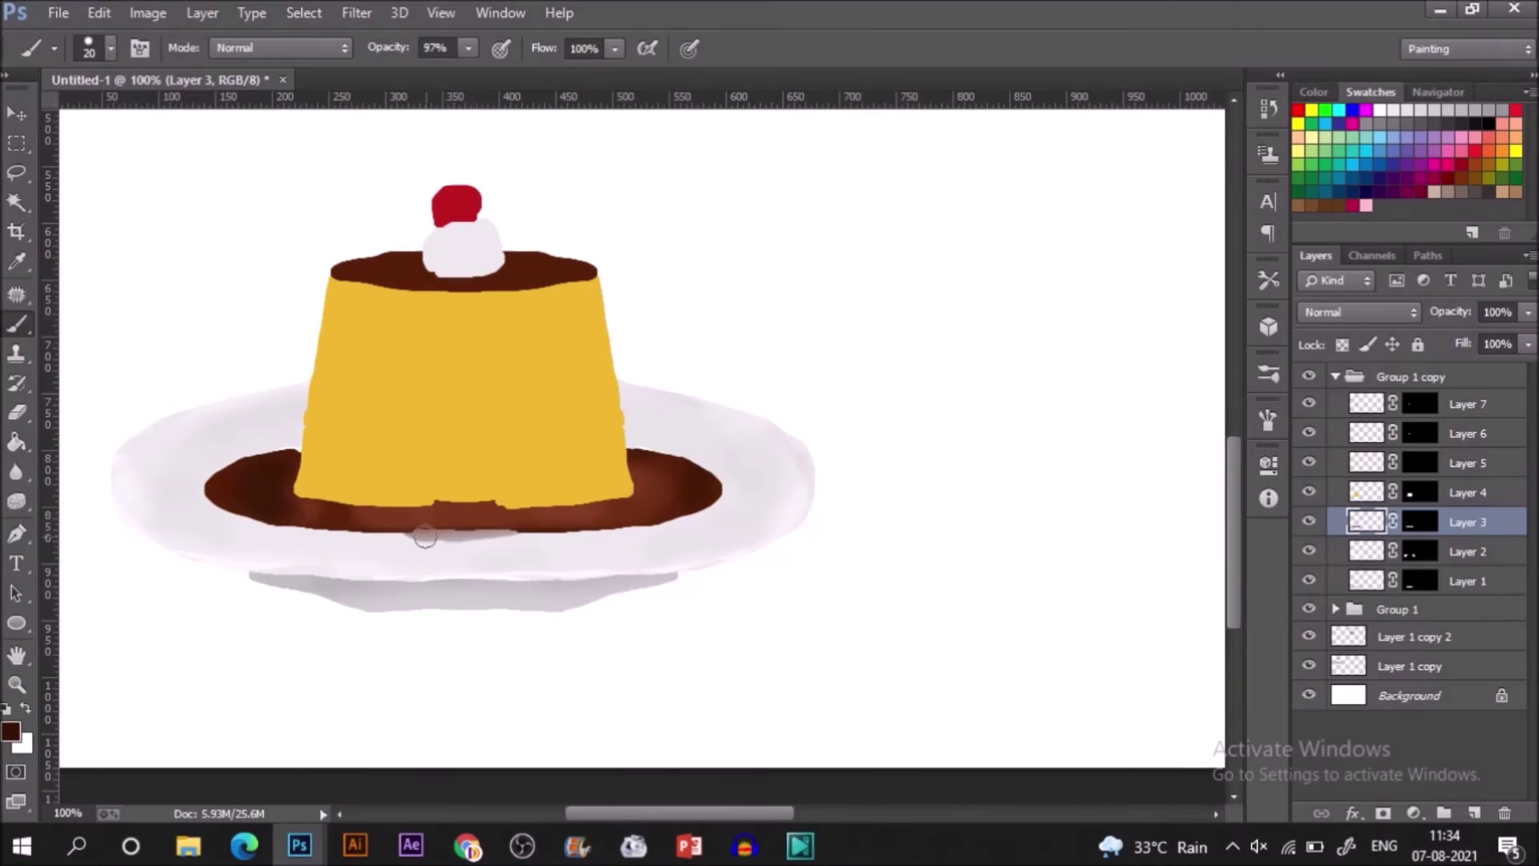
# - Redo the dark stroke below the sauce's front edge and shade the caramel sauce on Layer 3 at 26% brush opacity
pyautogui.hotkey('ctrl', 'z')
pyautogui.moveTo(425, 537)
pyautogui.mouseDown()
pyautogui.moveTo(518, 536)
pyautogui.moveTo(427, 546)
pyautogui.moveTo(513, 533)
pyautogui.mouseUp()
pyautogui.press('2')
pyautogui.press('6')
pyautogui.click(407, 560)
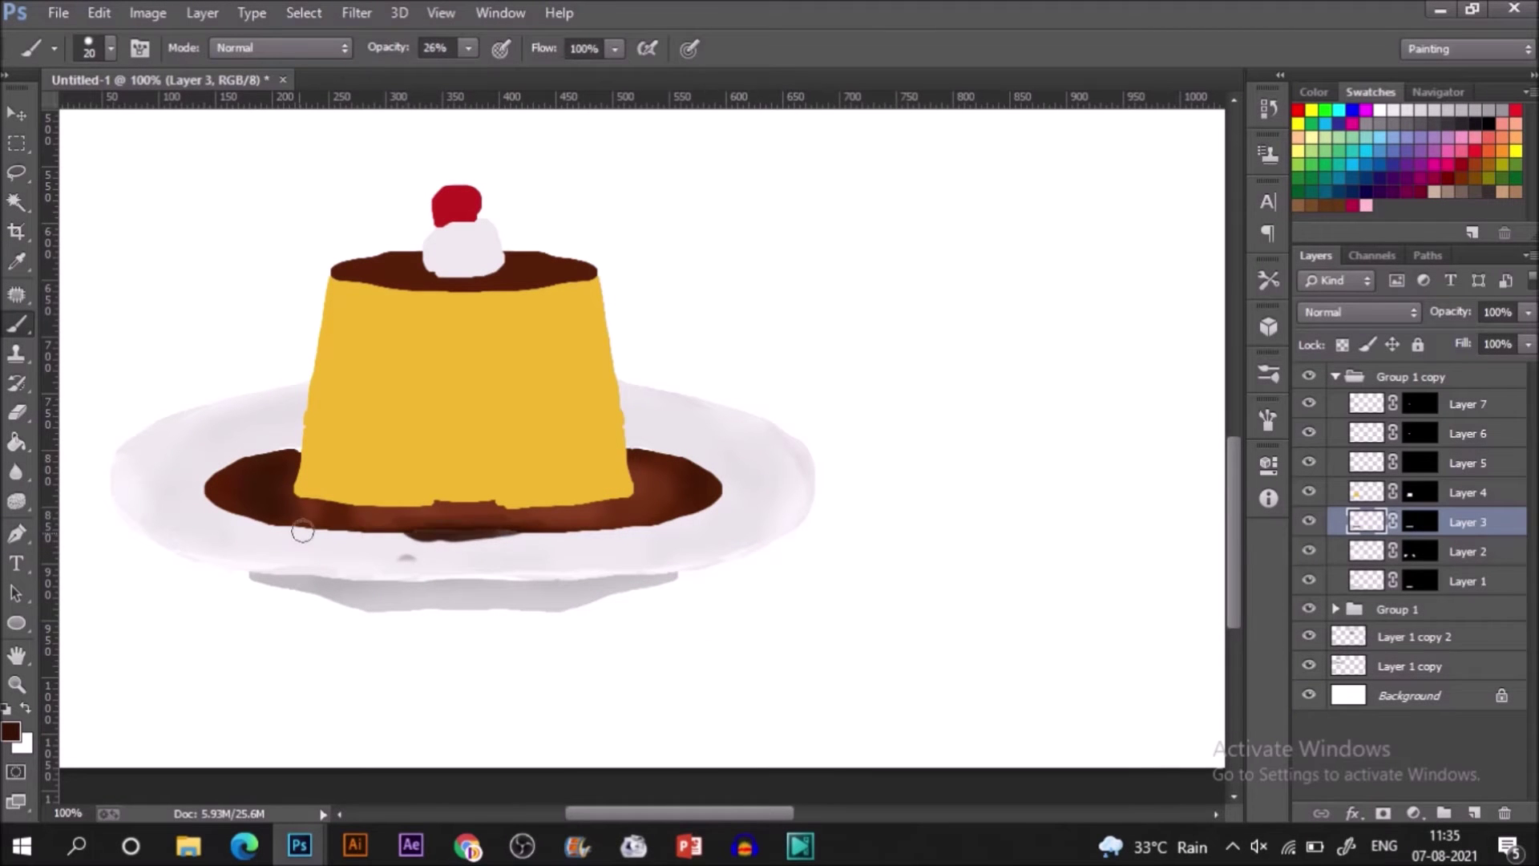
pyautogui.moveTo(302, 531); pyautogui.dragTo(632, 481)
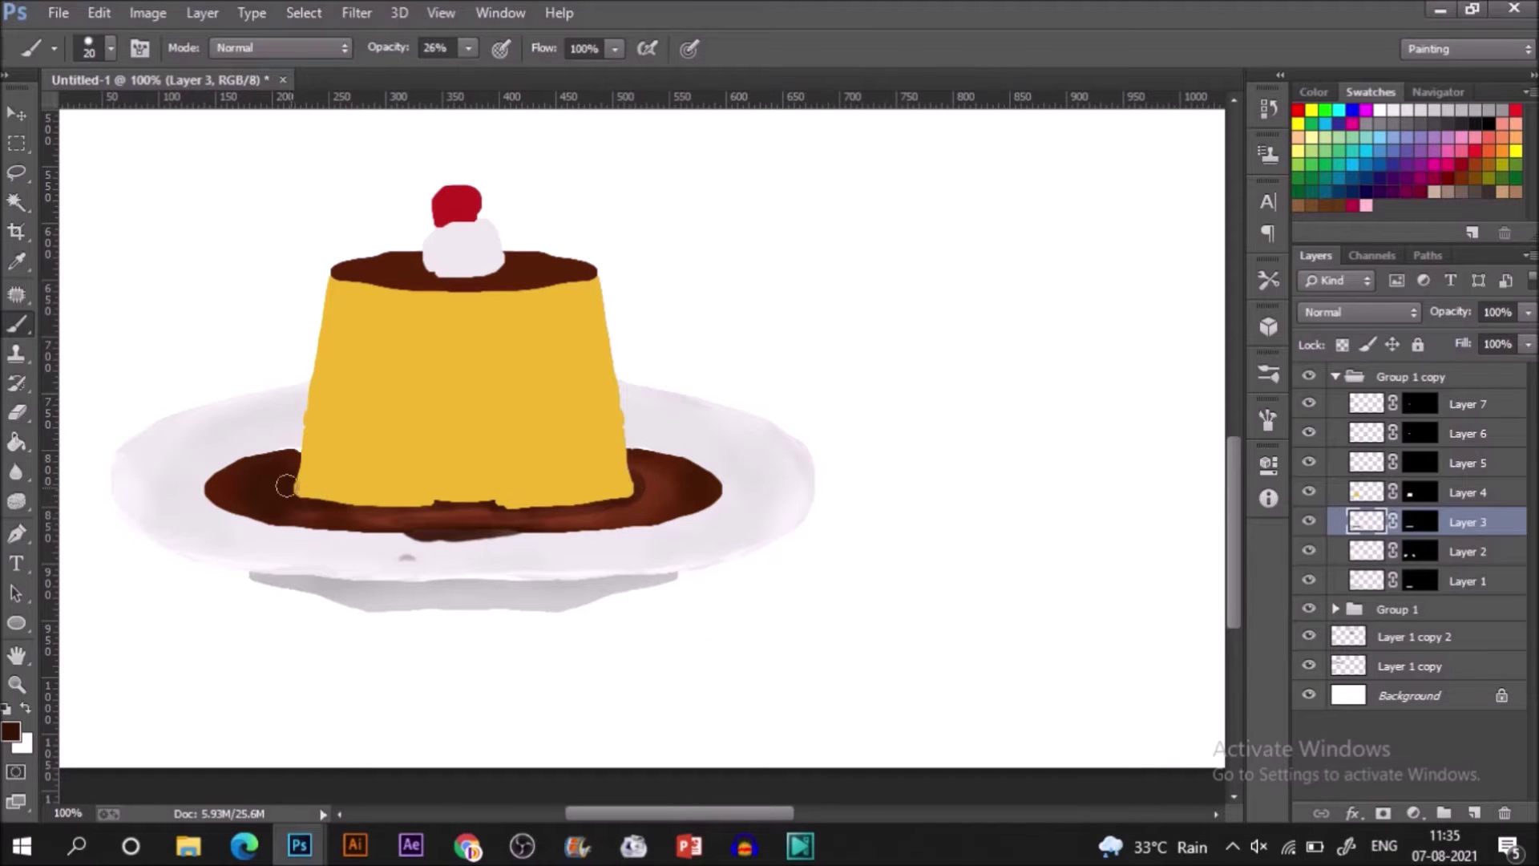
# - Shade the pudding's sides and lower edge in orange on Layer 4 with a 45 px brush at 44% opacity
pyautogui.click(1467, 493)
pyautogui.click(12, 731)
pyautogui.click(572, 421)
pyautogui.click(1213, 478)
pyautogui.click(1384, 208)
pyautogui.press('4')
pyautogui.press('4')
pyautogui.press(']')
pyautogui.press(']')
pyautogui.press(']')
pyautogui.press(']')
pyautogui.press(']')
pyautogui.moveTo(343, 282); pyautogui.dragTo(310, 483)
pyautogui.moveTo(561, 299); pyautogui.dragTo(582, 393)
pyautogui.moveTo(622, 493)
pyautogui.mouseDown()
pyautogui.moveTo(521, 497)
pyautogui.moveTo(609, 486)
pyautogui.mouseUp()
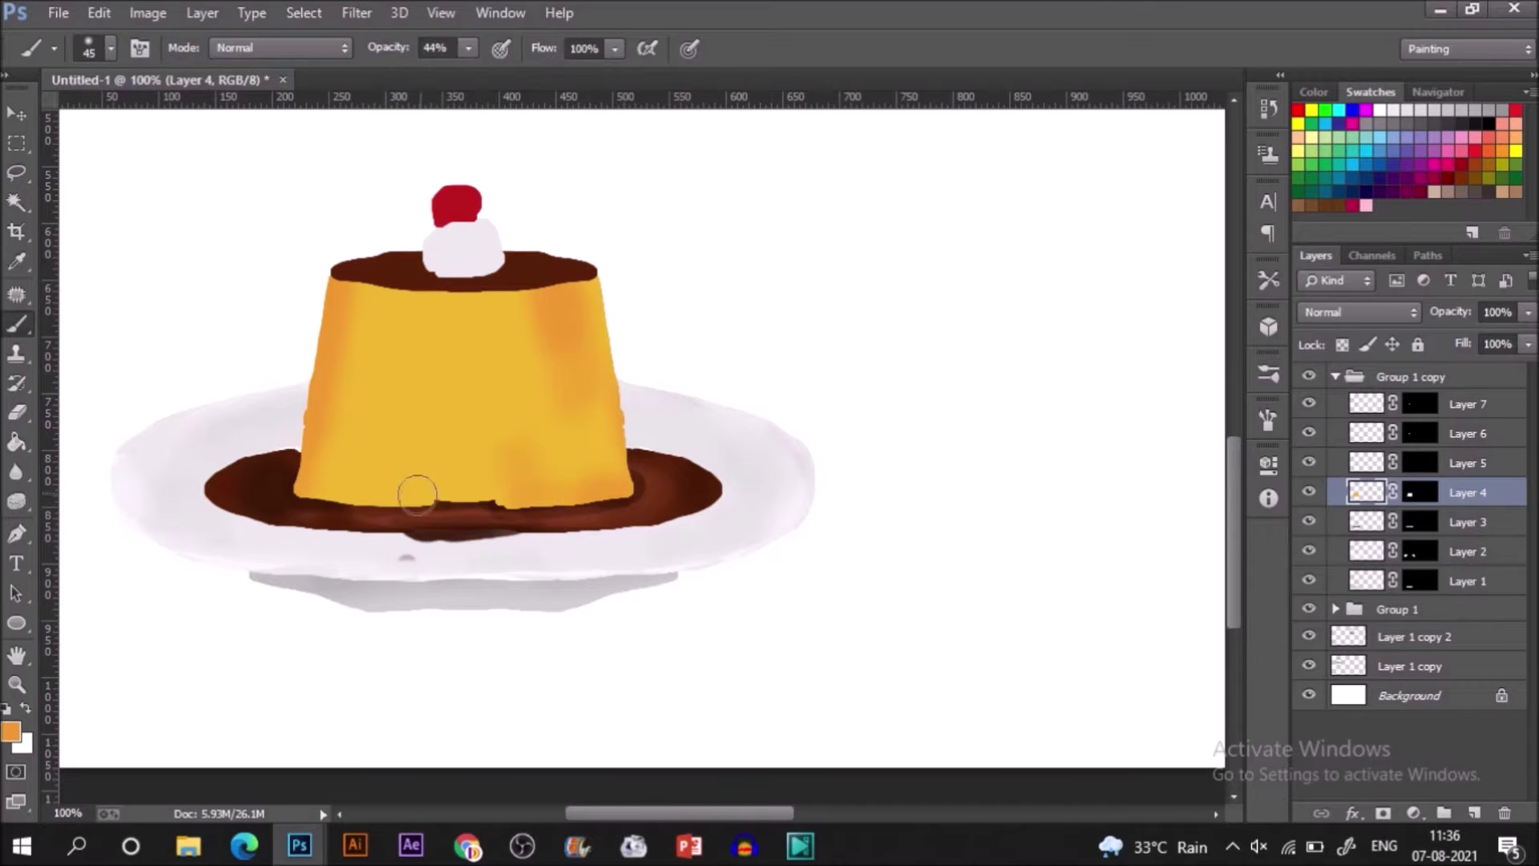
pyautogui.moveTo(417, 494); pyautogui.dragTo(344, 494)
# - Paint light yellow vertical highlights down the middle and sides of the pudding at 20% brush opacity
pyautogui.click(11, 731)
pyautogui.click(1213, 456)
pyautogui.click(1050, 219)
pyautogui.click(1372, 210)
pyautogui.click(468, 48)
pyautogui.moveTo(468, 70); pyautogui.dragTo(446, 71)
pyautogui.moveTo(449, 340); pyautogui.dragTo(464, 465)
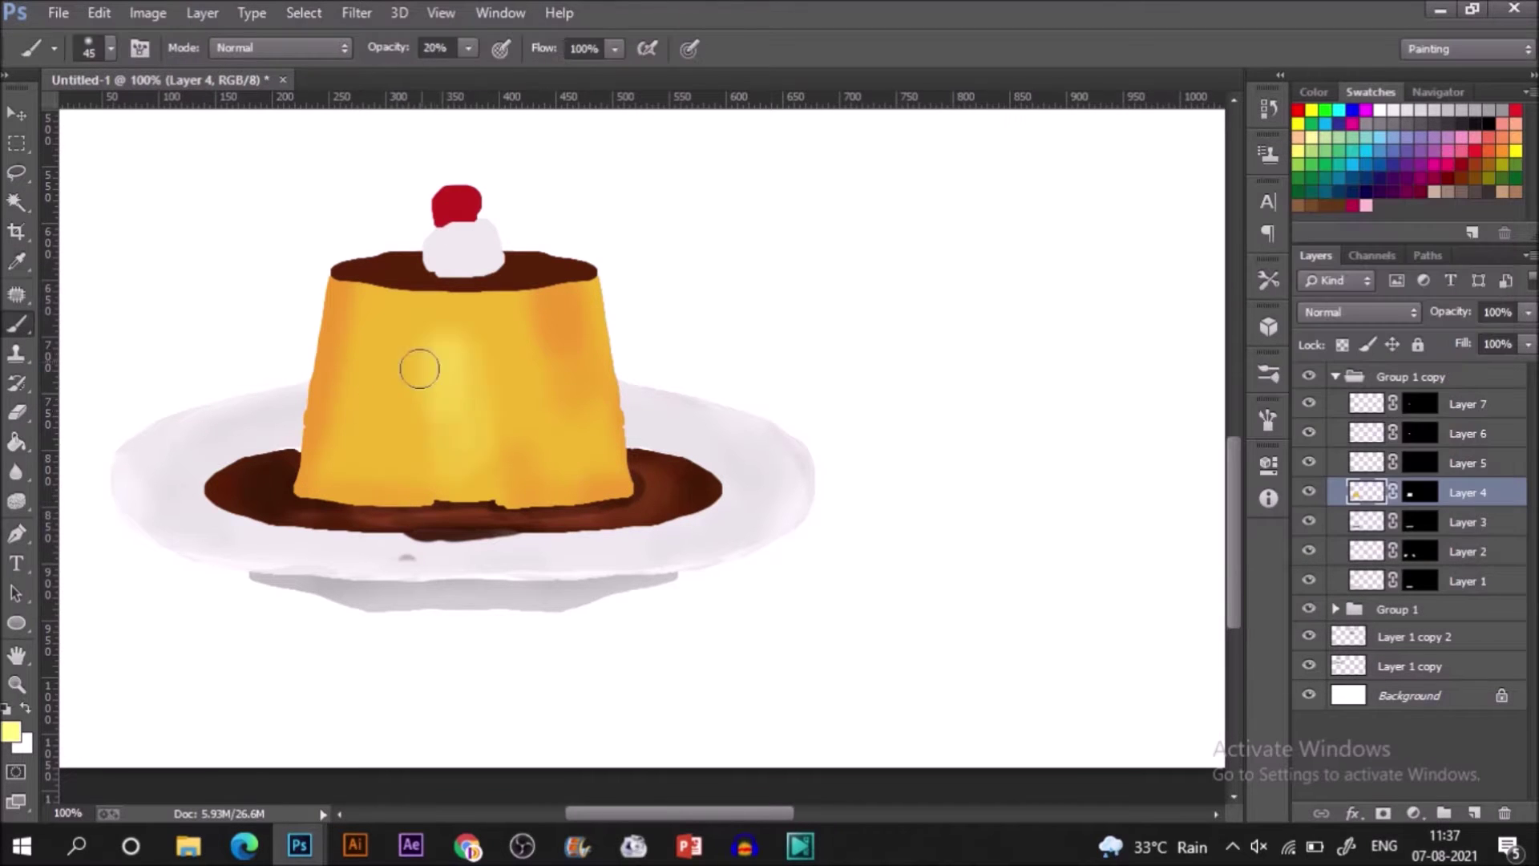
pyautogui.moveTo(419, 369); pyautogui.dragTo(407, 451)
pyautogui.moveTo(353, 377); pyautogui.dragTo(377, 477)
pyautogui.moveTo(516, 328); pyautogui.dragTo(534, 410)
pyautogui.moveTo(413, 314); pyautogui.dragTo(401, 434)
pyautogui.moveTo(417, 313); pyautogui.dragTo(401, 439)
# - Sample the orange from the pudding's left side and blend it along the lower left edge
pyautogui.click(11, 731)
pyautogui.click(323, 371)
pyautogui.click(1367, 207)
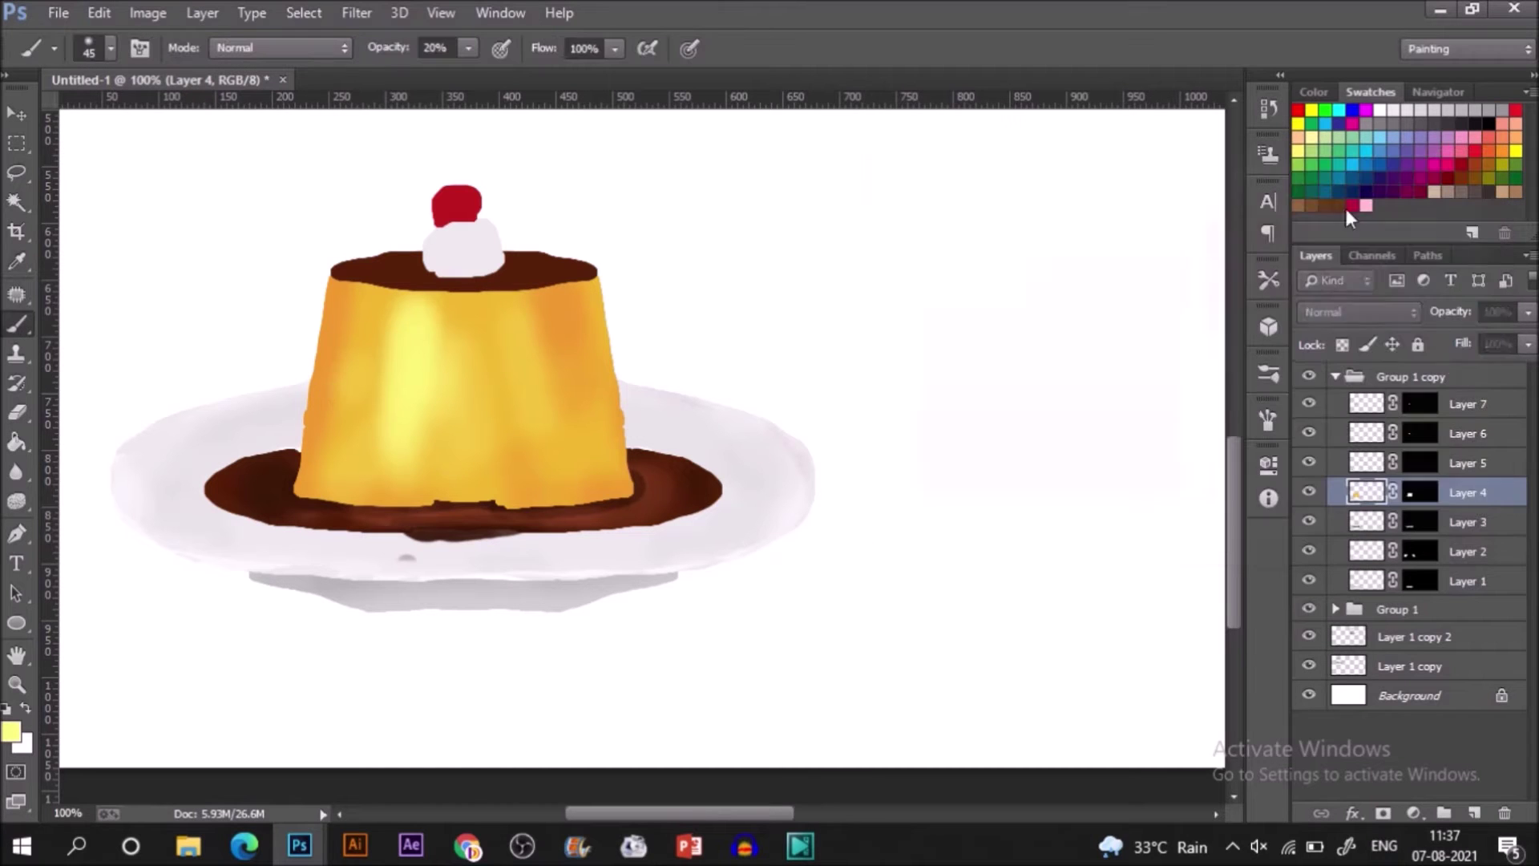
pyautogui.moveTo(321, 501)
pyautogui.mouseDown()
pyautogui.moveTo(491, 512)
pyautogui.moveTo(518, 496)
pyautogui.moveTo(388, 486)
pyautogui.mouseUp()
# - Set the foreground color to brown #b87316 and shade the pudding's upper right side
pyautogui.click(12, 731)
pyautogui.click(1154, 295)
pyautogui.click(1214, 477)
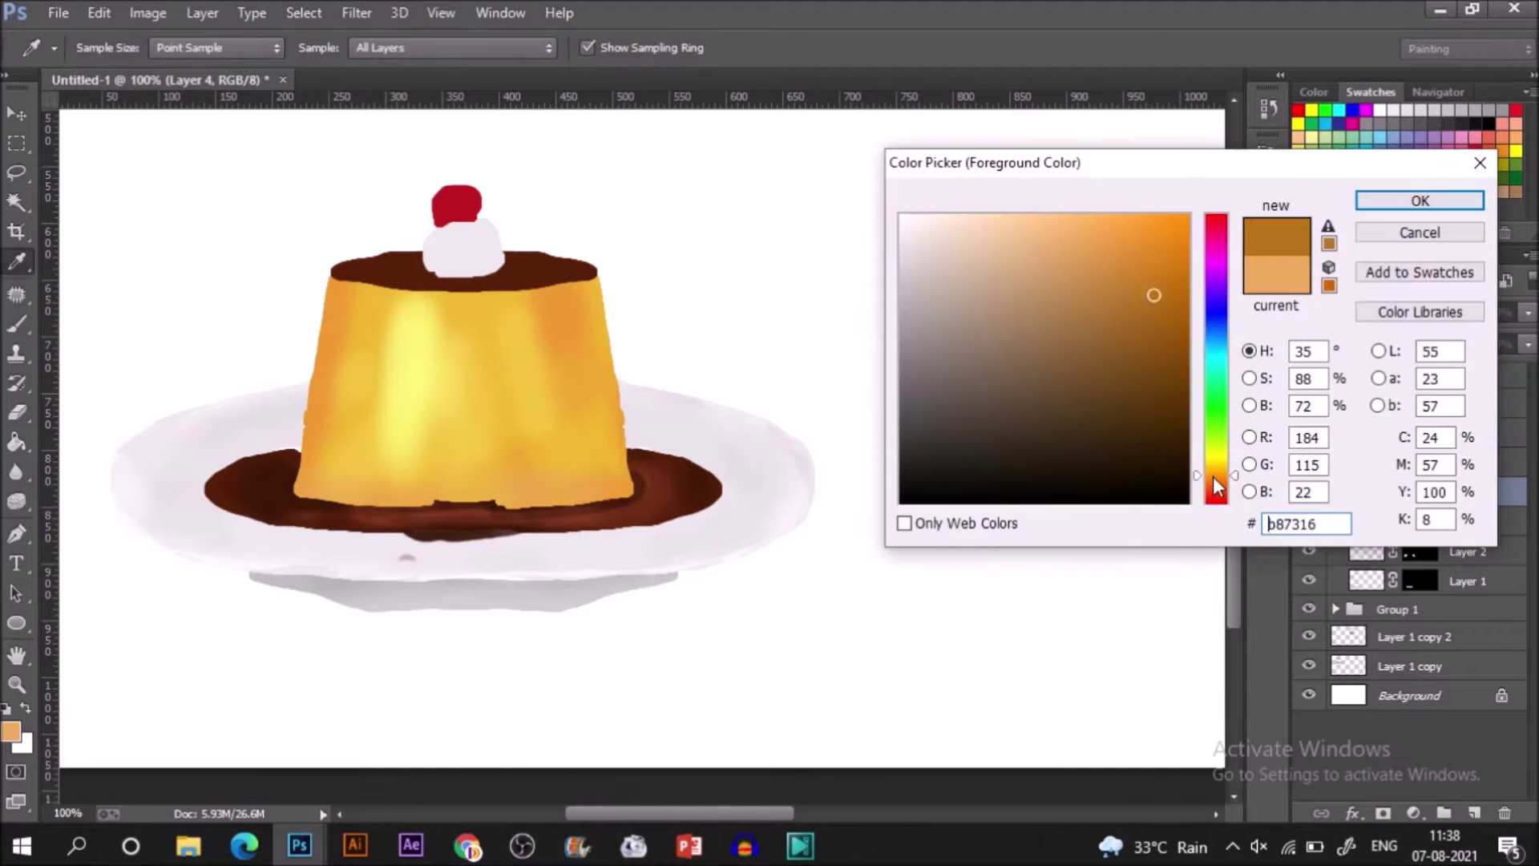
pyautogui.click(1367, 202)
pyautogui.press('b')
pyautogui.moveTo(562, 296); pyautogui.dragTo(539, 347)
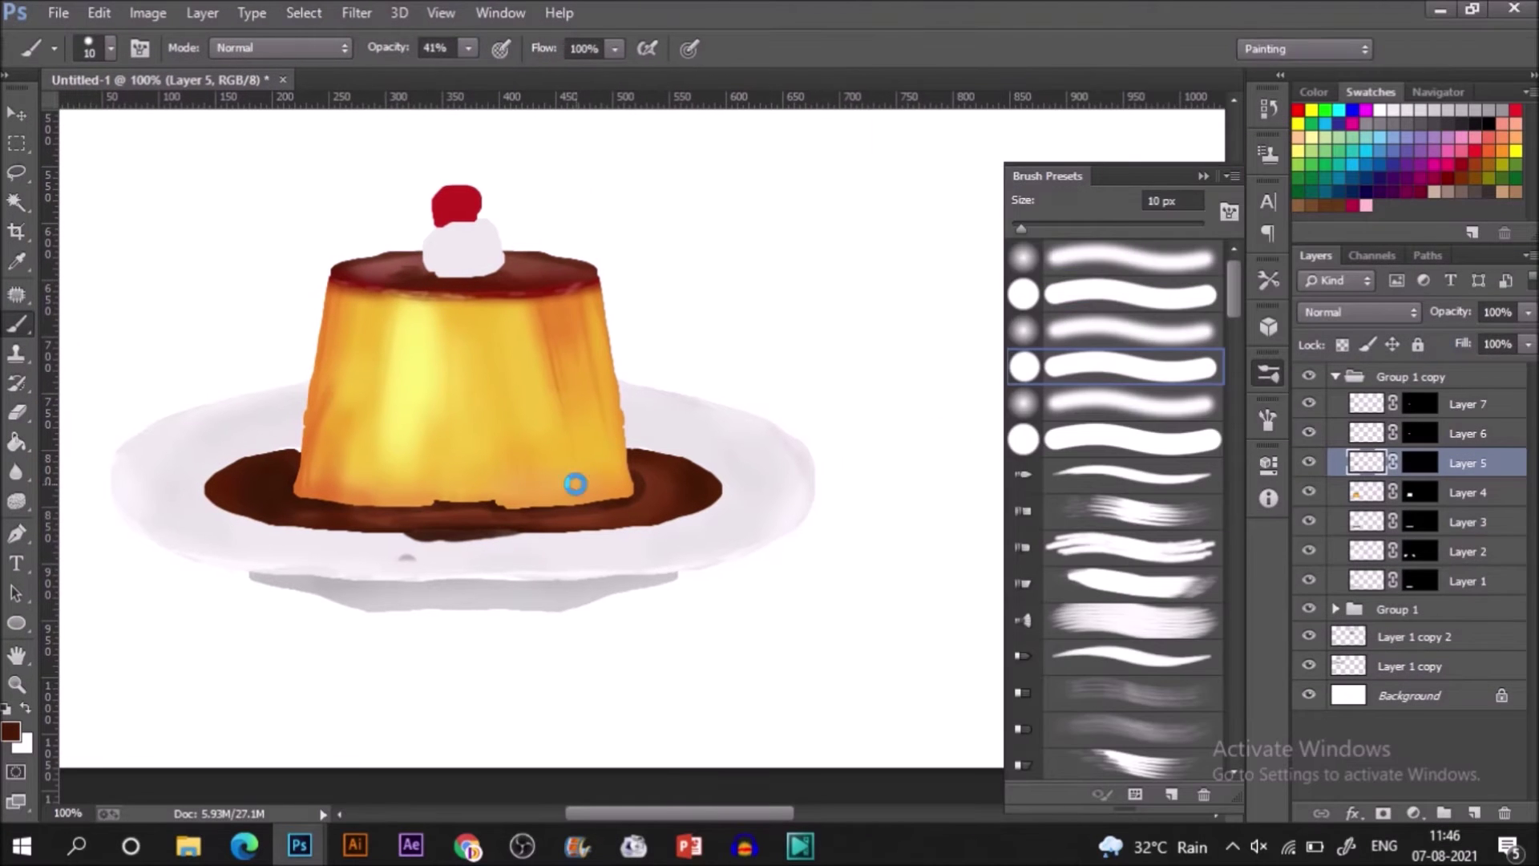
# - Pick light pink with a soft round 10 px brush and shade the whipped cream's folds on Layer 6
pyautogui.click(23, 744)
pyautogui.click(958, 233)
pyautogui.click(1421, 200)
pyautogui.click(1459, 432)
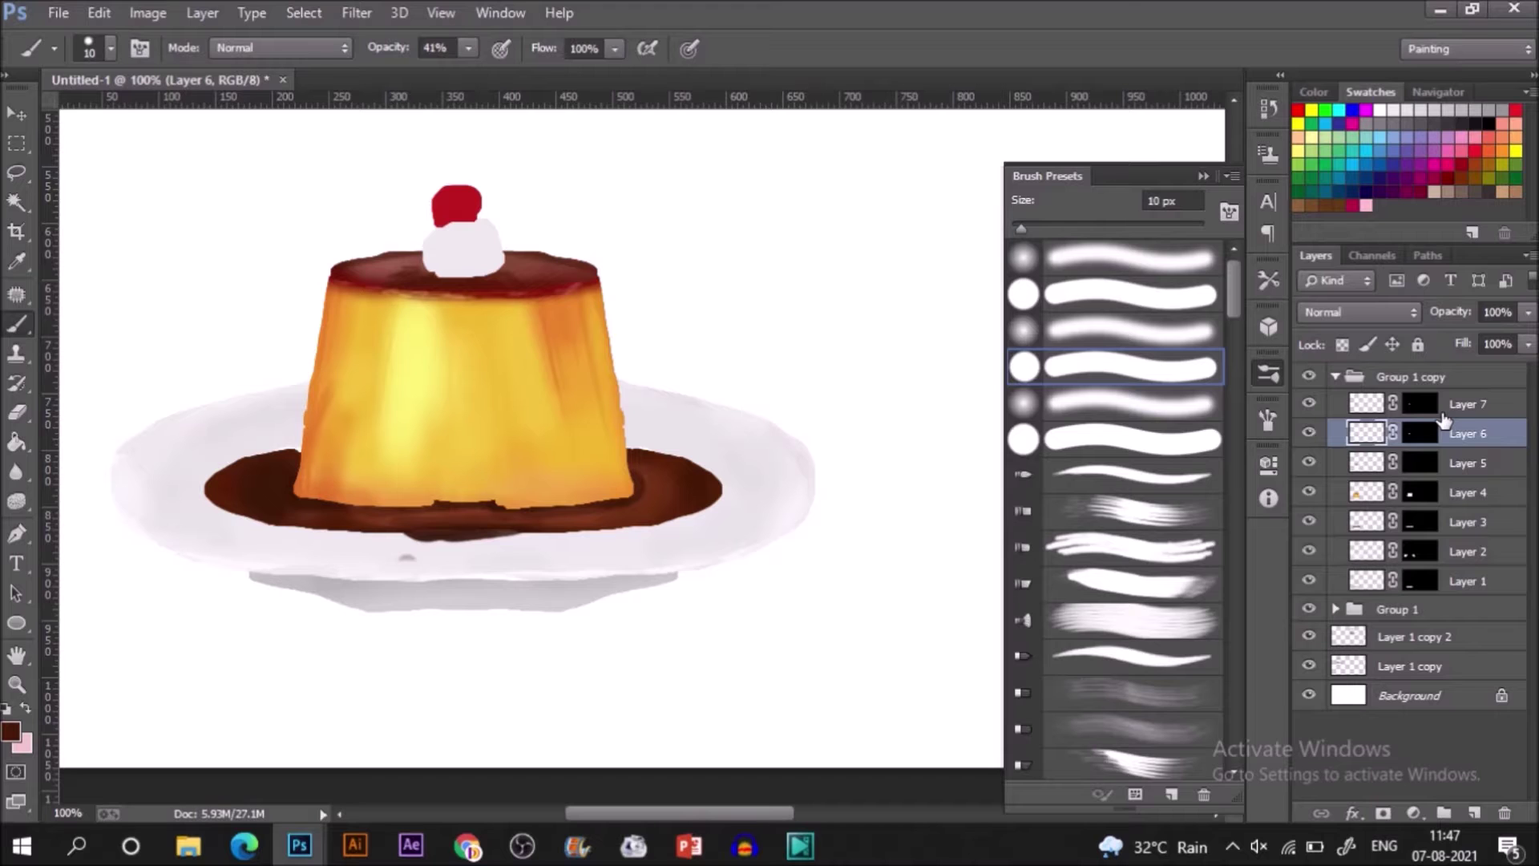
pyautogui.moveTo(445, 230)
pyautogui.mouseDown()
pyautogui.moveTo(433, 273)
pyautogui.moveTo(457, 271)
pyautogui.mouseUp()
pyautogui.hotkey('ctrl', 'z')
pyautogui.press('i')
pyautogui.click(445, 248)
pyautogui.press('x')
pyautogui.press('b')
pyautogui.click(1118, 259)
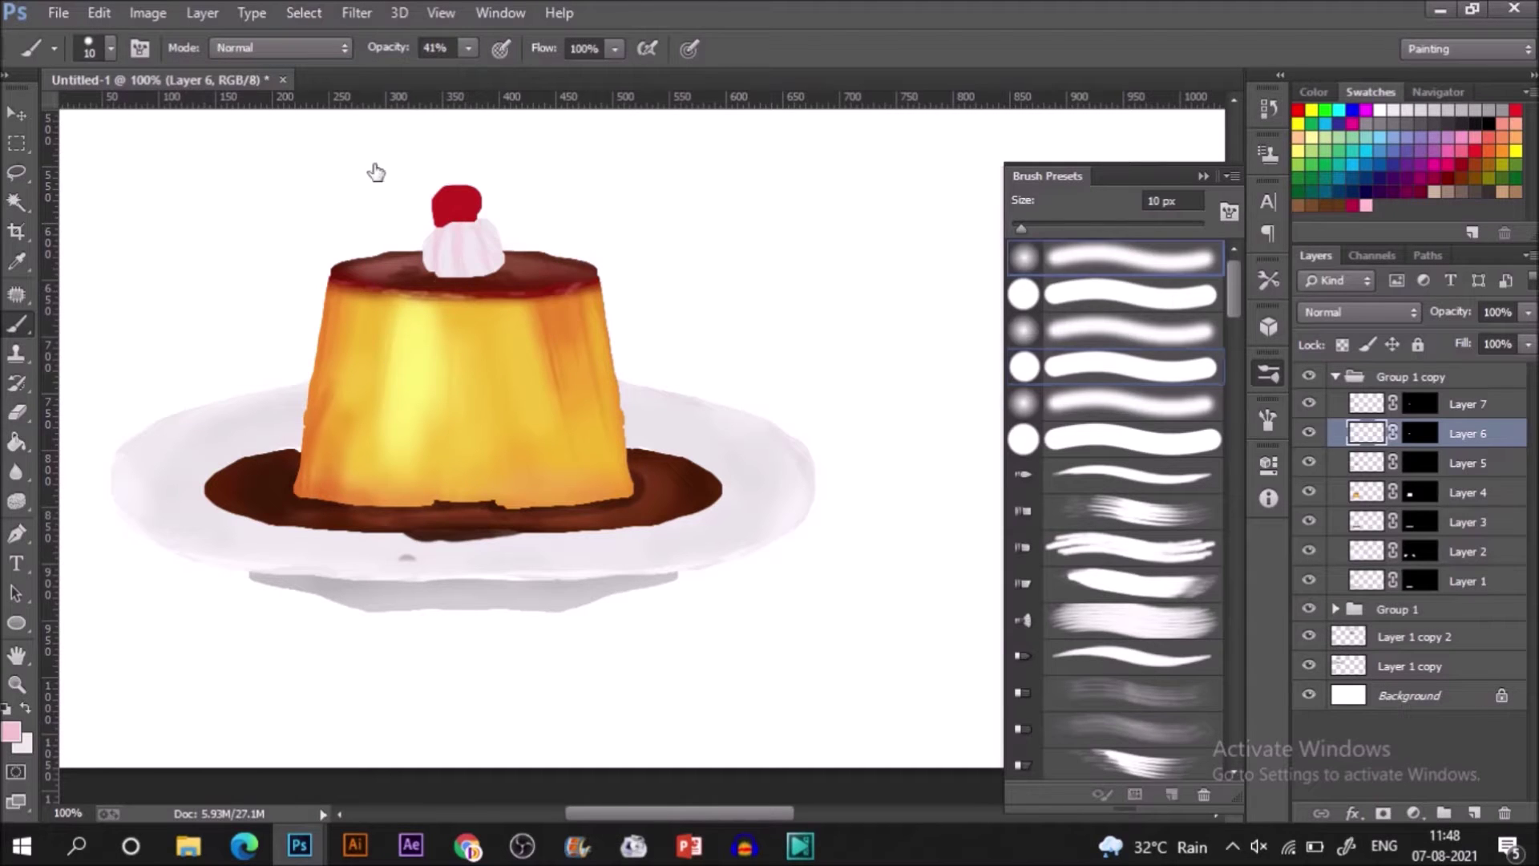
# - Paint pale highlights down the whipped cream's folds at 95% brush opacity
pyautogui.press('9')
pyautogui.press('5')
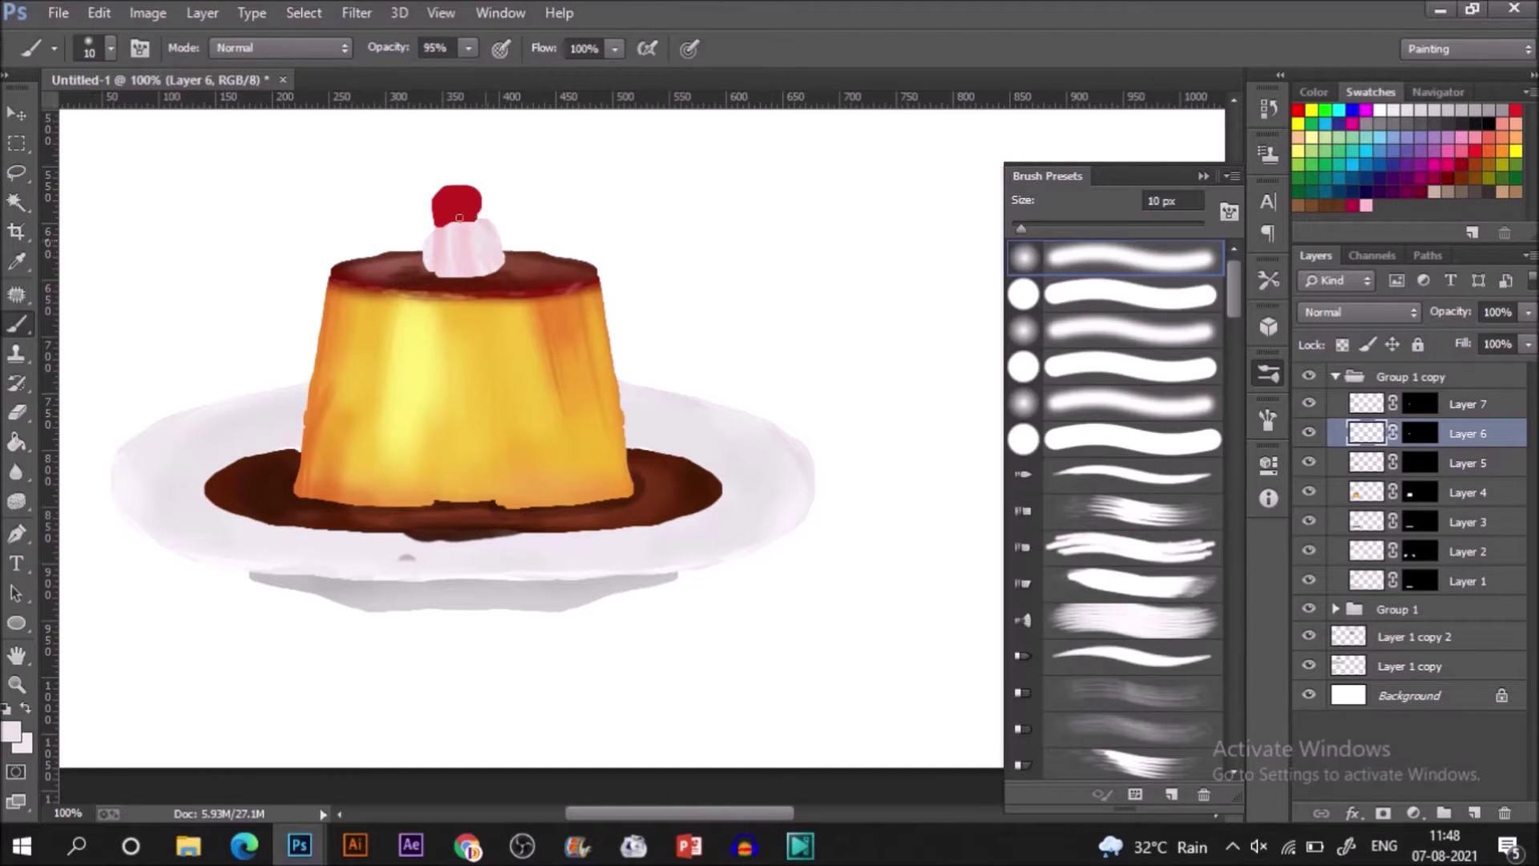
pyautogui.moveTo(463, 231); pyautogui.dragTo(461, 265)
pyautogui.moveTo(438, 245); pyautogui.dragTo(438, 275)
# - Sample the caramel top's color, choose a paler tint of it as the foreground color and enlarge the brush
pyautogui.click(11, 731)
pyautogui.click(532, 257)
pyautogui.click(977, 265)
pyautogui.click(1419, 200)
pyautogui.press(']')
pyautogui.press(']')
pyautogui.press(']')
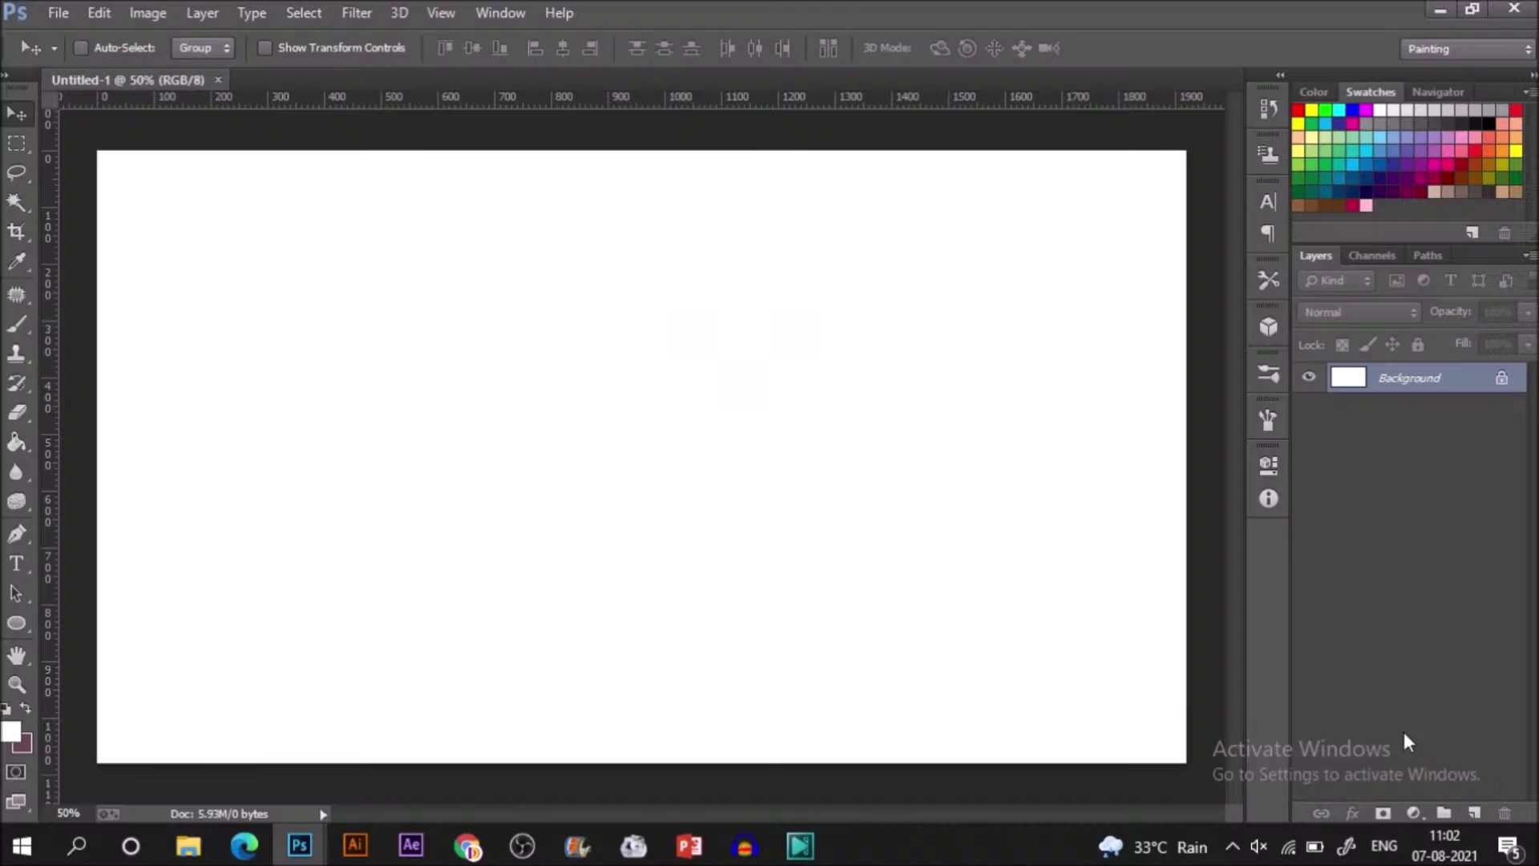
# - Add a new layer to the blank canvas and choose the tapered brush preset for sketching
pyautogui.click(1475, 814)
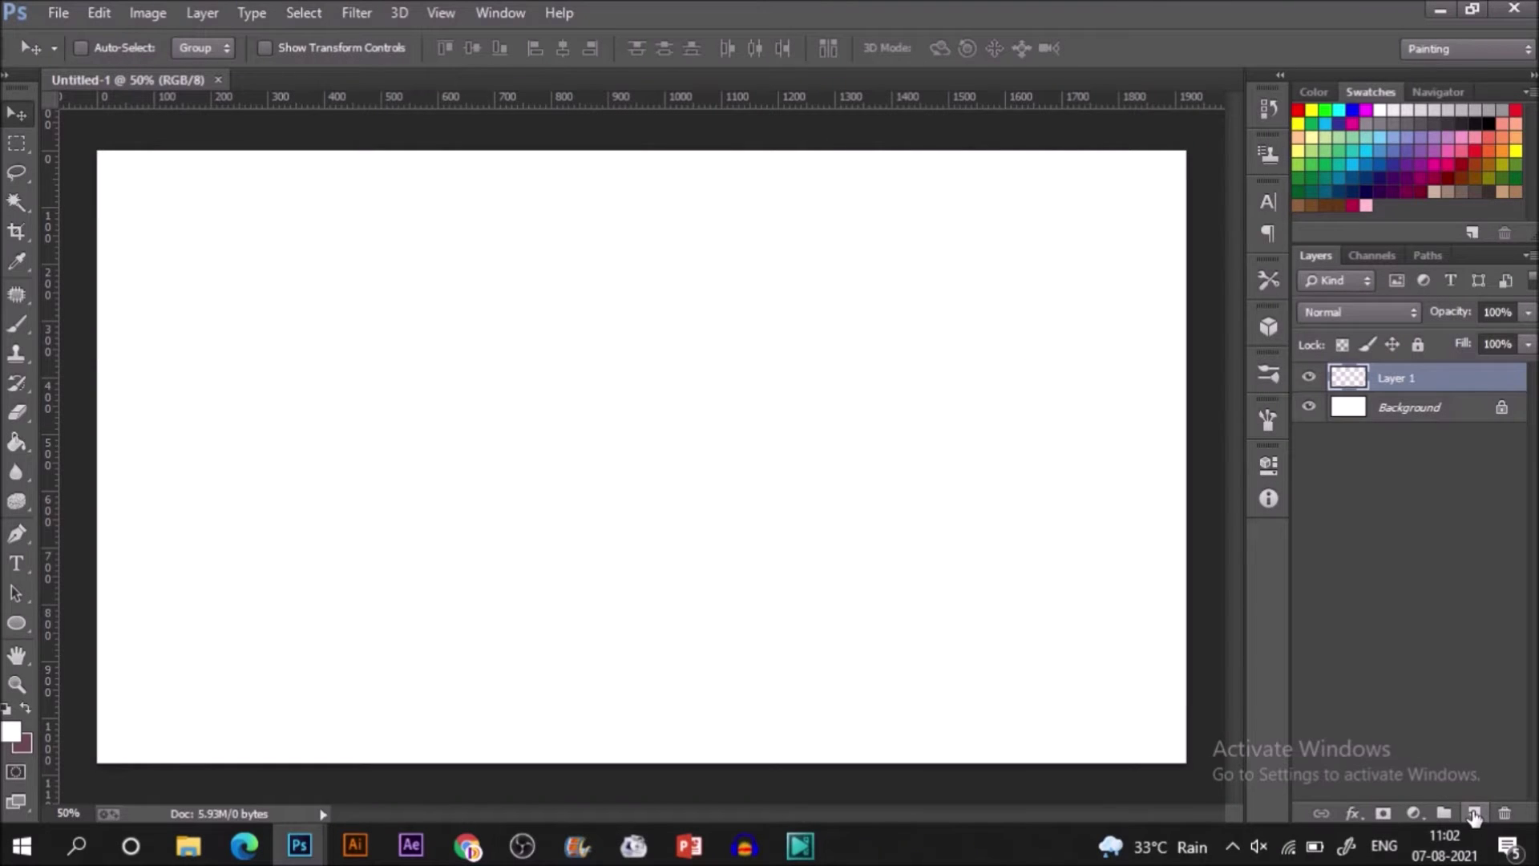
pyautogui.click(16, 324)
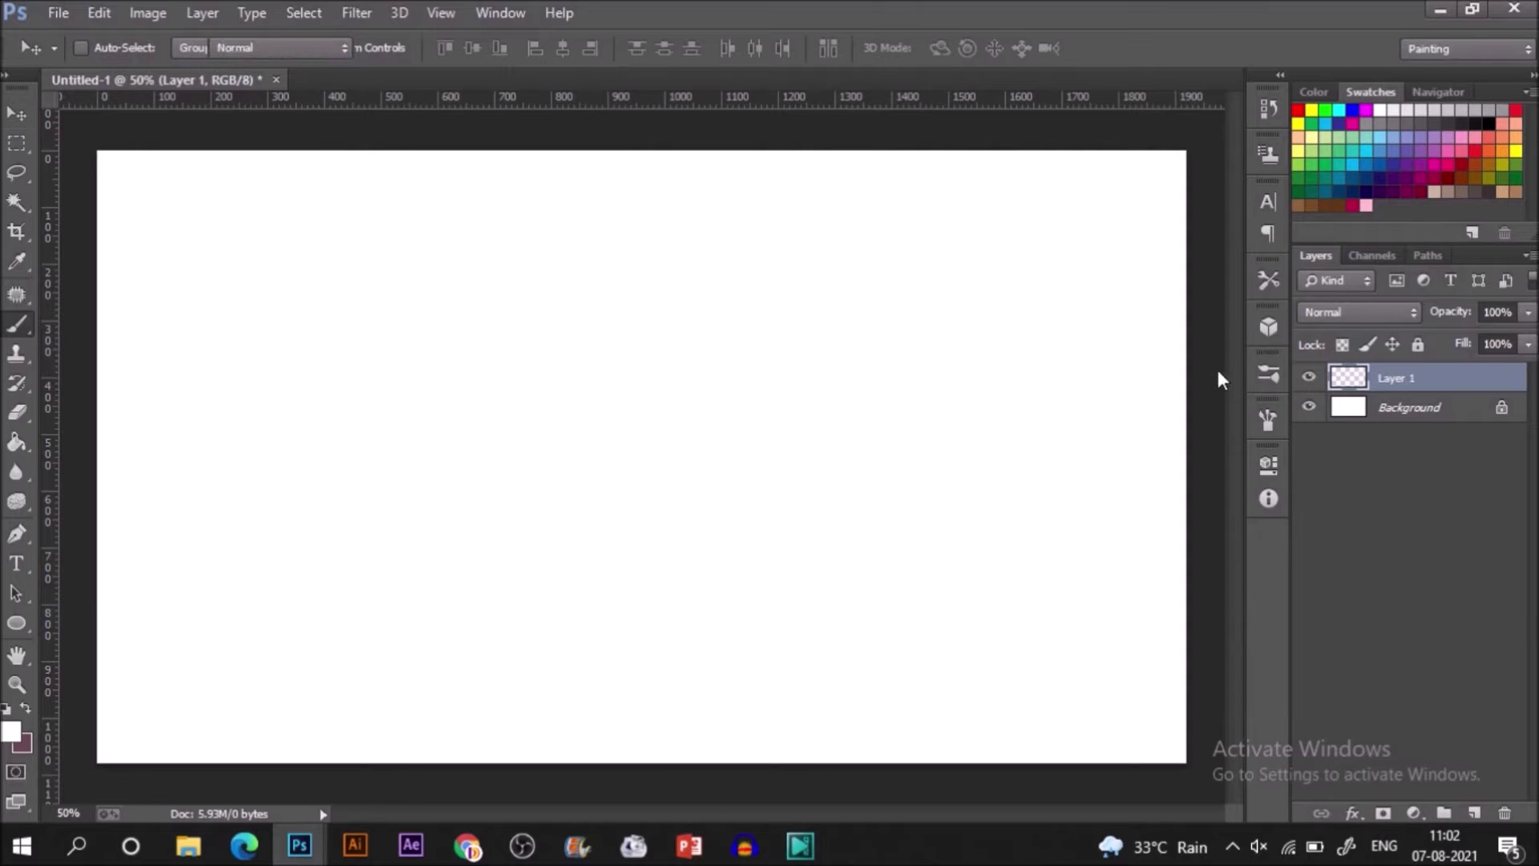
pyautogui.click(1271, 373)
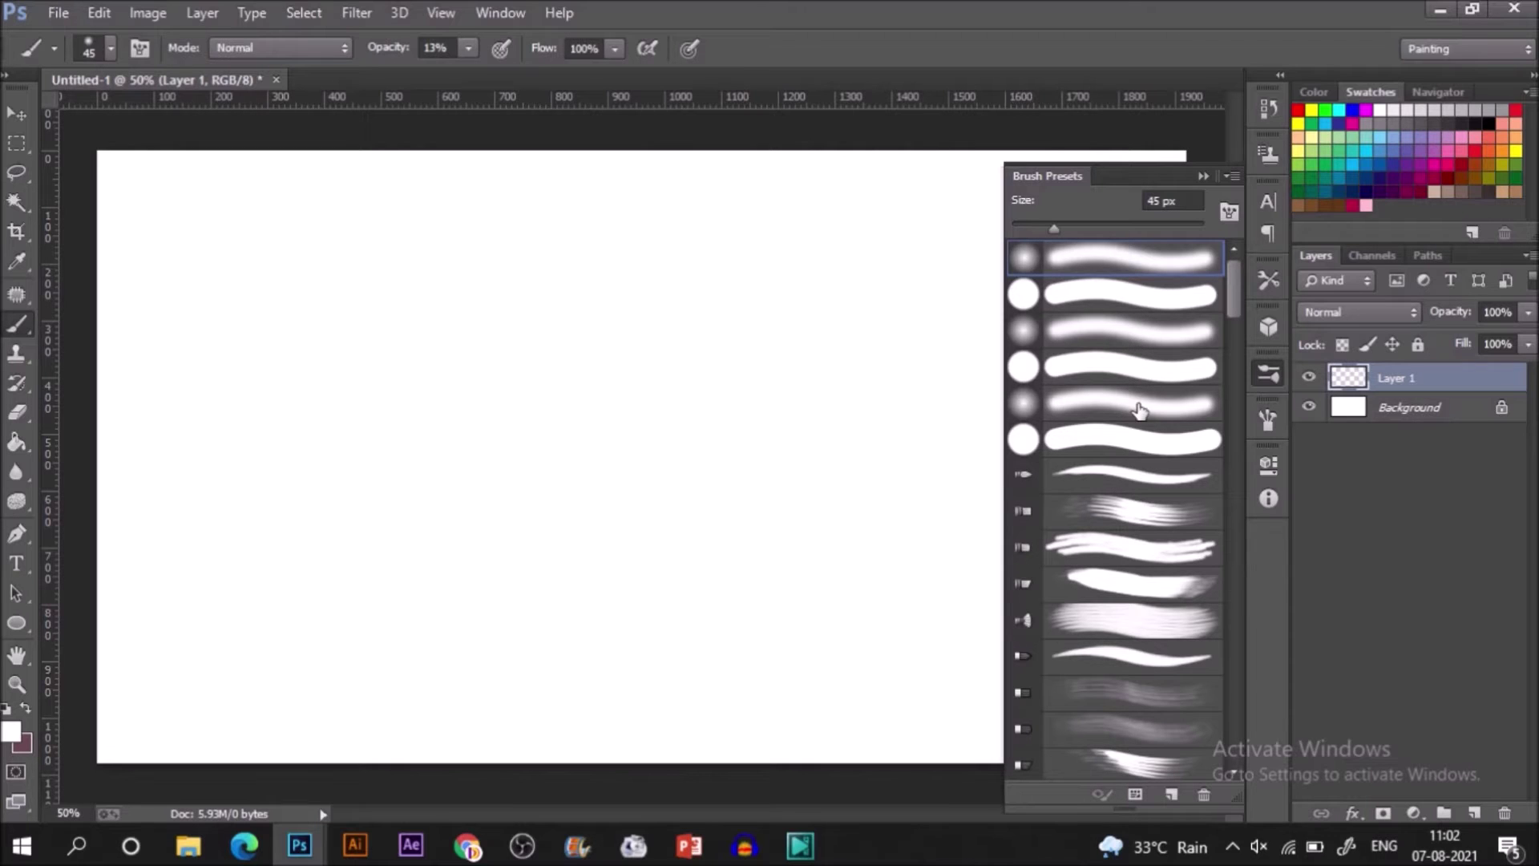
pyautogui.click(1130, 474)
pyautogui.click(1205, 176)
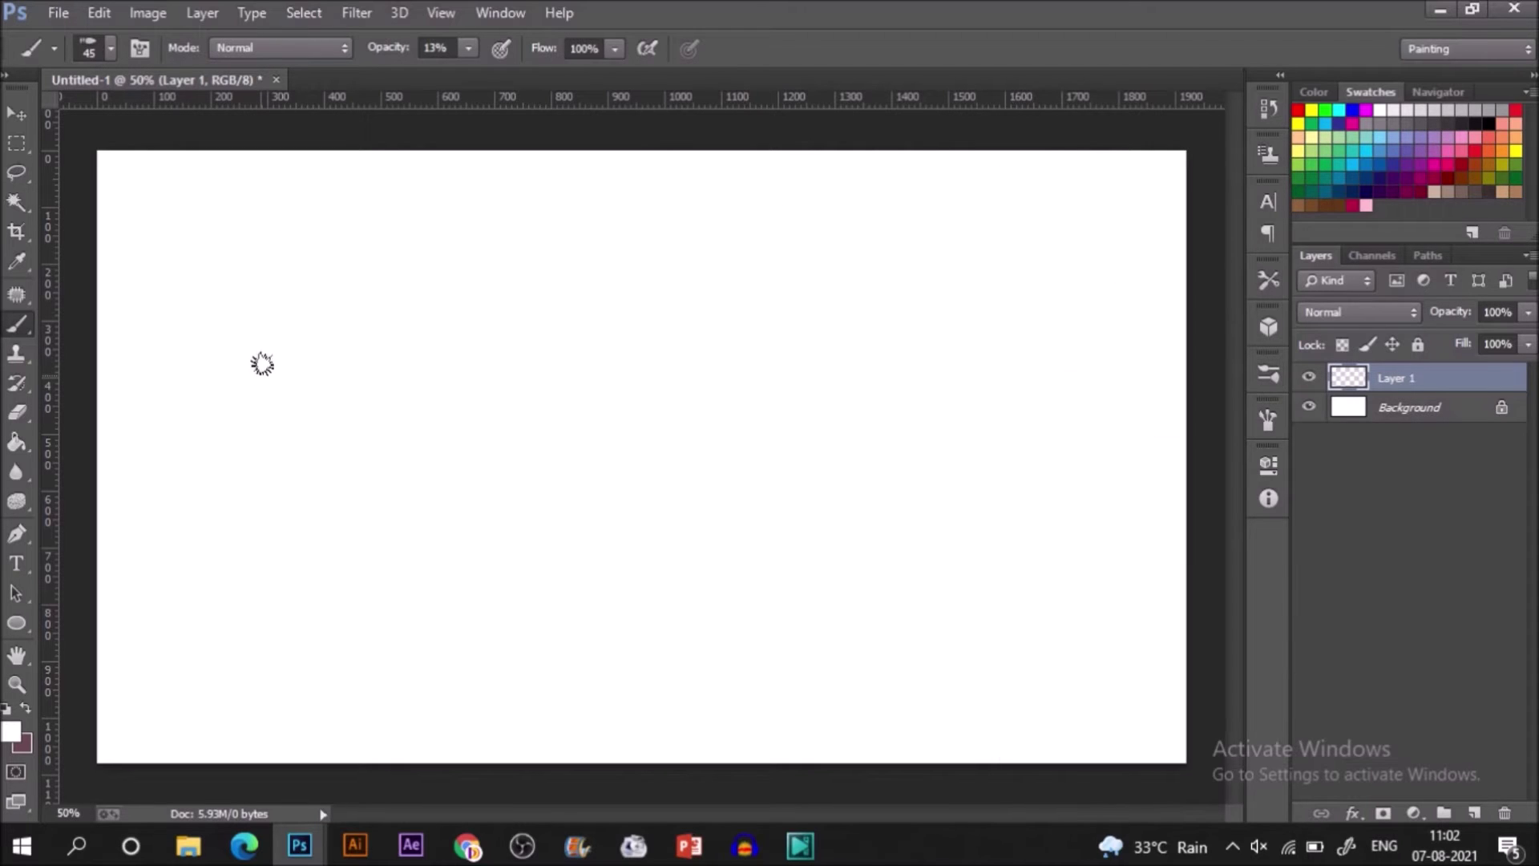
# - Set the brush to size 7 and 100% opacity, and reset the colors to black and white
pyautogui.press('[')
pyautogui.press('[')
pyautogui.press('[')
pyautogui.press('[')
pyautogui.press('[')
pyautogui.click(469, 48)
pyautogui.moveTo(466, 72); pyautogui.dragTo(845, 36)
pyautogui.click(6, 709)
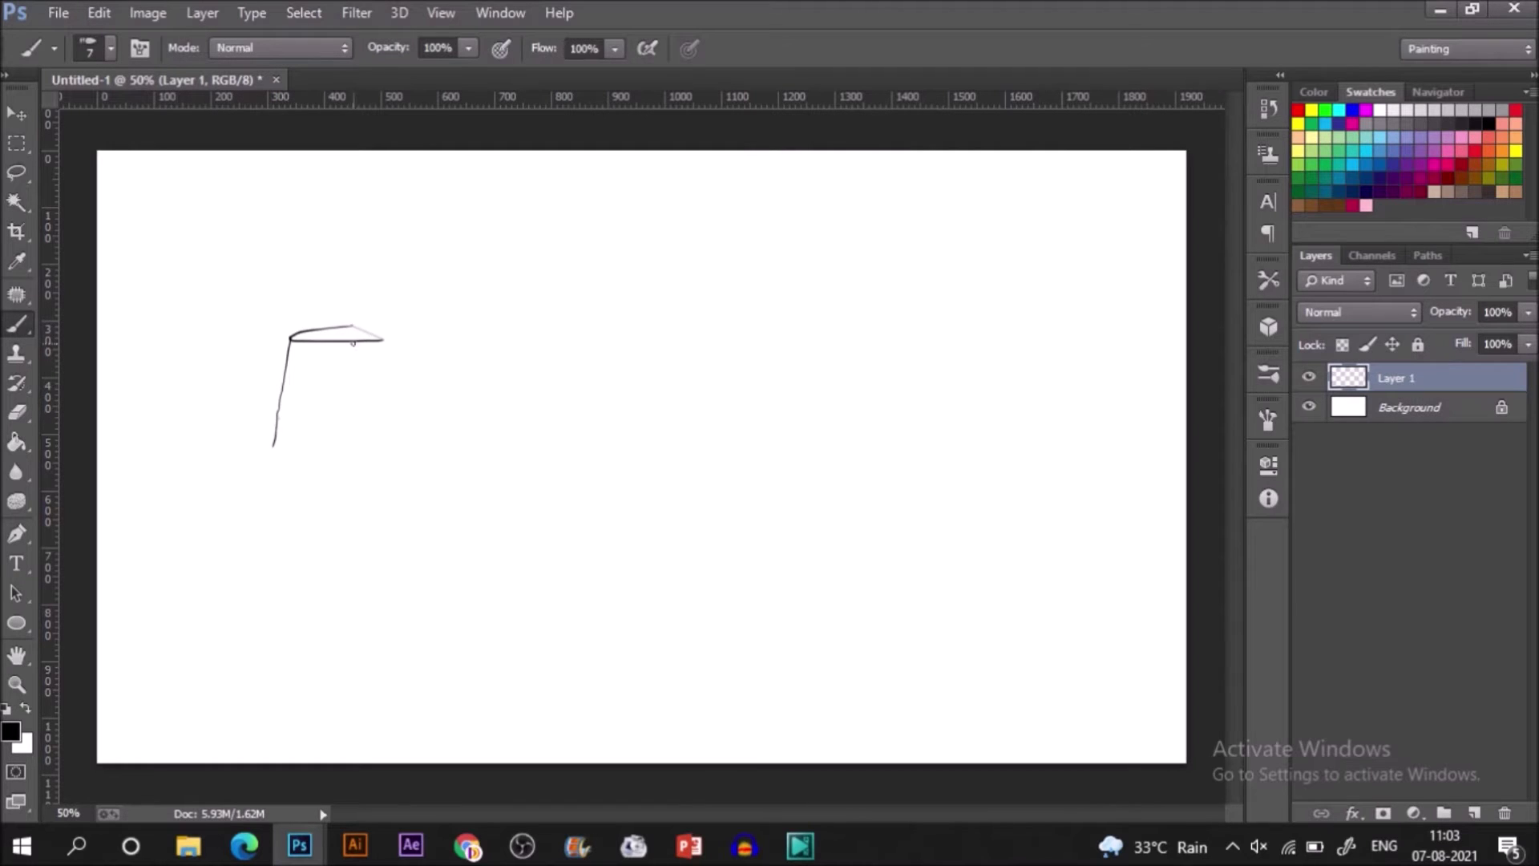
# - Redraw the left half of the pudding's top rim and base, and outline the sauce around the base
pyautogui.hotkey('ctrl', 'z')
pyautogui.moveTo(353, 325)
pyautogui.mouseDown()
pyautogui.moveTo(361, 345)
pyautogui.moveTo(298, 344)
pyautogui.mouseUp()
pyautogui.hotkey('ctrl', 'z')
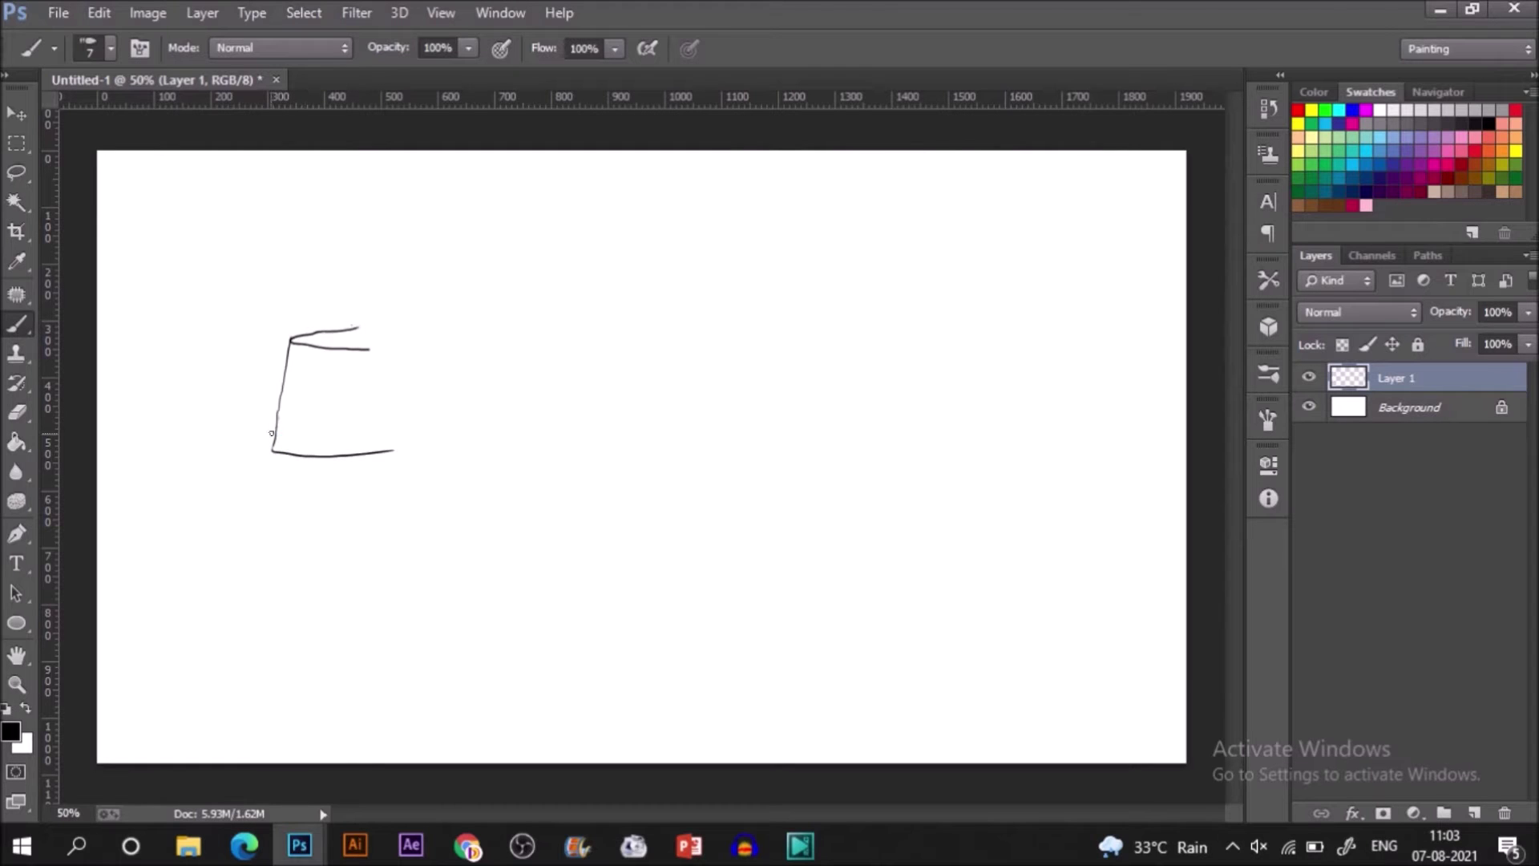
pyautogui.moveTo(228, 448); pyautogui.dragTo(401, 463)
pyautogui.moveTo(241, 401); pyautogui.dragTo(178, 453)
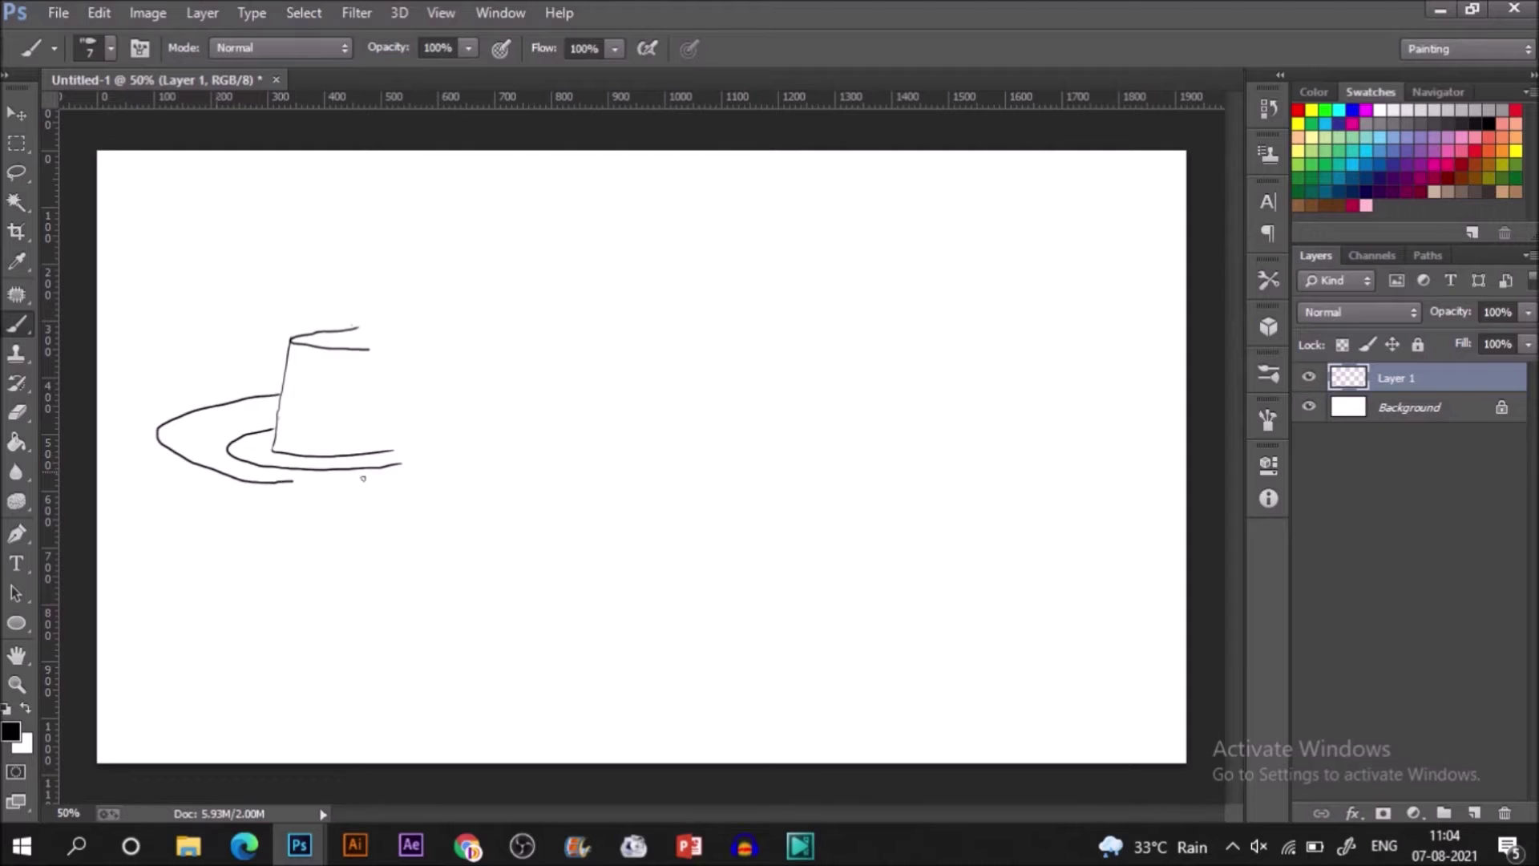
pyautogui.moveTo(363, 478); pyautogui.dragTo(373, 481)
pyautogui.hotkey('ctrl', 'z')
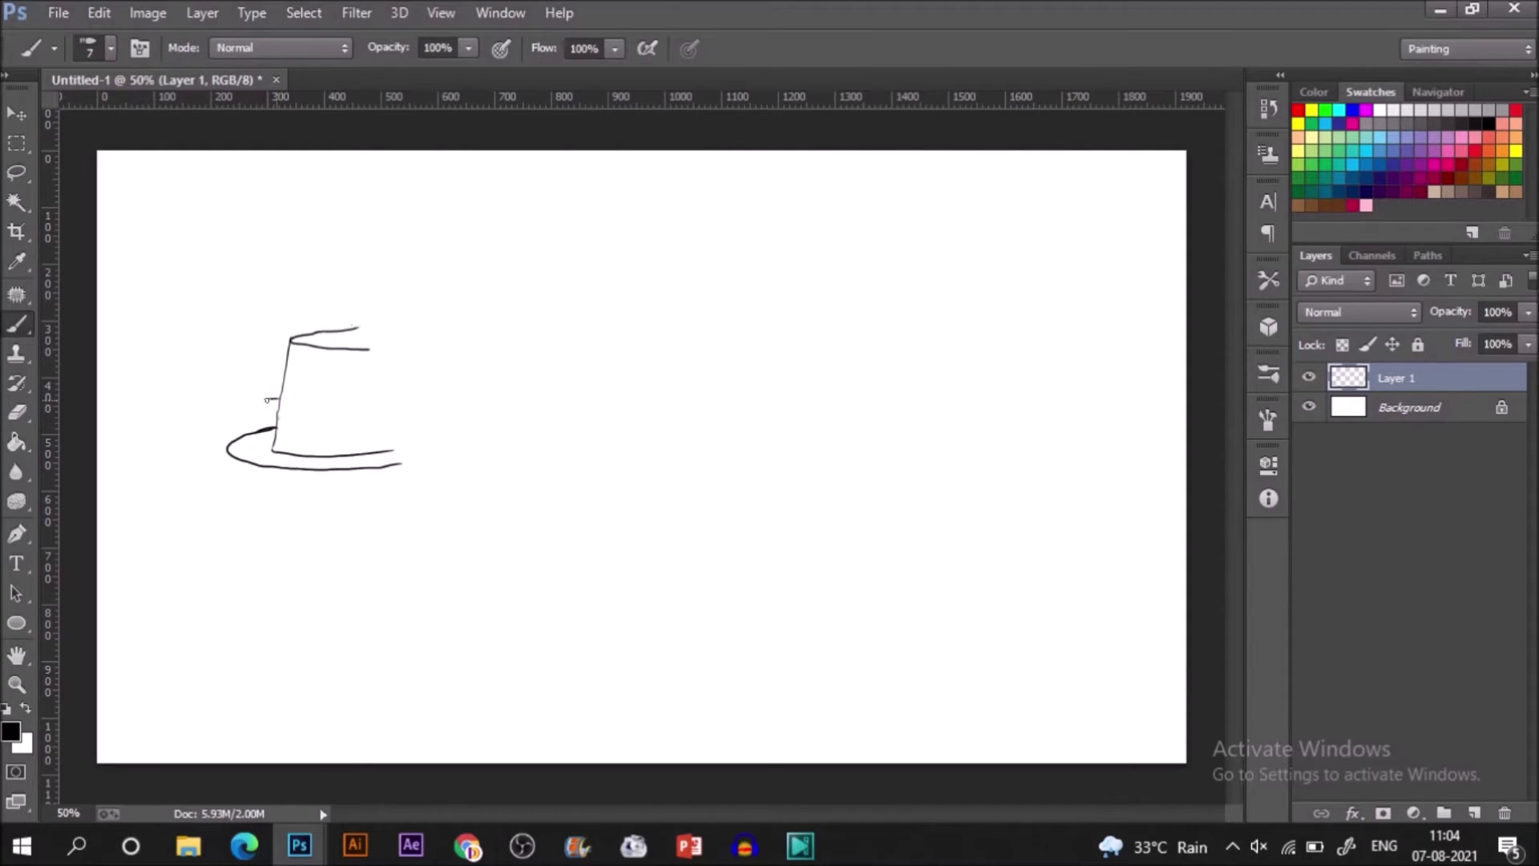
pyautogui.moveTo(366, 478); pyautogui.dragTo(399, 475)
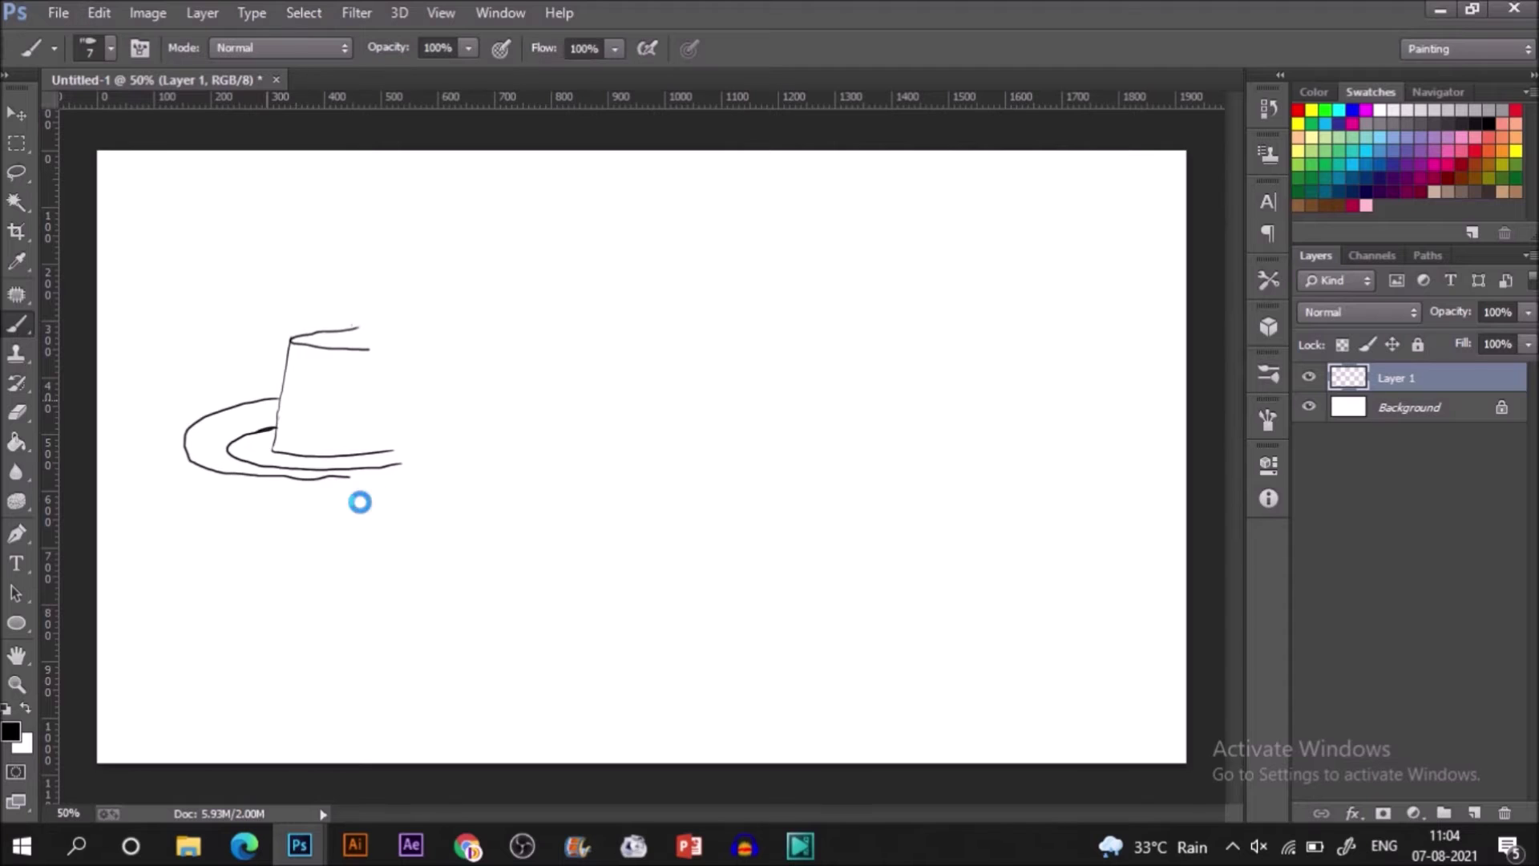
pyautogui.hotkey('ctrl', 'z')
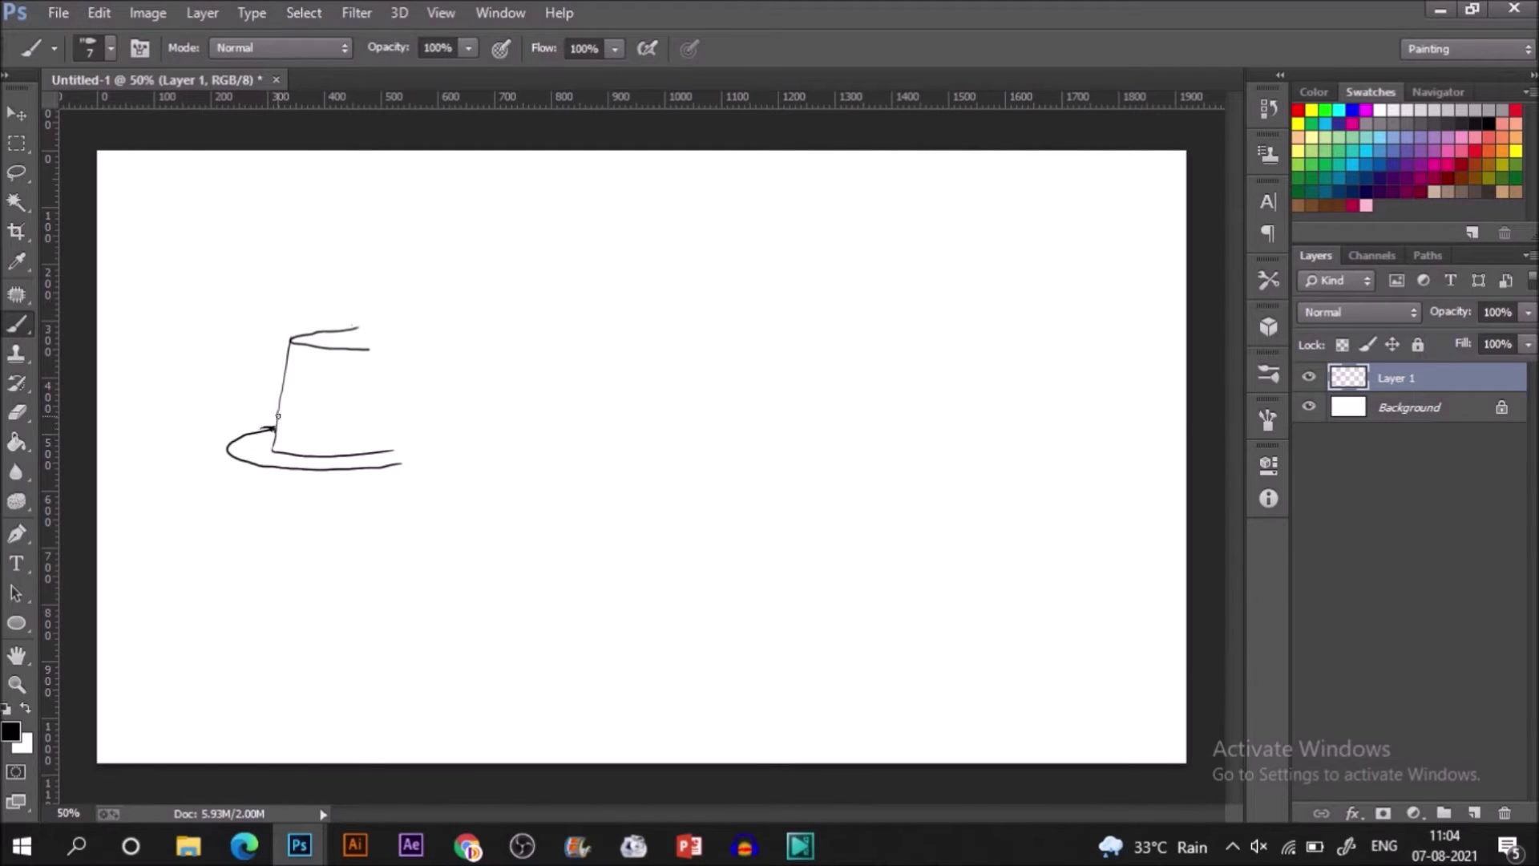
# - Sketch the left half of the plate's rim around the sauce and the plate's foot beneath it
pyautogui.moveTo(188, 465)
pyautogui.mouseDown()
pyautogui.moveTo(238, 488)
pyautogui.moveTo(301, 482)
pyautogui.moveTo(224, 484)
pyautogui.moveTo(415, 494)
pyautogui.mouseUp()
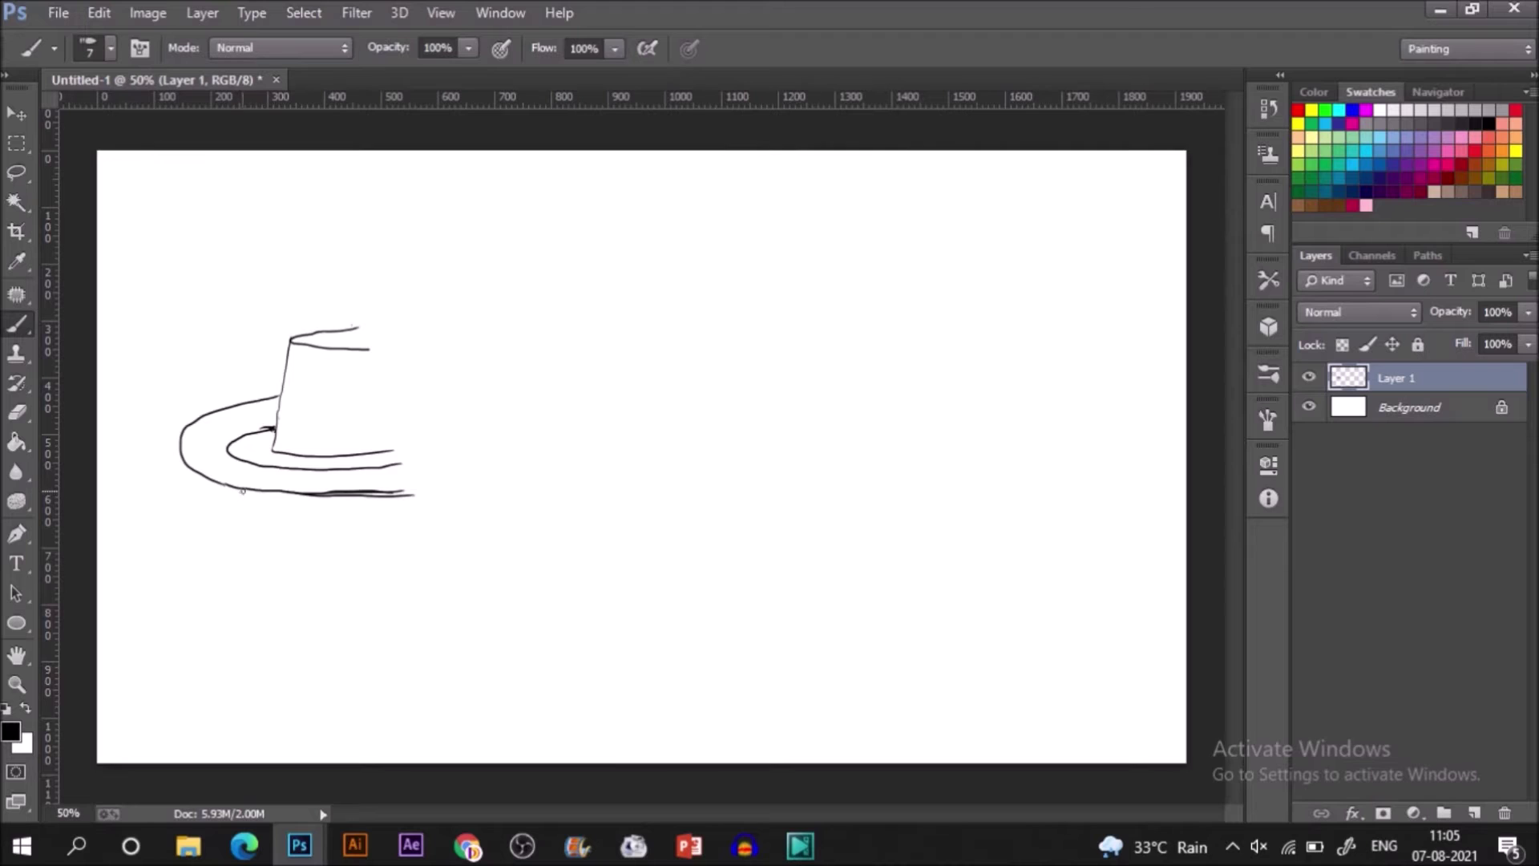
pyautogui.moveTo(402, 510); pyautogui.dragTo(402, 509)
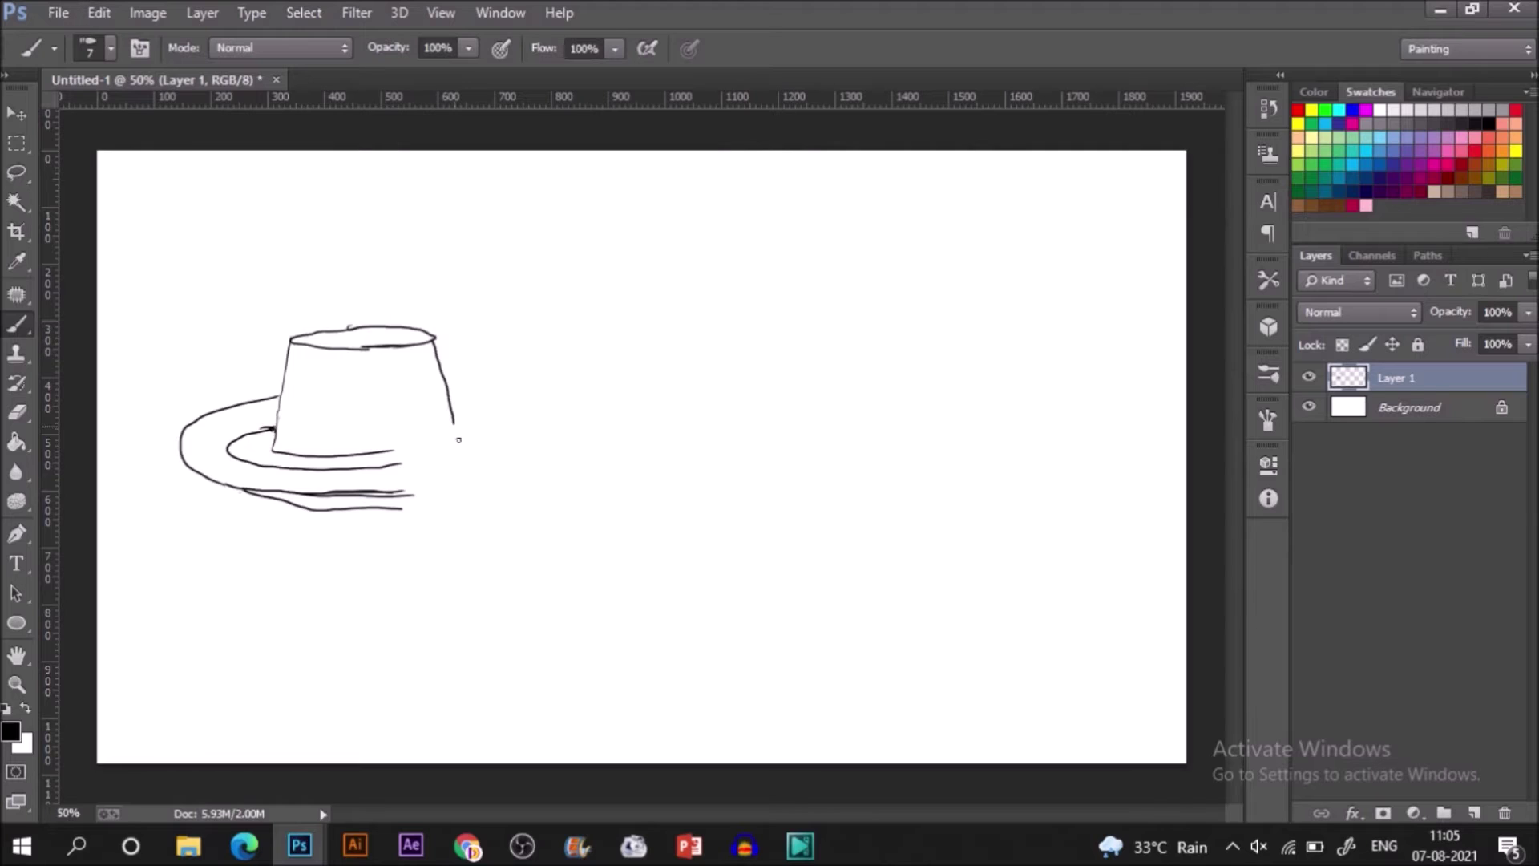
# - Undo the freehand strokes of the pudding's right half
pyautogui.hotkey('ctrl', 'z')
pyautogui.hotkey('ctrl', 'z')
pyautogui.hotkey('ctrl', 'z')
pyautogui.hotkey('ctrl', 'z')
# - Duplicate Layer 1, flip the copy horizontally and align it as the right half of the pudding and plate
pyautogui.press('v')
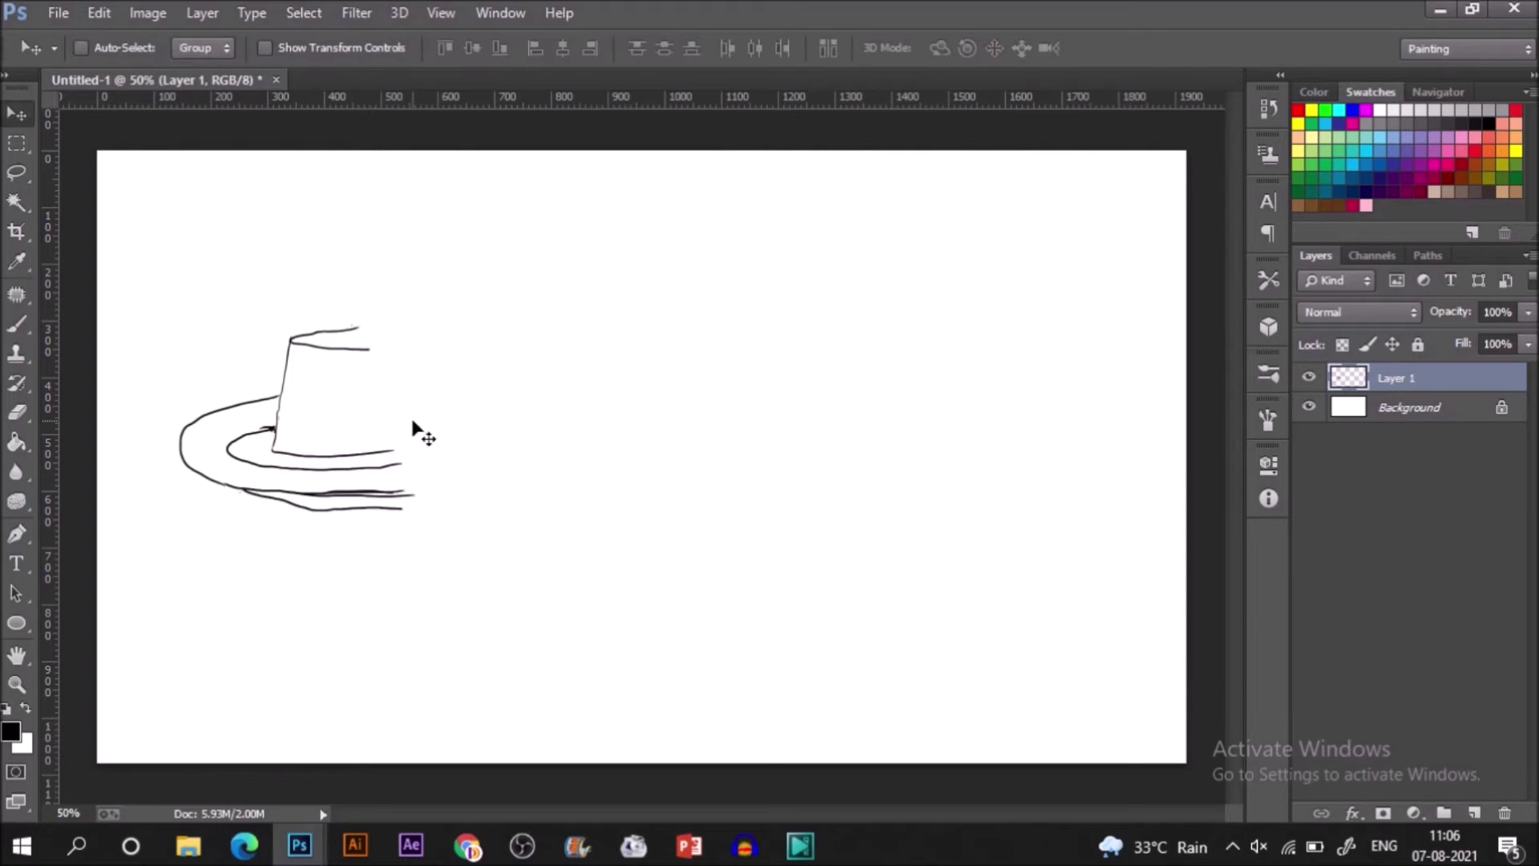
pyautogui.hotkey('ctrl', 'j')
pyautogui.click(396, 46)
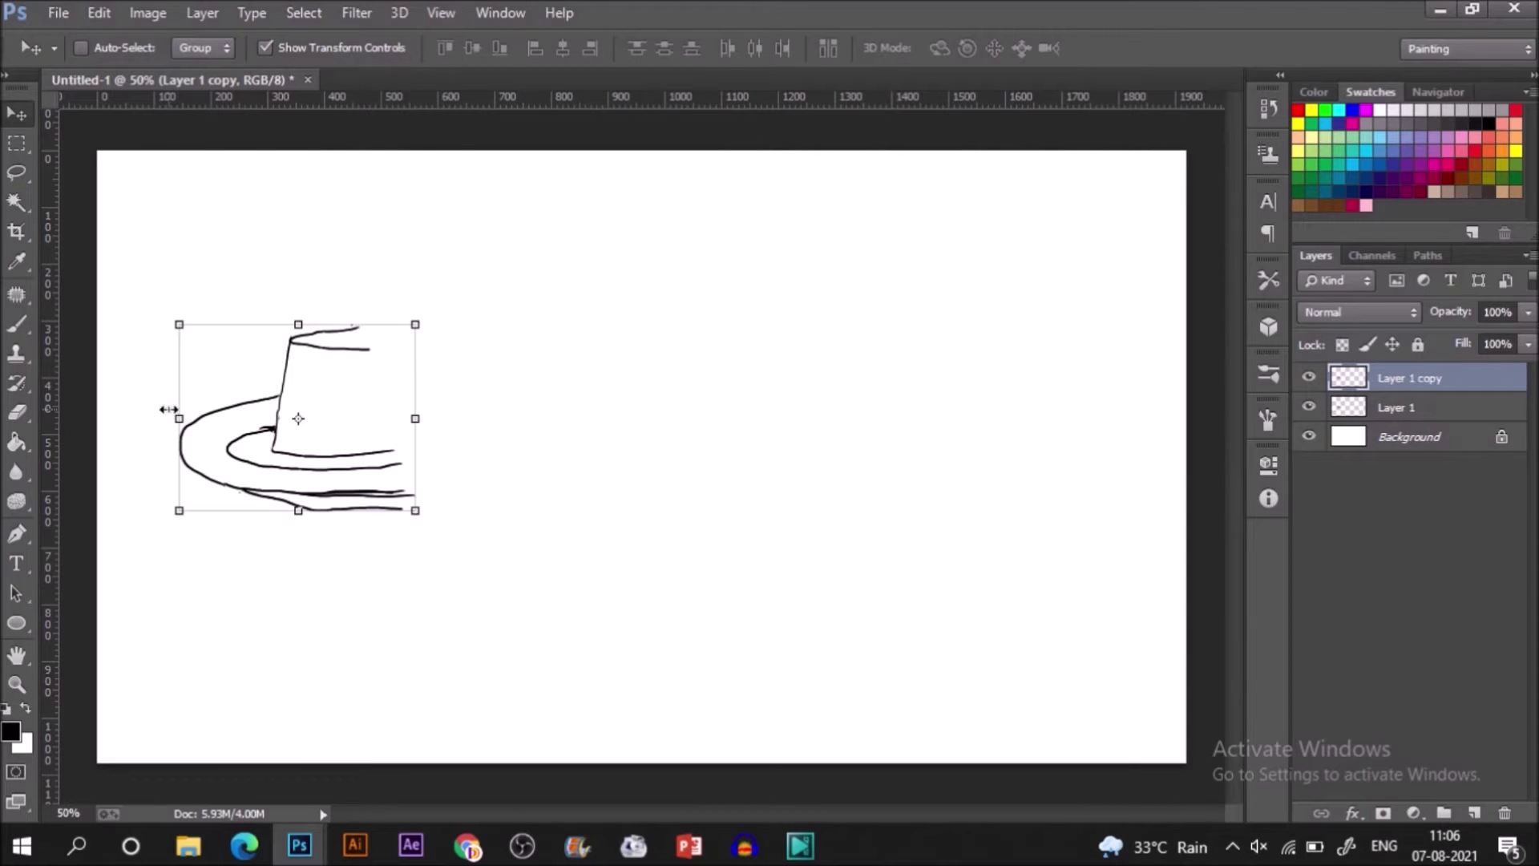
pyautogui.moveTo(168, 410)
pyautogui.mouseDown()
pyautogui.moveTo(420, 414)
pyautogui.moveTo(194, 421)
pyautogui.mouseUp()
pyautogui.moveTo(294, 433); pyautogui.dragTo(399, 434)
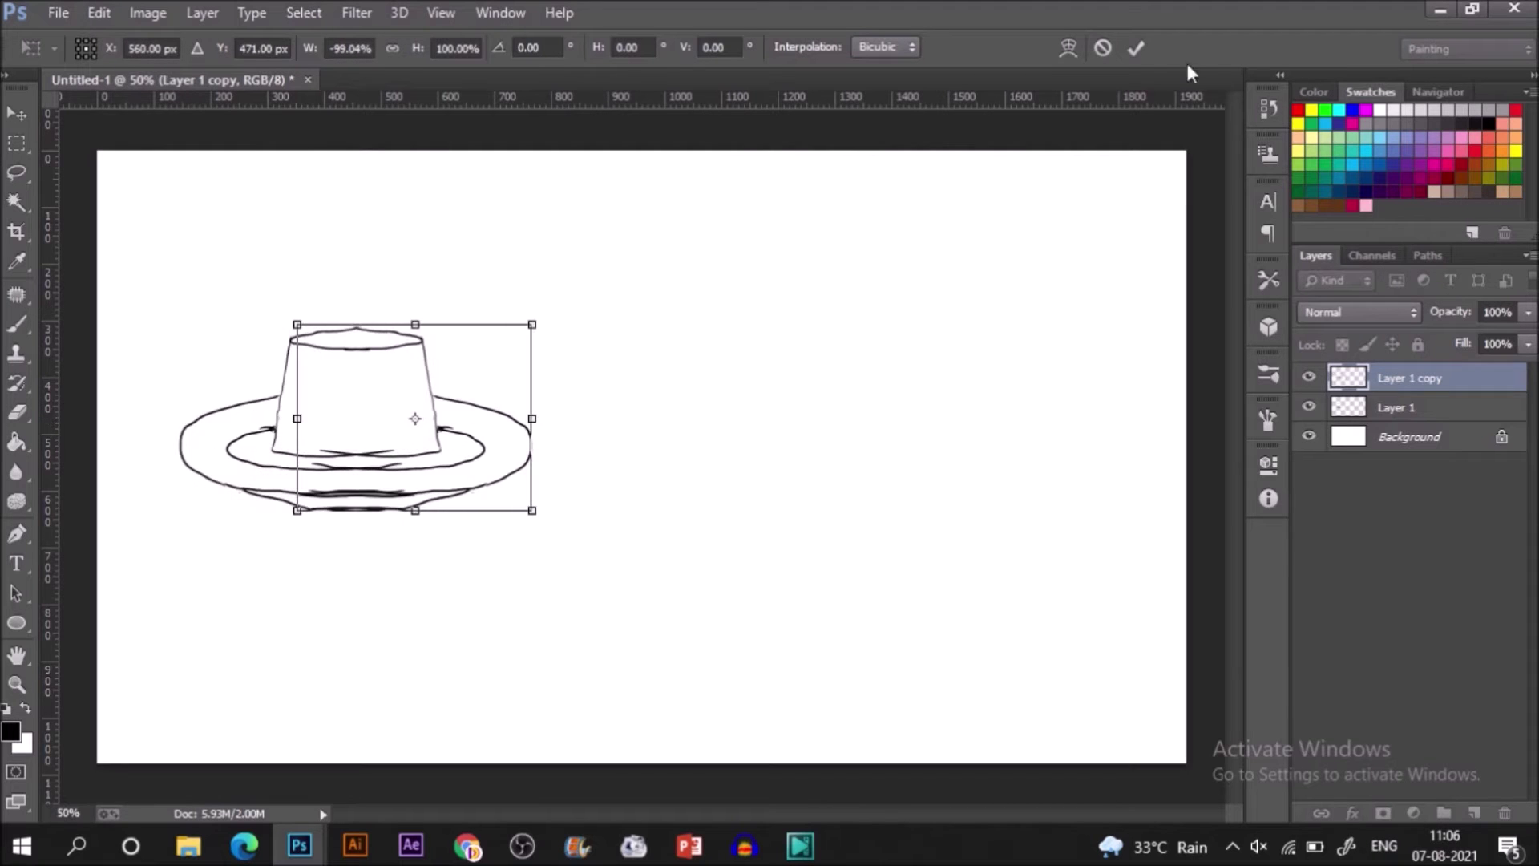
pyautogui.click(1136, 47)
pyautogui.click(306, 46)
# - Erase the overlapping center lines on Layer 1 and Layer 1 copy with a size 25 eraser
pyautogui.press('e')
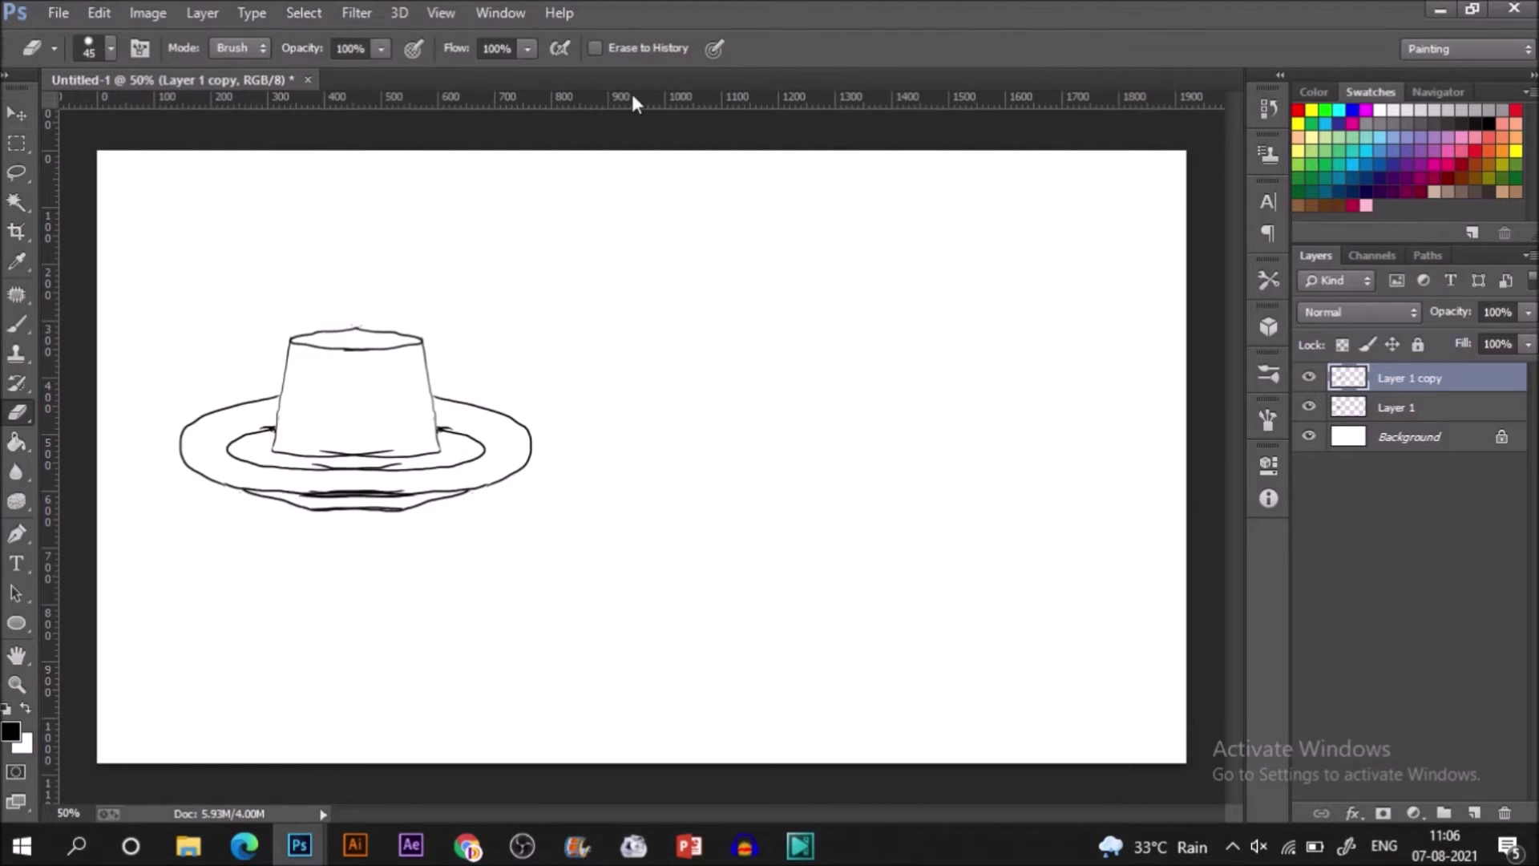
pyautogui.press('[')
pyautogui.press('[')
pyautogui.press('[')
pyautogui.hotkey('alt', '[')
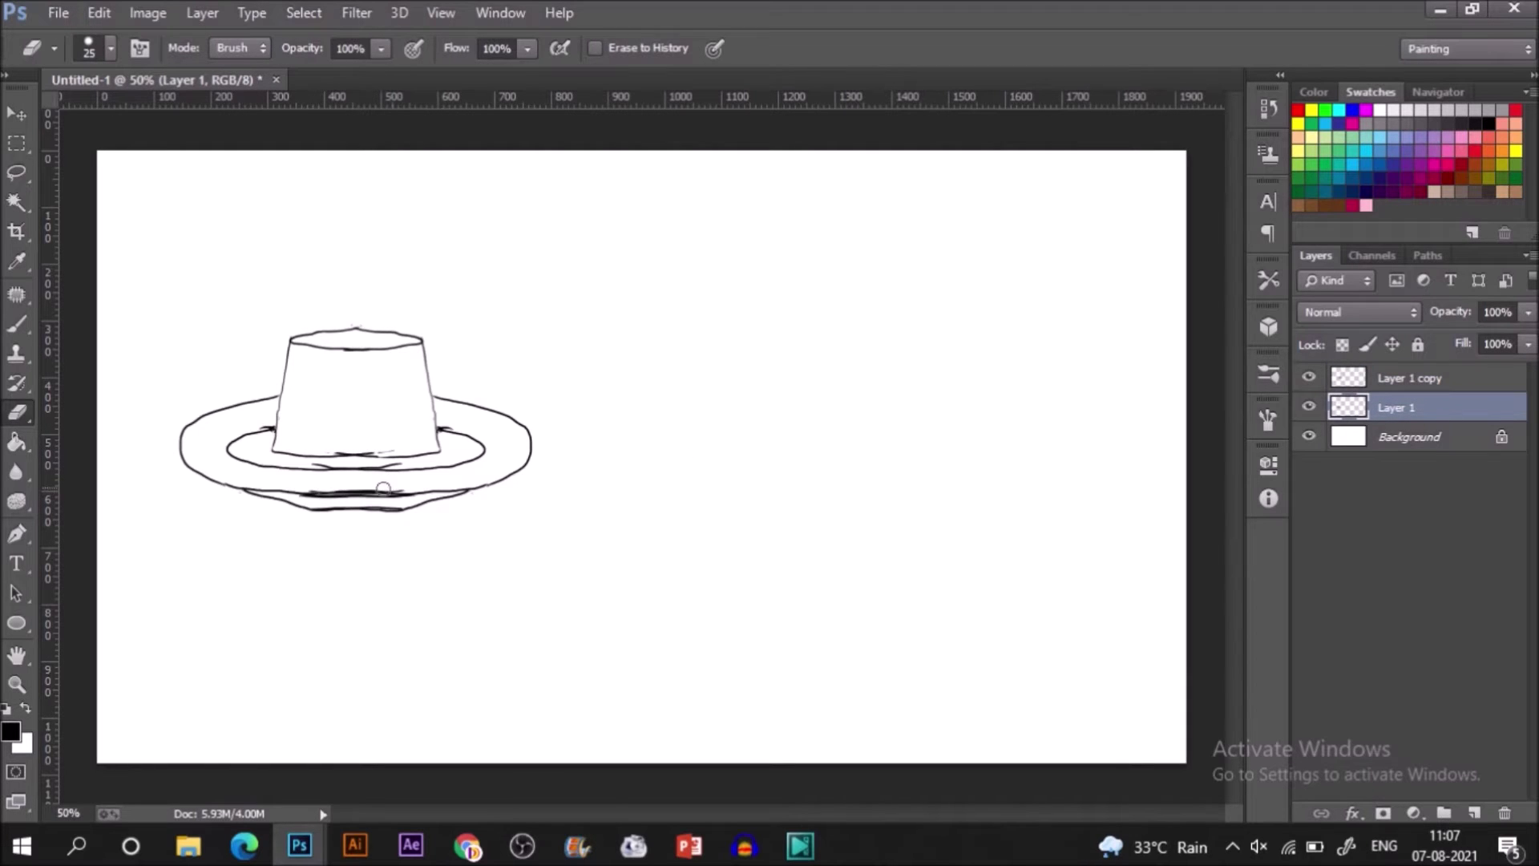
pyautogui.hotkey('alt', ']')
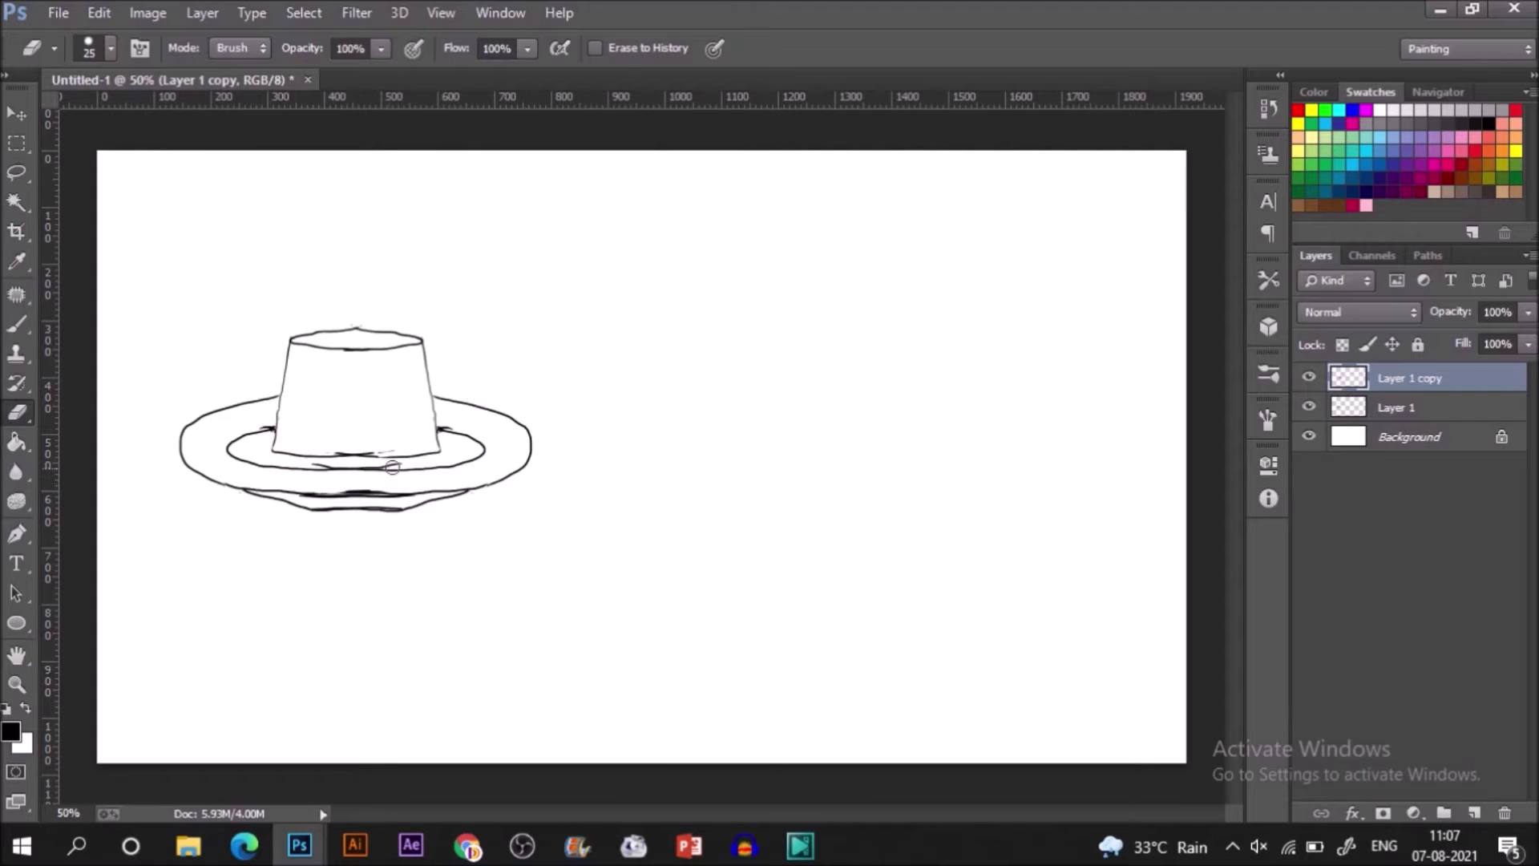
pyautogui.hotkey('alt', '[')
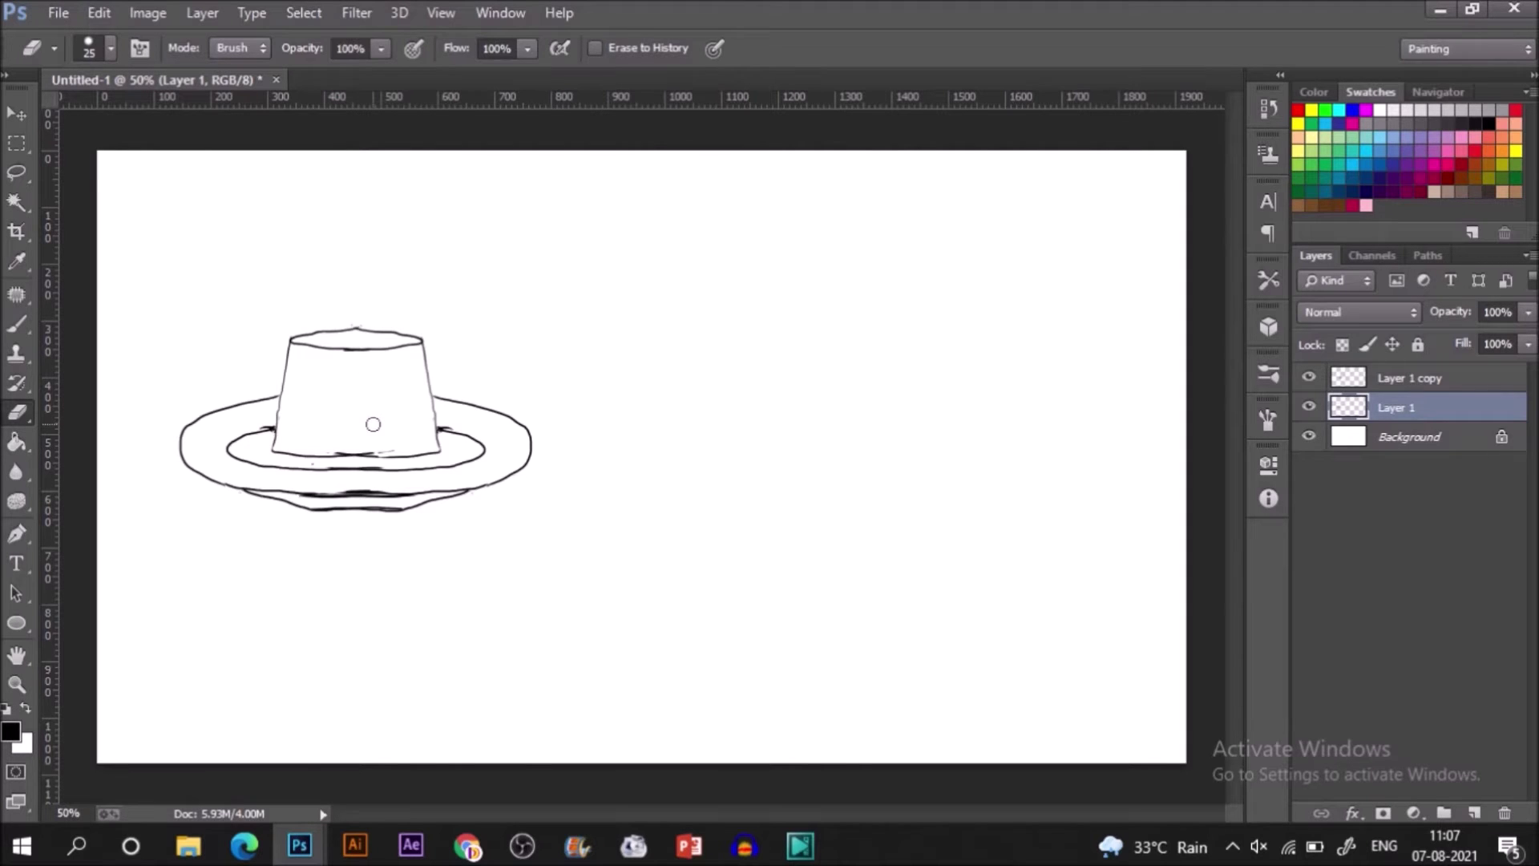
# - Merge Layer 1 and Layer 1 copy, and sketch the whipped cream and cherry on top of the pudding
pyautogui.press('b')
pyautogui.keyDown('ctrl'); pyautogui.click(1412, 378); pyautogui.keyUp('ctrl')
pyautogui.rightClick(1412, 378)
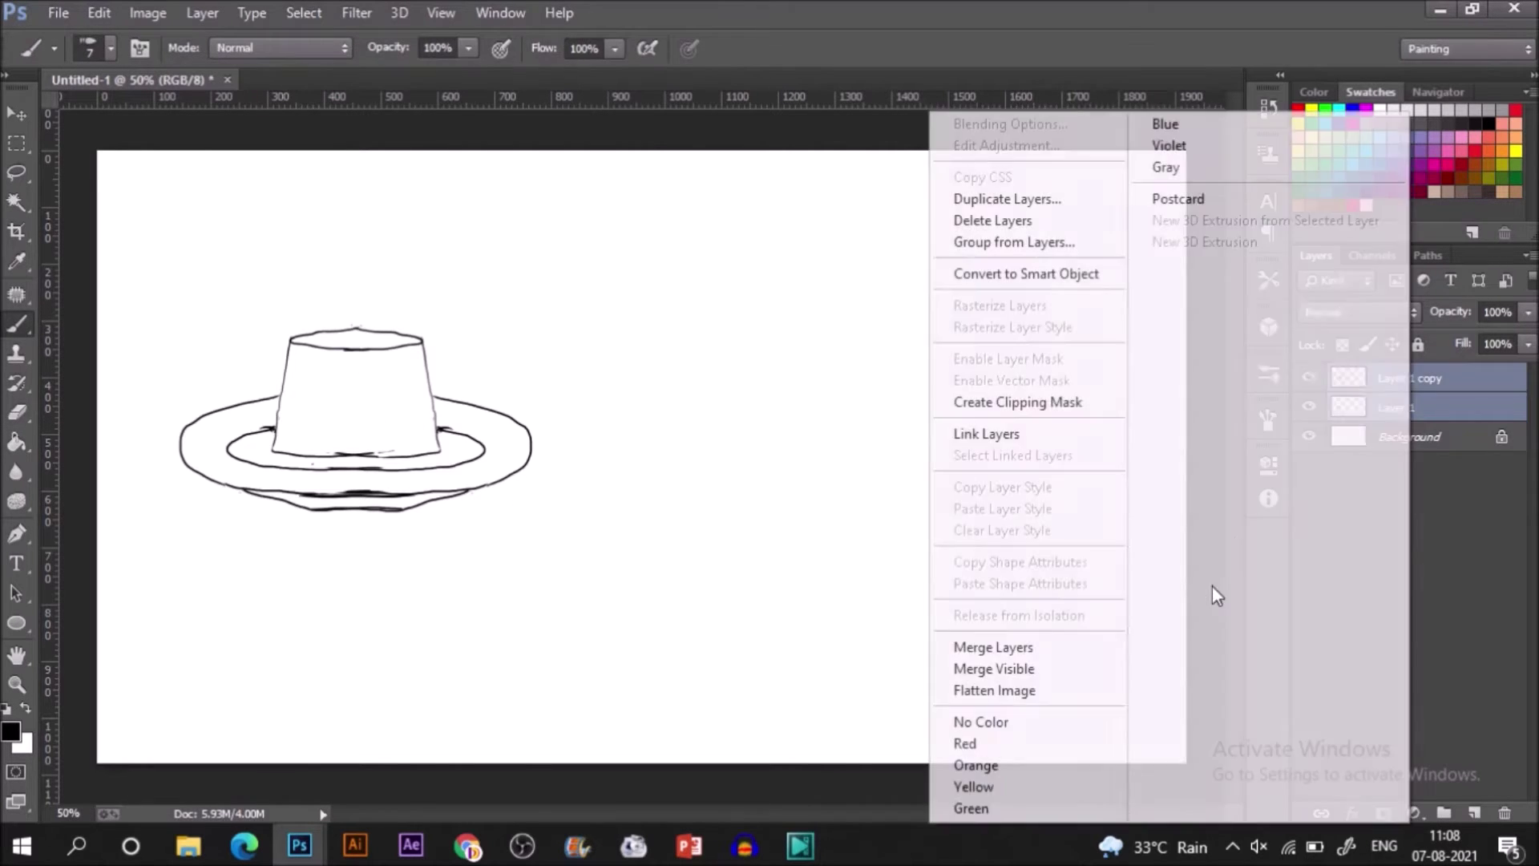
pyautogui.click(1034, 642)
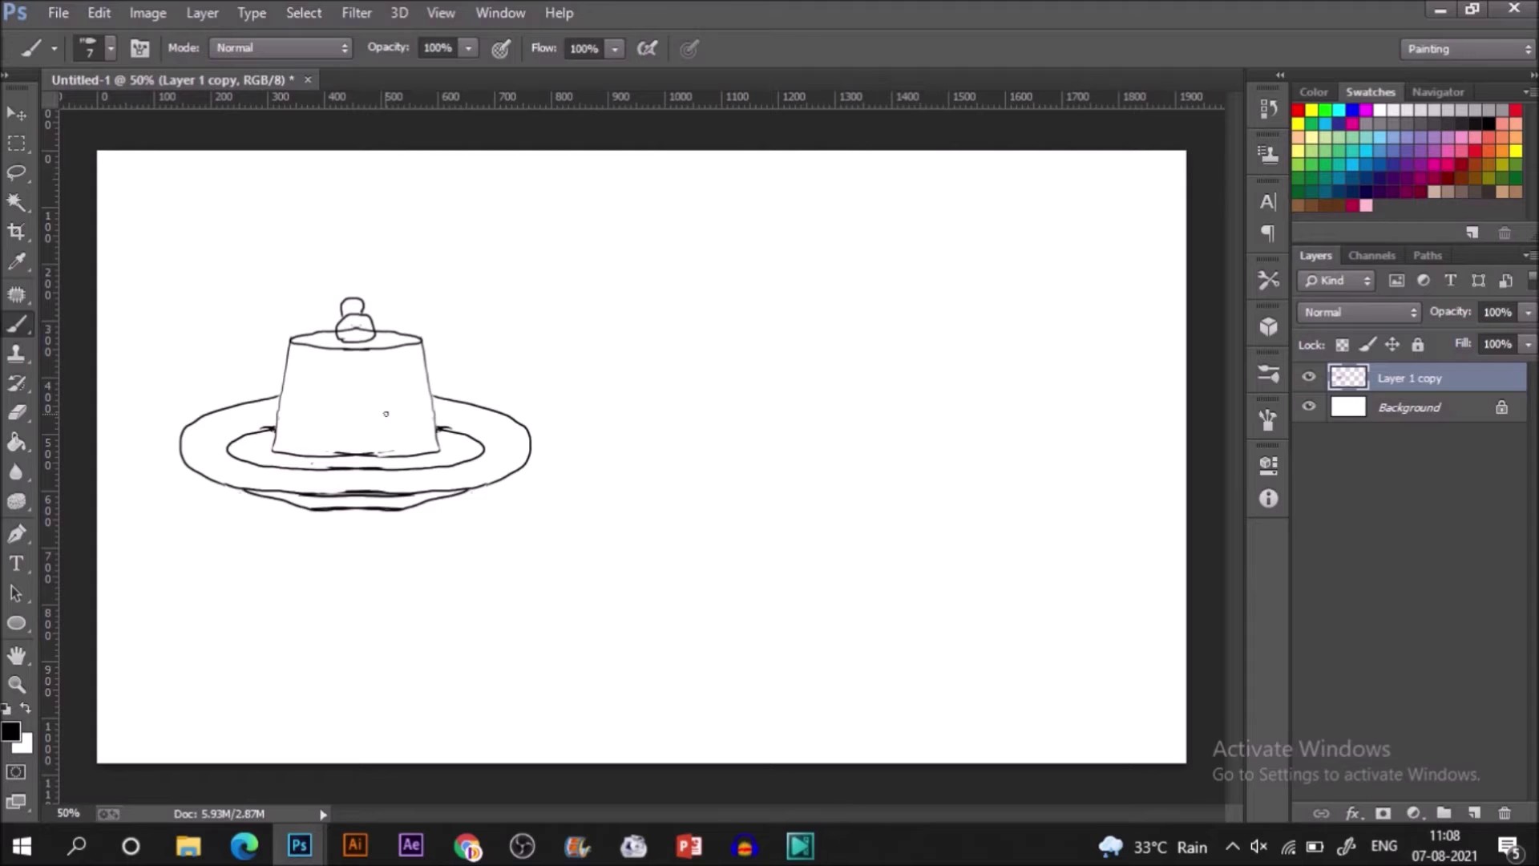
# - Duplicate the whole sketch to the right of the original and add a new empty layer
pyautogui.press('v')
pyautogui.moveTo(387, 465)
pyautogui.mouseDown()
pyautogui.moveTo(339, 356)
pyautogui.moveTo(800, 381)
pyautogui.moveTo(824, 412)
pyautogui.mouseUp()
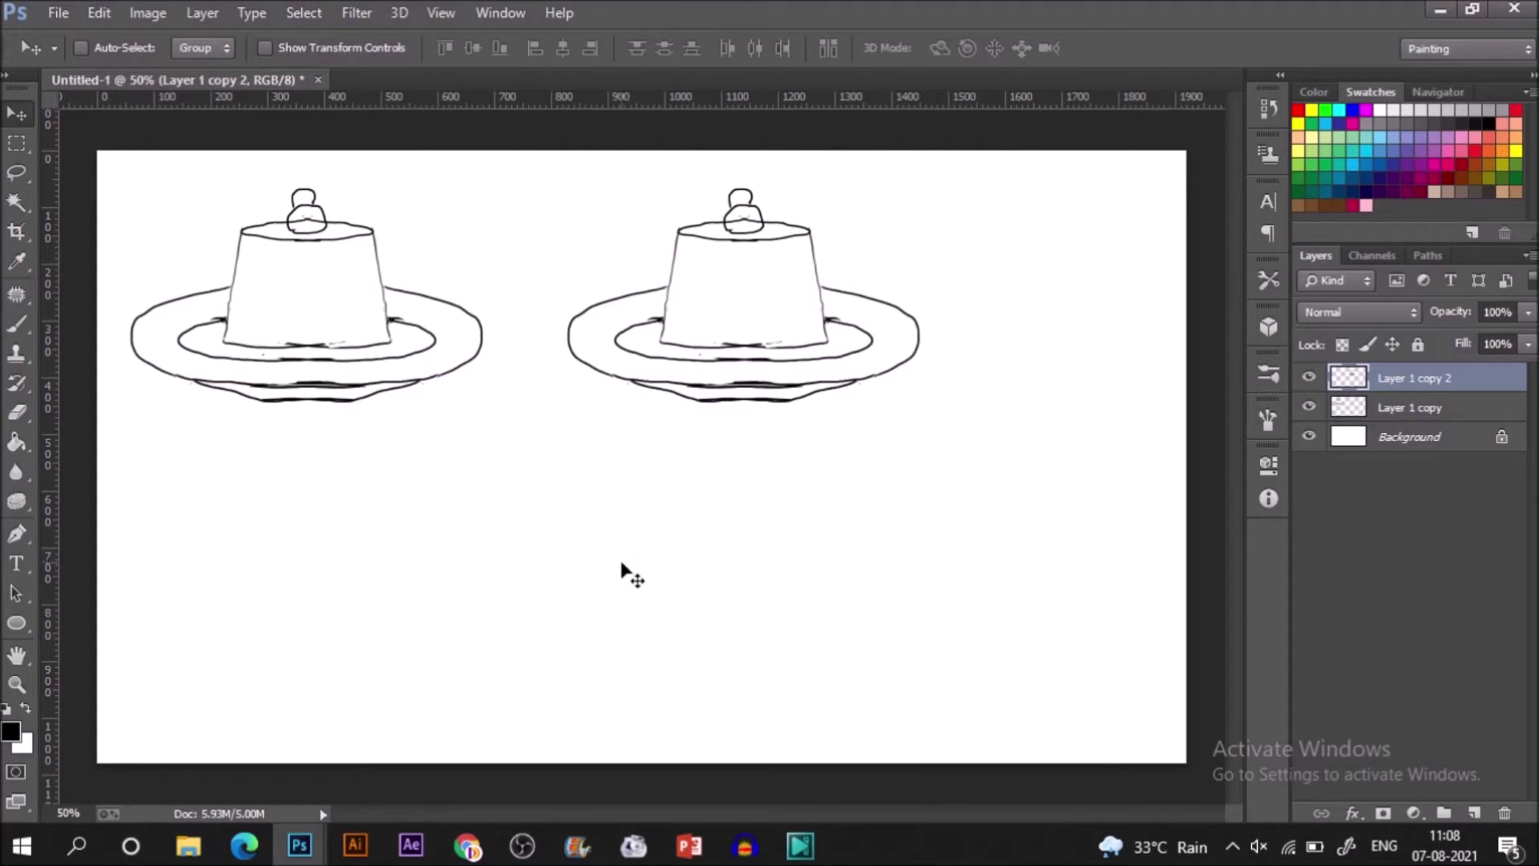
pyautogui.click(1473, 812)
# - Select the plate's underside in the copied sketch on Layer 1 copy 2 and expand the selection by 3 pixels
pyautogui.press('w')
pyautogui.click(1343, 409)
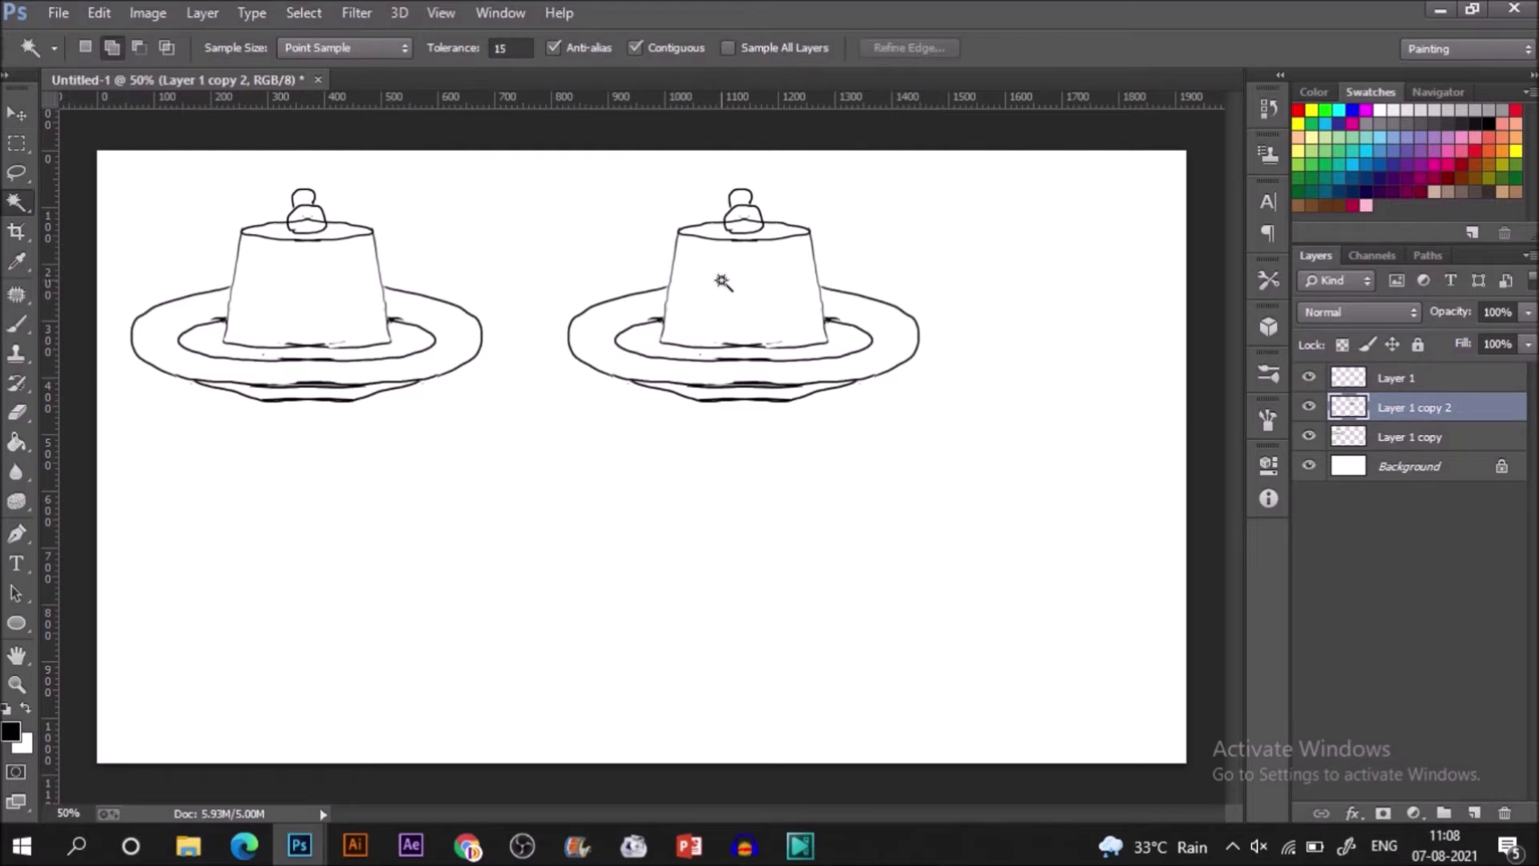
pyautogui.click(691, 391)
pyautogui.click(309, 11)
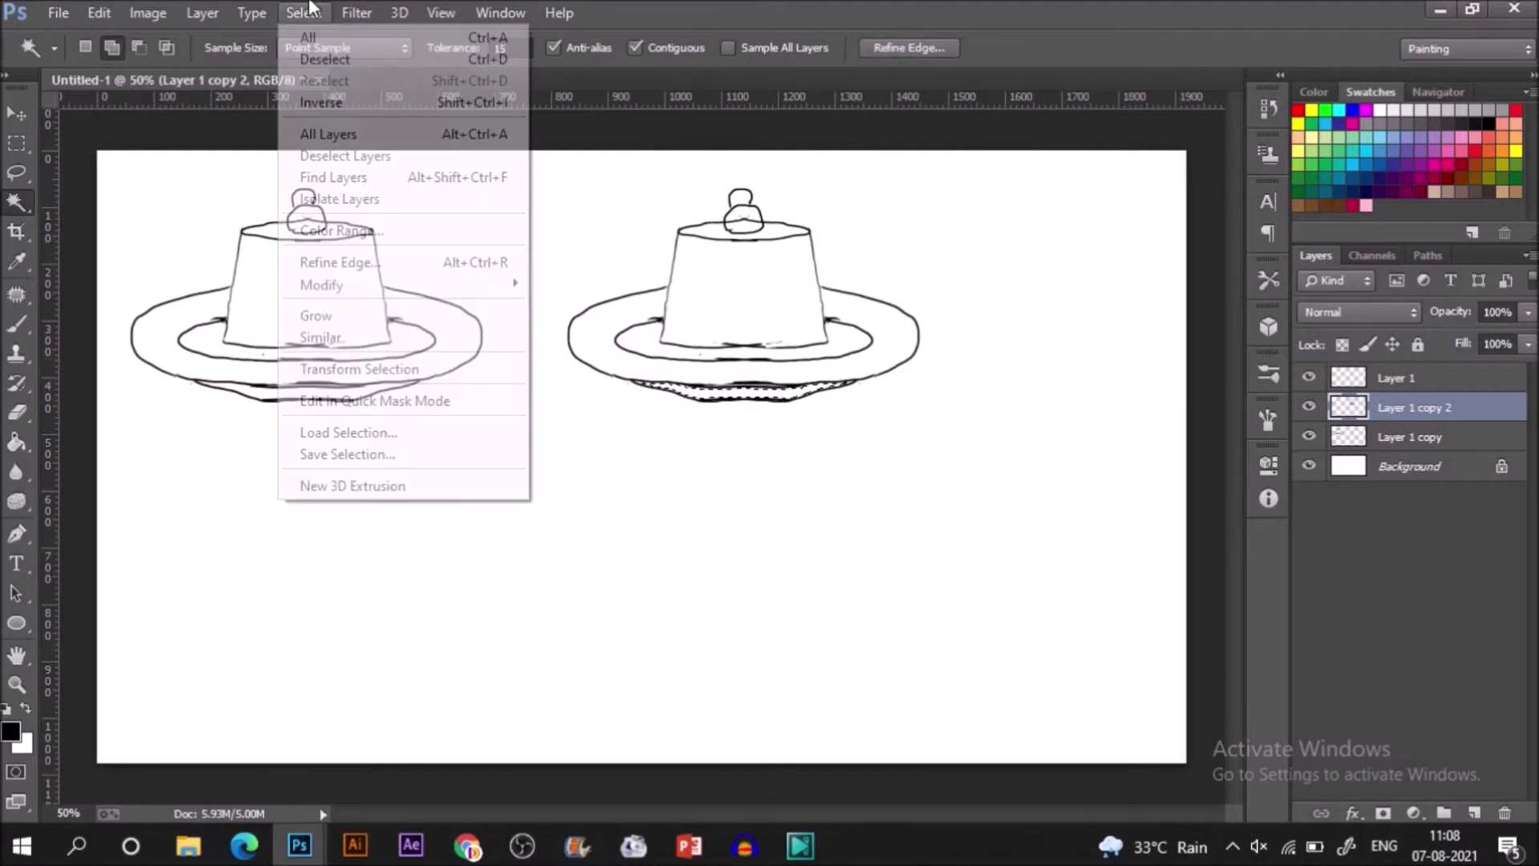
pyautogui.moveTo(337, 285)
pyautogui.click(617, 329)
pyautogui.write('3')
pyautogui.click(864, 292)
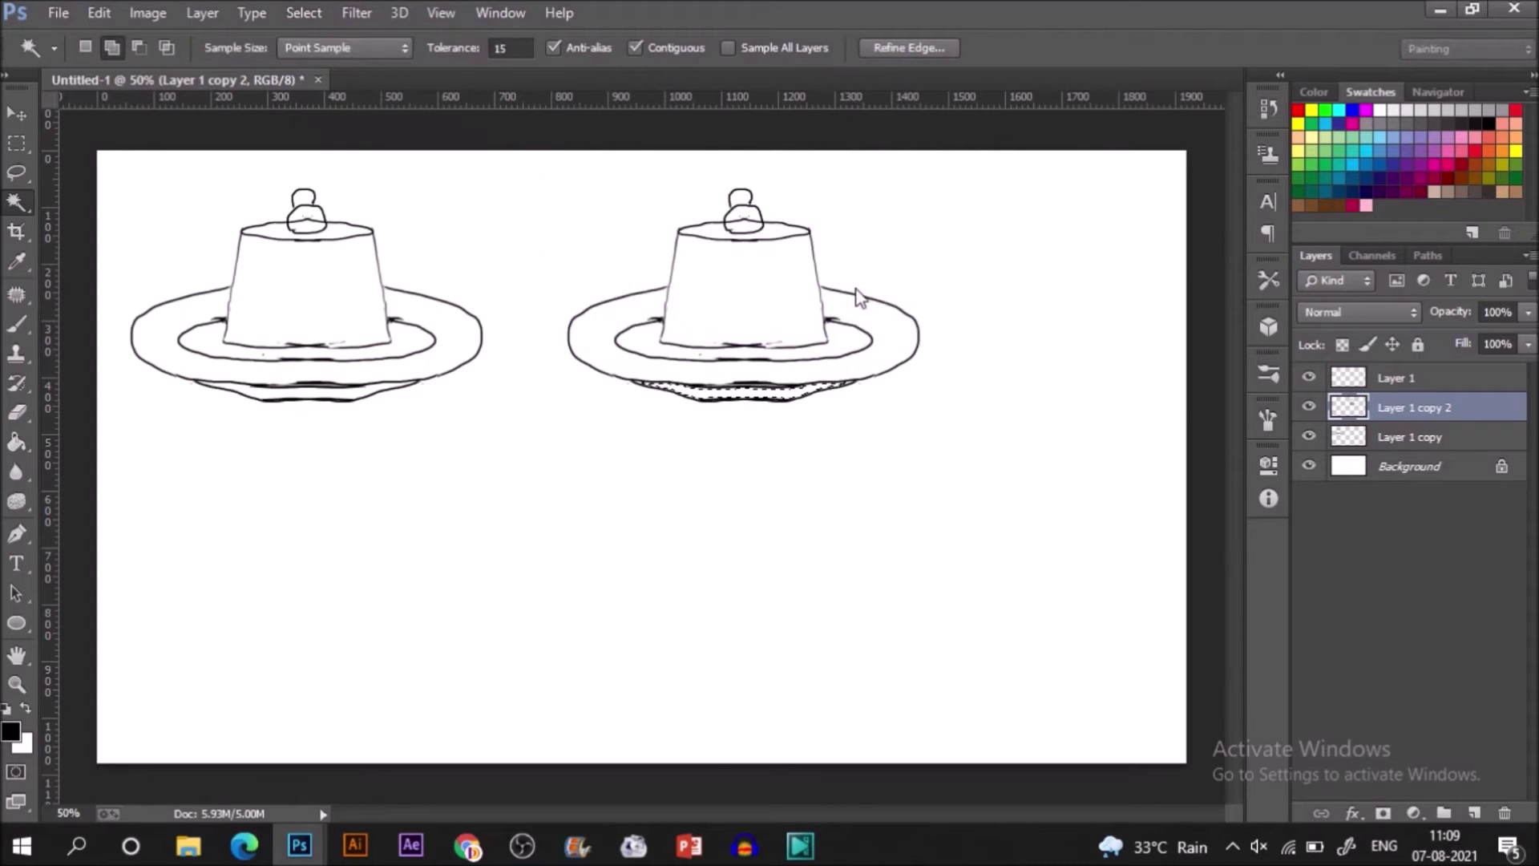
# - Set the foreground color to light grey cdcdcd and fill the selected plate underside on Layer 1
pyautogui.click(11, 731)
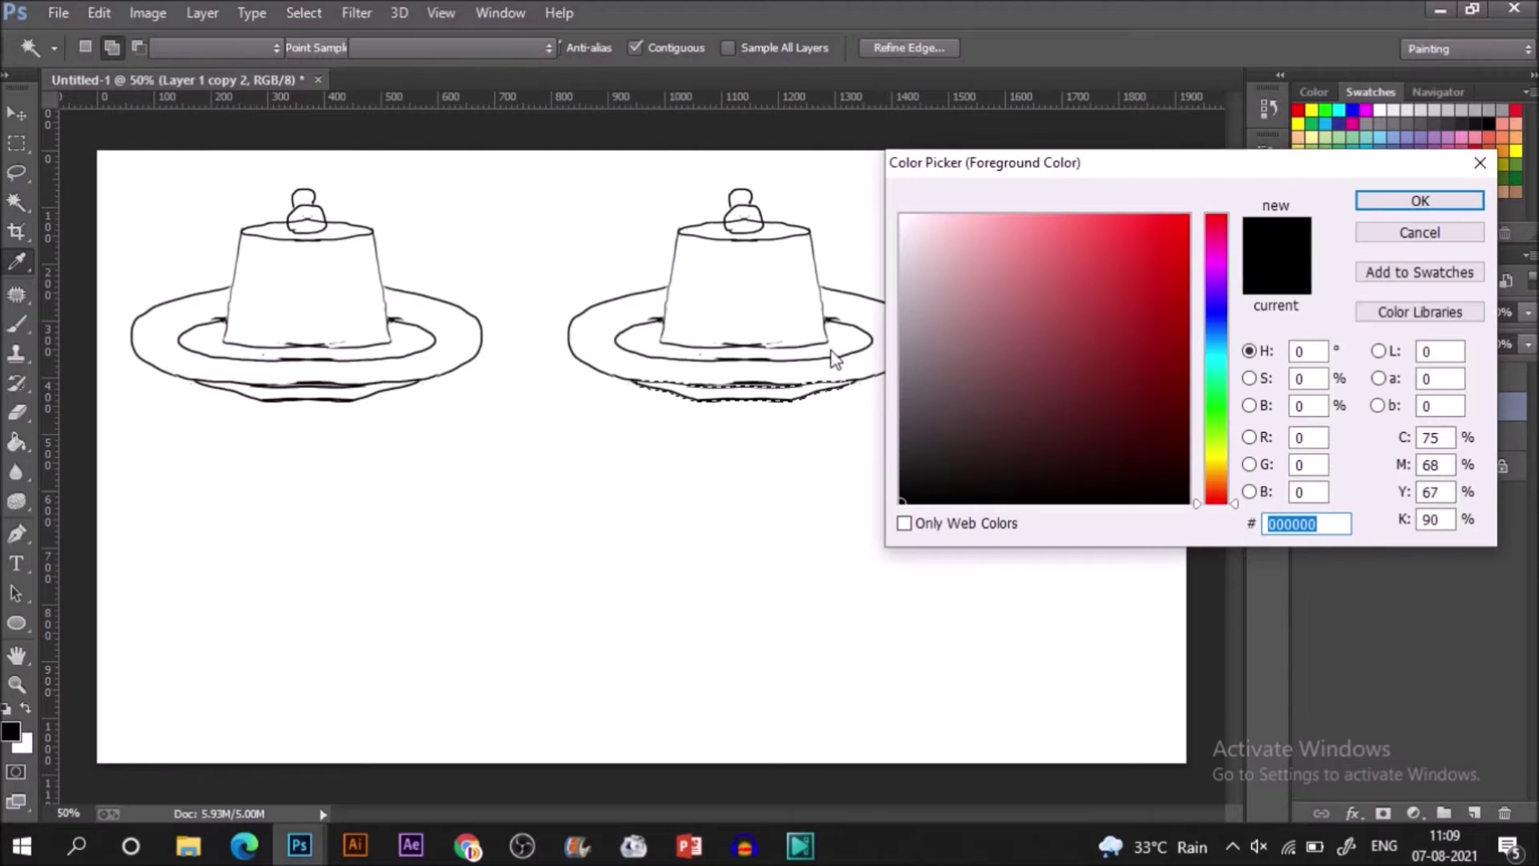
pyautogui.click(900, 273)
pyautogui.click(1423, 200)
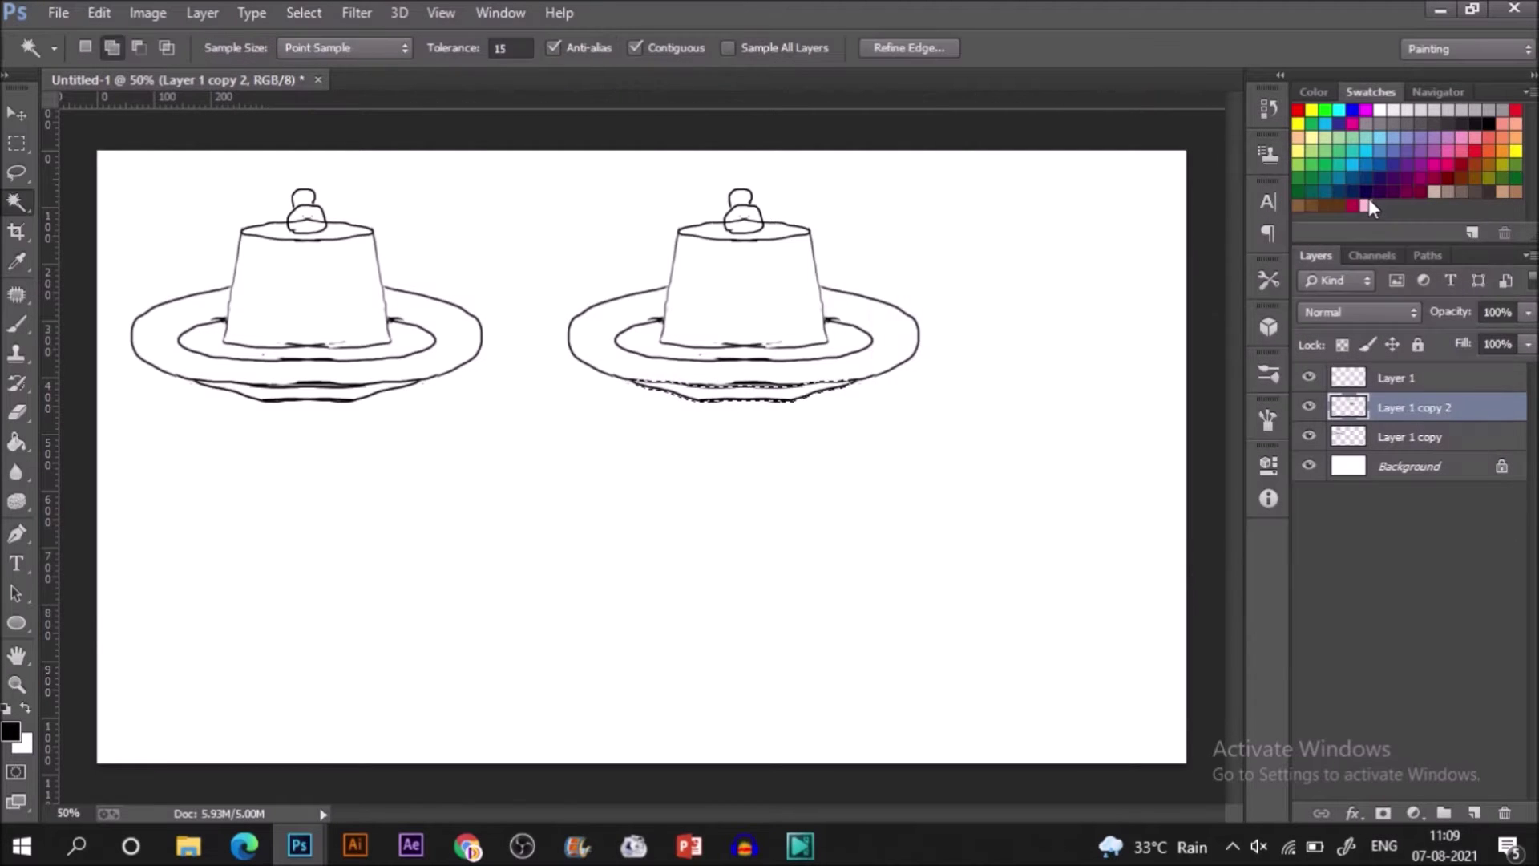
pyautogui.click(1447, 390)
pyautogui.press('g')
pyautogui.click(697, 403)
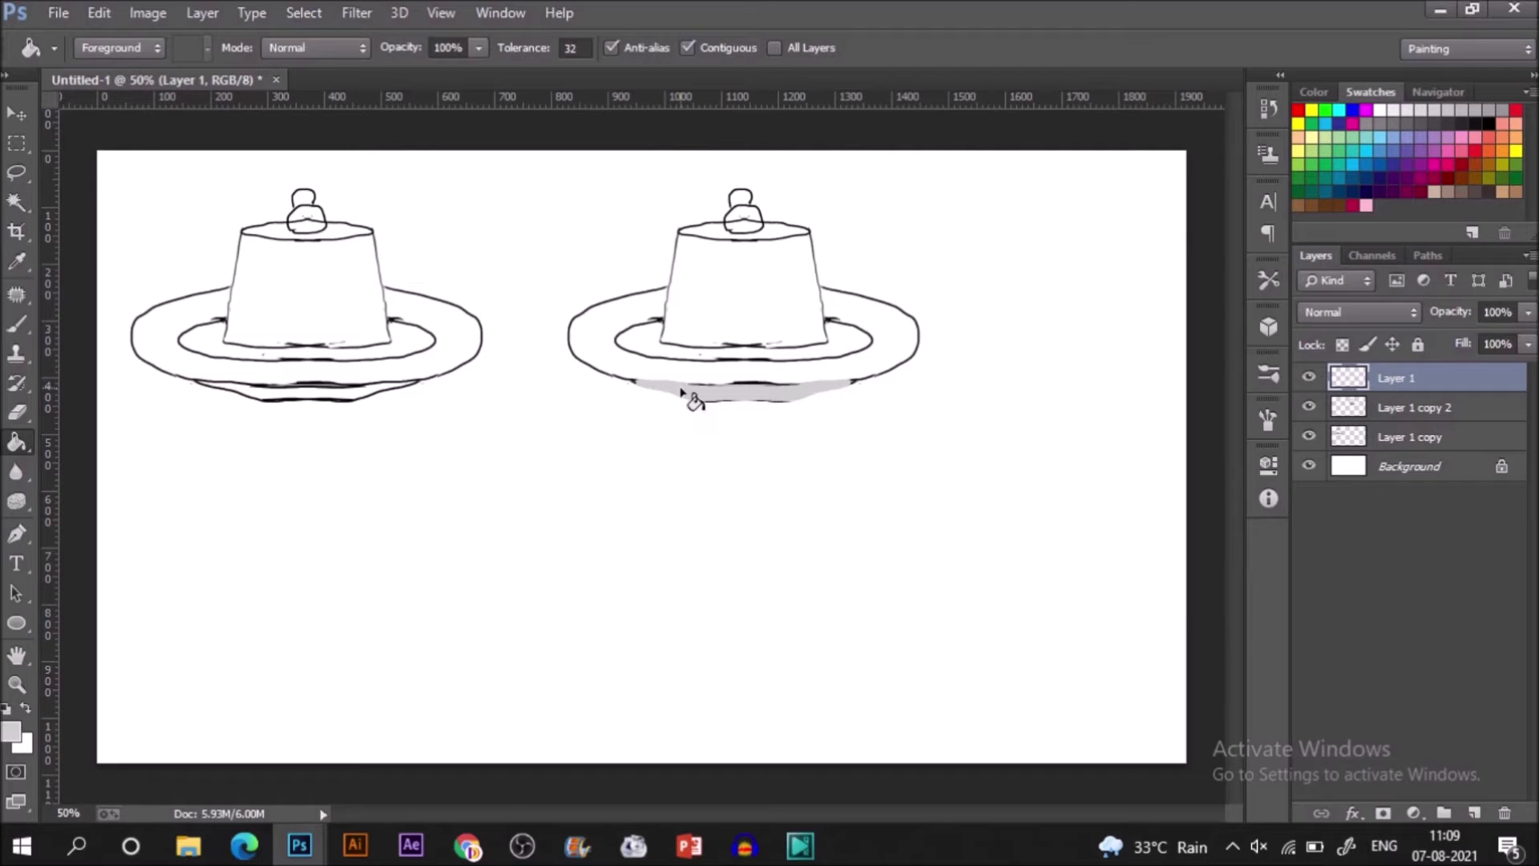
# - Select the plate's whole rim on Layer 1 copy 2 and expand the selection by 4 pixels
pyautogui.click(1399, 409)
pyautogui.press('w')
pyautogui.click(894, 319)
pyautogui.click(304, 13)
pyautogui.moveTo(369, 283)
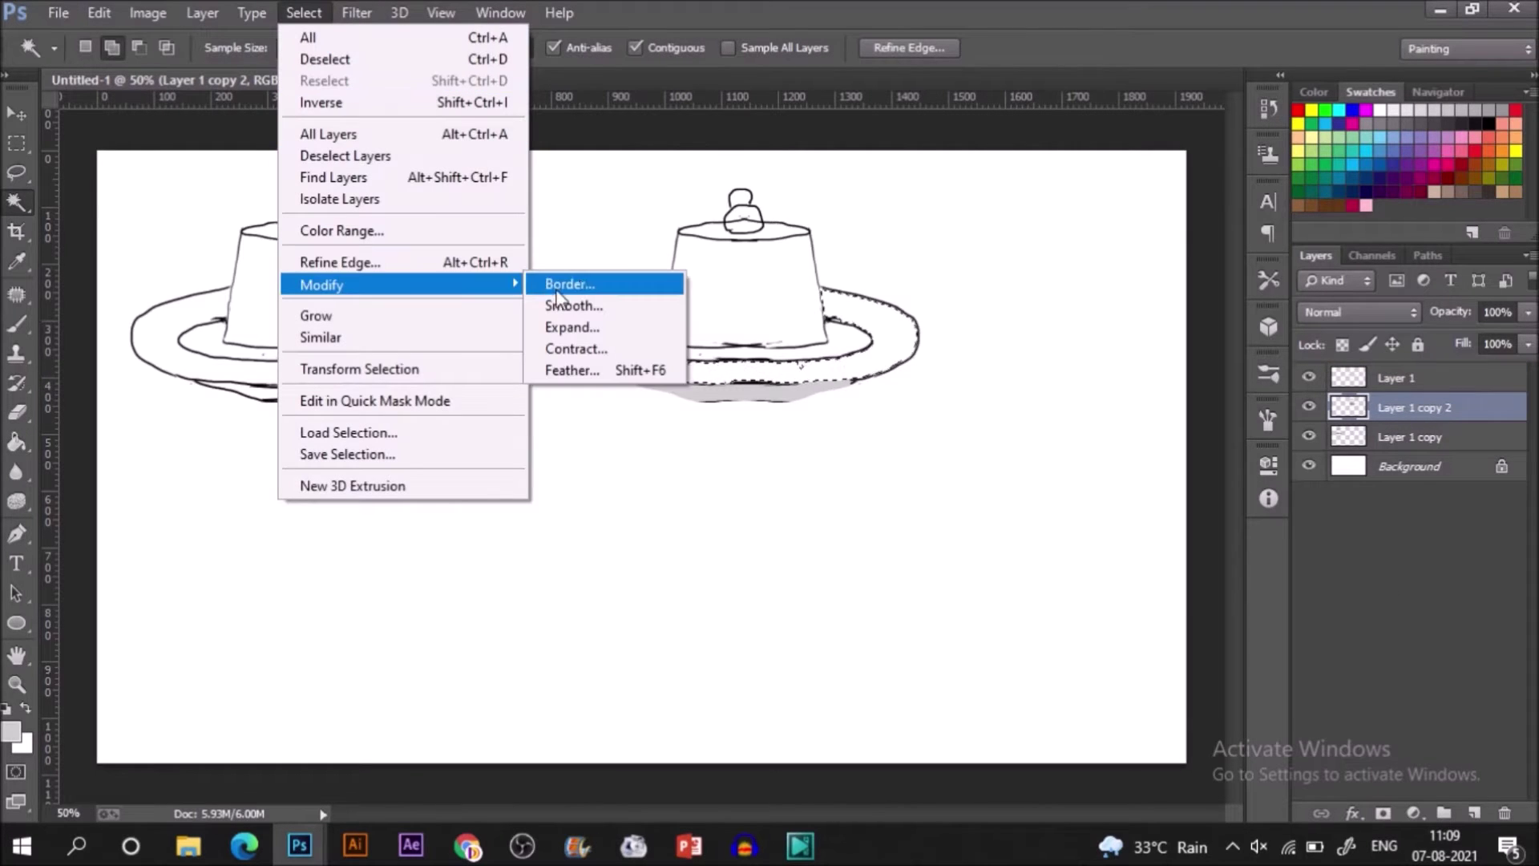
pyautogui.click(649, 328)
pyautogui.write('4')
pyautogui.press('Return')
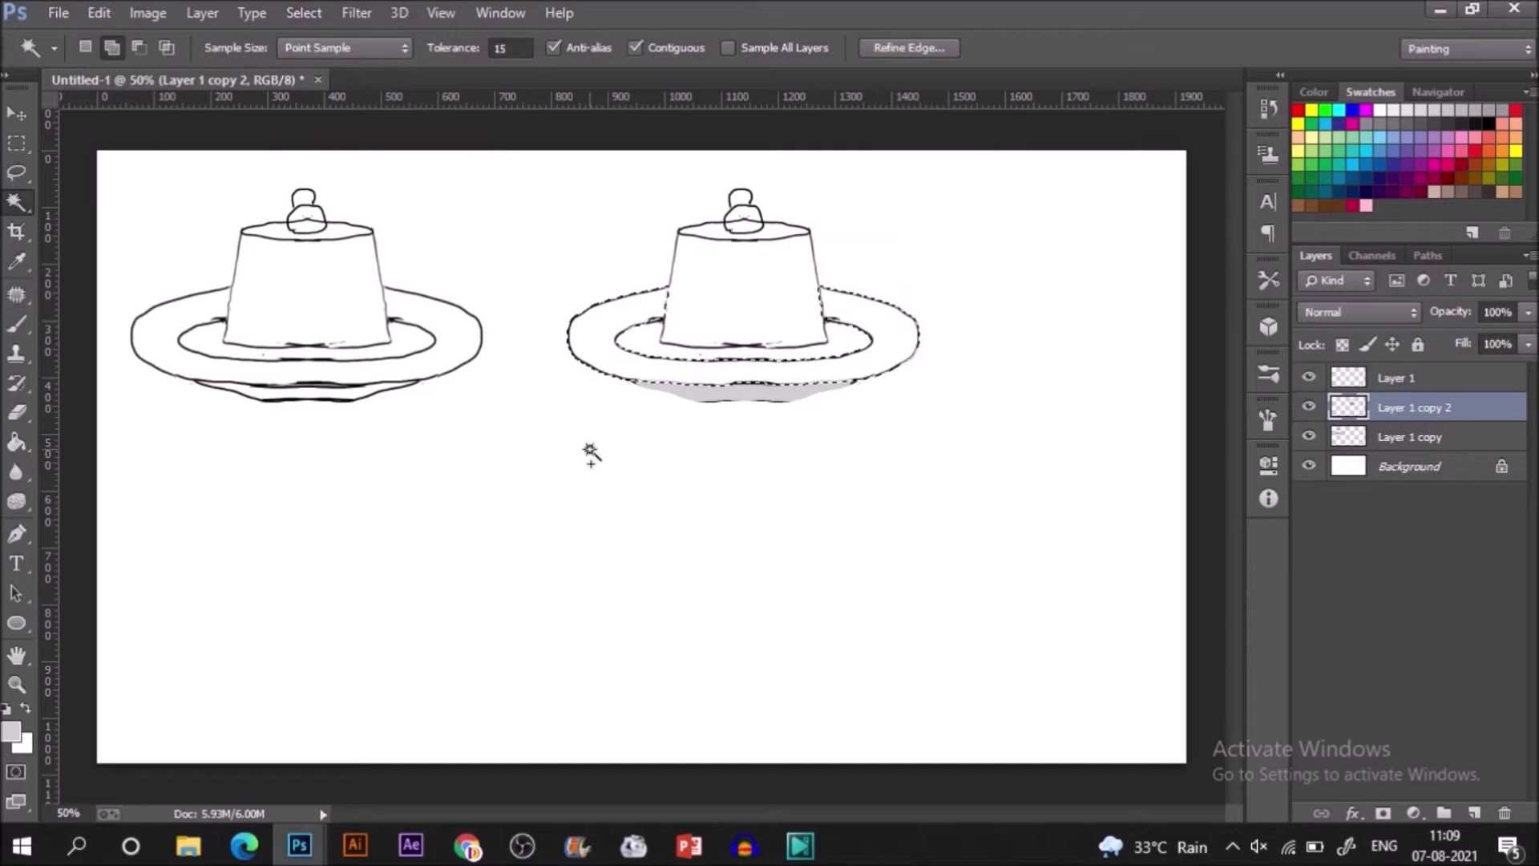
# - Choose a paler grey, fill the plate rim with it on a new layer above Layer 1, and clear the selection
pyautogui.press('i')
pyautogui.click(11, 731)
pyautogui.click(901, 241)
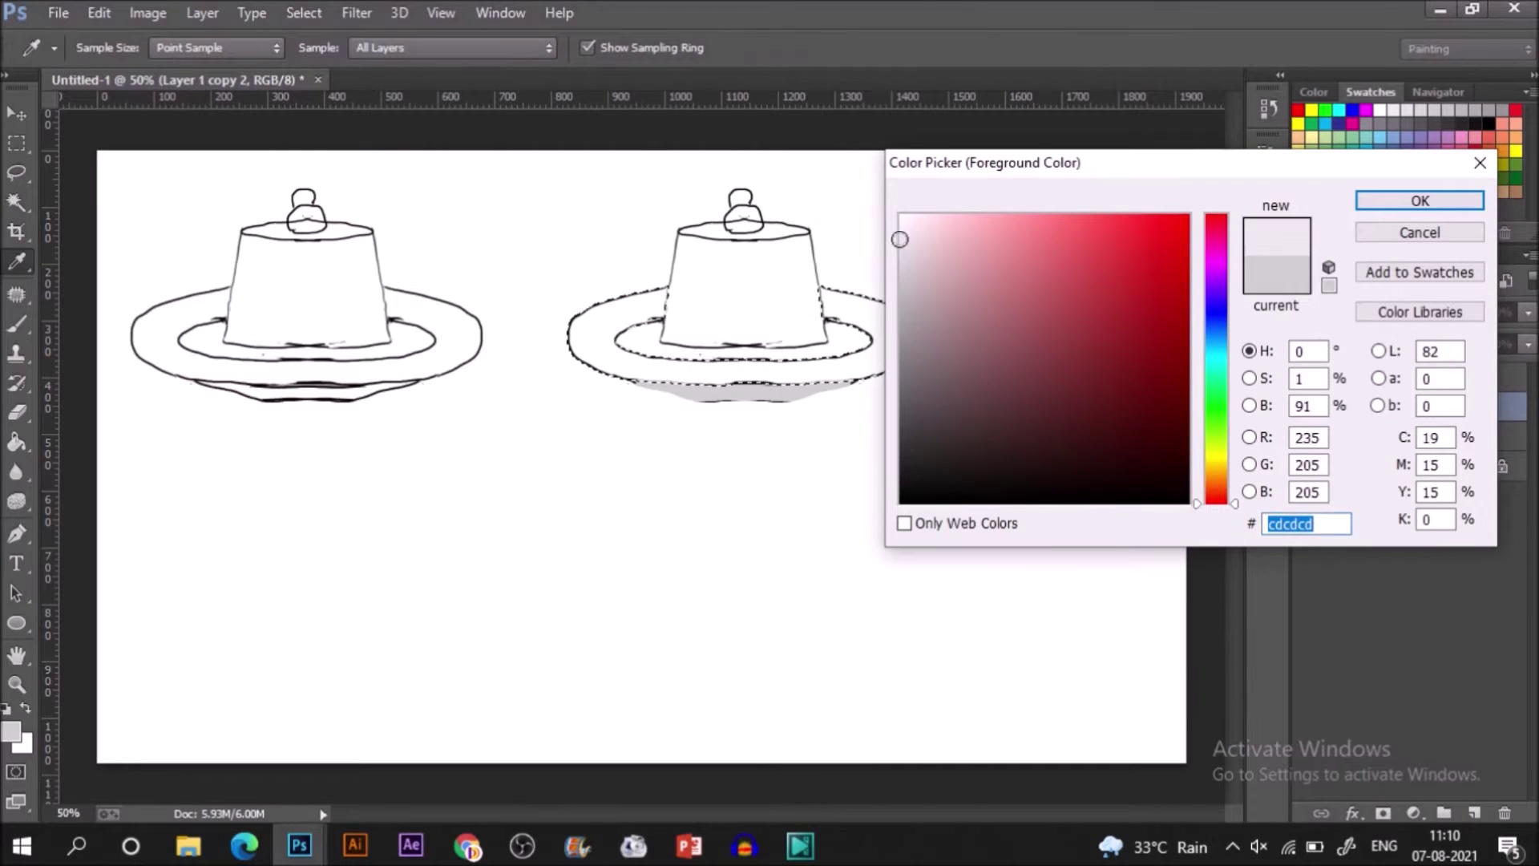
pyautogui.click(1420, 200)
pyautogui.press('w')
pyautogui.press('g')
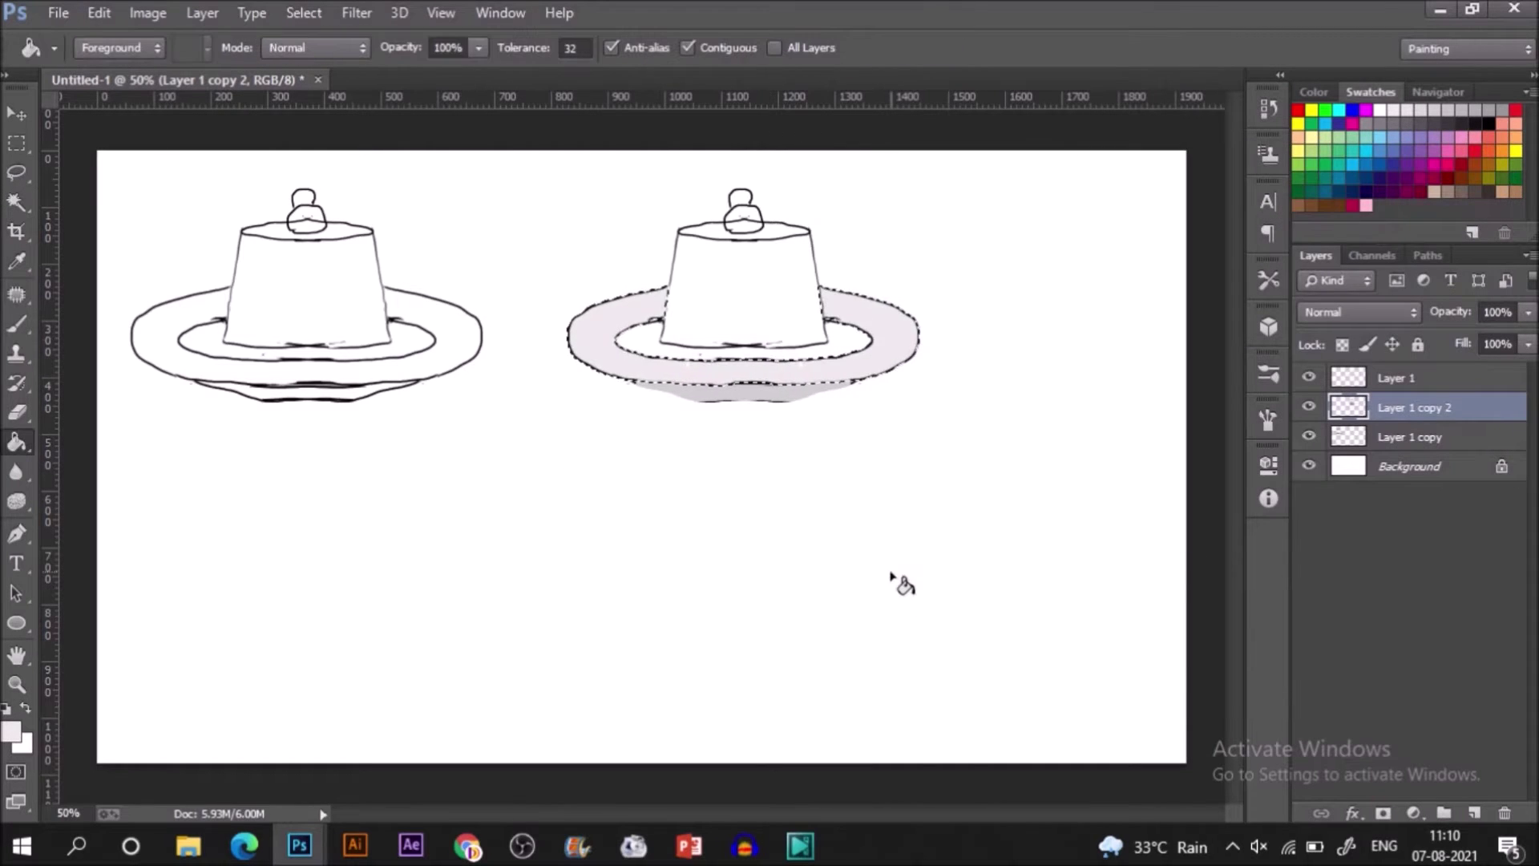
pyautogui.click(1394, 378)
pyautogui.click(1475, 813)
pyautogui.click(869, 337)
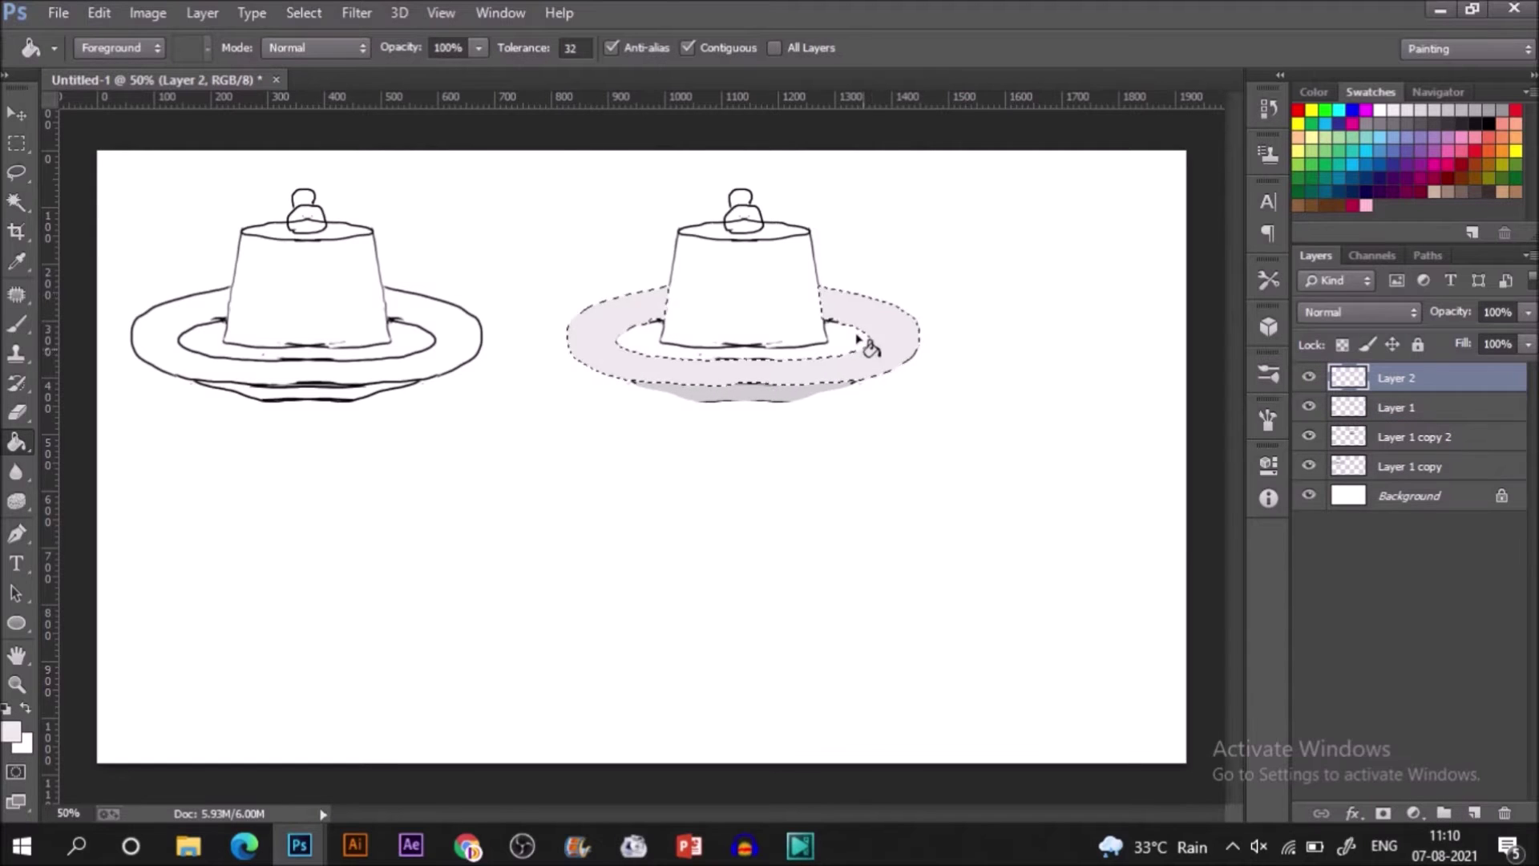
pyautogui.hotkey('ctrl', 'd')
# - Select the inner plate area around the pudding's base on Layer 1 copy 2 and expand the selection by 4 pixels
pyautogui.click(1411, 409)
pyautogui.click(1413, 437)
pyautogui.press('w')
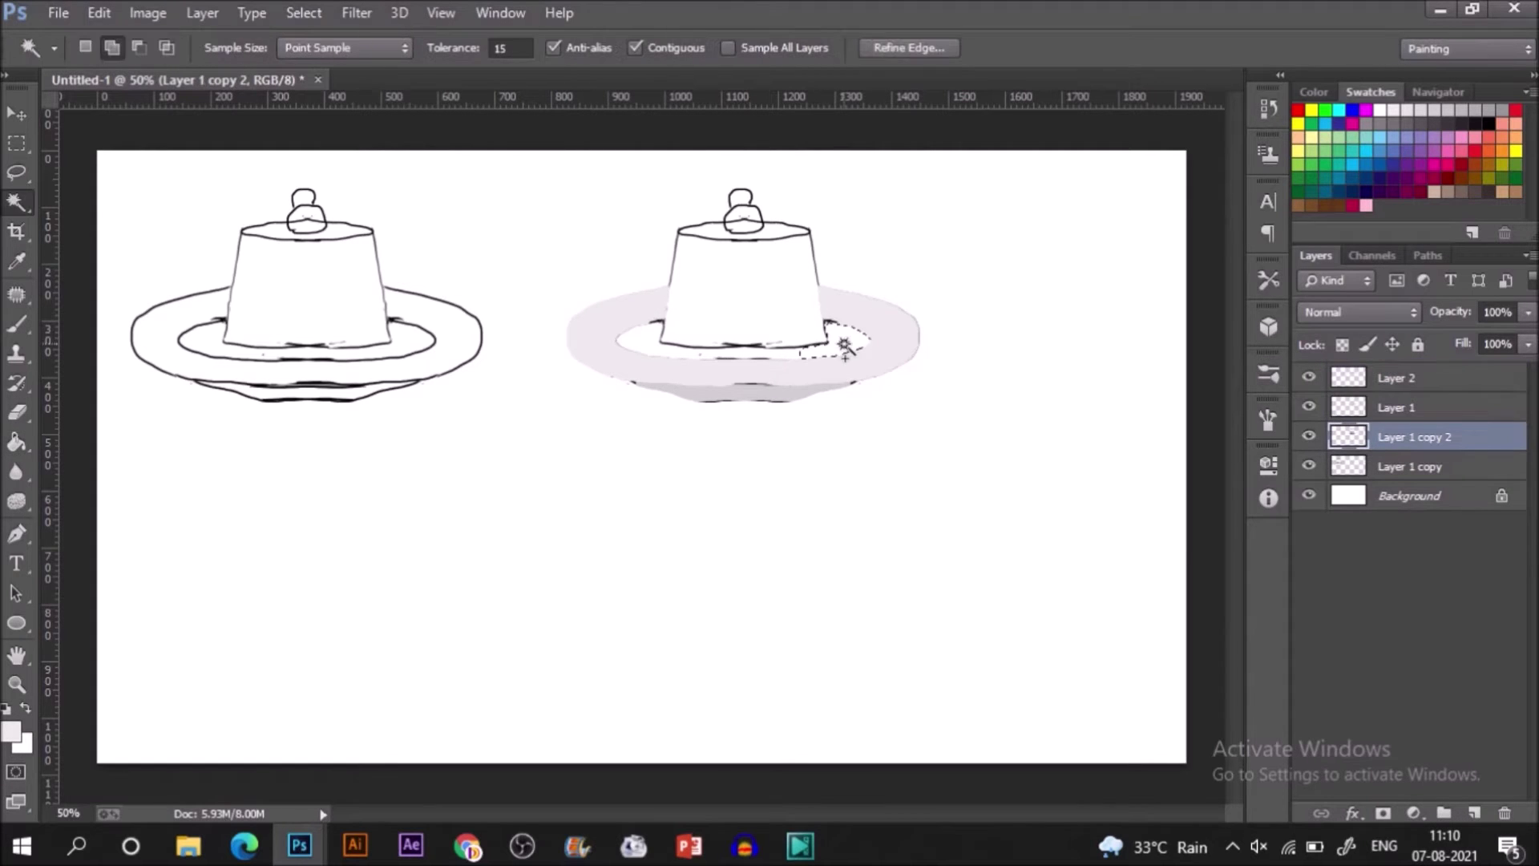
pyautogui.click(840, 343)
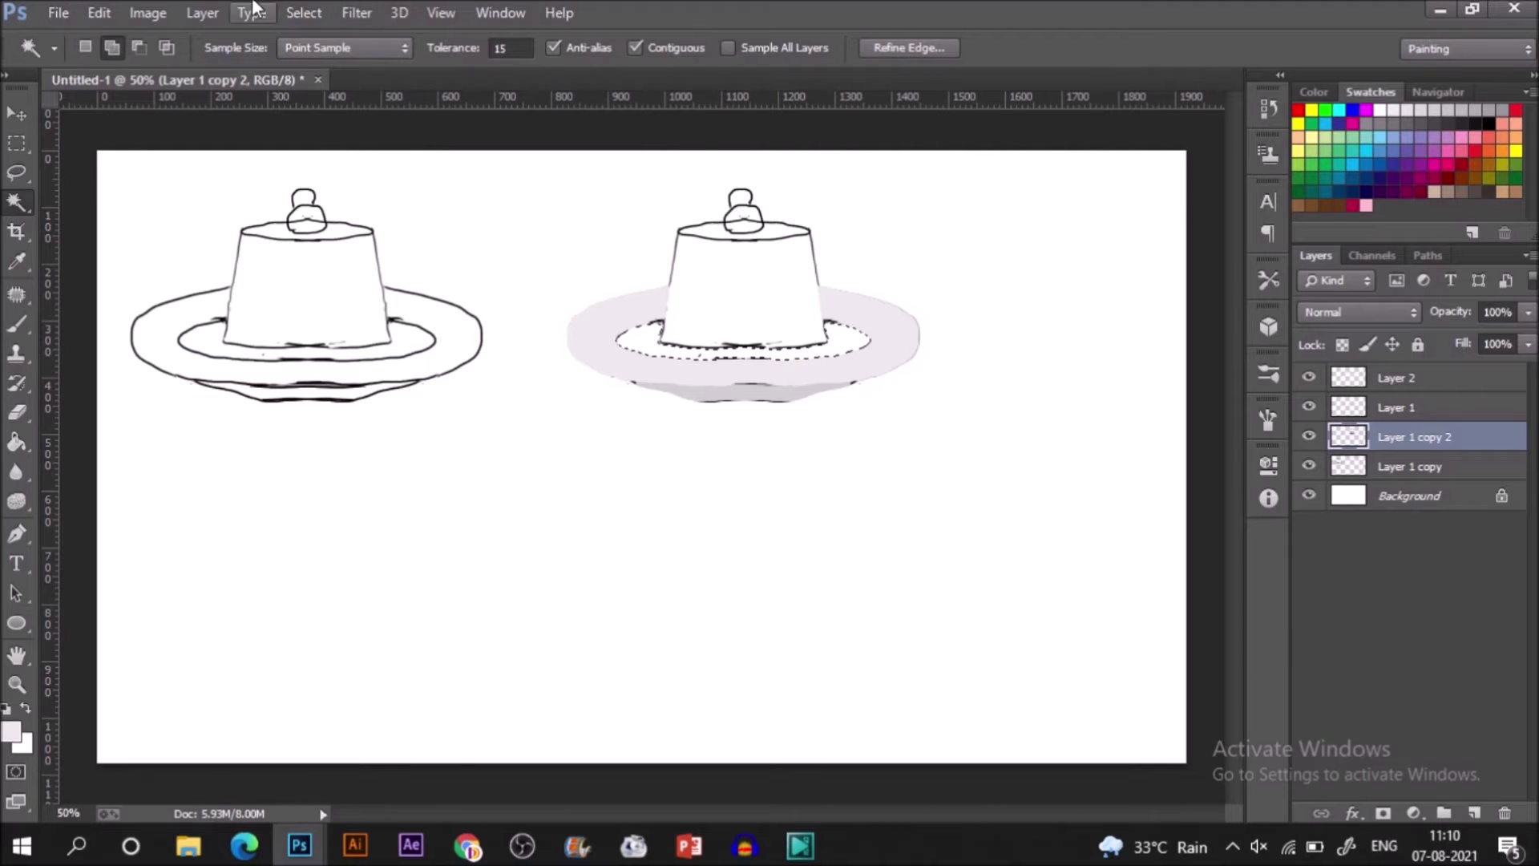
pyautogui.click(304, 12)
pyautogui.moveTo(417, 285)
pyautogui.click(609, 327)
pyautogui.write('4')
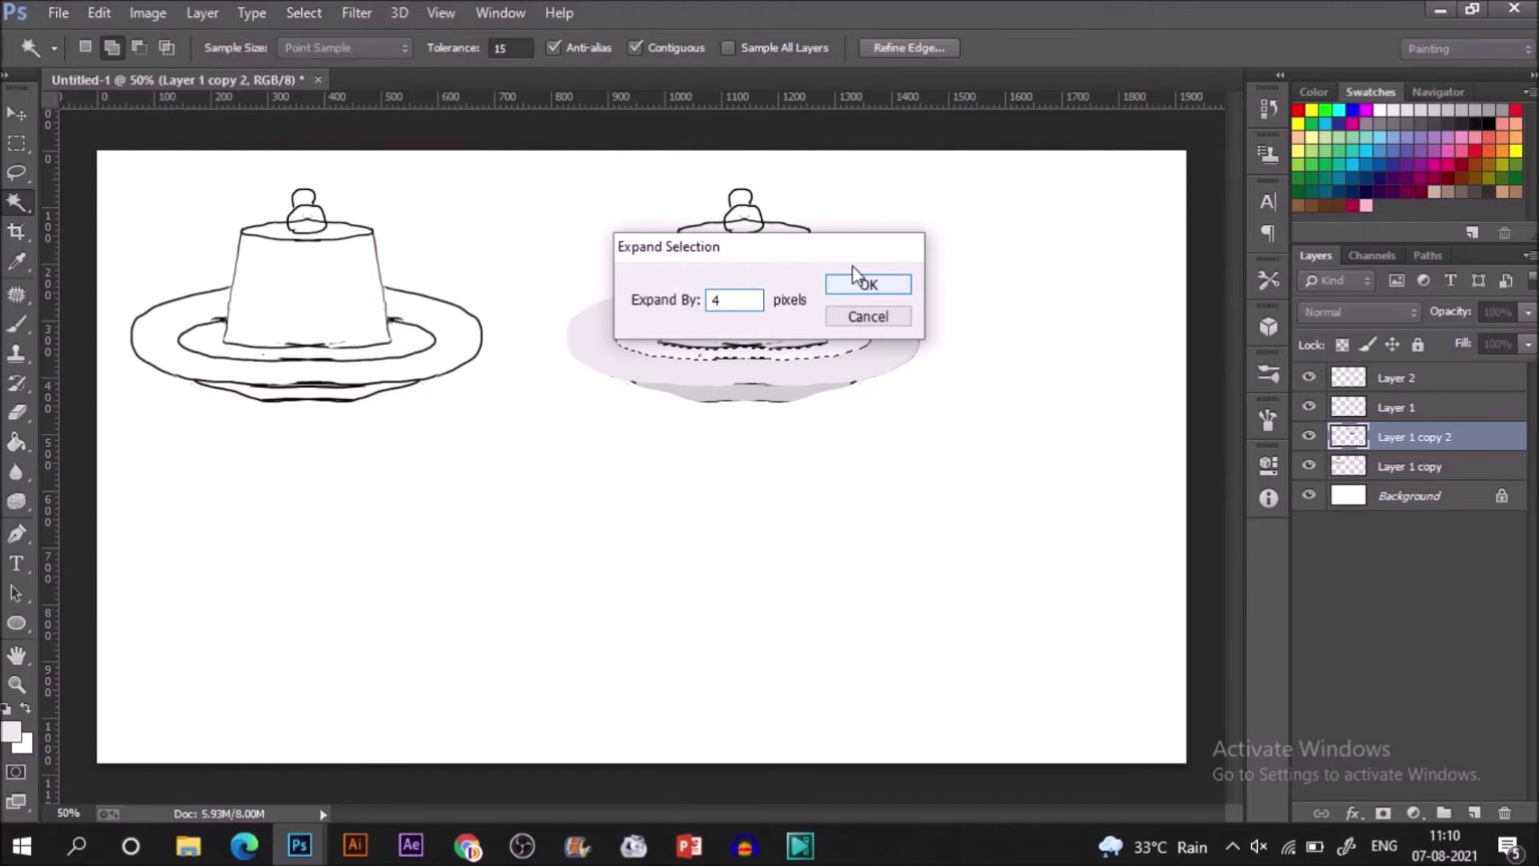
pyautogui.click(881, 287)
# - Fill the inner plate area with dark brown 562008 on a new top layer as the caramel sauce, and deselect
pyautogui.click(1464, 388)
pyautogui.click(1473, 812)
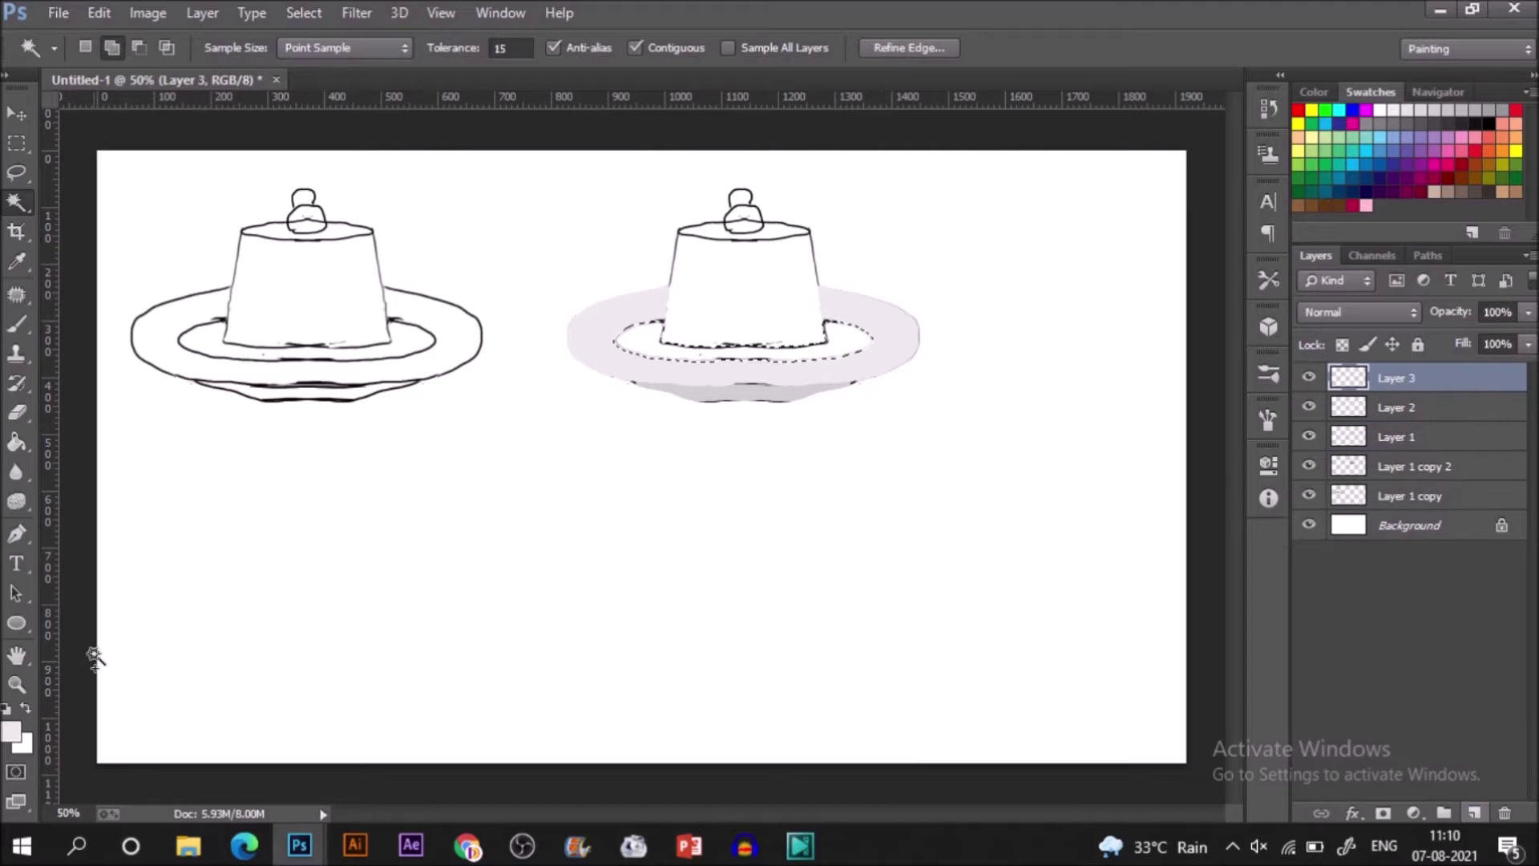
pyautogui.click(11, 731)
pyautogui.moveTo(1215, 497)
pyautogui.mouseDown()
pyautogui.moveTo(1212, 468)
pyautogui.moveTo(1214, 492)
pyautogui.mouseUp()
pyautogui.moveTo(1179, 399); pyautogui.dragTo(1161, 406)
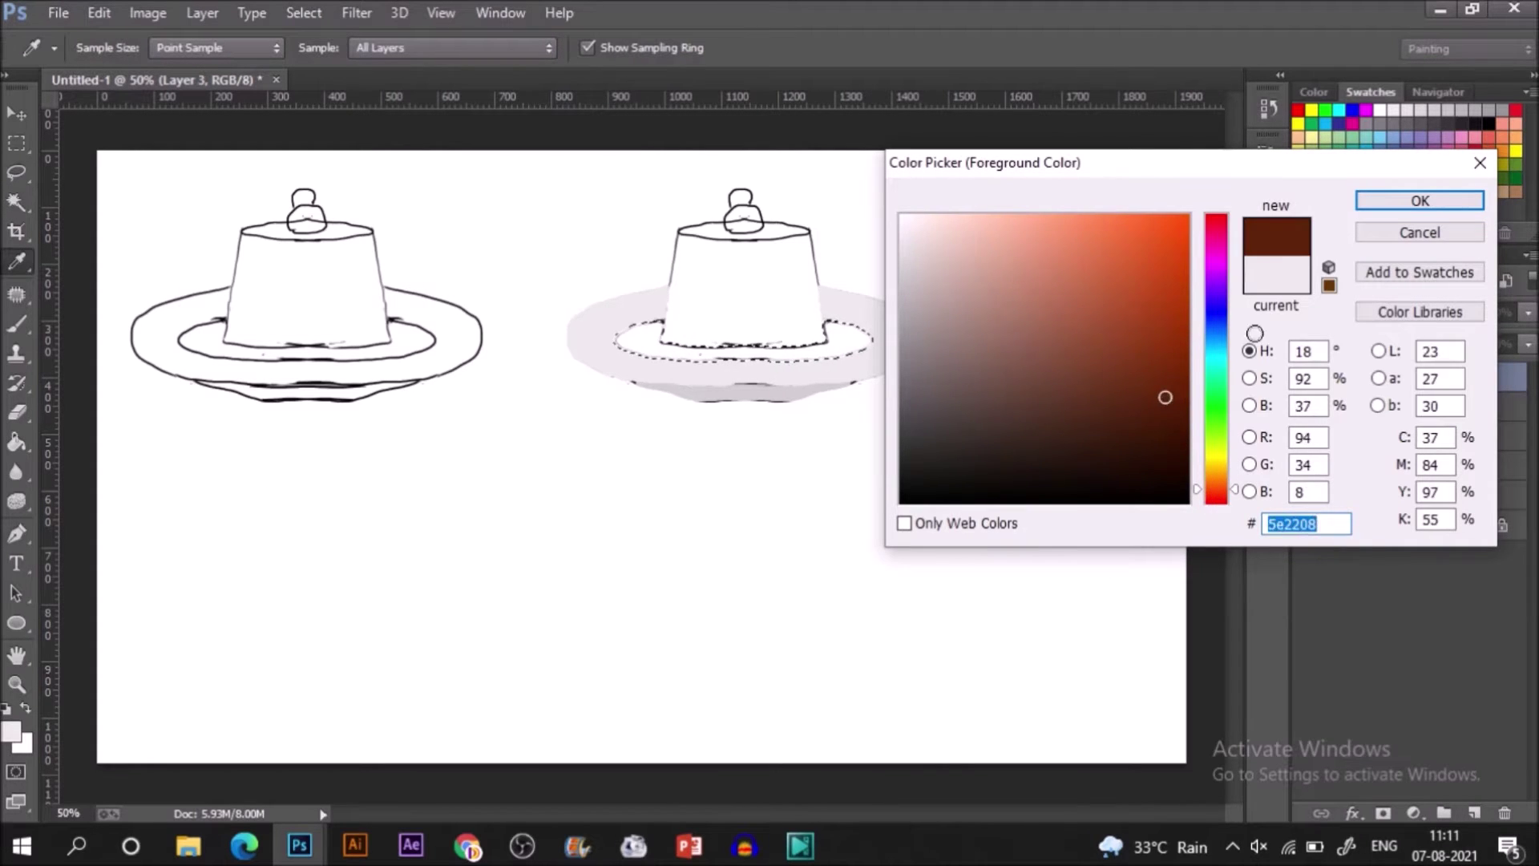
pyautogui.click(1388, 203)
pyautogui.press('g')
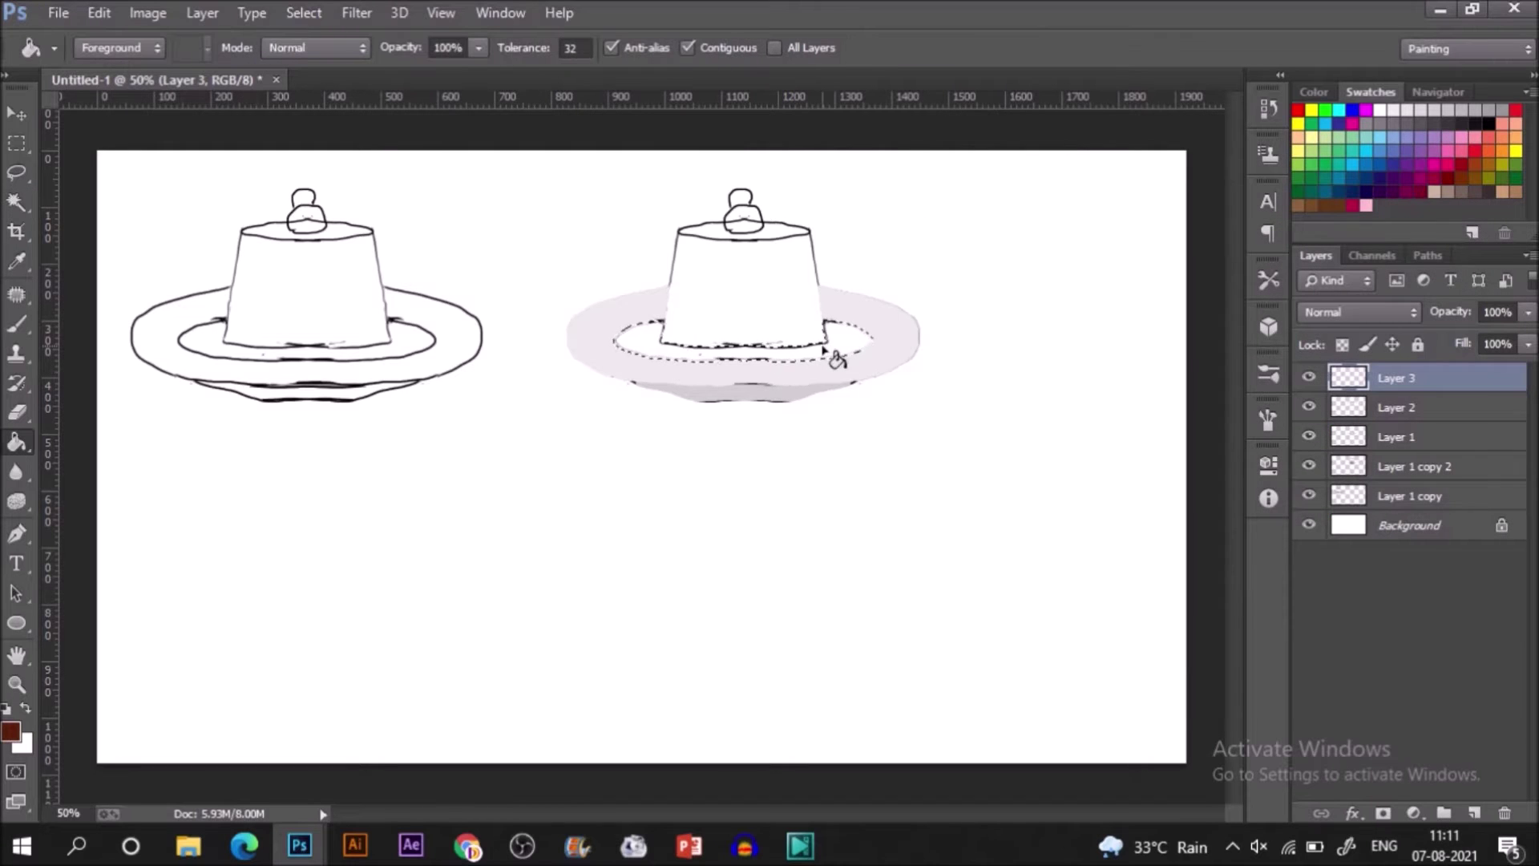
pyautogui.click(843, 340)
pyautogui.hotkey('ctrl', 'd')
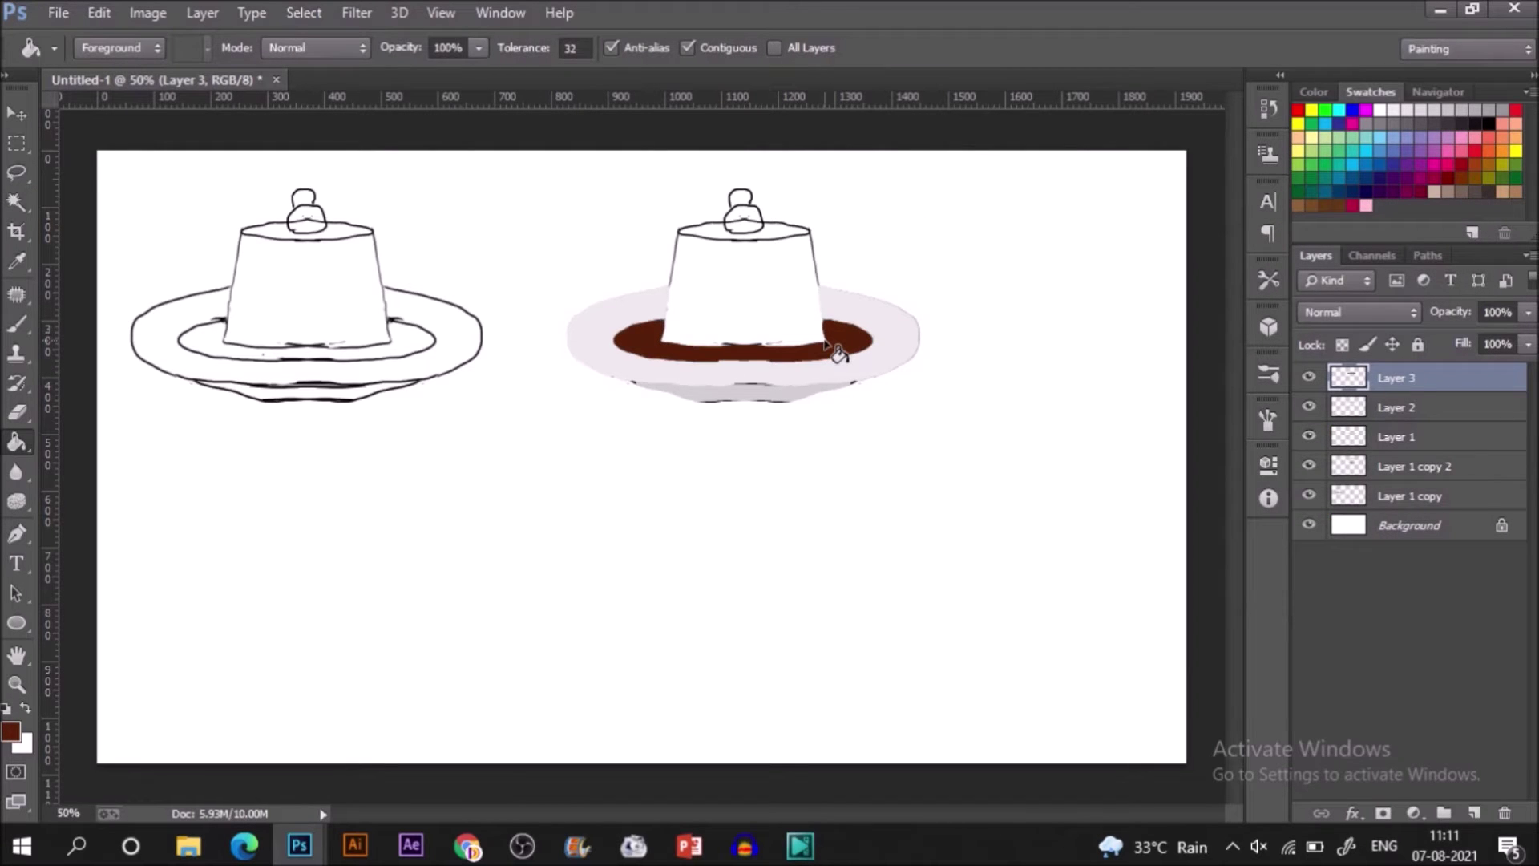
# - Add a new top layer, select the pudding's body on Layer 1 copy 2 and expand the selection by 4 pixels
pyautogui.click(1474, 813)
pyautogui.click(1390, 497)
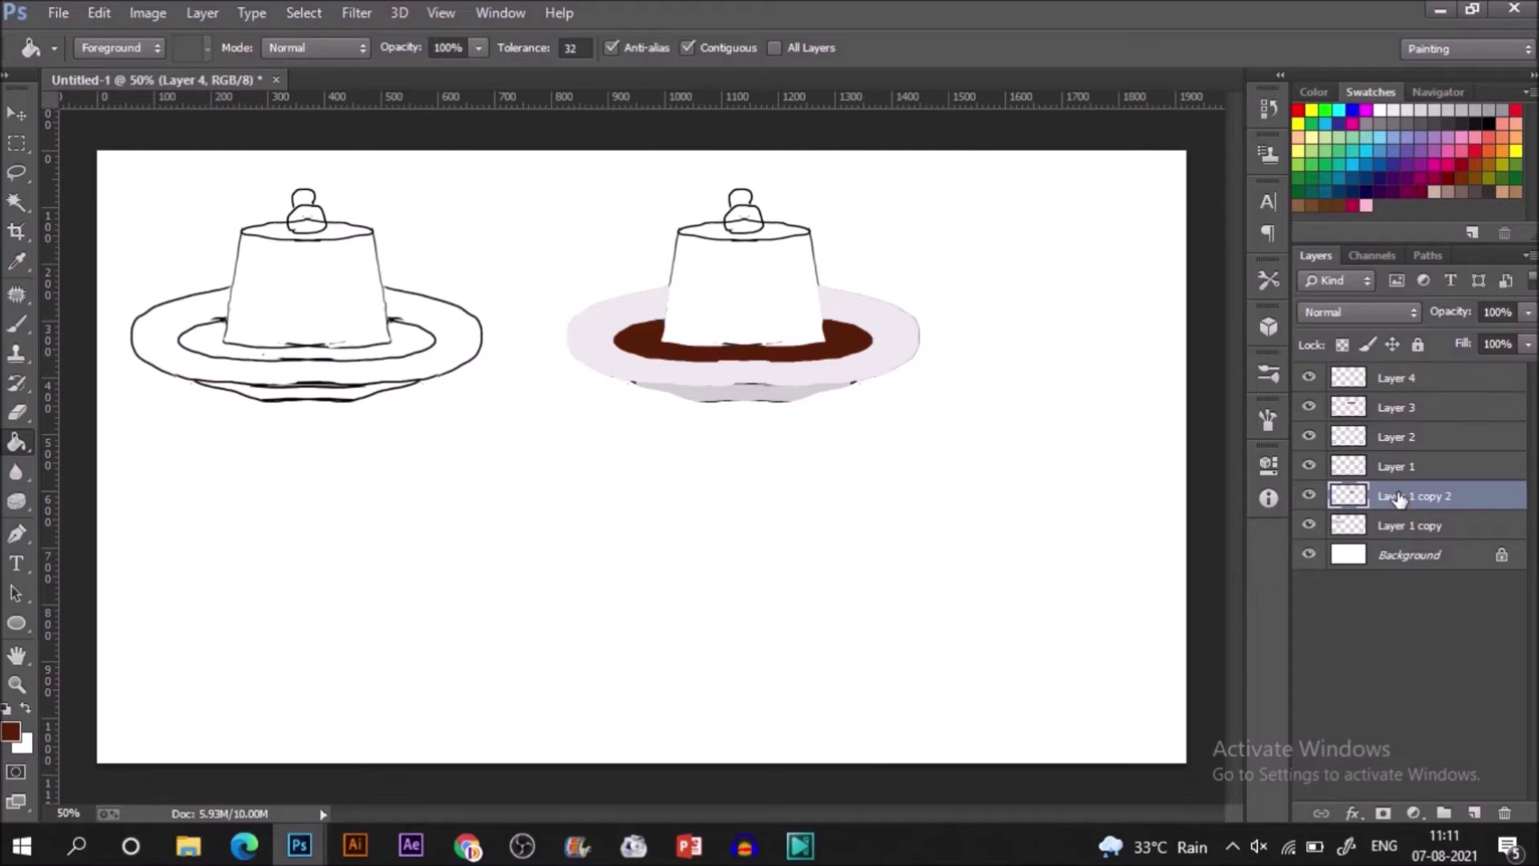
pyautogui.press('w')
pyautogui.click(764, 316)
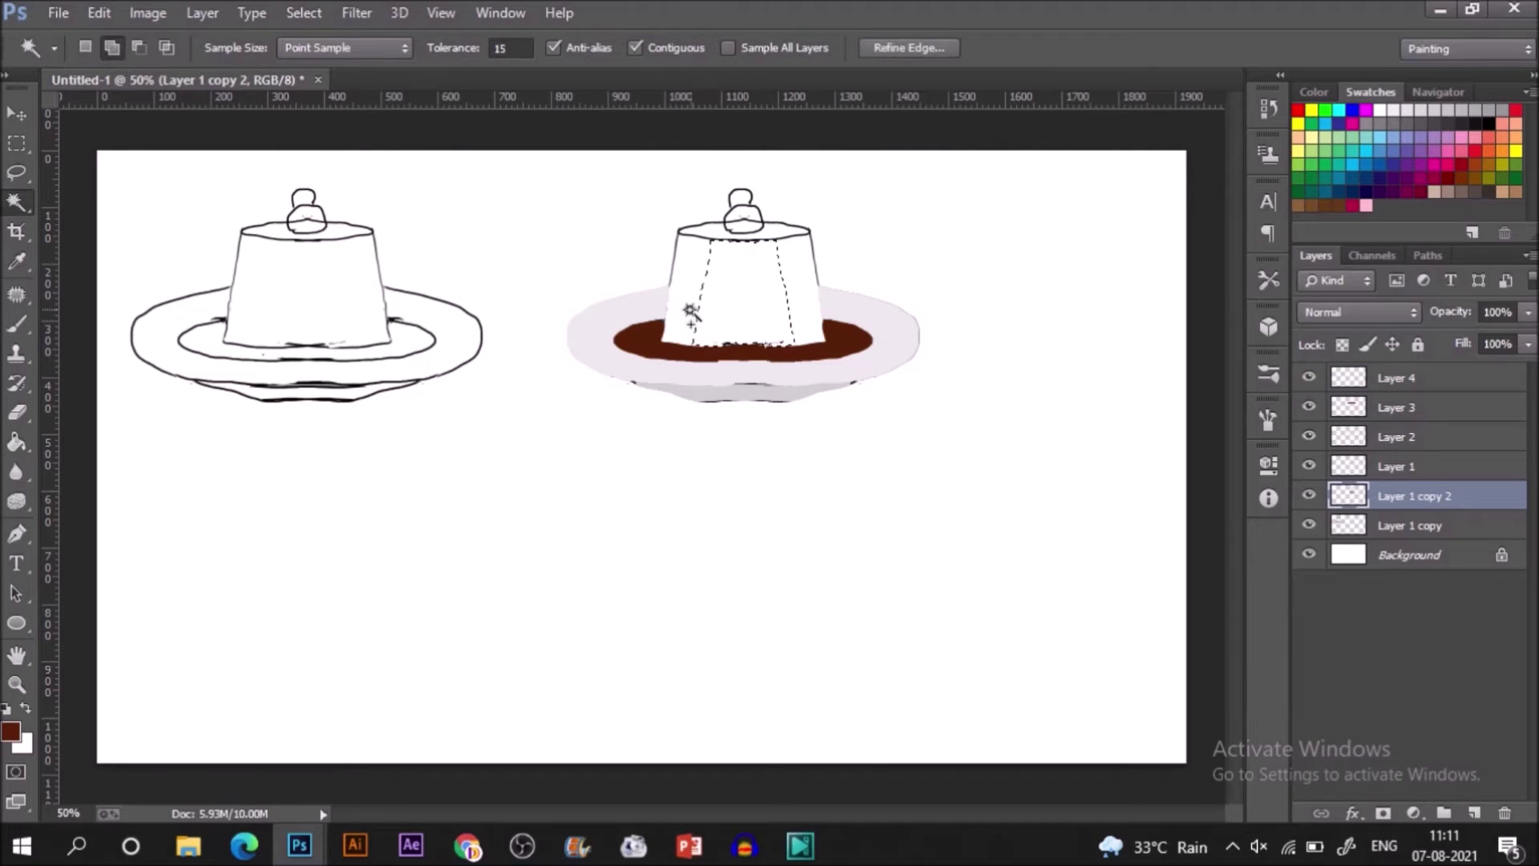
pyautogui.click(691, 315)
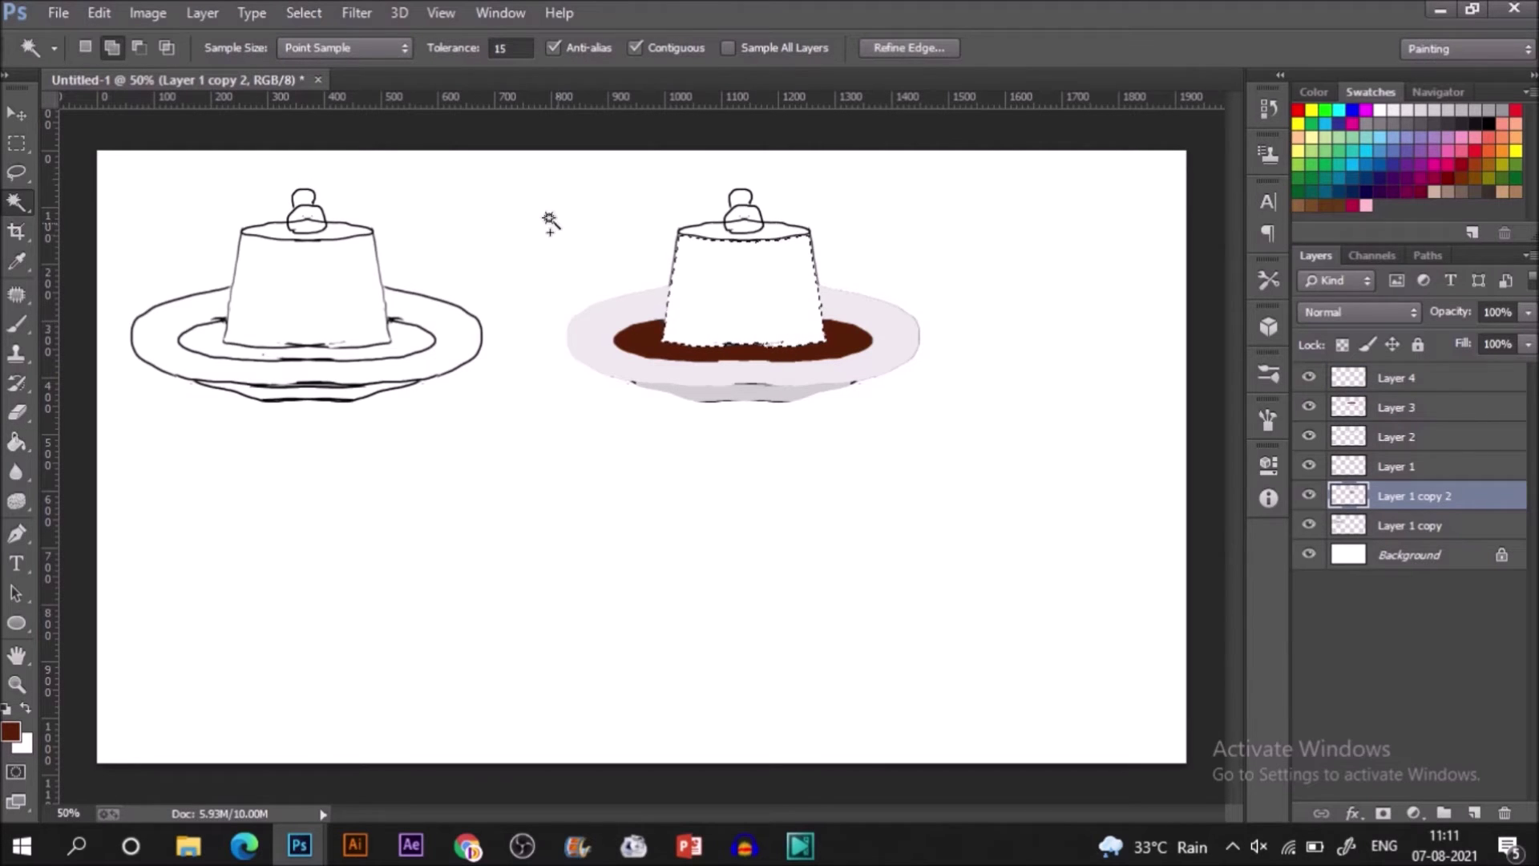
pyautogui.click(356, 13)
pyautogui.moveTo(304, 13)
pyautogui.moveTo(377, 290)
pyautogui.click(567, 326)
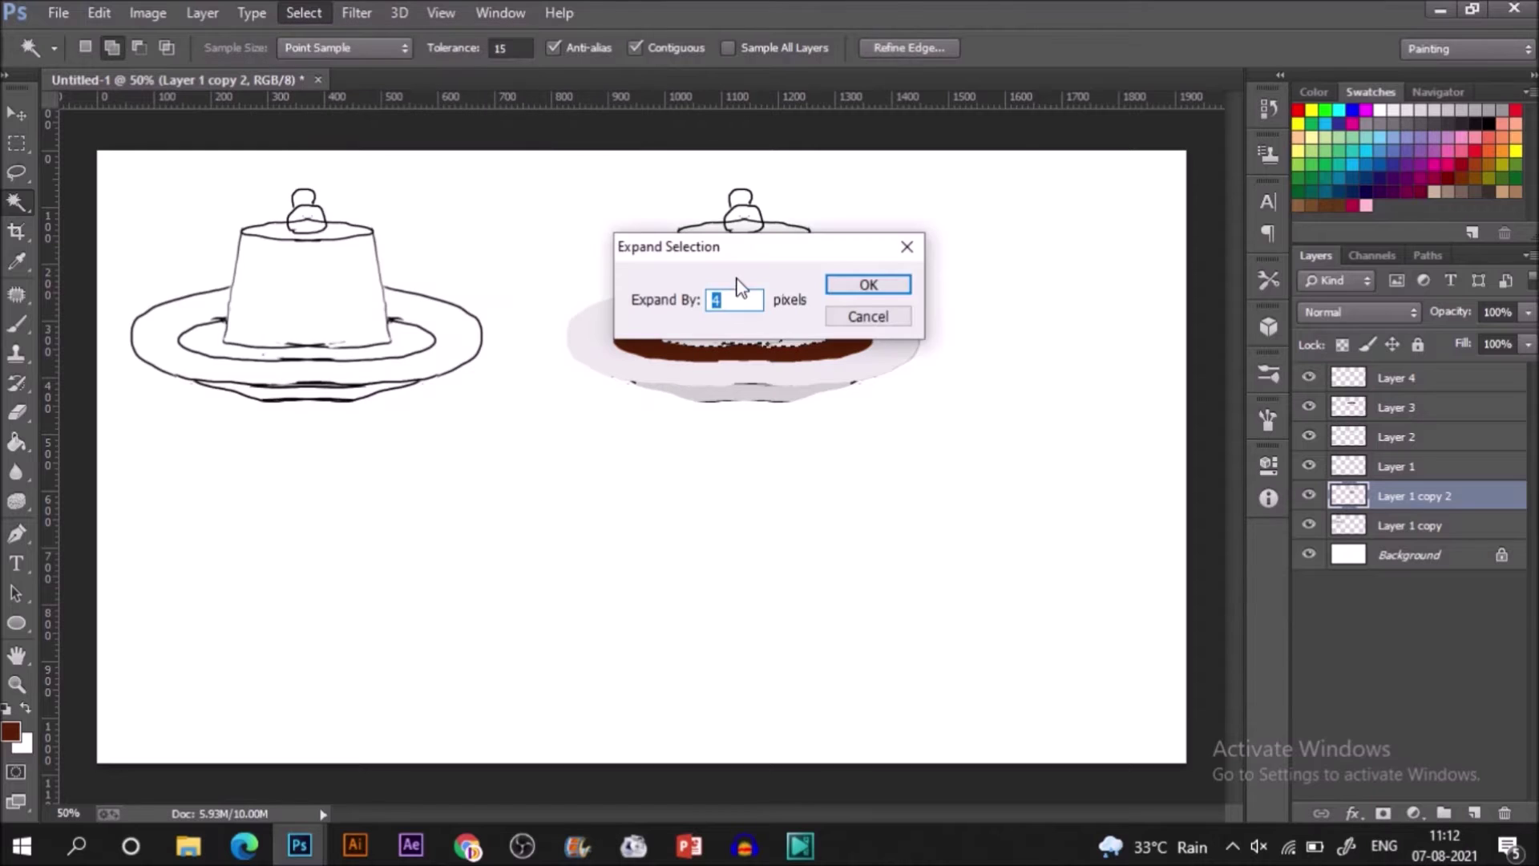
pyautogui.click(868, 284)
# - Fill the selected pudding body with golden yellow ebb72a on Layer 4 and clear the selection
pyautogui.click(1435, 380)
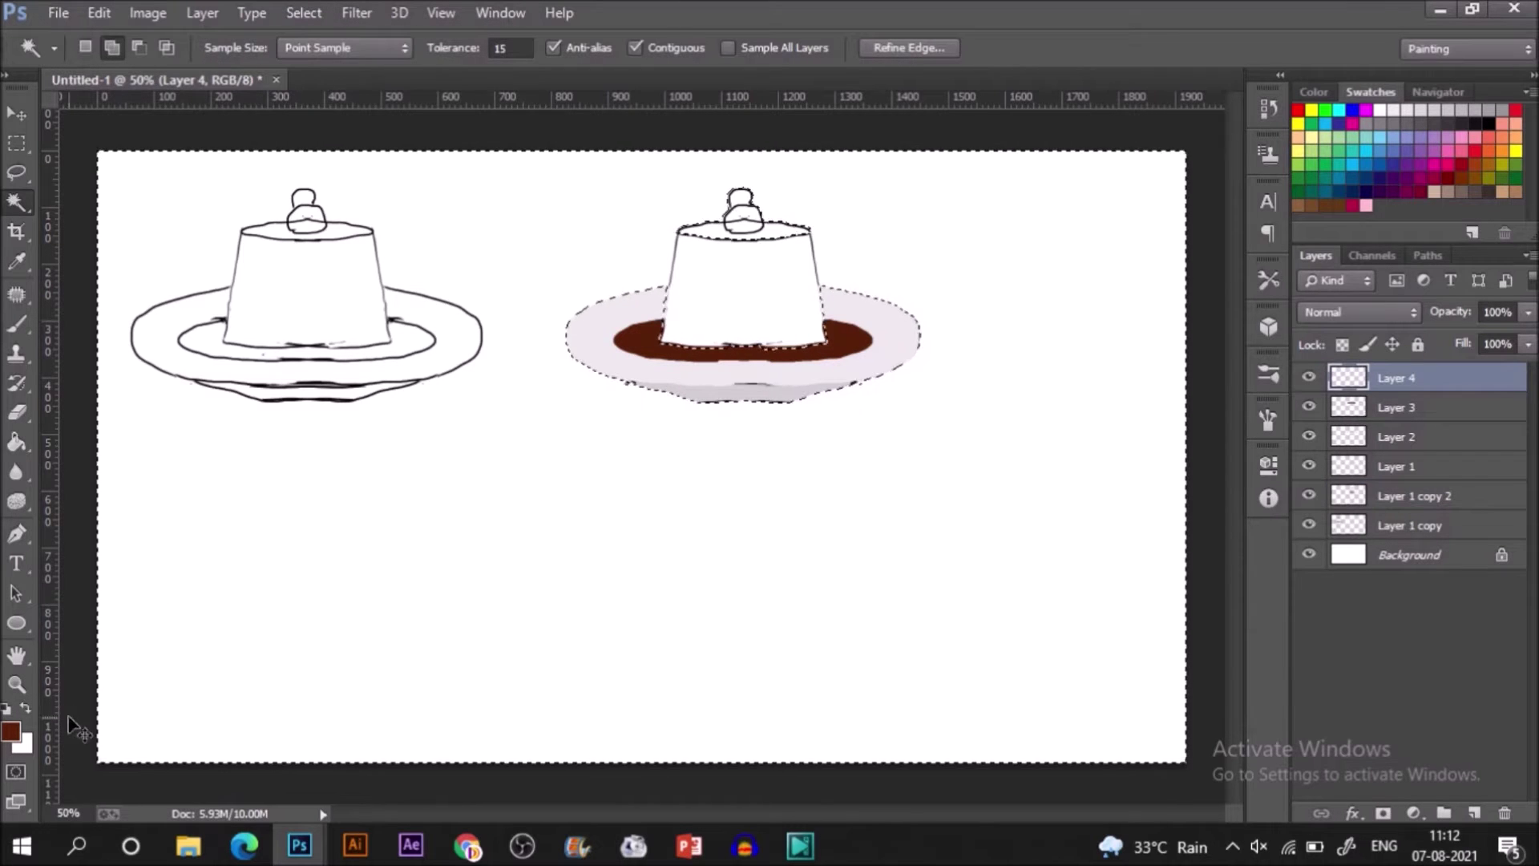
pyautogui.click(1419, 385)
pyautogui.click(12, 730)
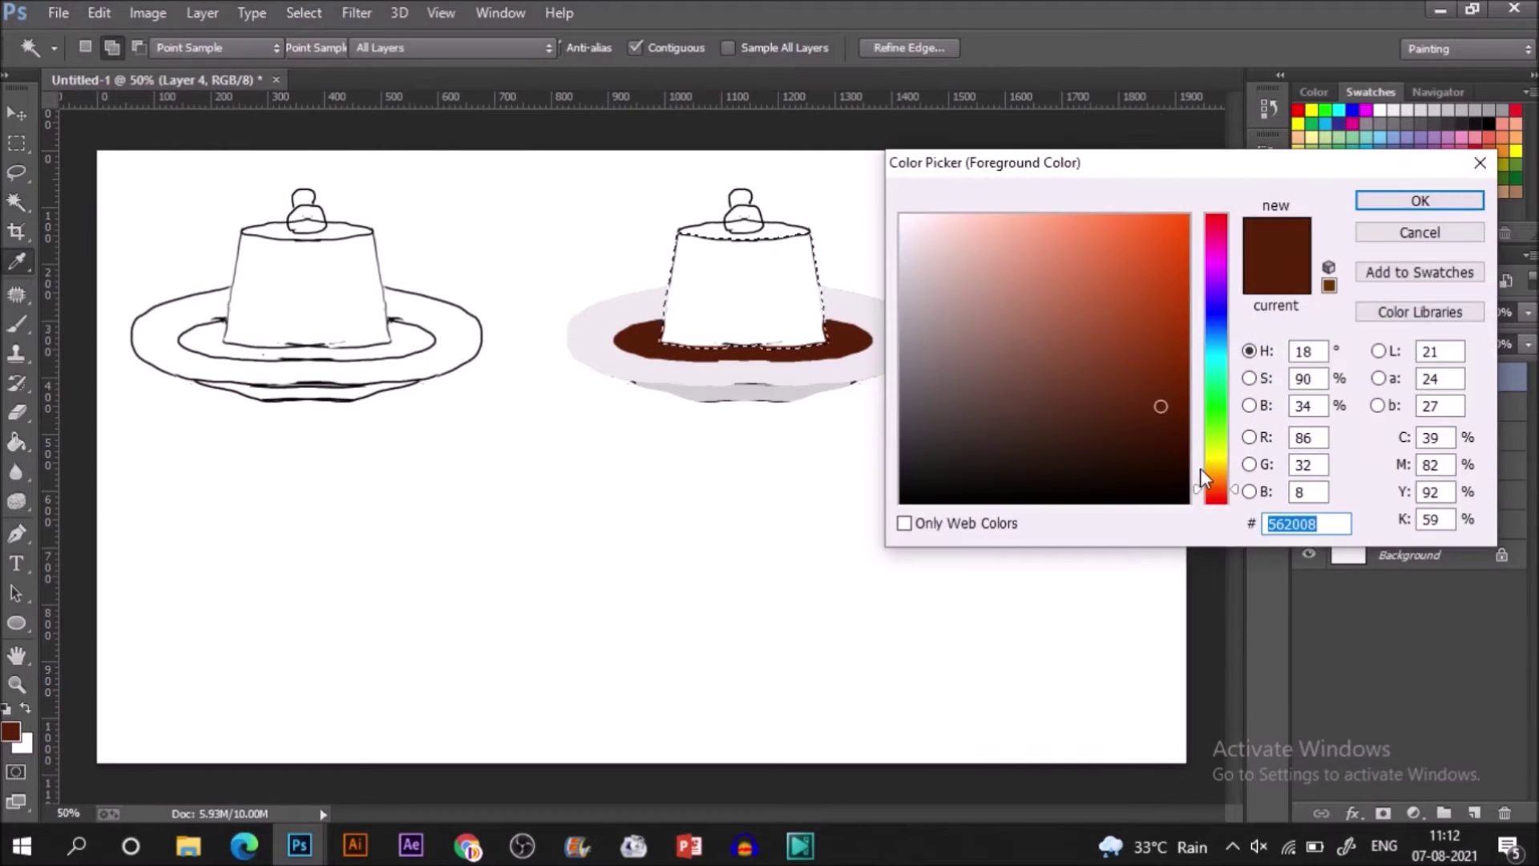
pyautogui.click(1214, 459)
pyautogui.click(1137, 233)
pyautogui.click(1209, 468)
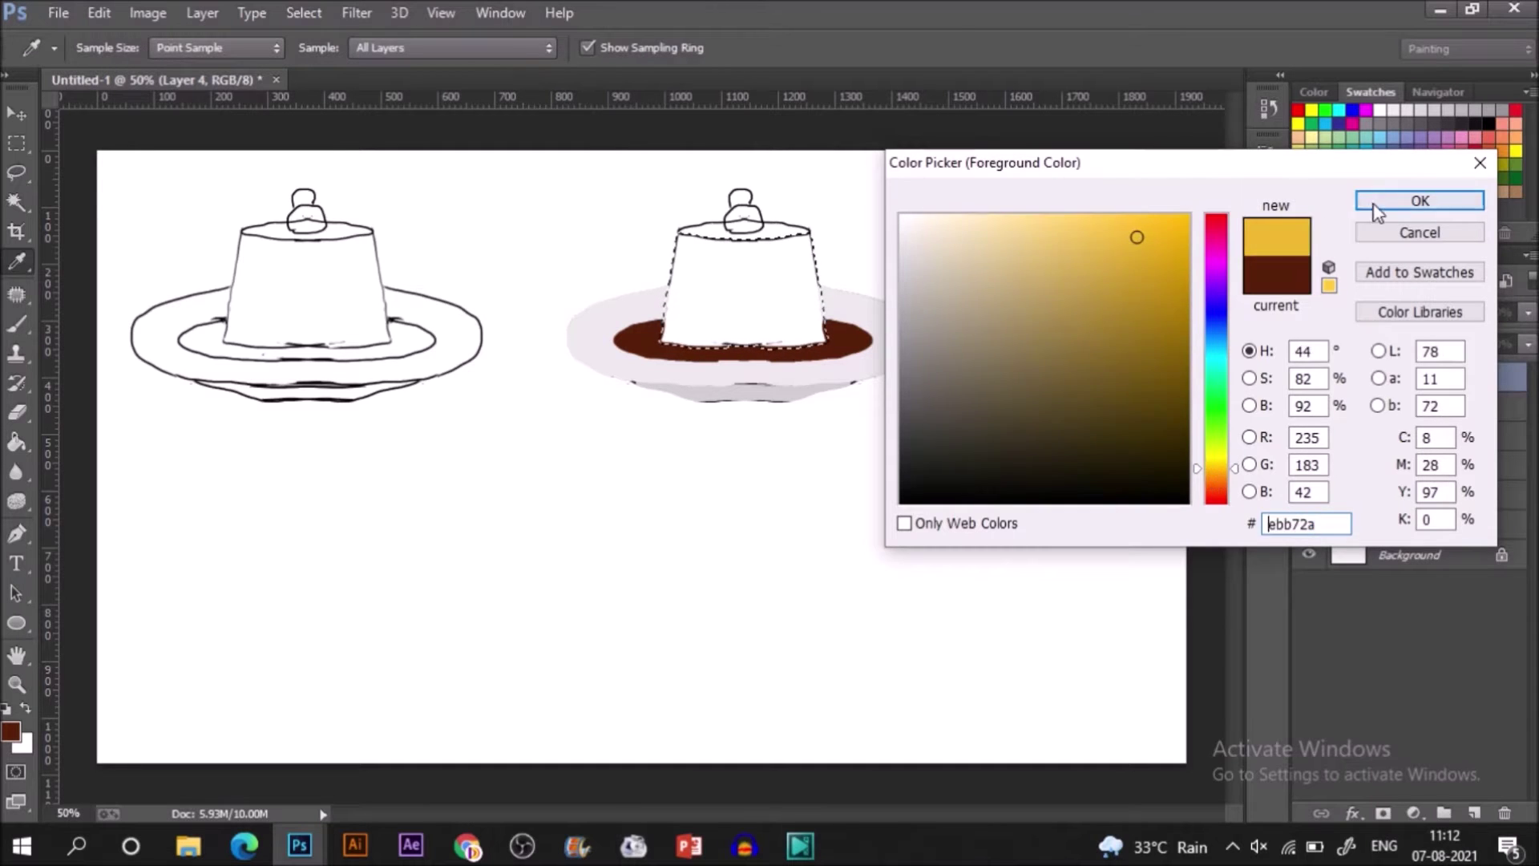
pyautogui.click(1374, 205)
pyautogui.press('g')
pyautogui.click(683, 333)
pyautogui.hotkey('ctrl', 'd')
# - Add a new top layer, select the pudding's top surface on Layer 1 copy 2 and expand the selection by 4 pixels
pyautogui.click(1475, 813)
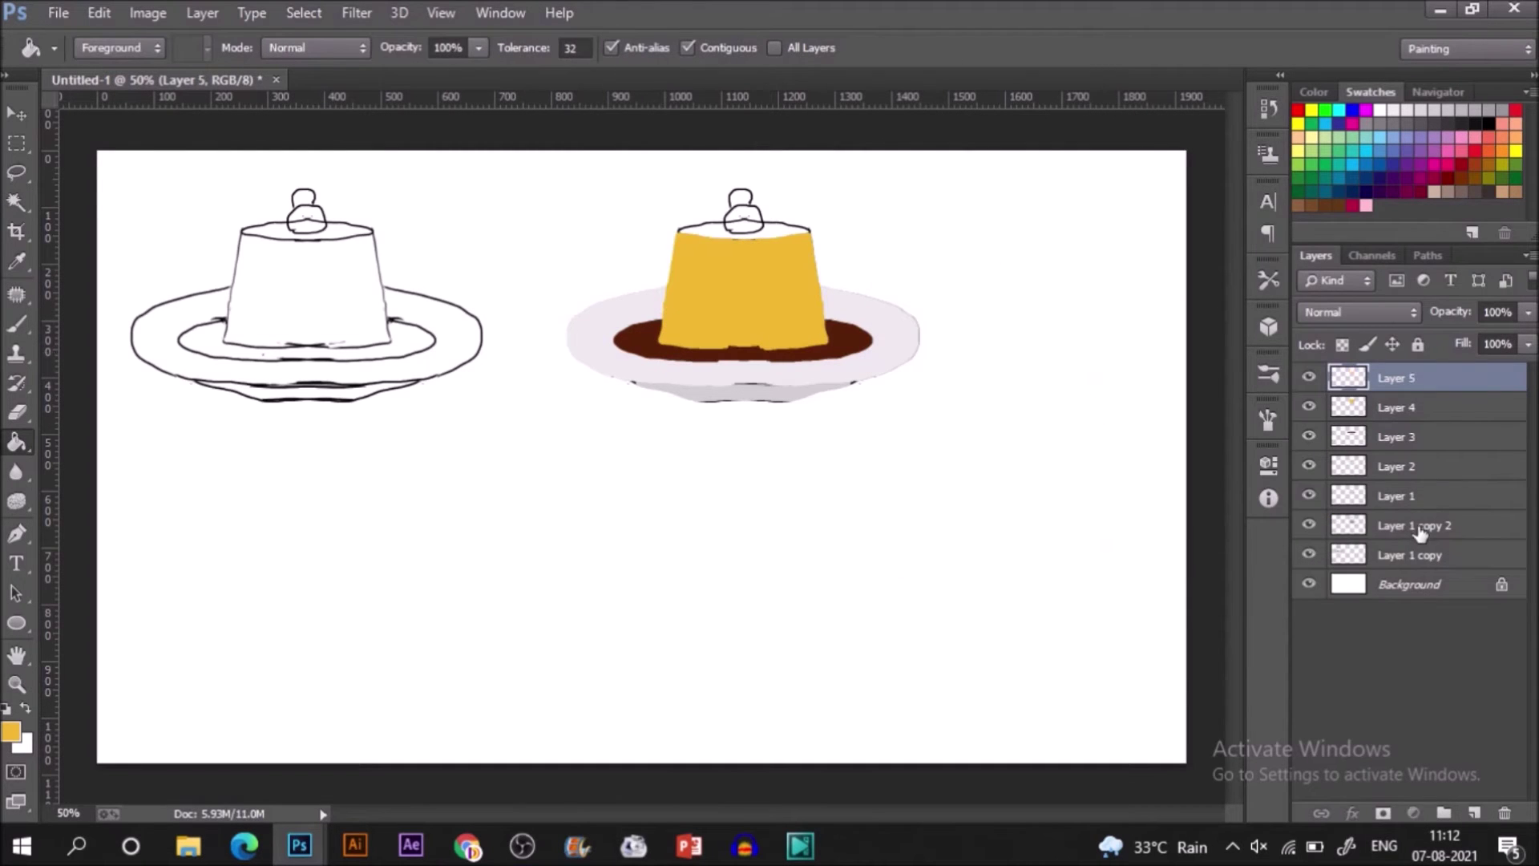
pyautogui.click(1419, 529)
pyautogui.press('w')
pyautogui.click(747, 230)
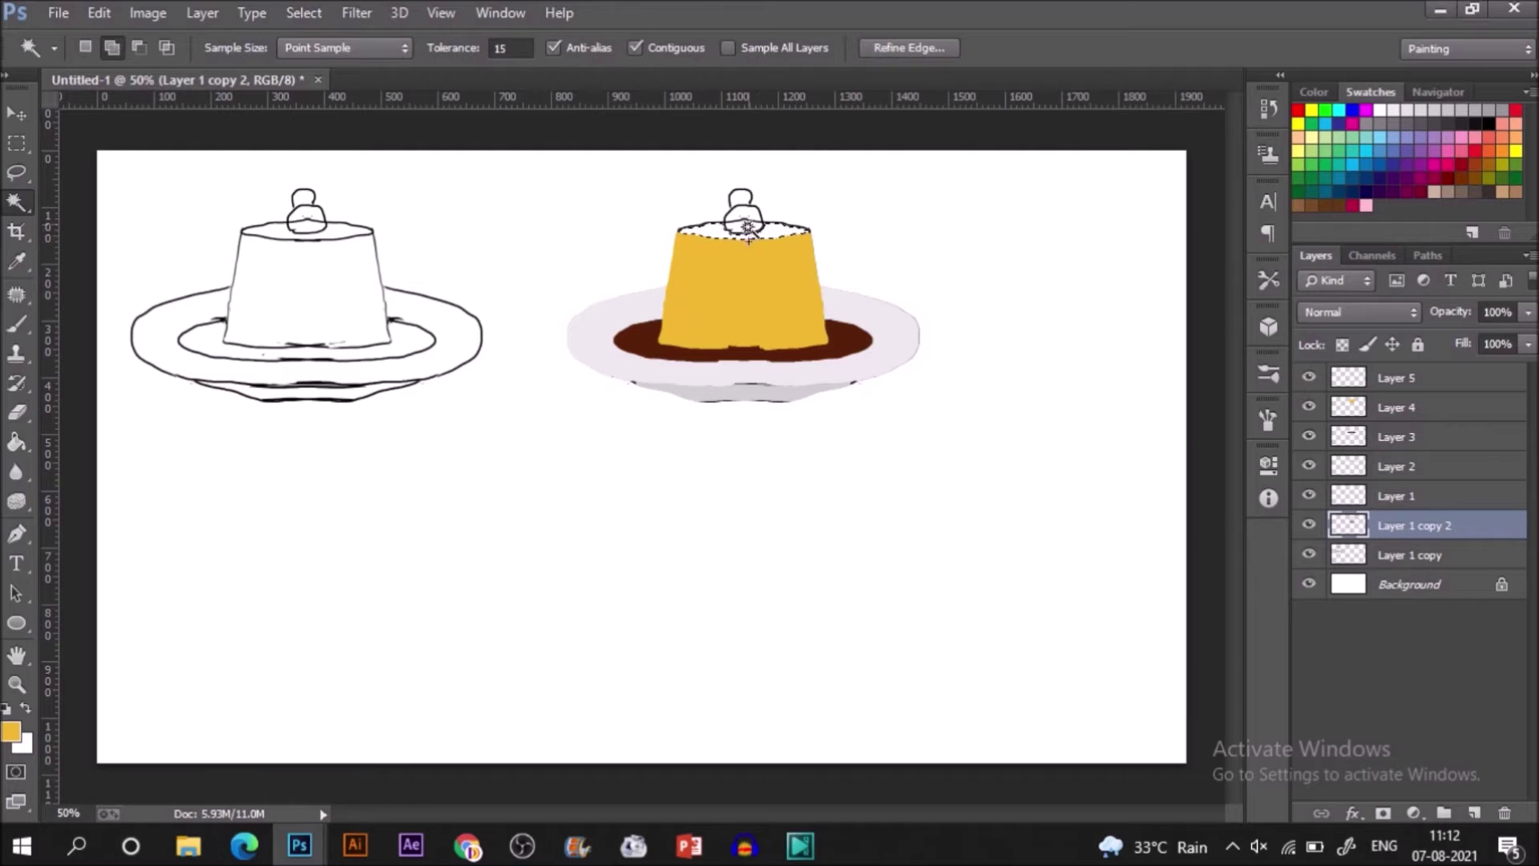
pyautogui.click(356, 13)
pyautogui.click(304, 13)
pyautogui.moveTo(525, 287)
pyautogui.click(581, 327)
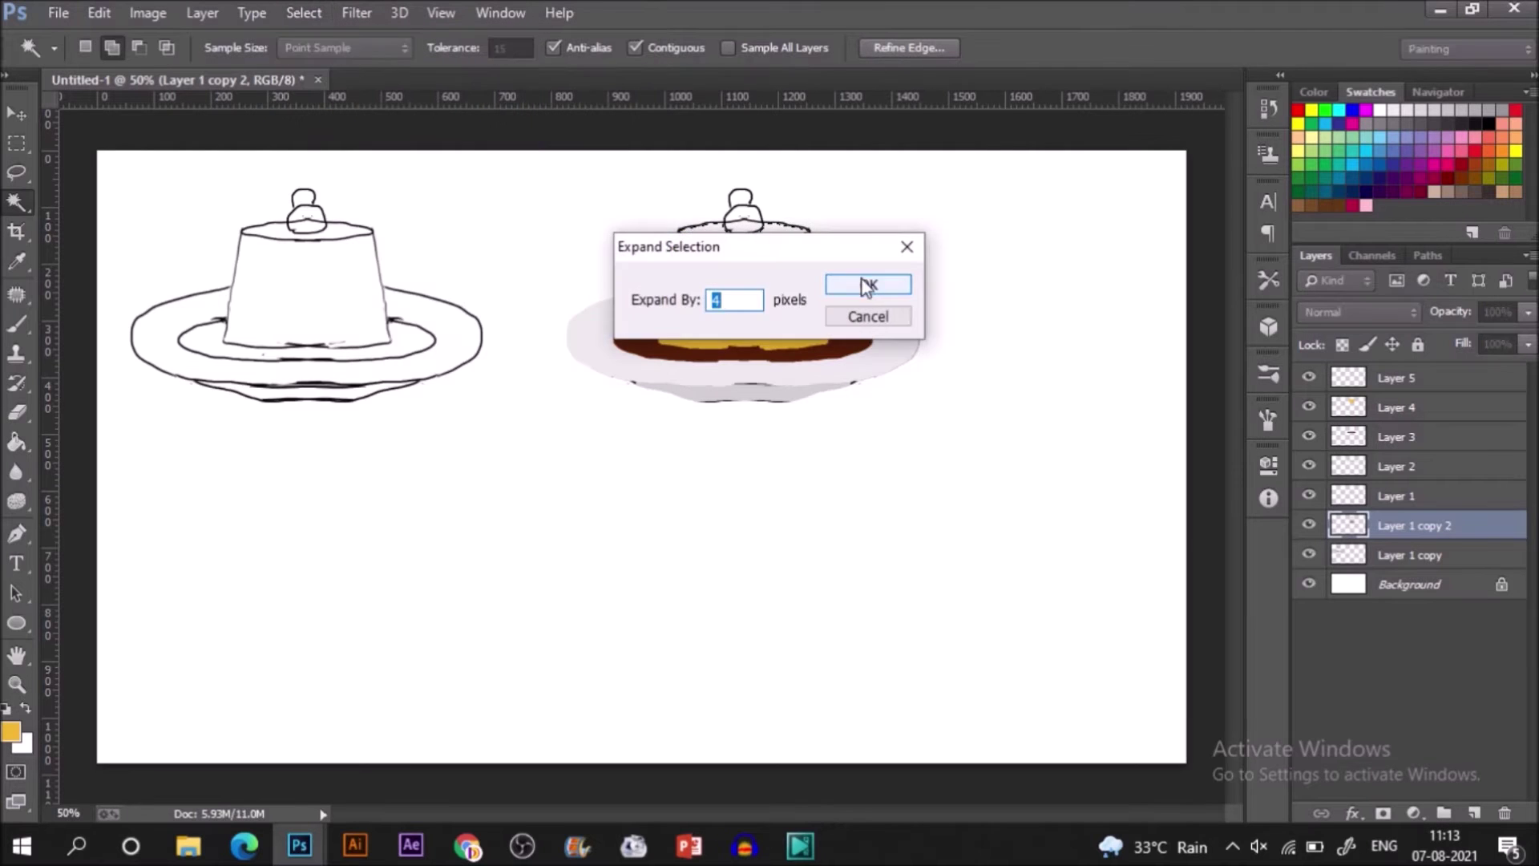
pyautogui.click(866, 287)
# - Sample the dark brown of the caramel sauce and fill the pudding's top surface with it on Layer 5
pyautogui.click(1419, 378)
pyautogui.press('i')
pyautogui.click(847, 338)
pyautogui.press('g')
pyautogui.click(777, 230)
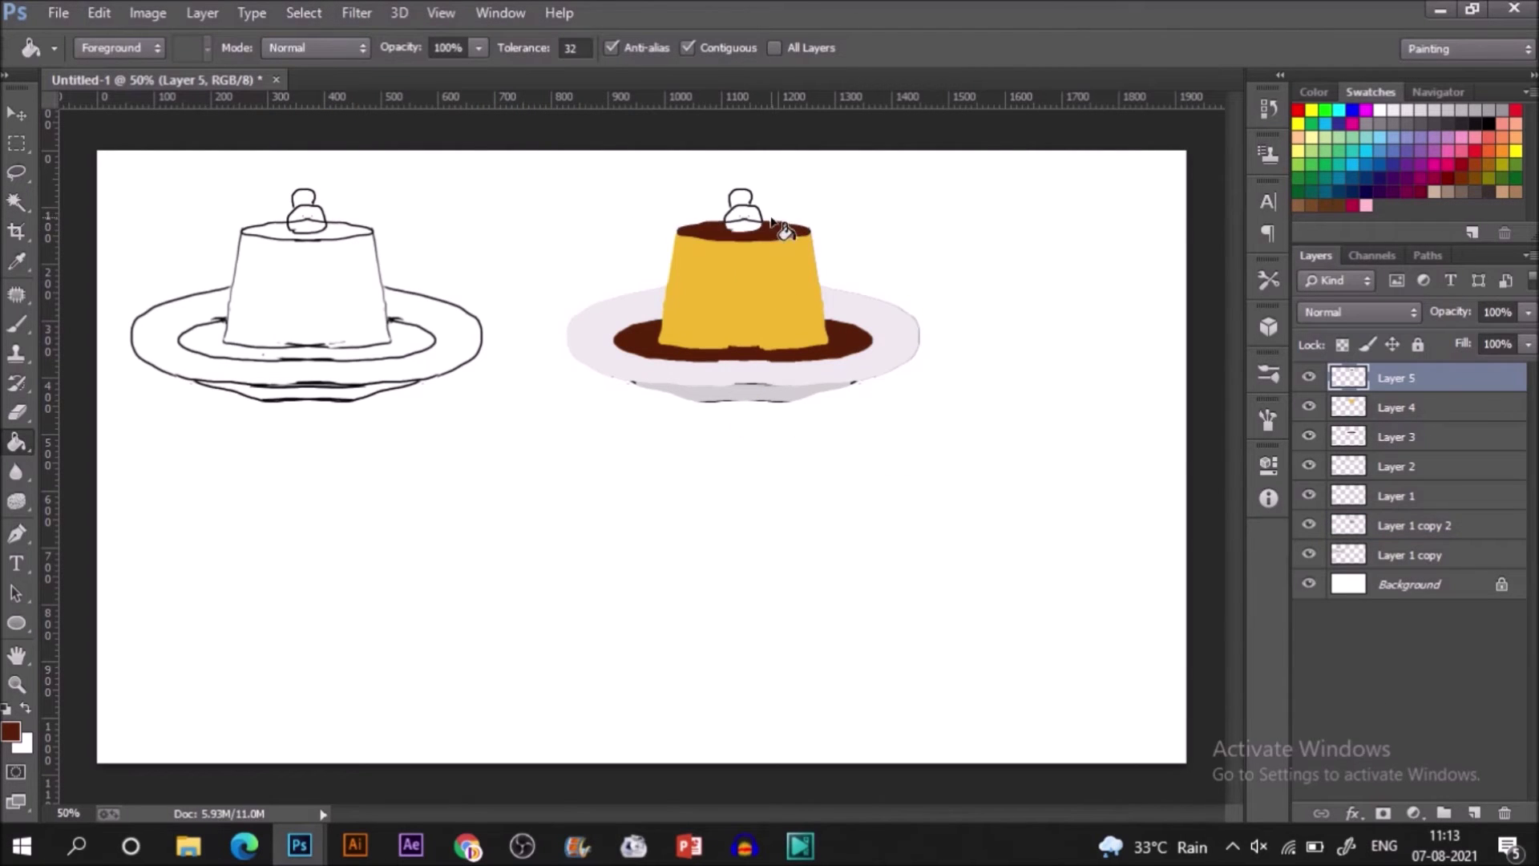
# - Add a new top layer, select both parts of the whipped cream on Layer 1 copy 2 and expand the selection
pyautogui.click(1474, 812)
pyautogui.click(1407, 555)
pyautogui.press('w')
pyautogui.click(747, 214)
pyautogui.click(746, 226)
pyautogui.click(358, 13)
pyautogui.moveTo(309, 13)
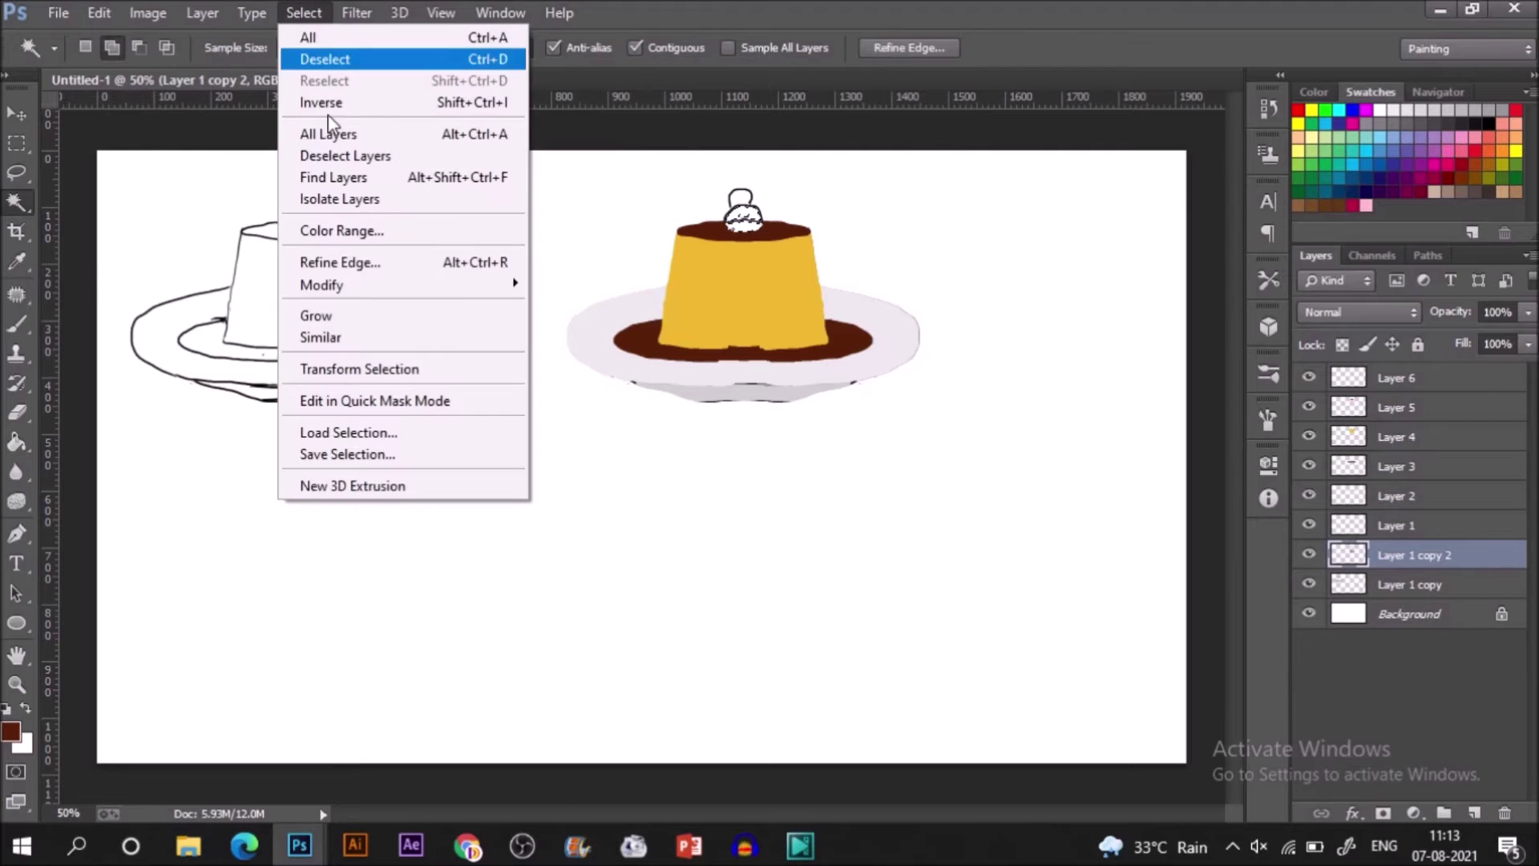
pyautogui.moveTo(525, 287)
pyautogui.click(581, 327)
pyautogui.click(867, 287)
# - Sample the pale grey of the plate rim, fill the whipped cream with it on Layer 6, and deselect
pyautogui.click(1419, 378)
pyautogui.press('g')
pyautogui.press('i')
pyautogui.click(726, 407)
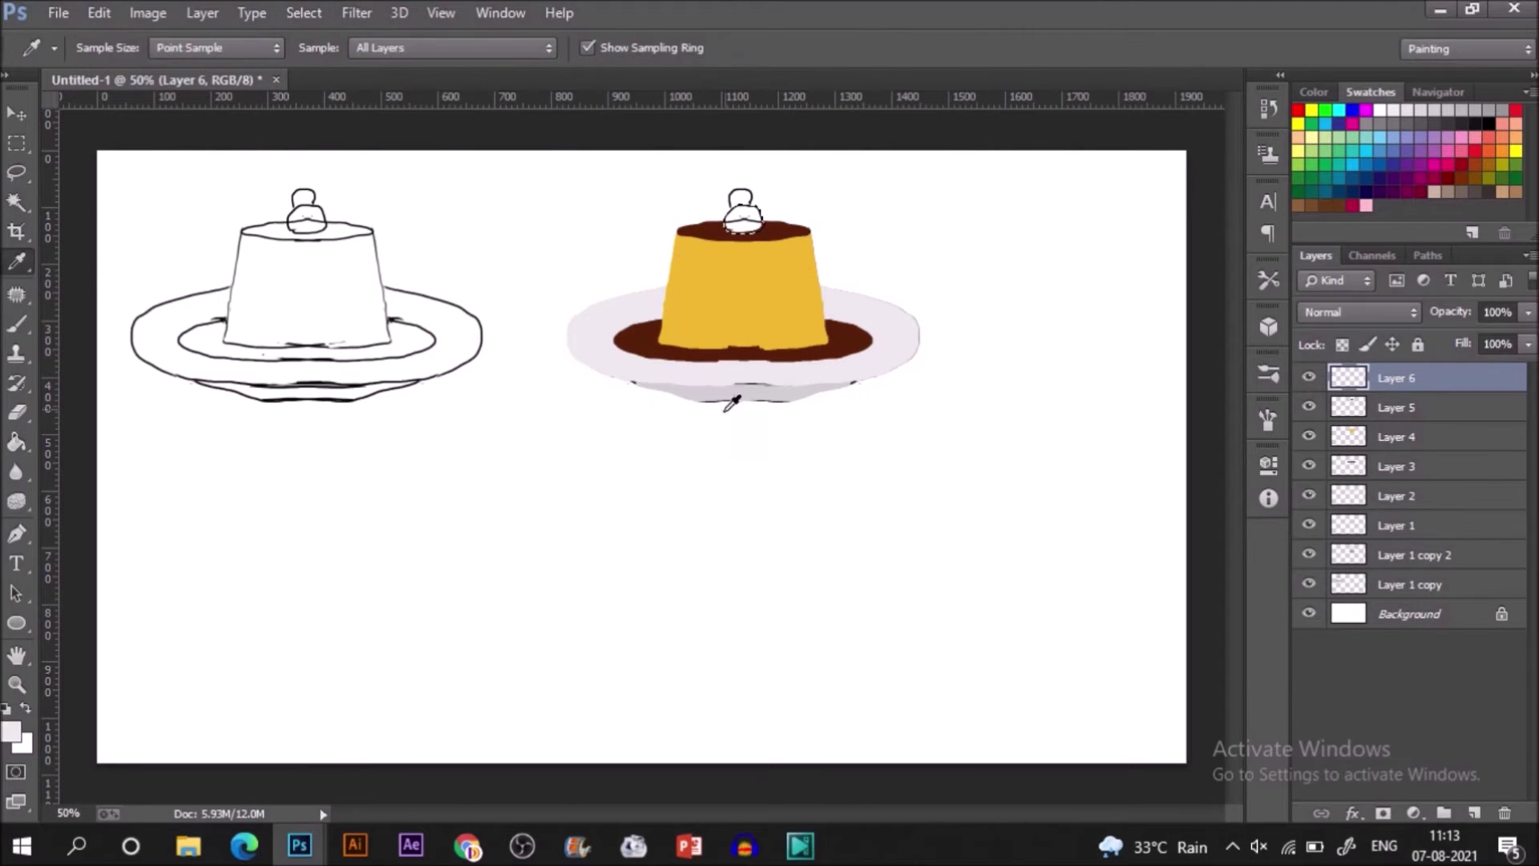
pyautogui.press('g')
pyautogui.click(742, 220)
pyautogui.hotkey('ctrl', 'd')
# - Add a new top layer, select the cherry on Layer 1 copy 2 and expand the selection
pyautogui.click(1474, 813)
pyautogui.click(1419, 584)
pyautogui.press('w')
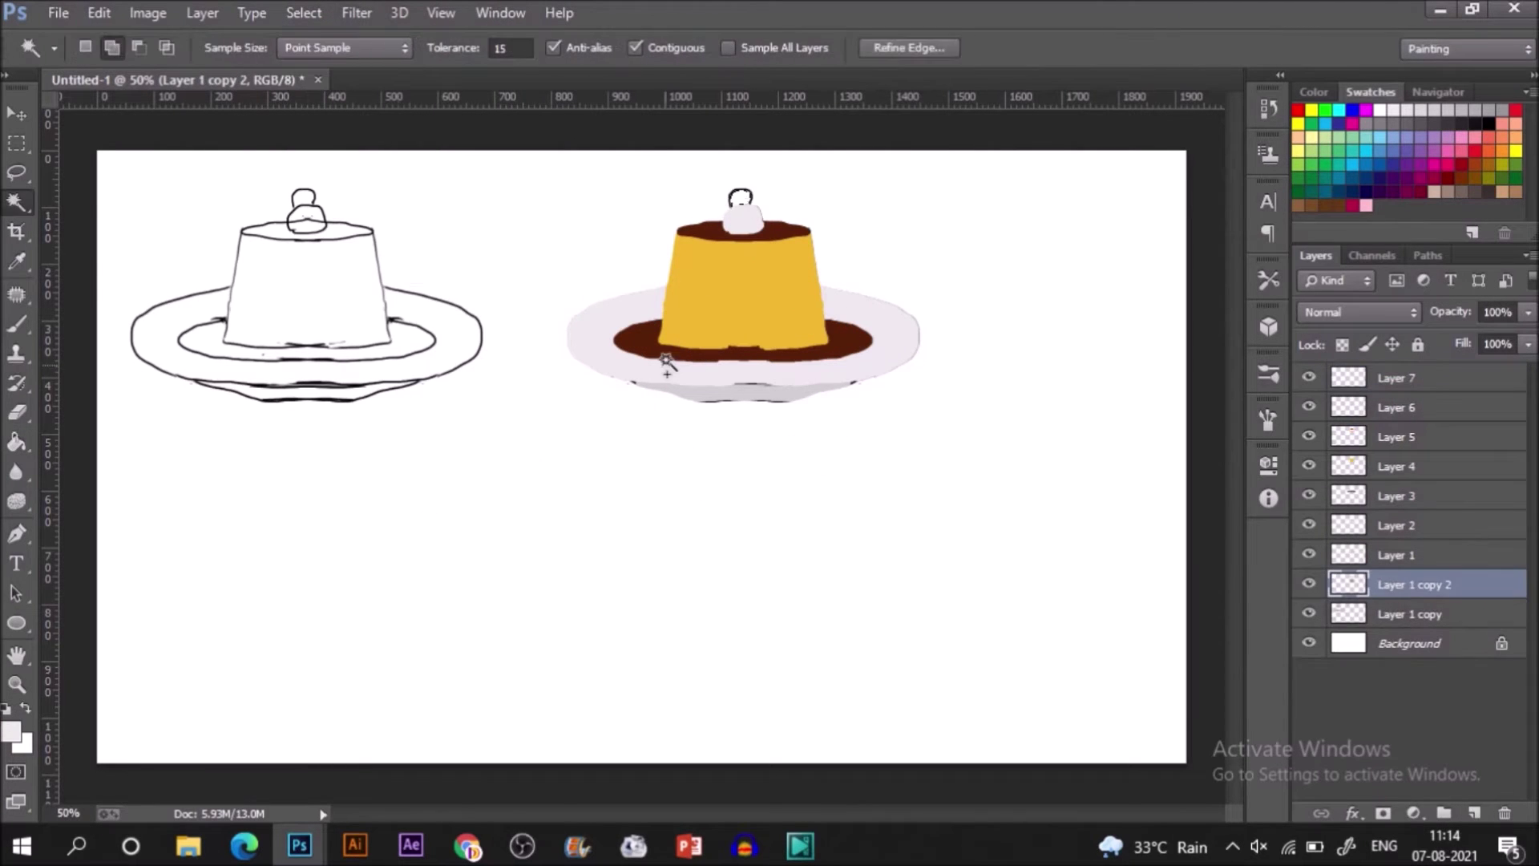
pyautogui.click(304, 13)
pyautogui.moveTo(385, 286)
pyautogui.click(581, 327)
pyautogui.click(868, 286)
# - Set the foreground color to a deep red and fill the selected cherry on Layer 7
pyautogui.click(1403, 377)
pyautogui.press('g')
pyautogui.hotkey('ctrl', 'z')
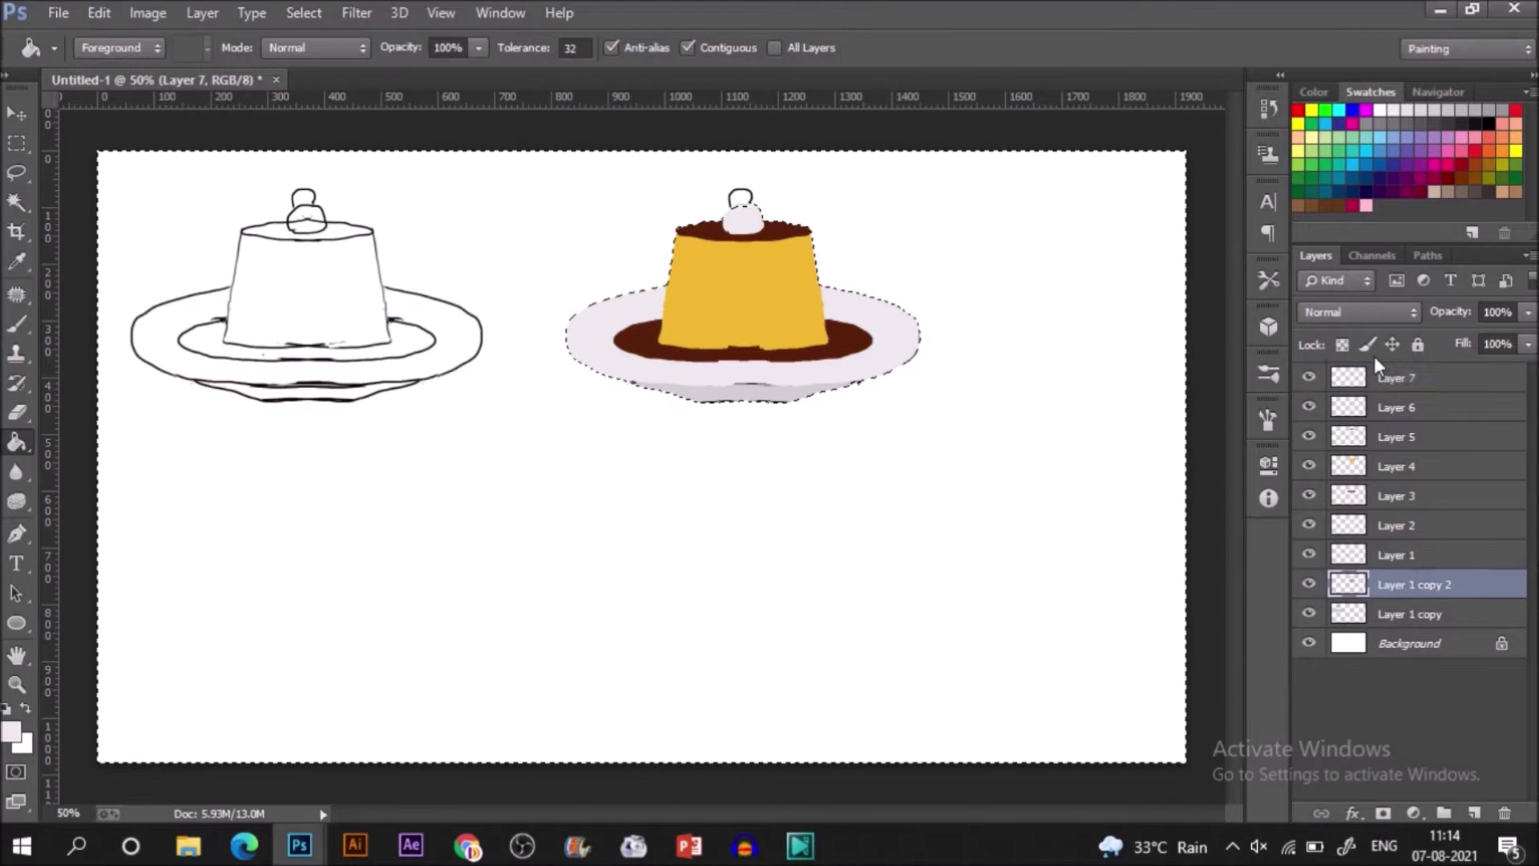
pyautogui.hotkey('ctrl', 'shift', 'z')
pyautogui.click(1395, 377)
pyautogui.click(12, 731)
pyautogui.moveTo(1165, 337); pyautogui.dragTo(1145, 288)
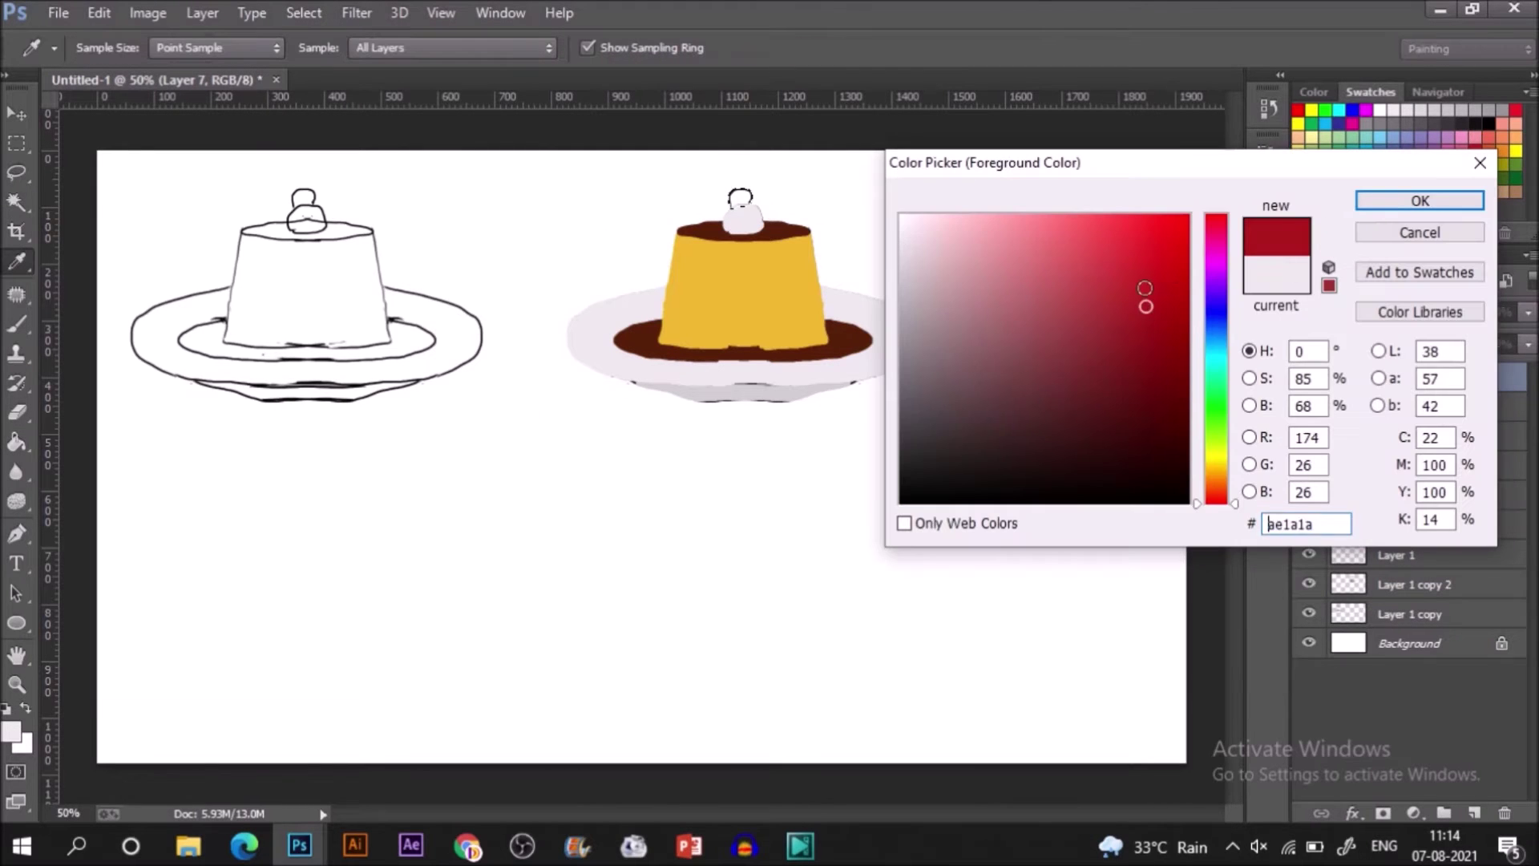
pyautogui.click(1363, 202)
pyautogui.click(739, 199)
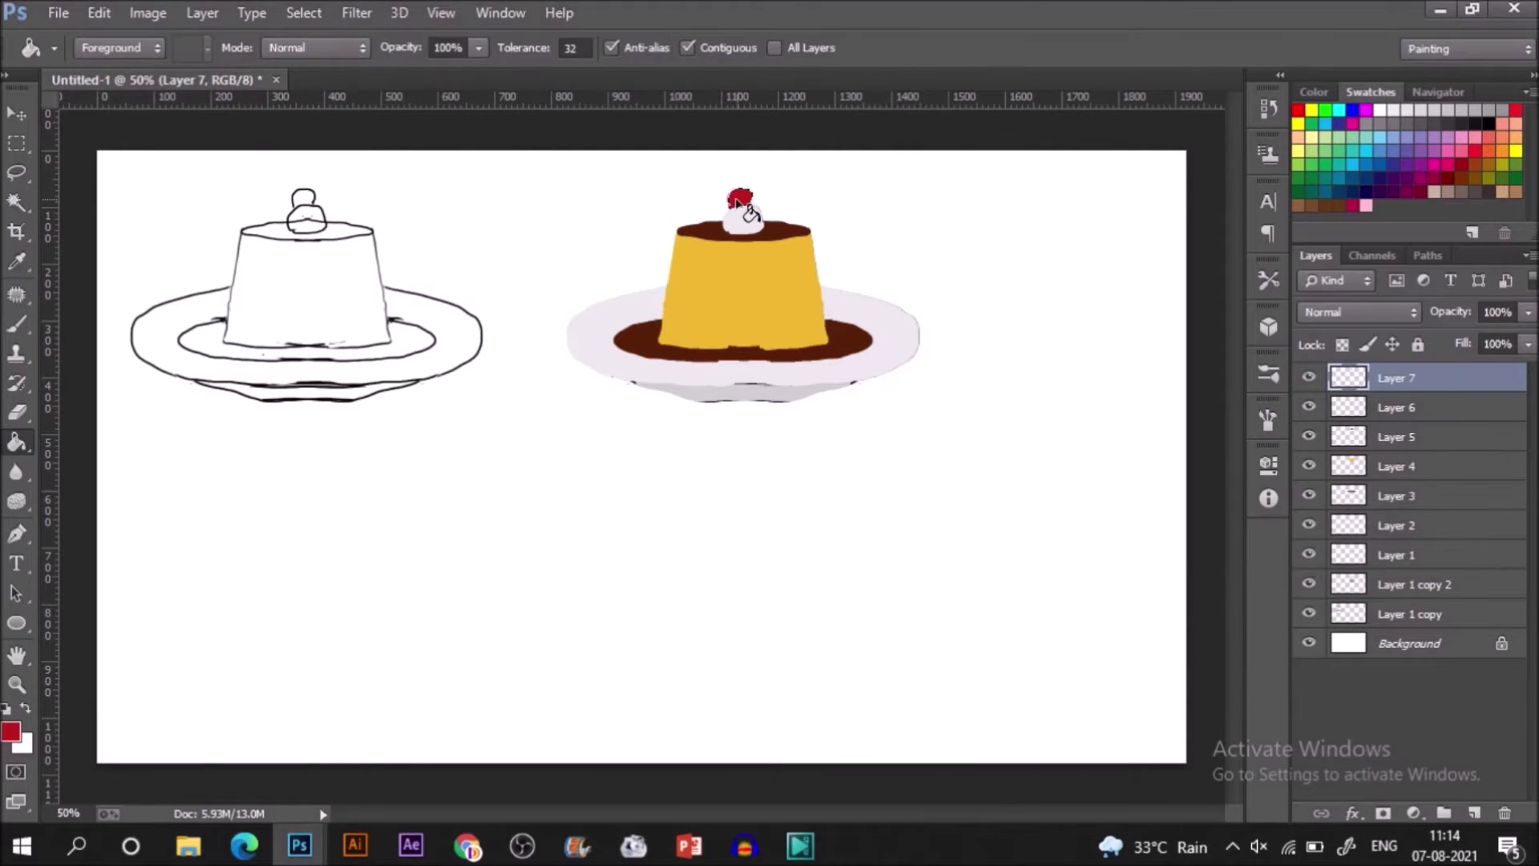
# - Group Layers 1 to 7 and place a duplicate of the colored pudding group below the line sketch
pyautogui.keyDown('shift'); pyautogui.click(1441, 559); pyautogui.keyUp('shift')
pyautogui.hotkey('ctrl', 'g')
pyautogui.press('v')
pyautogui.moveTo(768, 283); pyautogui.dragTo(332, 568)
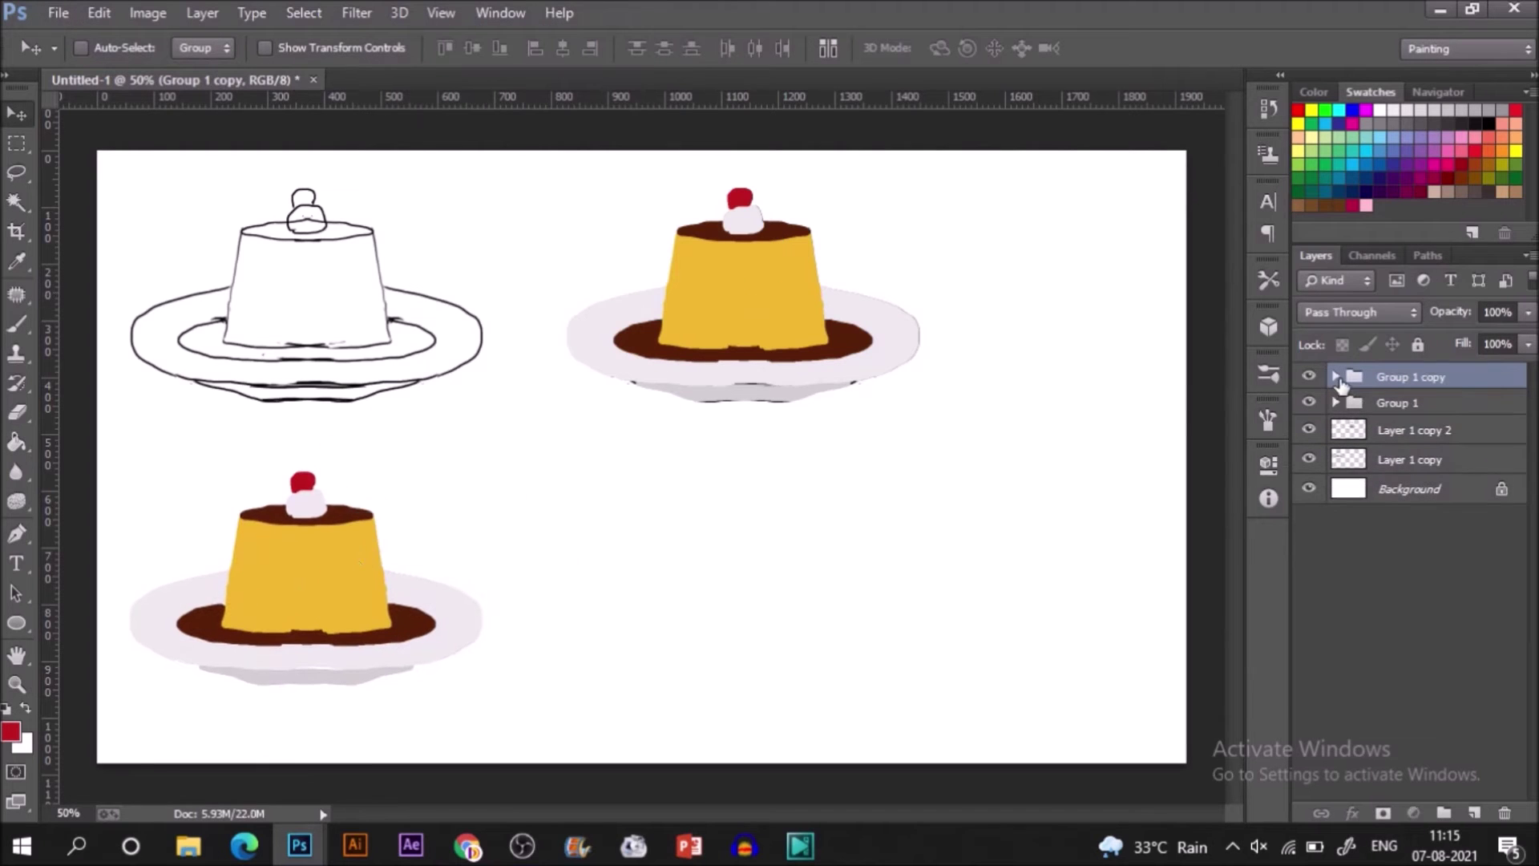
# - In Group 1 copy, add layer masks shaped to the artwork of Layer 1 and Layer 2
pyautogui.click(1336, 377)
pyautogui.click(1367, 581)
pyautogui.keyDown('ctrl'); pyautogui.click(1367, 581); pyautogui.keyUp('ctrl')
pyautogui.click(1383, 813)
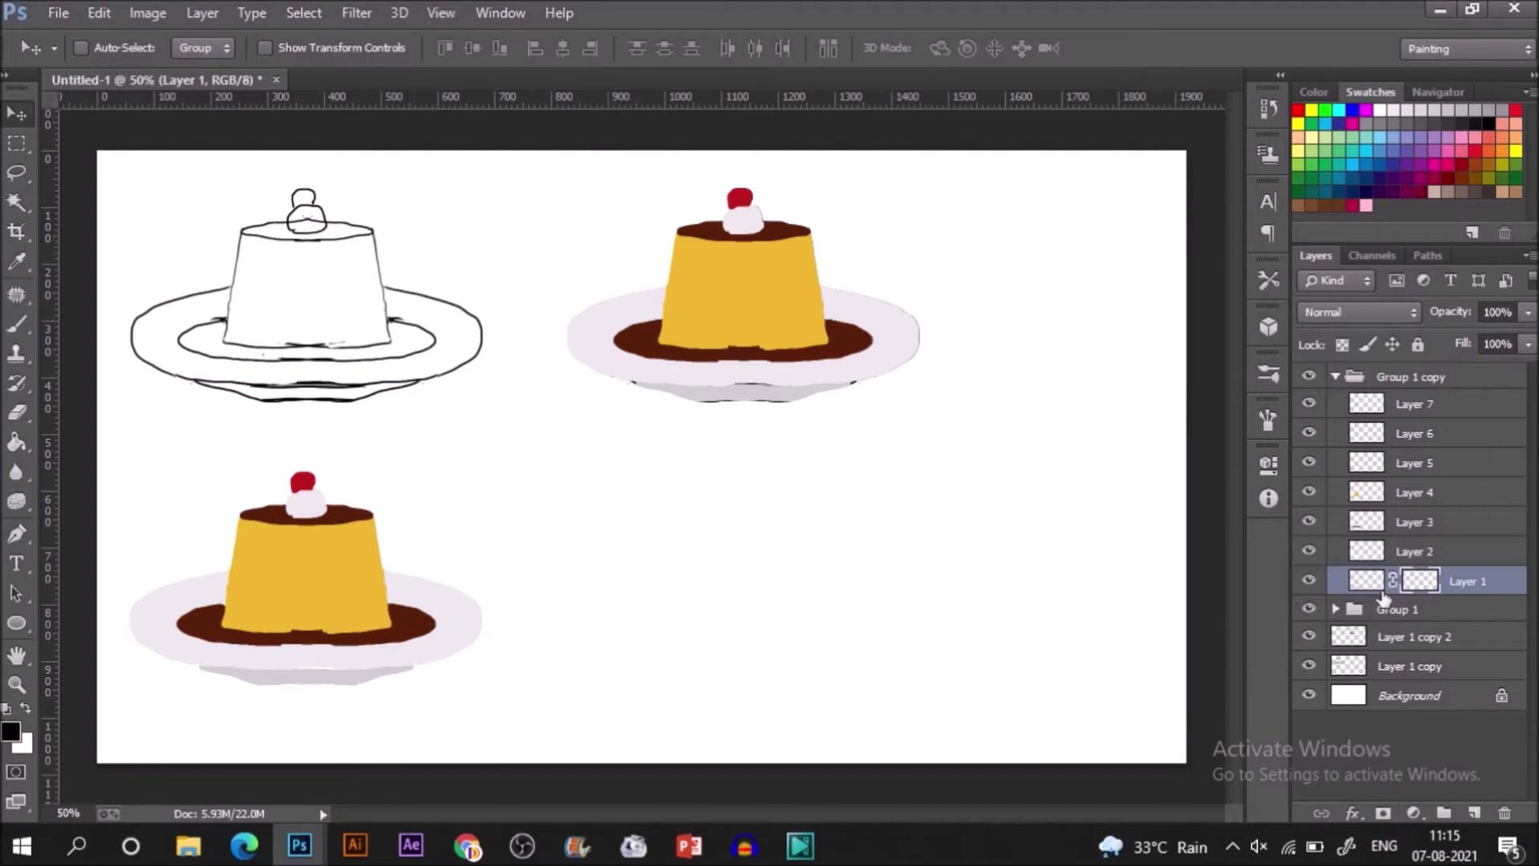
pyautogui.click(1366, 550)
pyautogui.keyDown('ctrl'); pyautogui.click(1366, 551); pyautogui.keyUp('ctrl')
pyautogui.click(1383, 813)
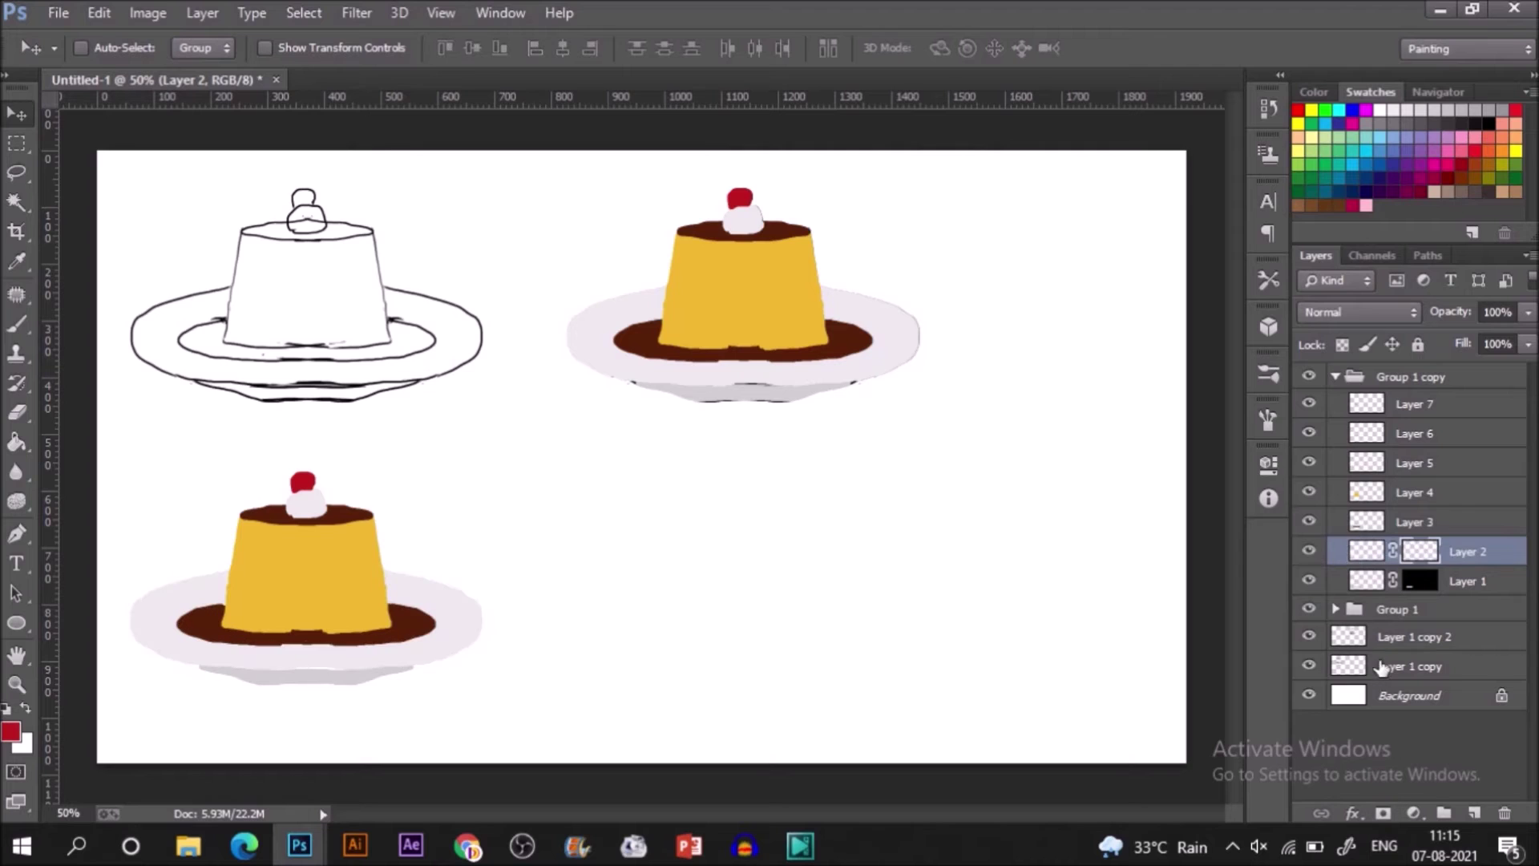
# - Mask Layer 3 and Layer 4 of the copied group to the outlines of their own artwork
pyautogui.click(1372, 525)
pyautogui.keyDown('ctrl'); pyautogui.click(1367, 521); pyautogui.keyUp('ctrl')
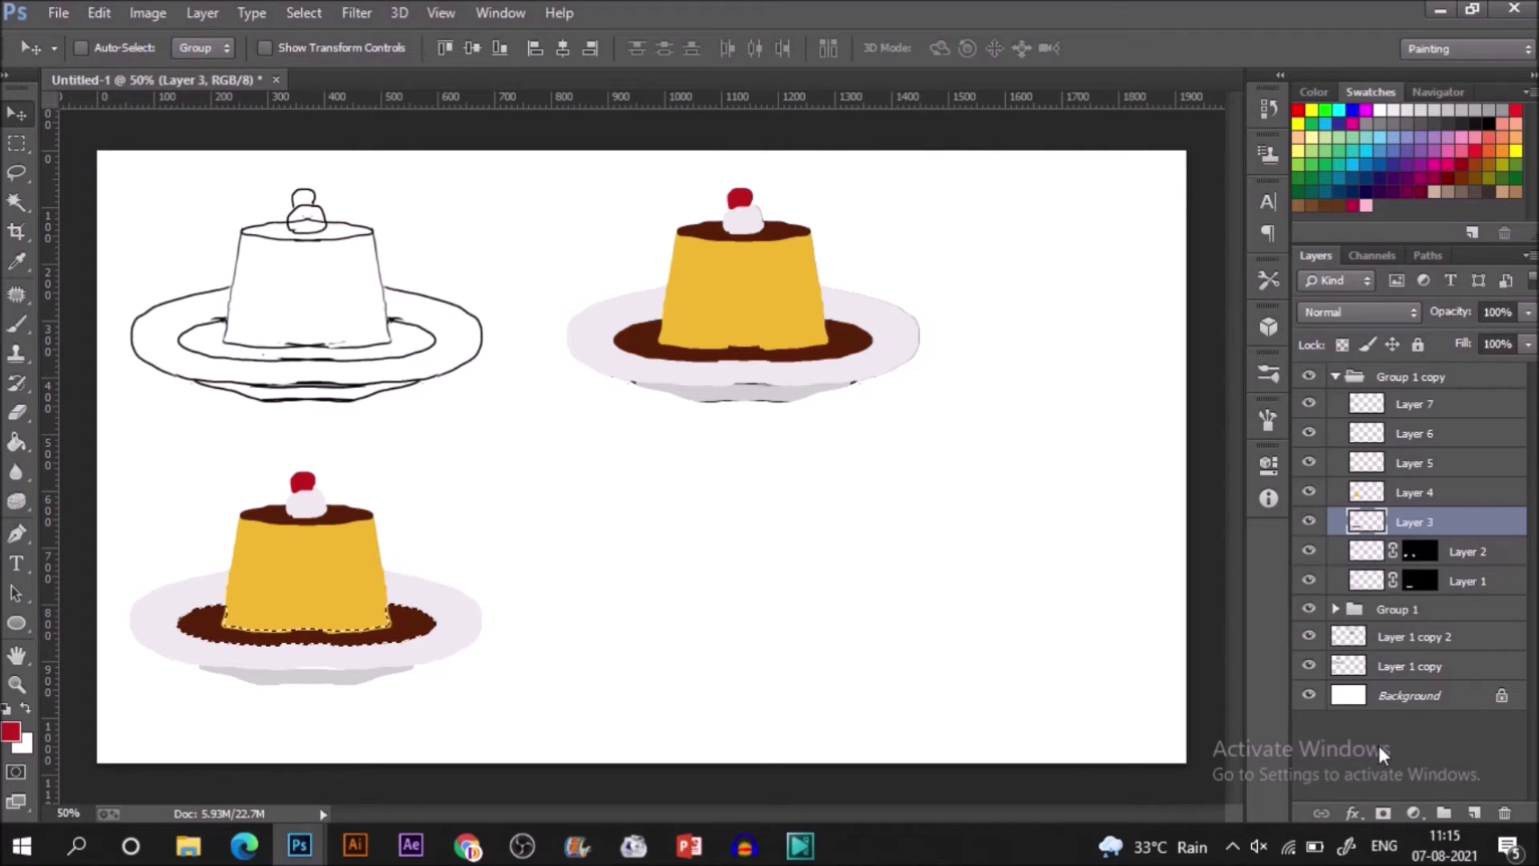
pyautogui.click(1381, 813)
pyautogui.click(1366, 493)
pyautogui.keyDown('ctrl'); pyautogui.click(1367, 494); pyautogui.keyUp('ctrl')
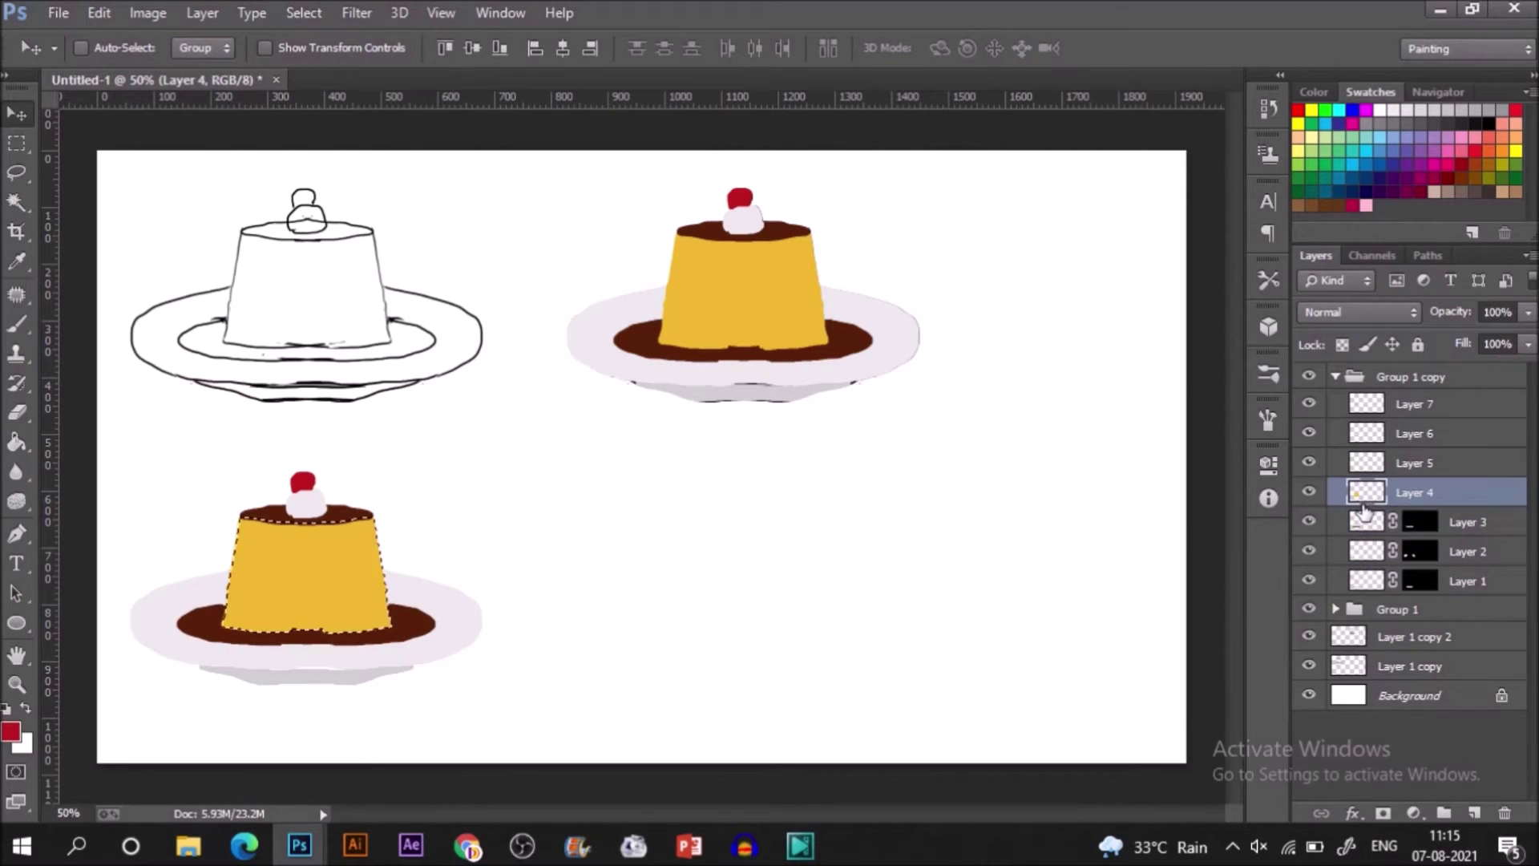
pyautogui.click(1383, 813)
# - Add masks made from the layers' own outlines to Layers 5, 6 and 7 of the copied group
pyautogui.click(1365, 465)
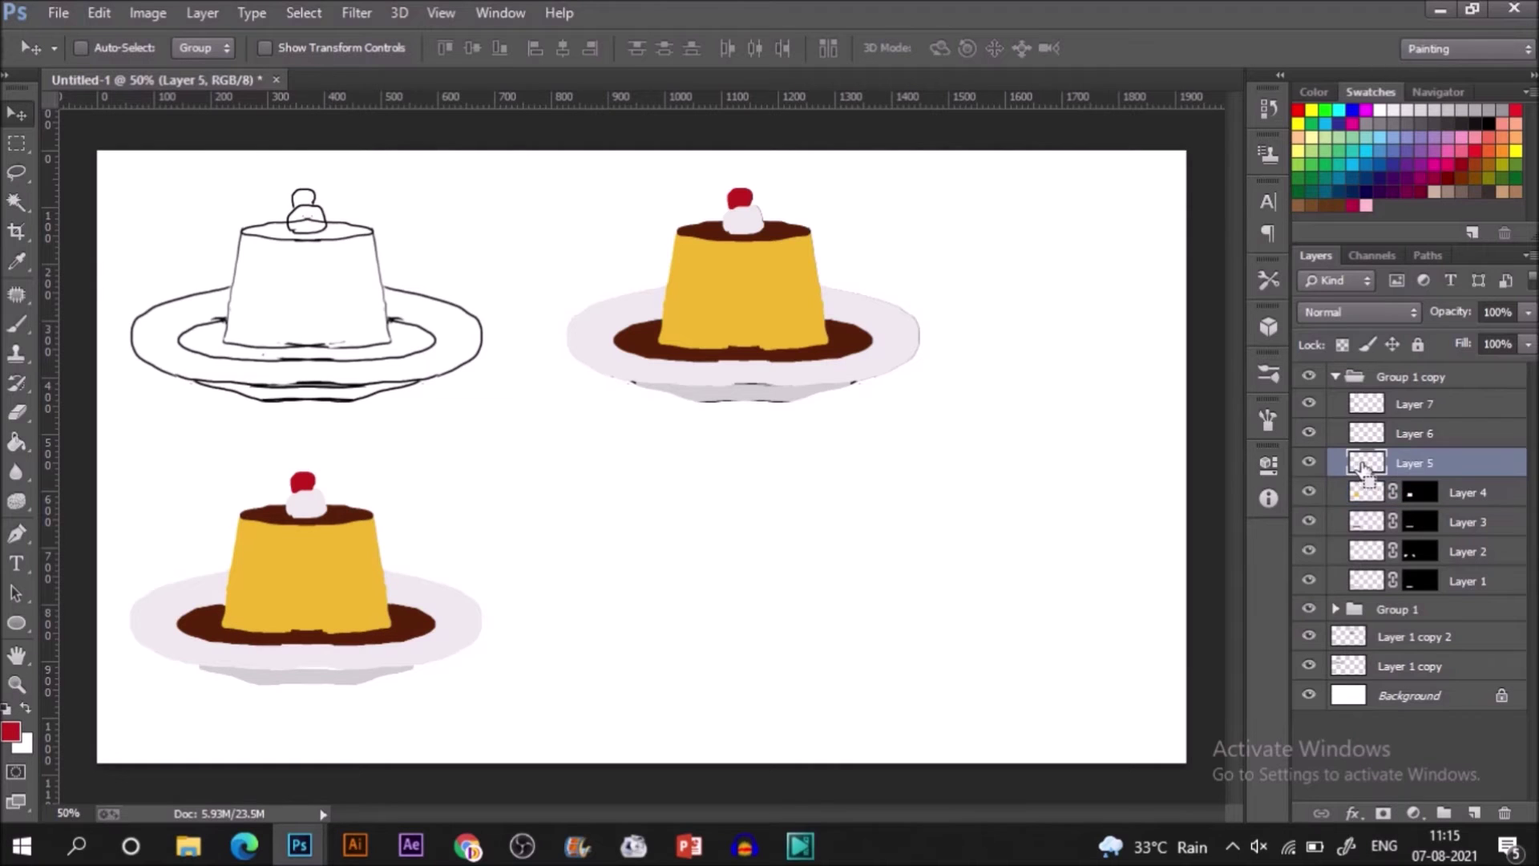
pyautogui.keyDown('ctrl'); pyautogui.click(1365, 465); pyautogui.keyUp('ctrl')
pyautogui.click(1383, 813)
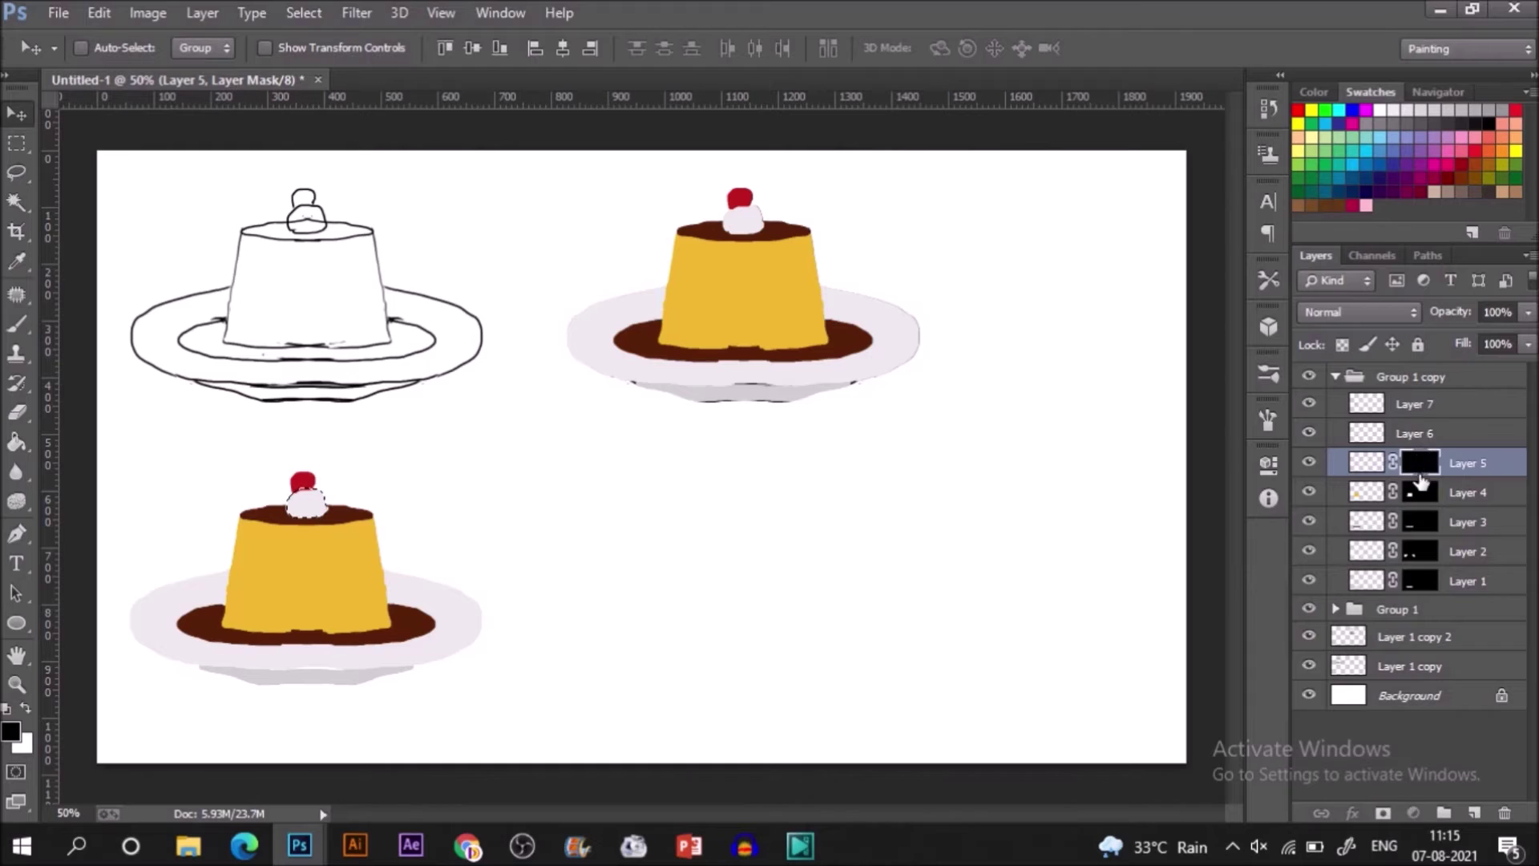
pyautogui.click(1367, 433)
pyautogui.keyDown('ctrl'); pyautogui.click(1367, 433); pyautogui.keyUp('ctrl')
pyautogui.click(1380, 812)
pyautogui.click(1411, 403)
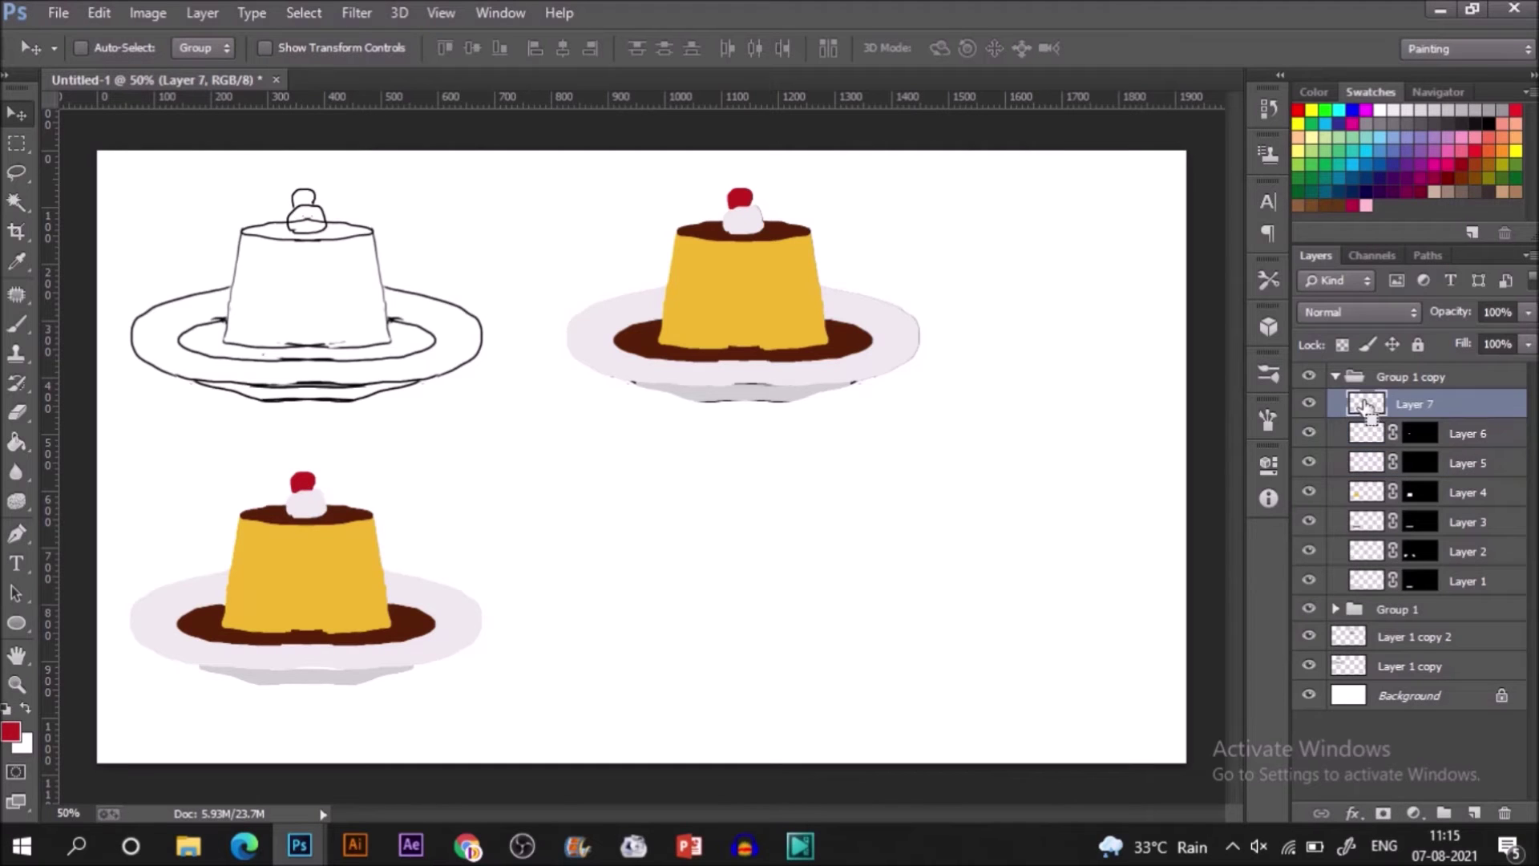
pyautogui.keyDown('ctrl'); pyautogui.click(1367, 403); pyautogui.keyUp('ctrl')
pyautogui.click(1383, 813)
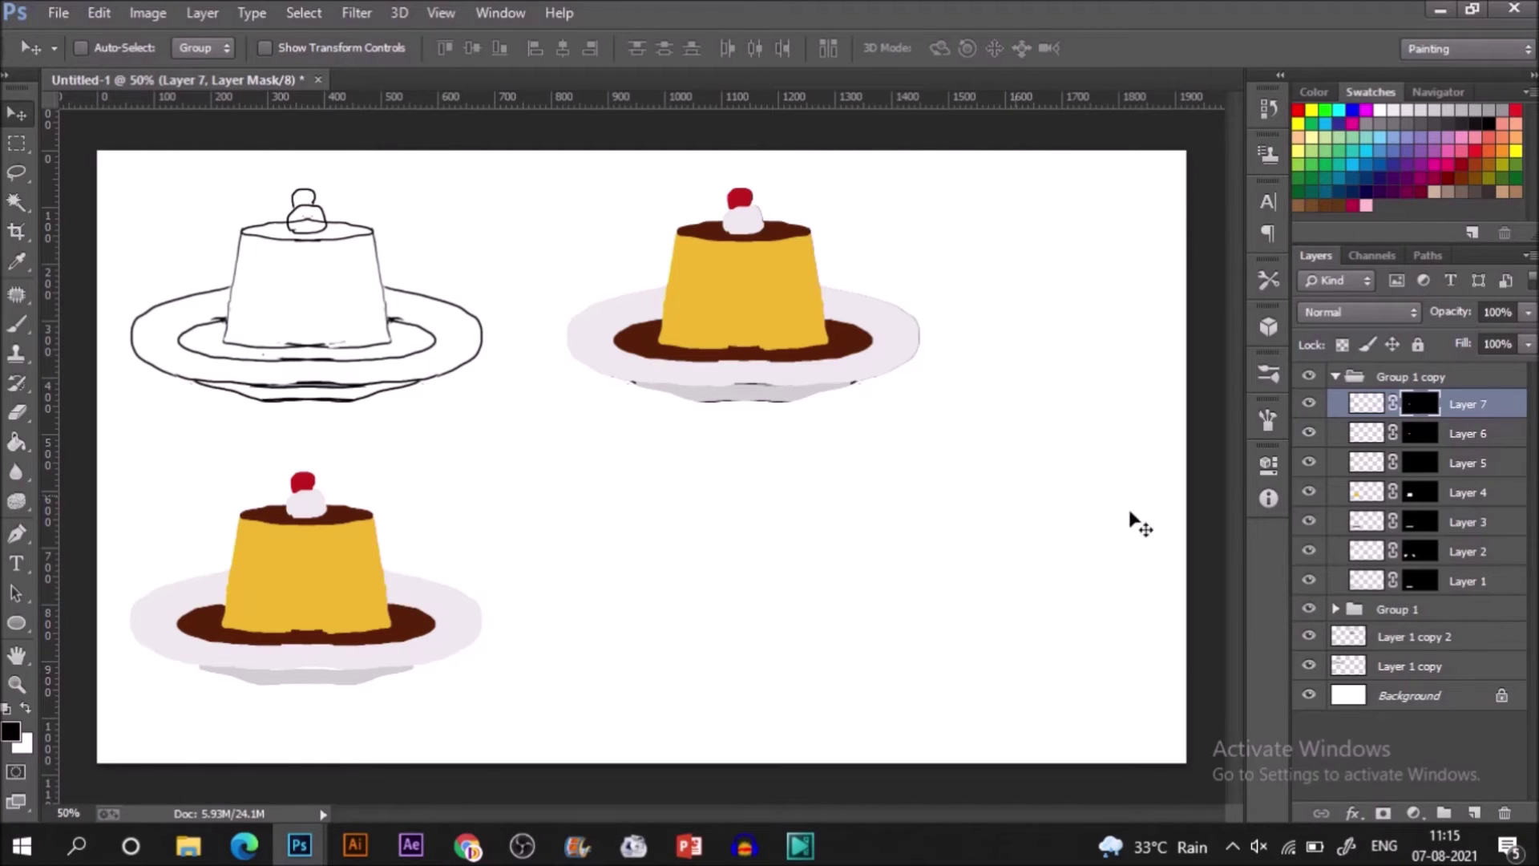
# - Target Layer 1 in Group 1 copy and choose a soft round brush of 40 px
pyautogui.click(1449, 583)
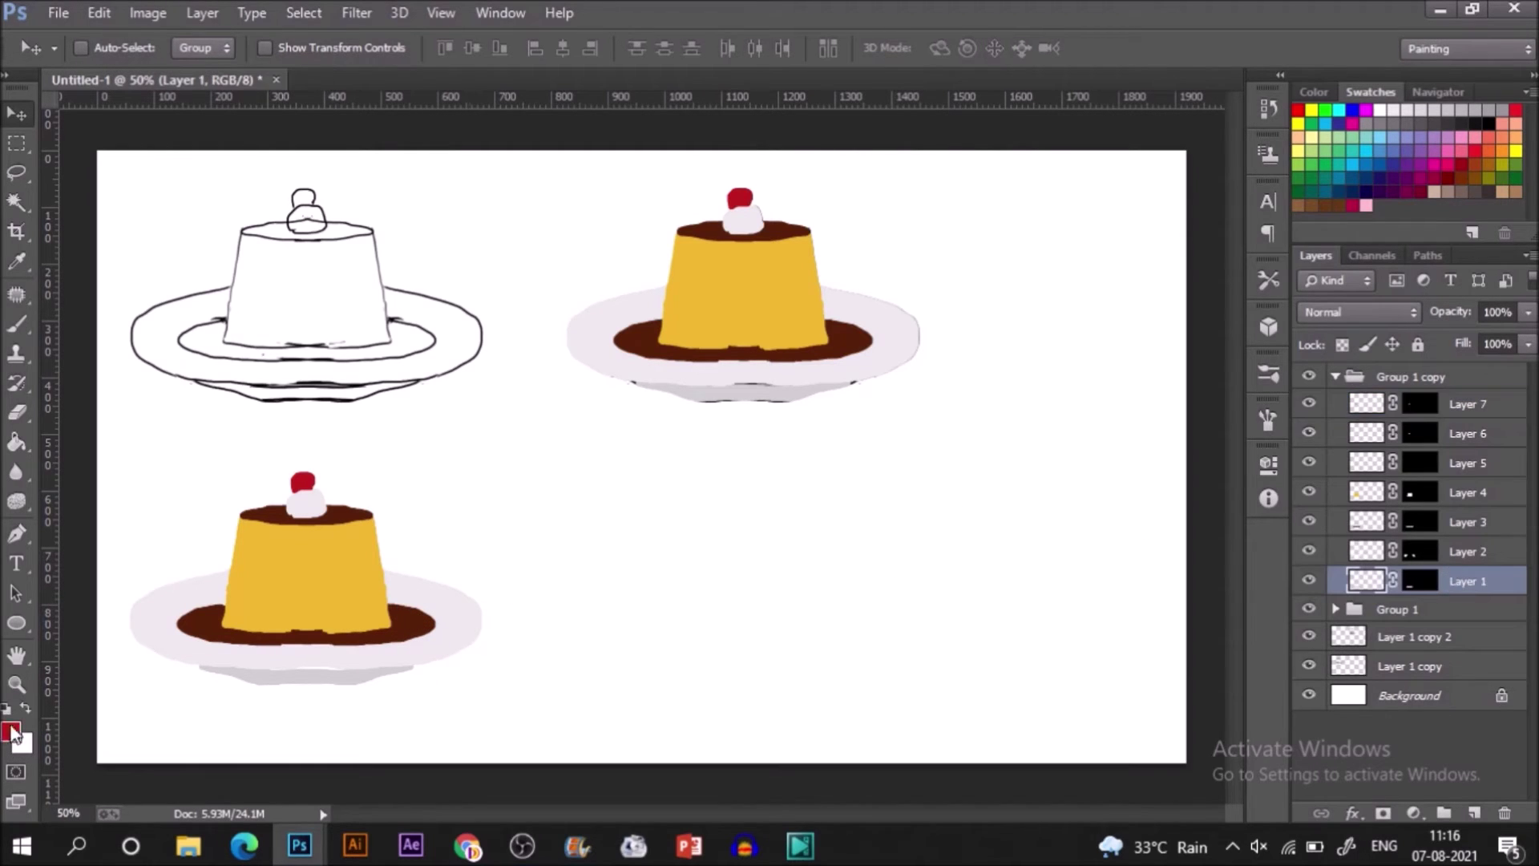
pyautogui.press('g')
pyautogui.press('b')
pyautogui.click(1268, 372)
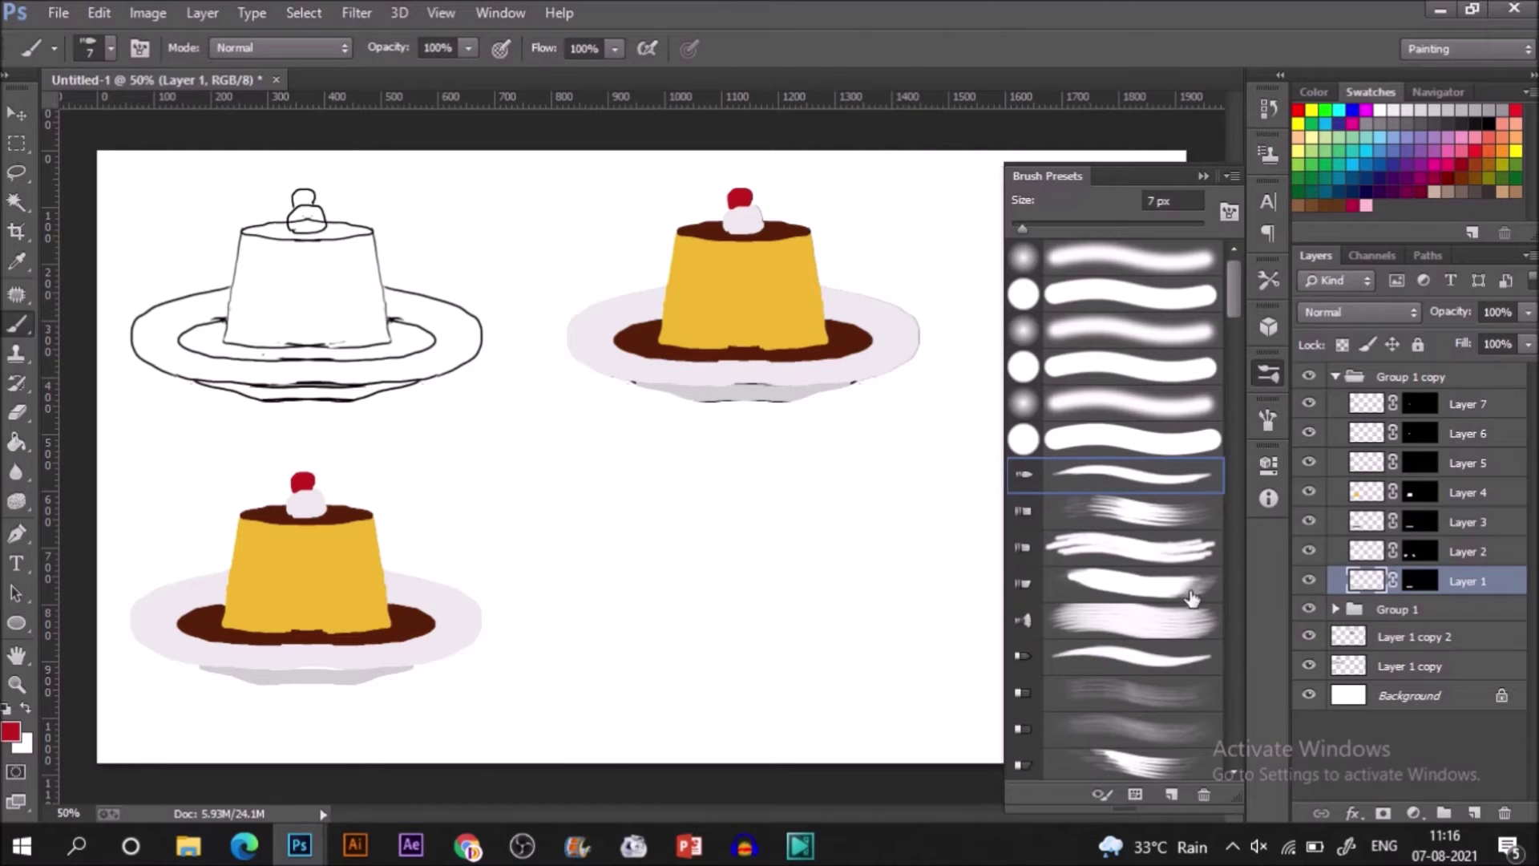
pyautogui.click(1199, 260)
pyautogui.click(1203, 176)
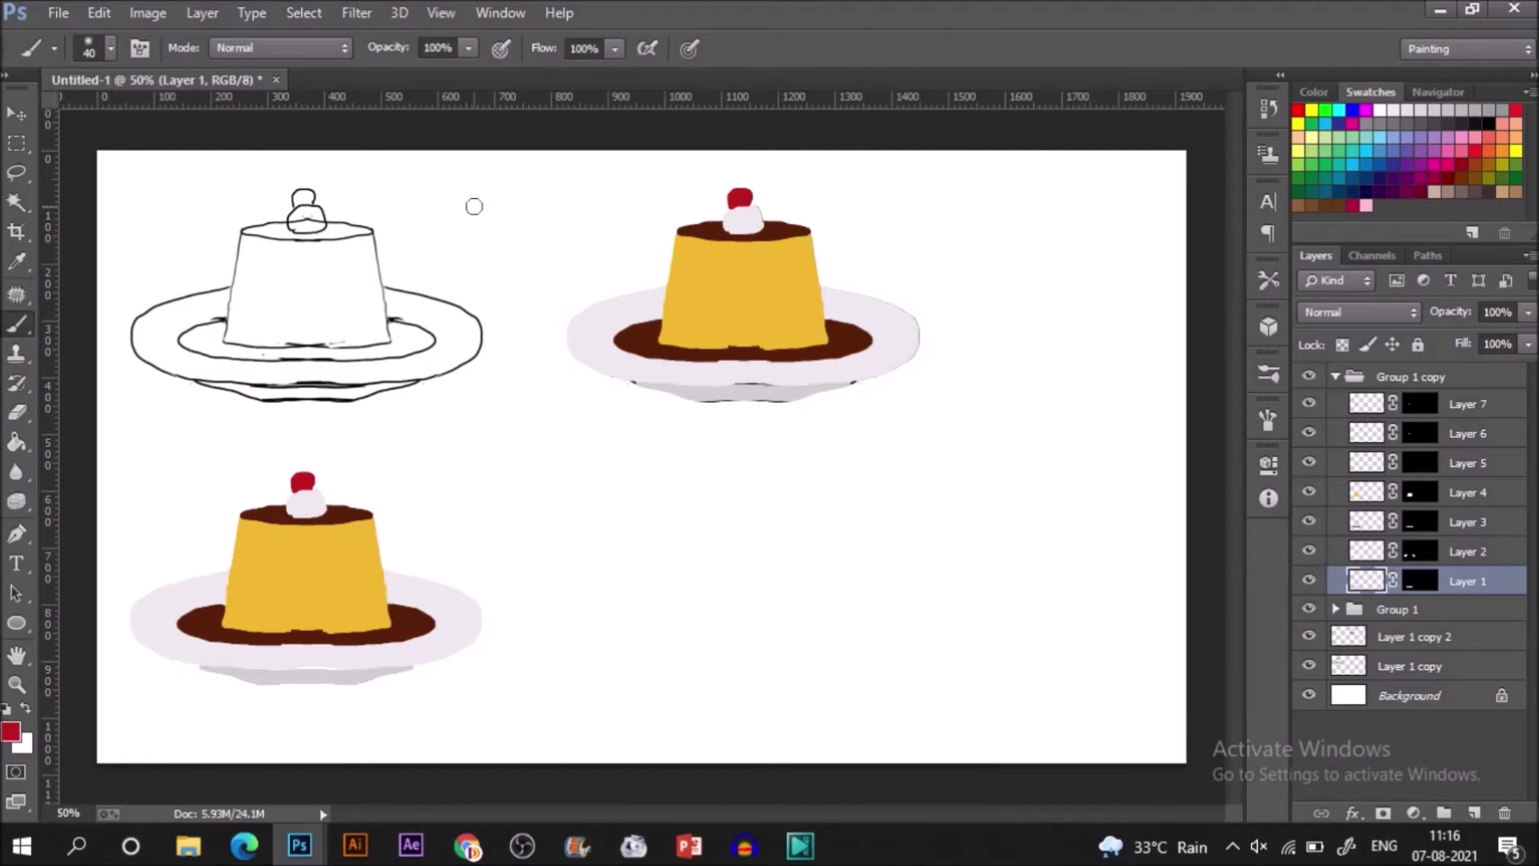
# - Set the brush to Multiply at 24% opacity, sample the plate's pale grey and shade the plate base on Layer 1
pyautogui.click(468, 48)
pyautogui.moveTo(472, 71); pyautogui.dragTo(384, 71)
pyautogui.click(344, 48)
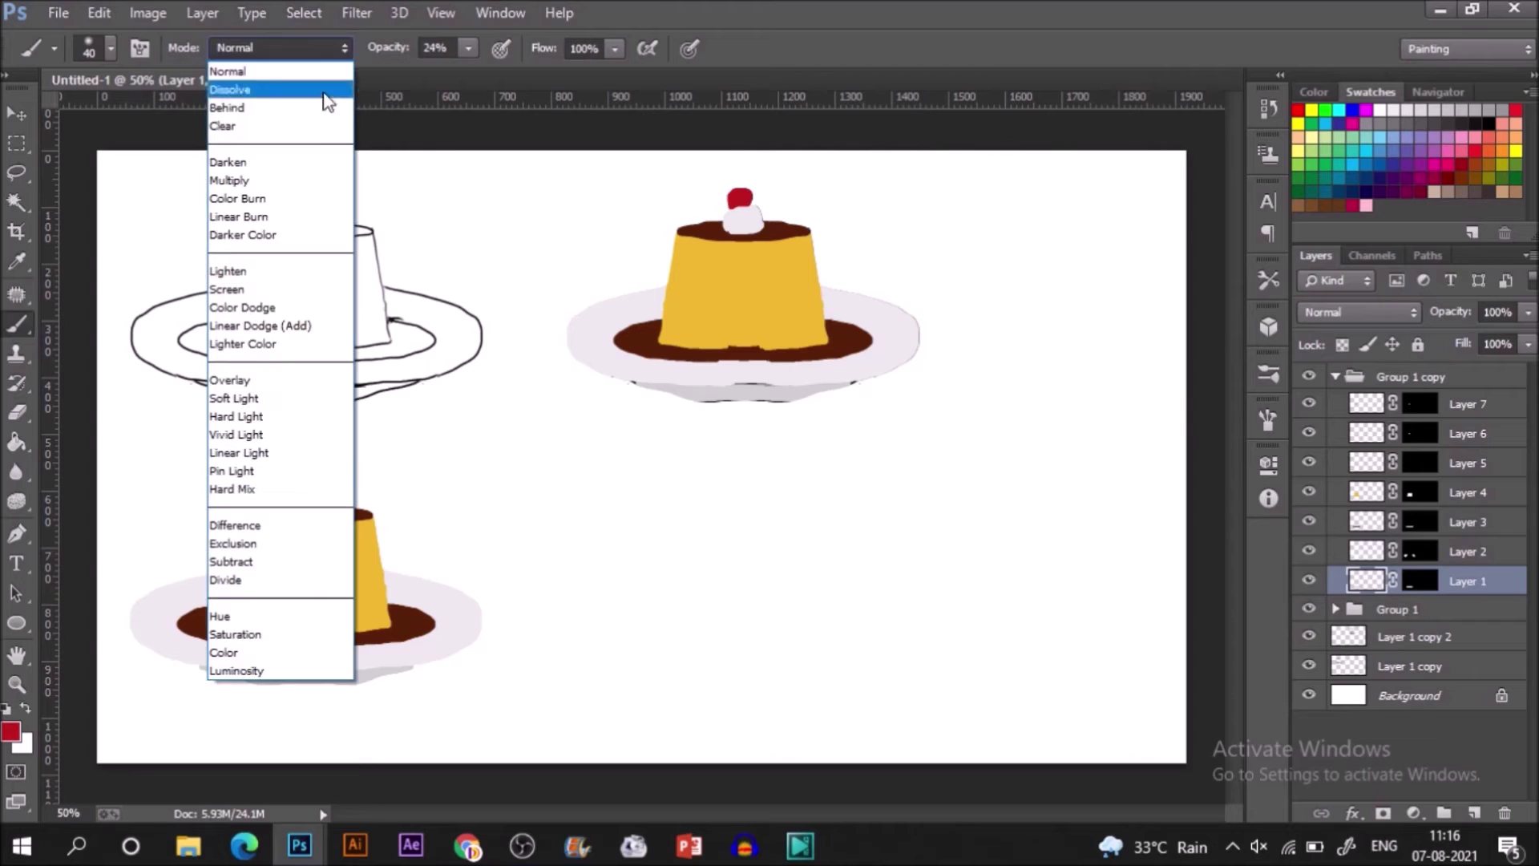
pyautogui.click(327, 160)
pyautogui.click(329, 49)
pyautogui.click(326, 164)
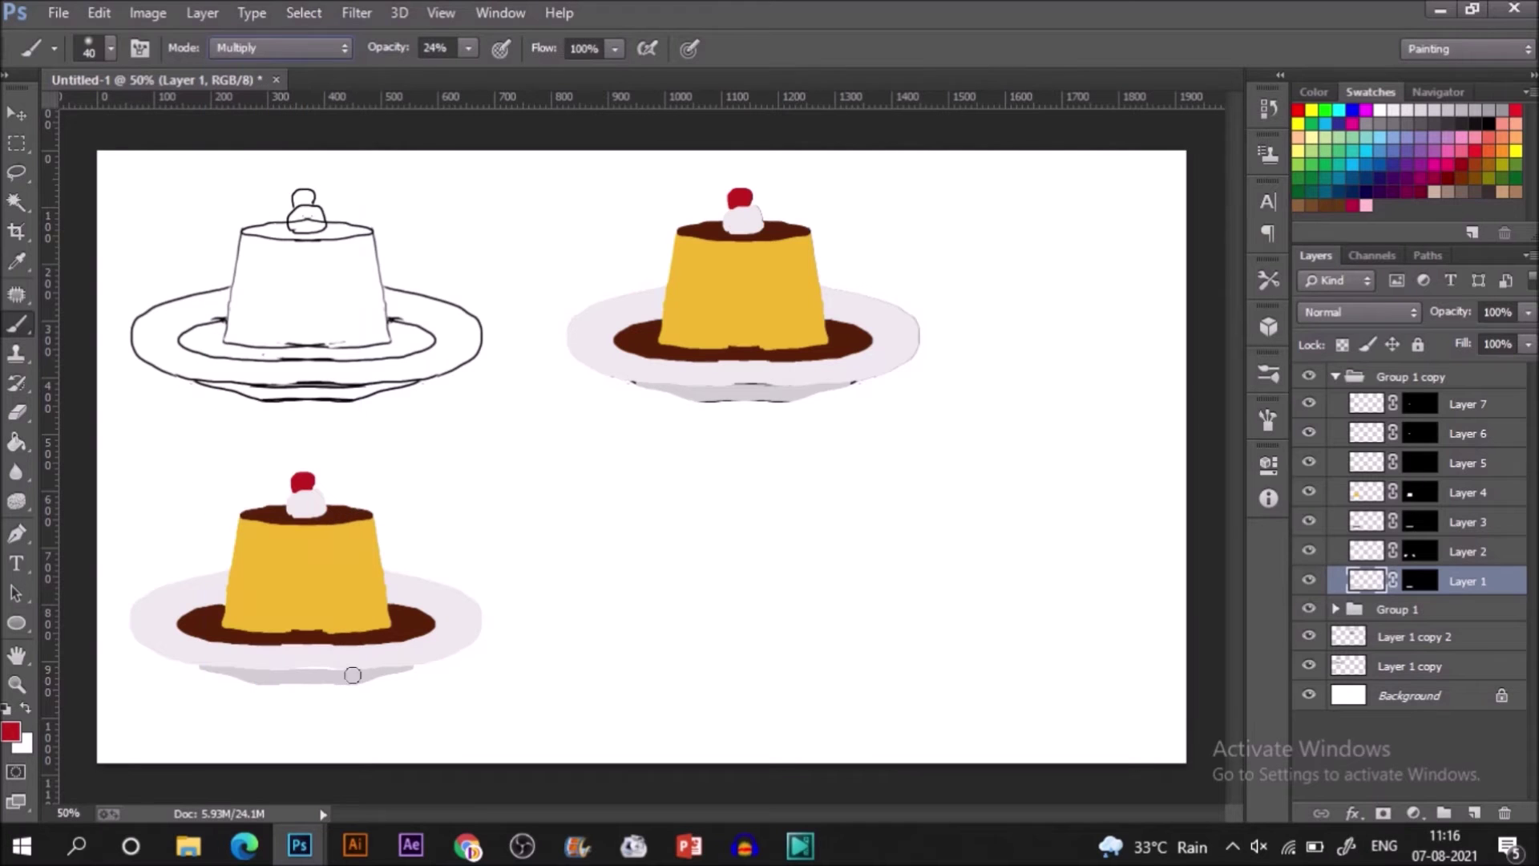
pyautogui.keyDown('alt'); pyautogui.click(311, 658); pyautogui.keyUp('alt')
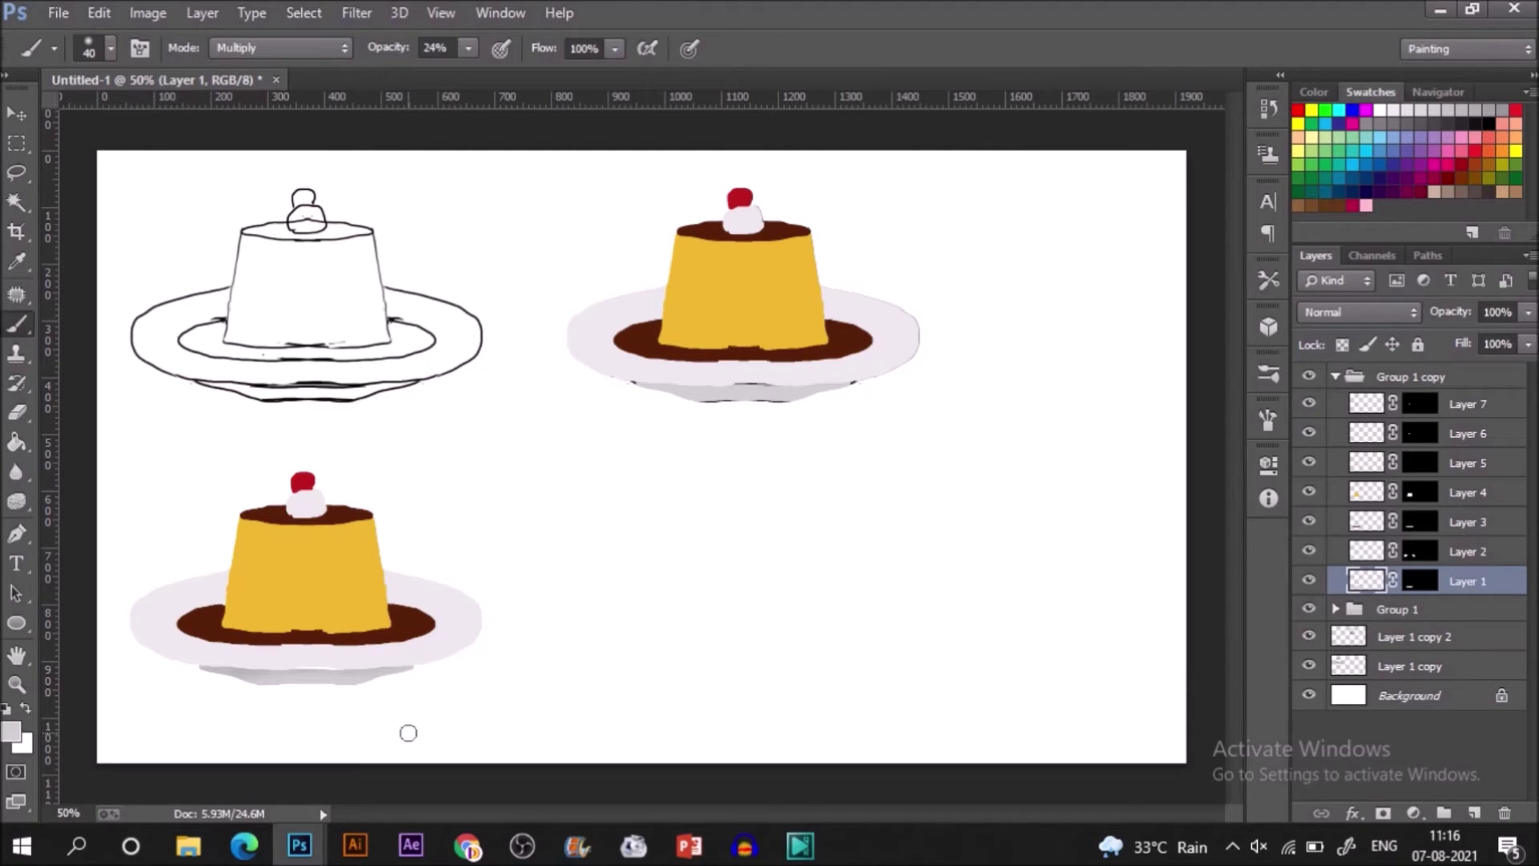
# - Target the artwork of Layer 2 instead of its mask and shade the plate rim with soft Multiply strokes
pyautogui.click(1467, 550)
pyautogui.click(1309, 550)
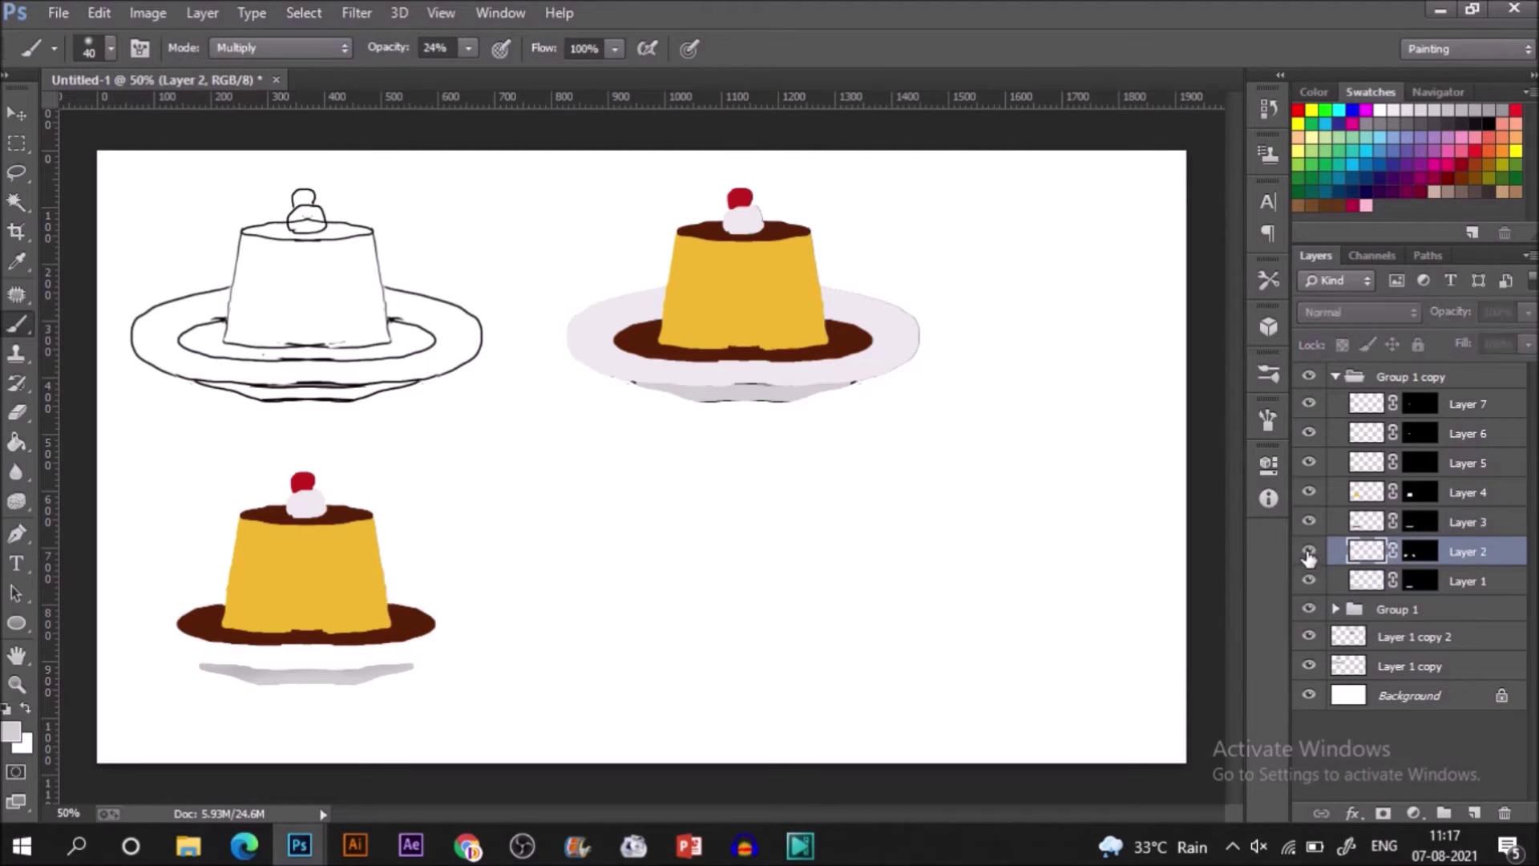
pyautogui.click(1309, 551)
pyautogui.click(1420, 550)
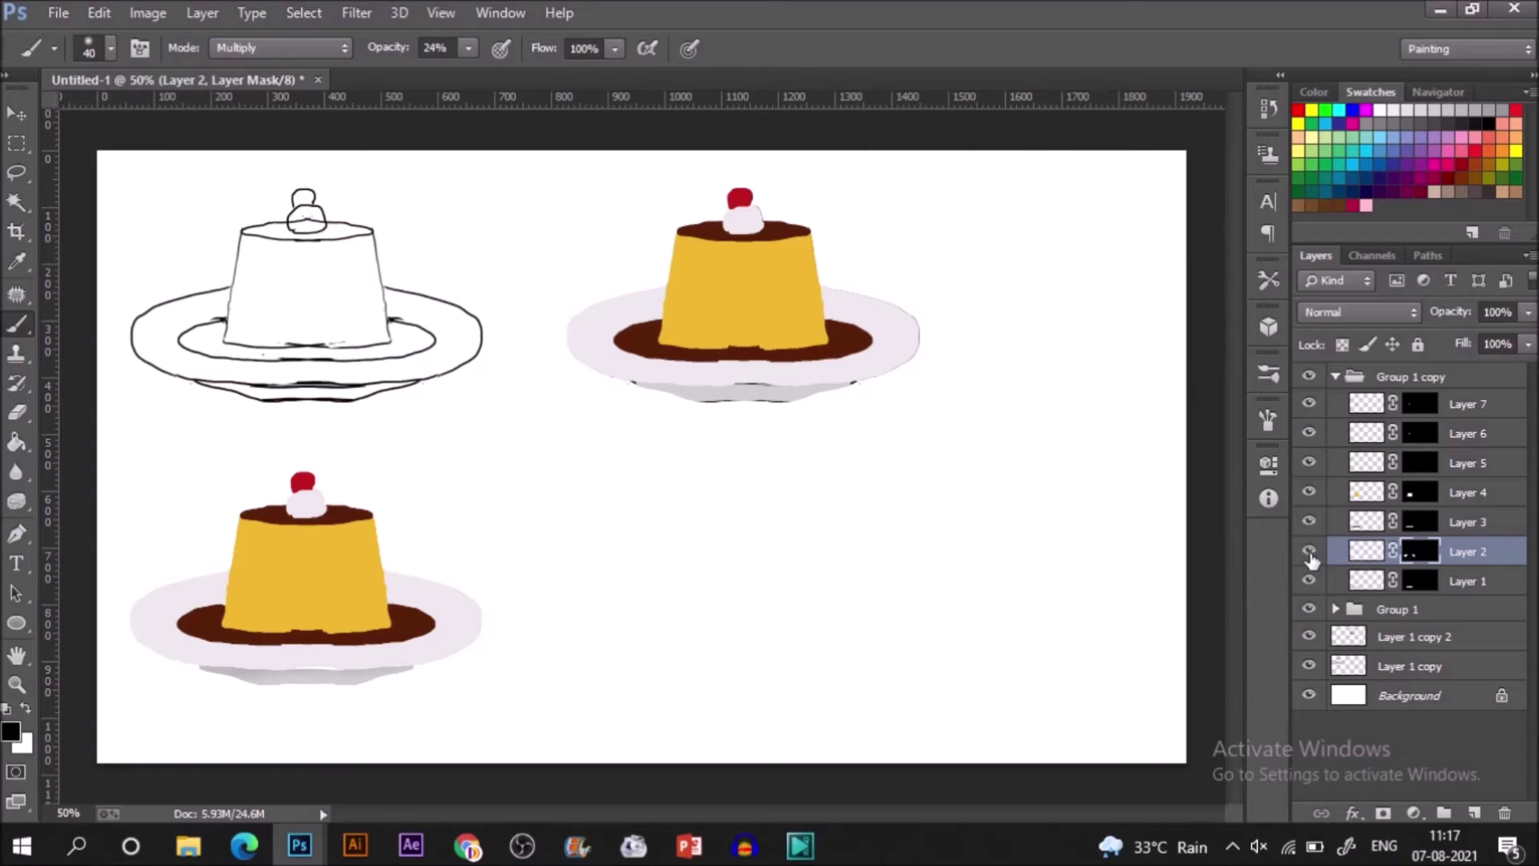
pyautogui.keyDown('ctrl'); pyautogui.click(1411, 554); pyautogui.keyUp('ctrl')
pyautogui.hotkey('ctrl', 'd')
pyautogui.hotkey('ctrl', '2')
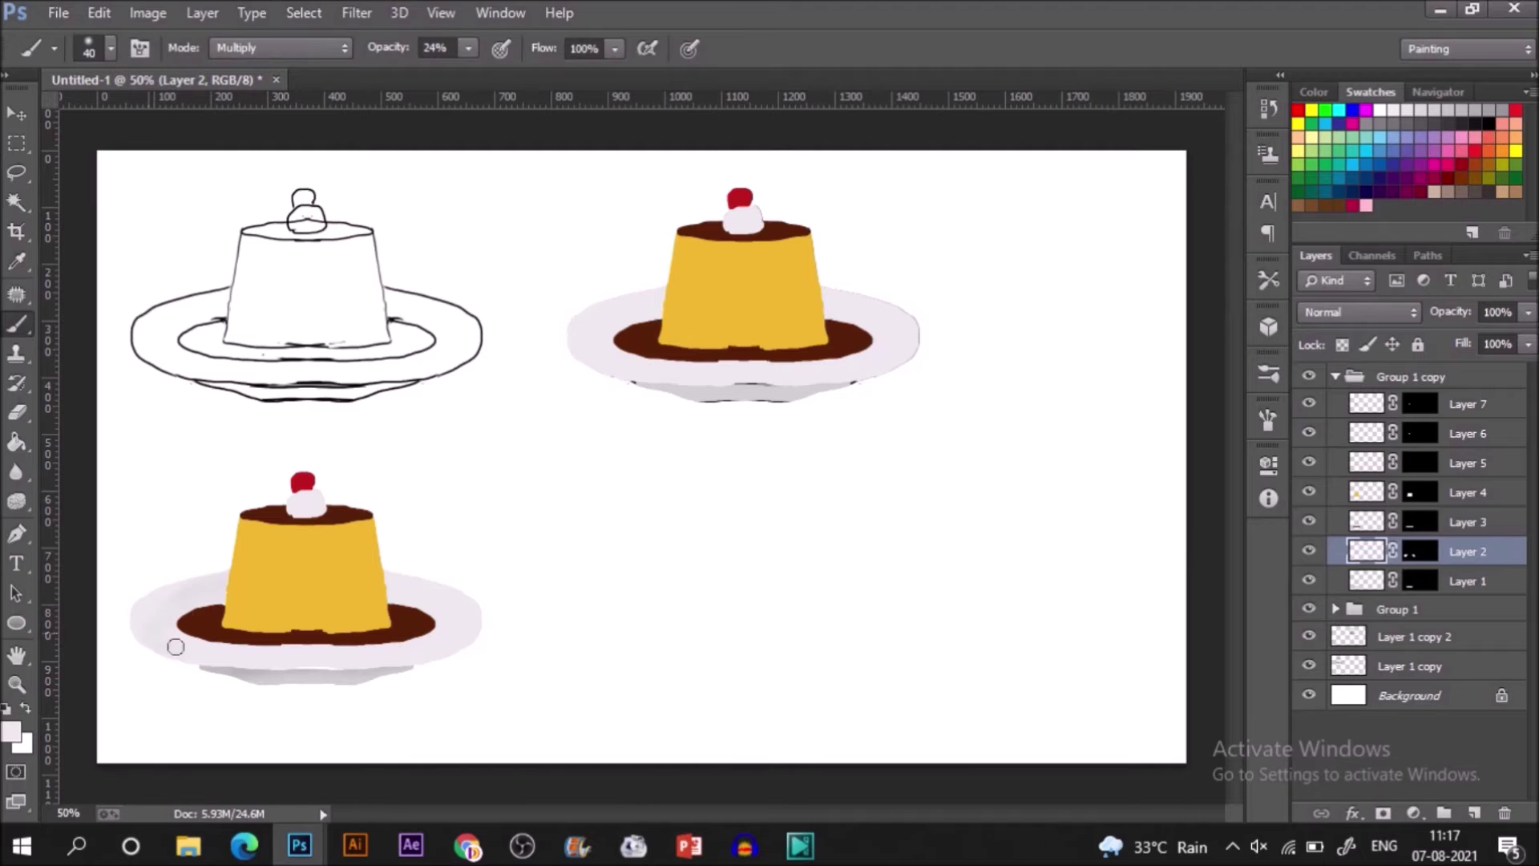
# - Pick a near-white foreground, set the brush to Normal at 49% opacity and paint highlights around the plate rim on Layer 2
pyautogui.click(8, 731)
pyautogui.click(906, 217)
pyautogui.click(1418, 199)
pyautogui.click(346, 51)
pyautogui.click(240, 71)
pyautogui.moveTo(469, 48); pyautogui.dragTo(501, 71)
pyautogui.hotkey('ctrl', '+')
pyautogui.hotkey('ctrl', '+')
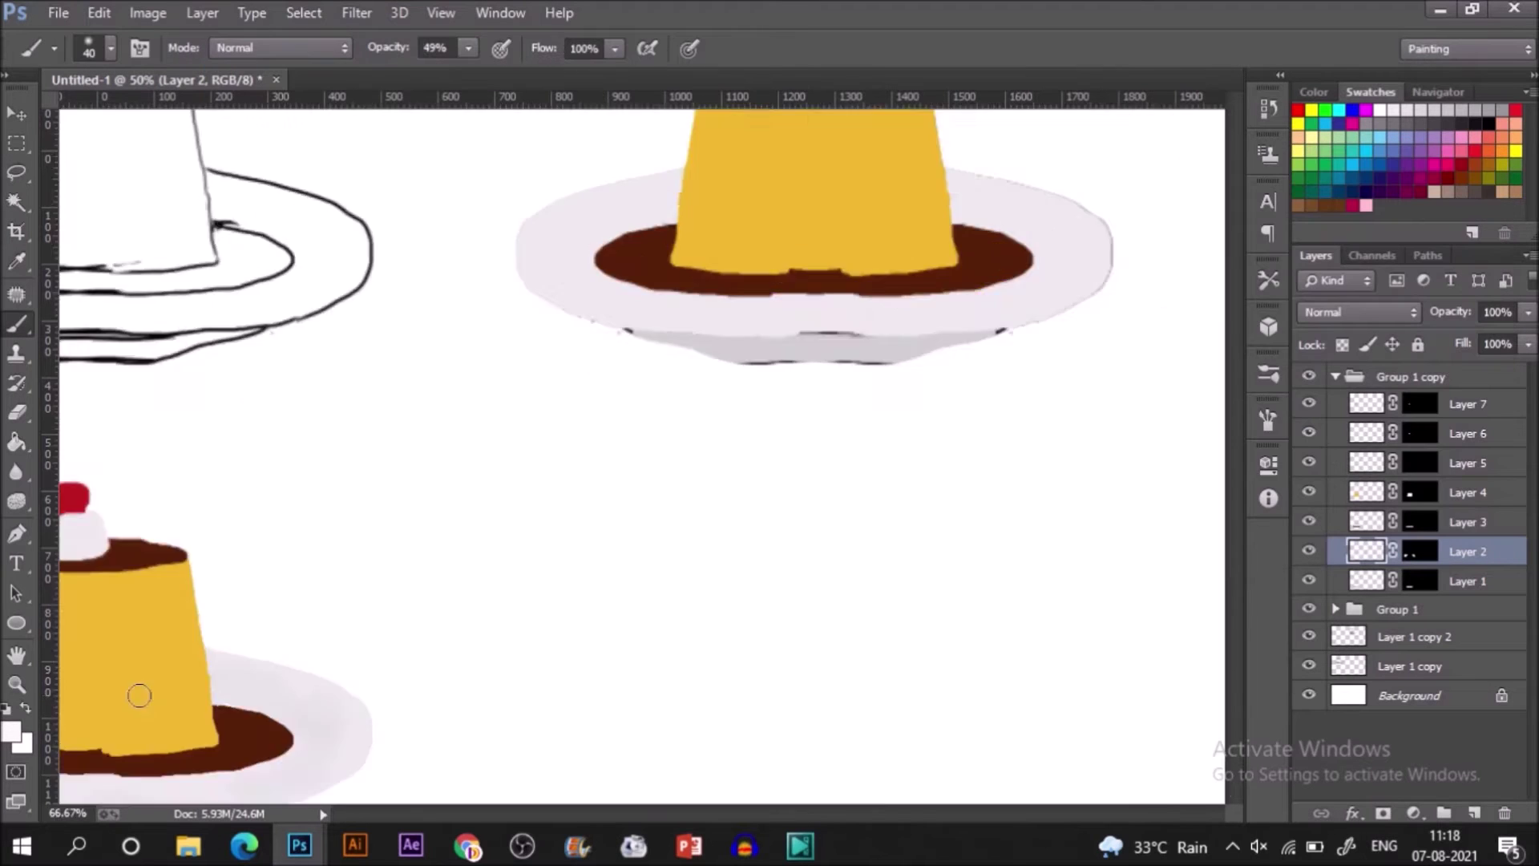
pyautogui.click(337, 814)
pyautogui.moveTo(305, 598); pyautogui.dragTo(414, 495)
pyautogui.moveTo(132, 487); pyautogui.dragTo(308, 579)
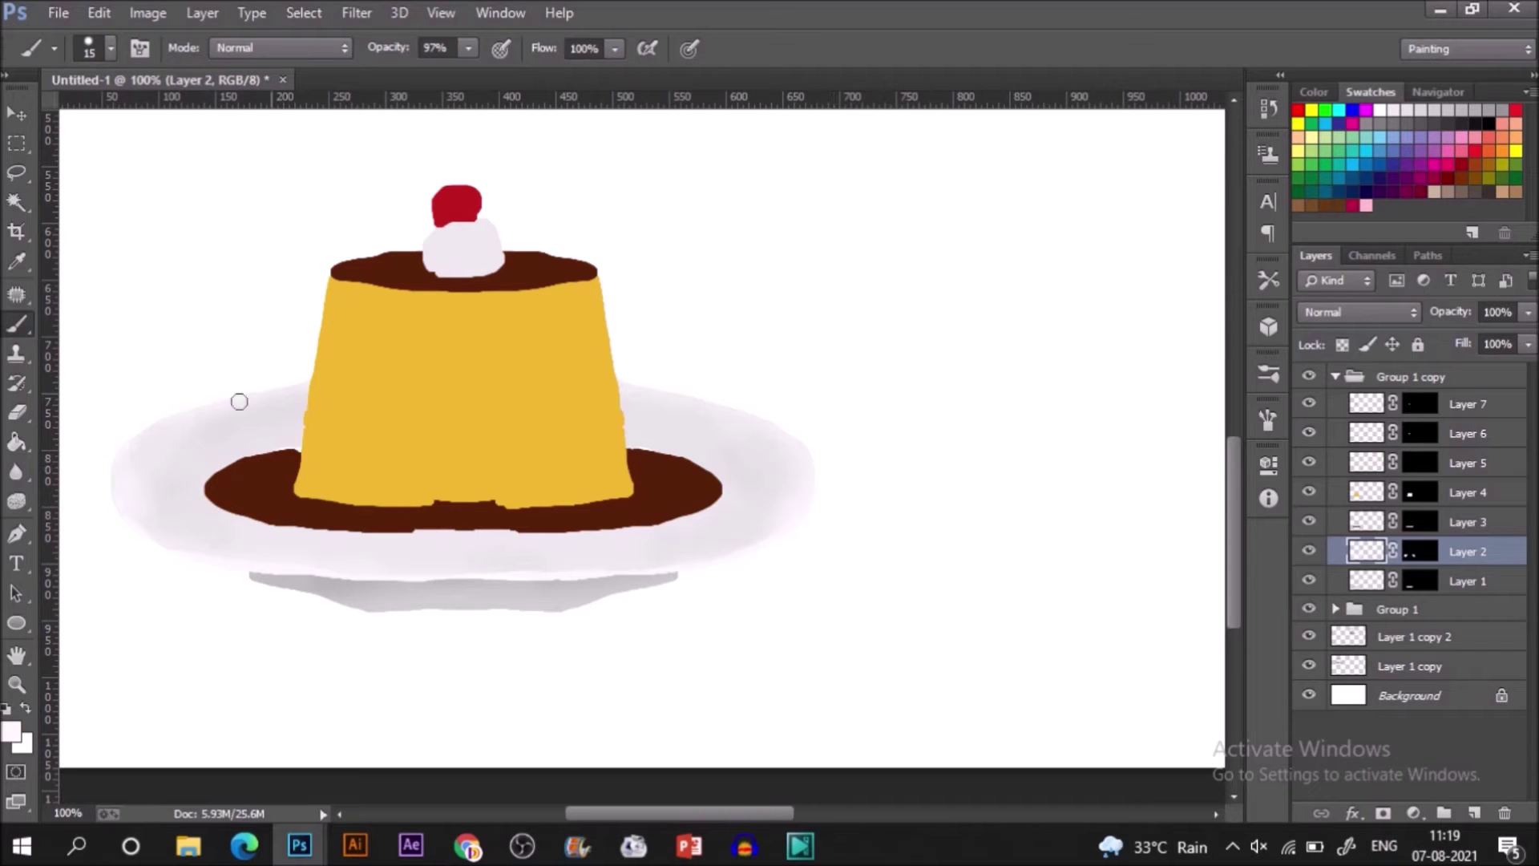
# - Adjust the pale foreground color and choose another soft round brush for refining the plate rim
pyautogui.click(9, 734)
pyautogui.click(574, 548)
pyautogui.press('Return')
pyautogui.click(1268, 374)
pyautogui.click(1204, 176)
pyautogui.click(1268, 373)
pyautogui.click(1131, 331)
pyautogui.click(1204, 175)
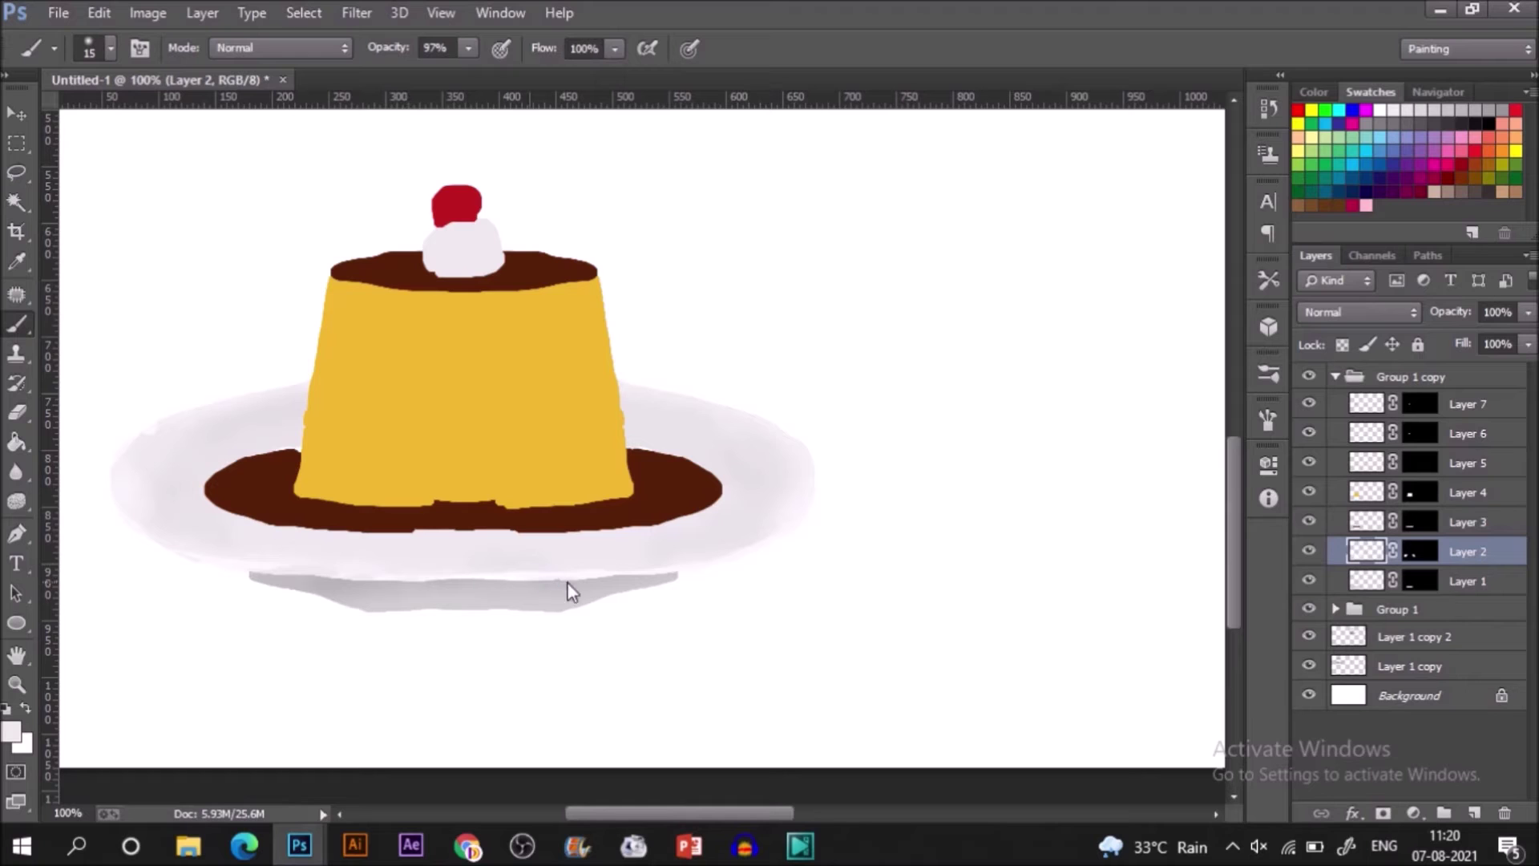
# - Undo the last stroke, set the brush to 35 px, Multiply at 32% opacity, and shade the plate's right edge
pyautogui.hotkey('ctrl', 'z')
pyautogui.press(']')
pyautogui.press(']')
pyautogui.press(']')
pyautogui.press(']')
pyautogui.click(467, 50)
pyautogui.moveTo(470, 74); pyautogui.dragTo(395, 74)
pyautogui.click(325, 52)
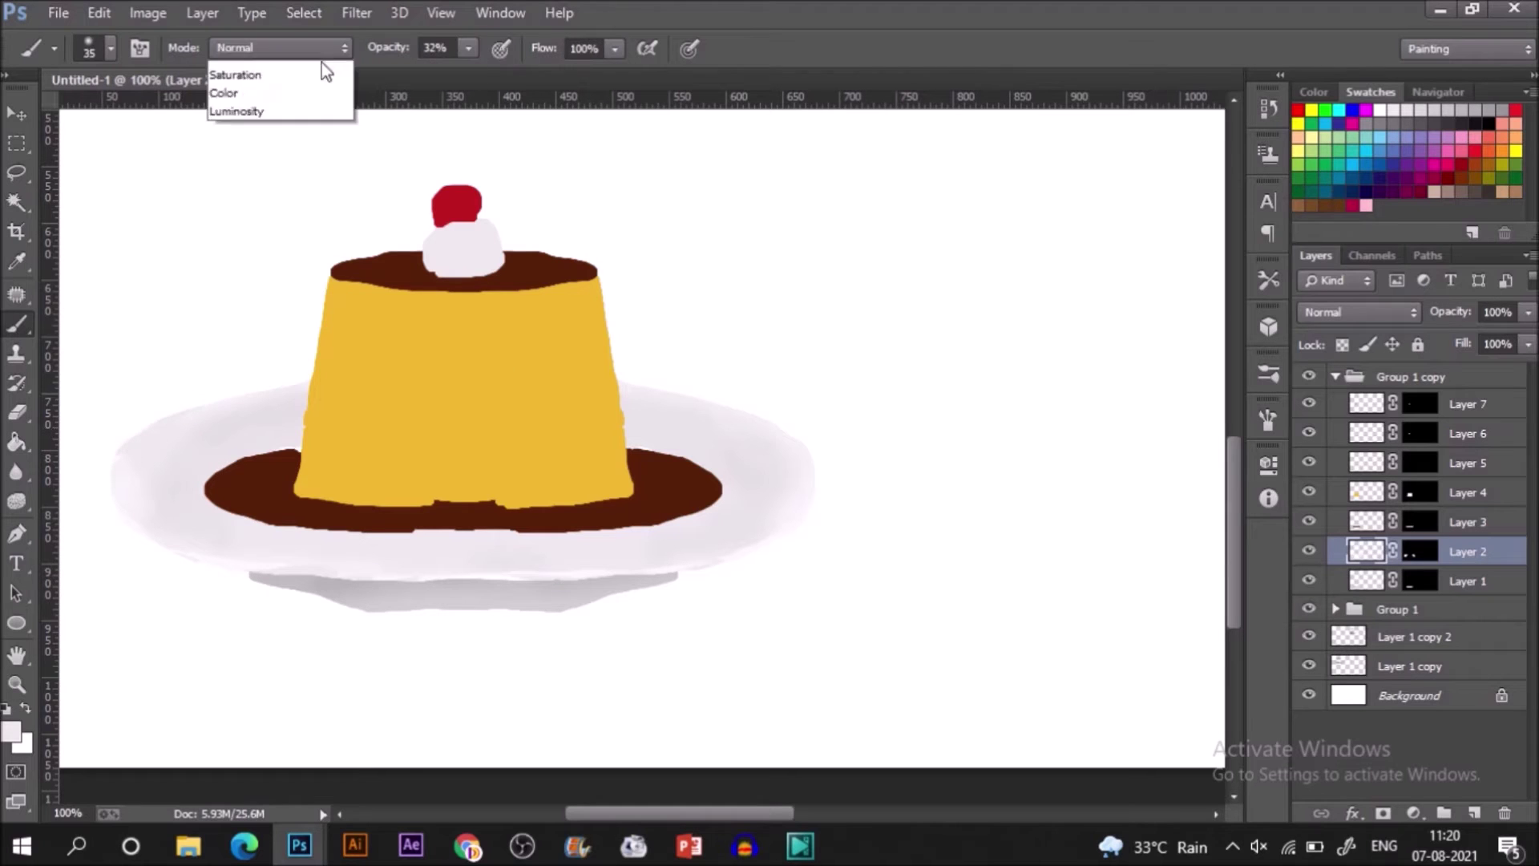
pyautogui.click(314, 184)
pyautogui.moveTo(819, 478)
pyautogui.mouseDown()
pyautogui.moveTo(785, 541)
pyautogui.moveTo(815, 582)
pyautogui.mouseUp()
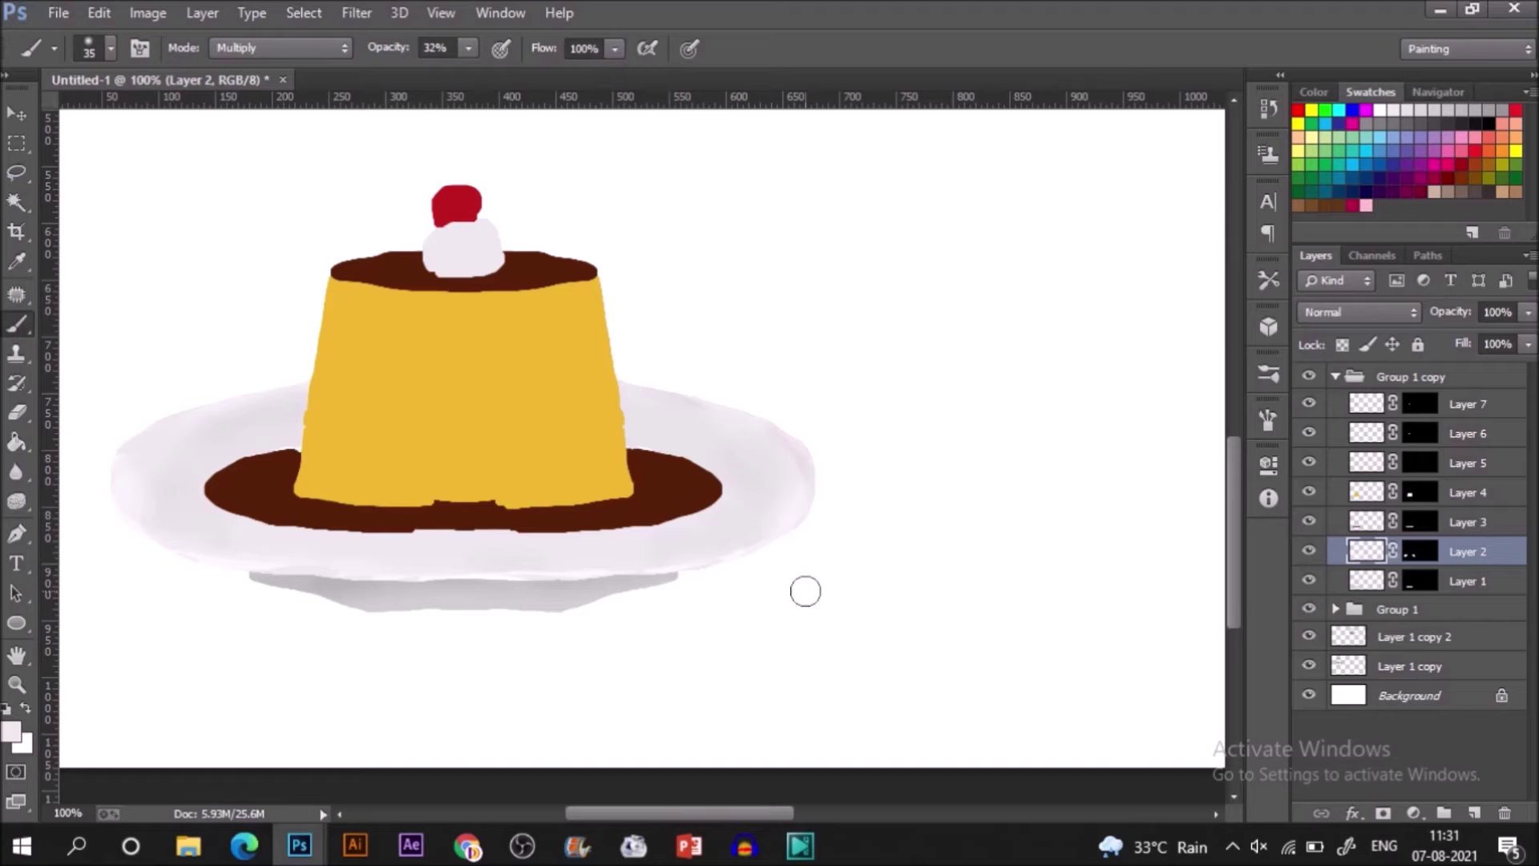
# - Sample the caramel's dark brown, set the brush to Soft Light and darken the left of the caramel pool on Layer 3
pyautogui.press('i')
pyautogui.click(662, 469)
pyautogui.click(11, 731)
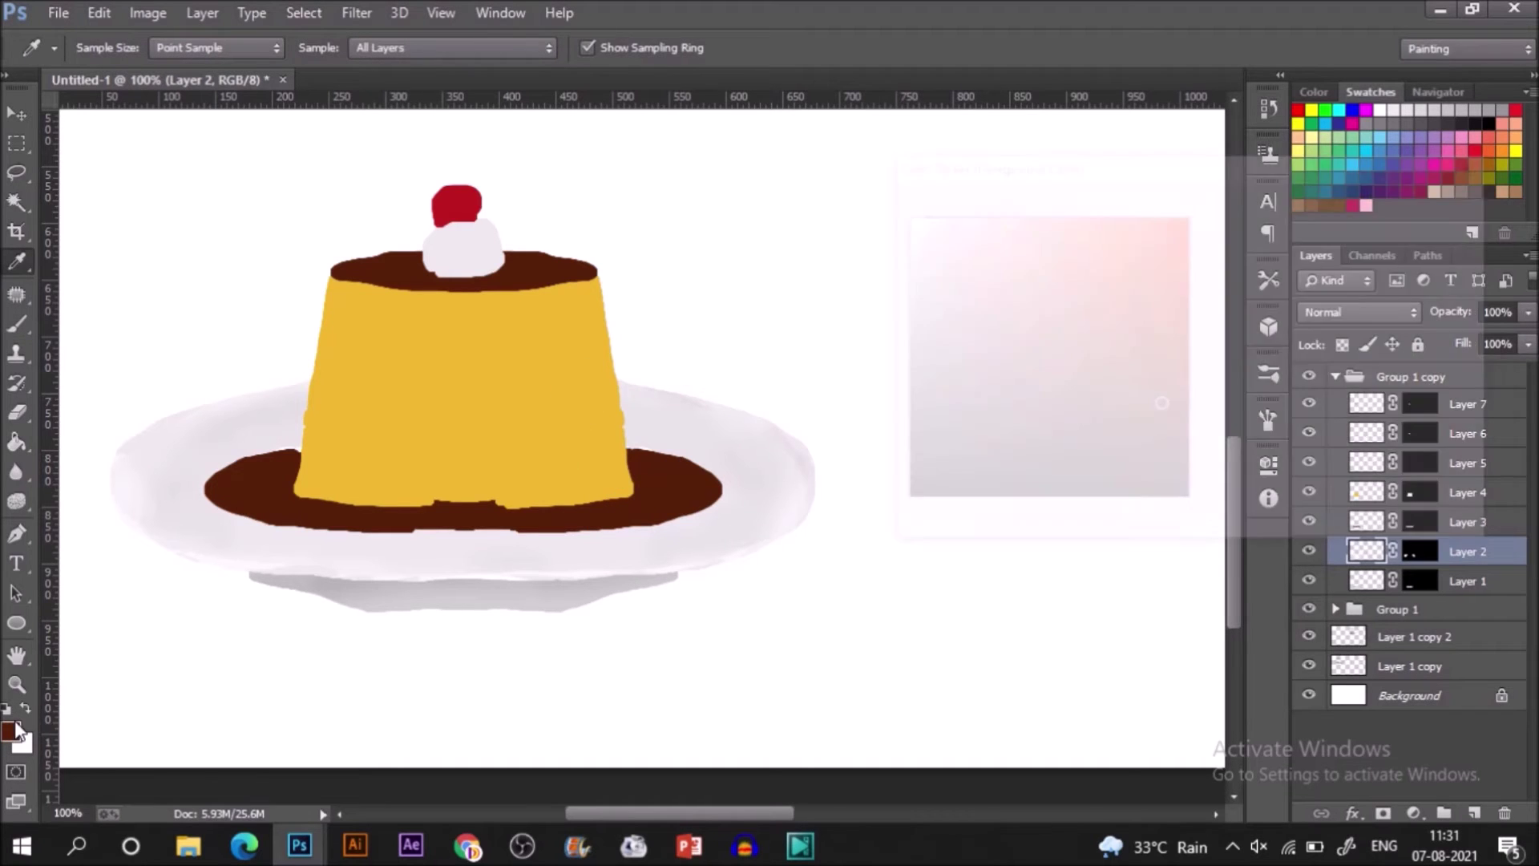
pyautogui.click(1380, 241)
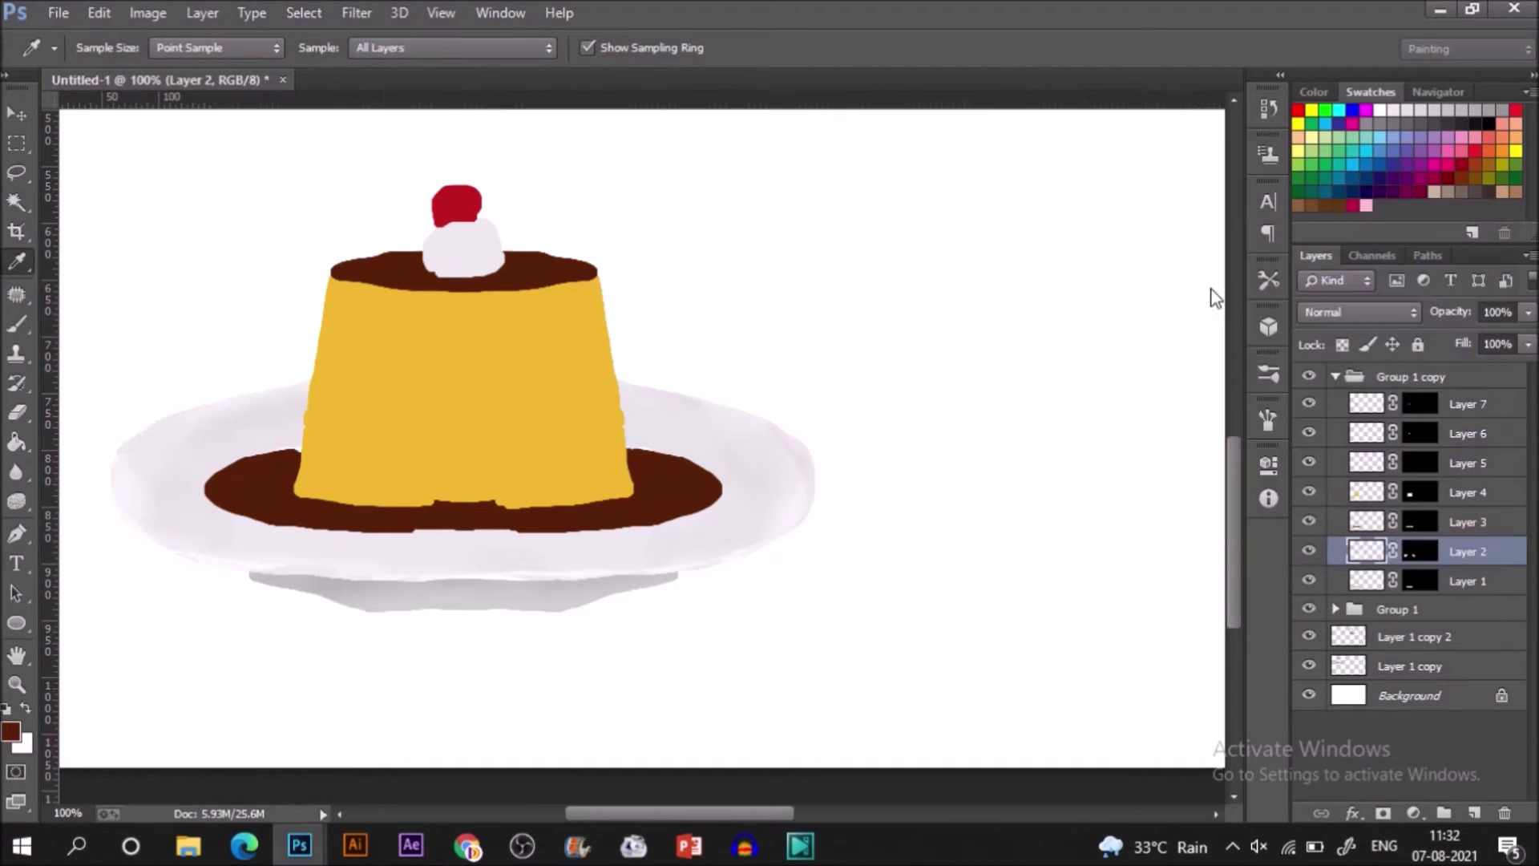
pyautogui.press('b')
pyautogui.click(279, 47)
pyautogui.click(286, 402)
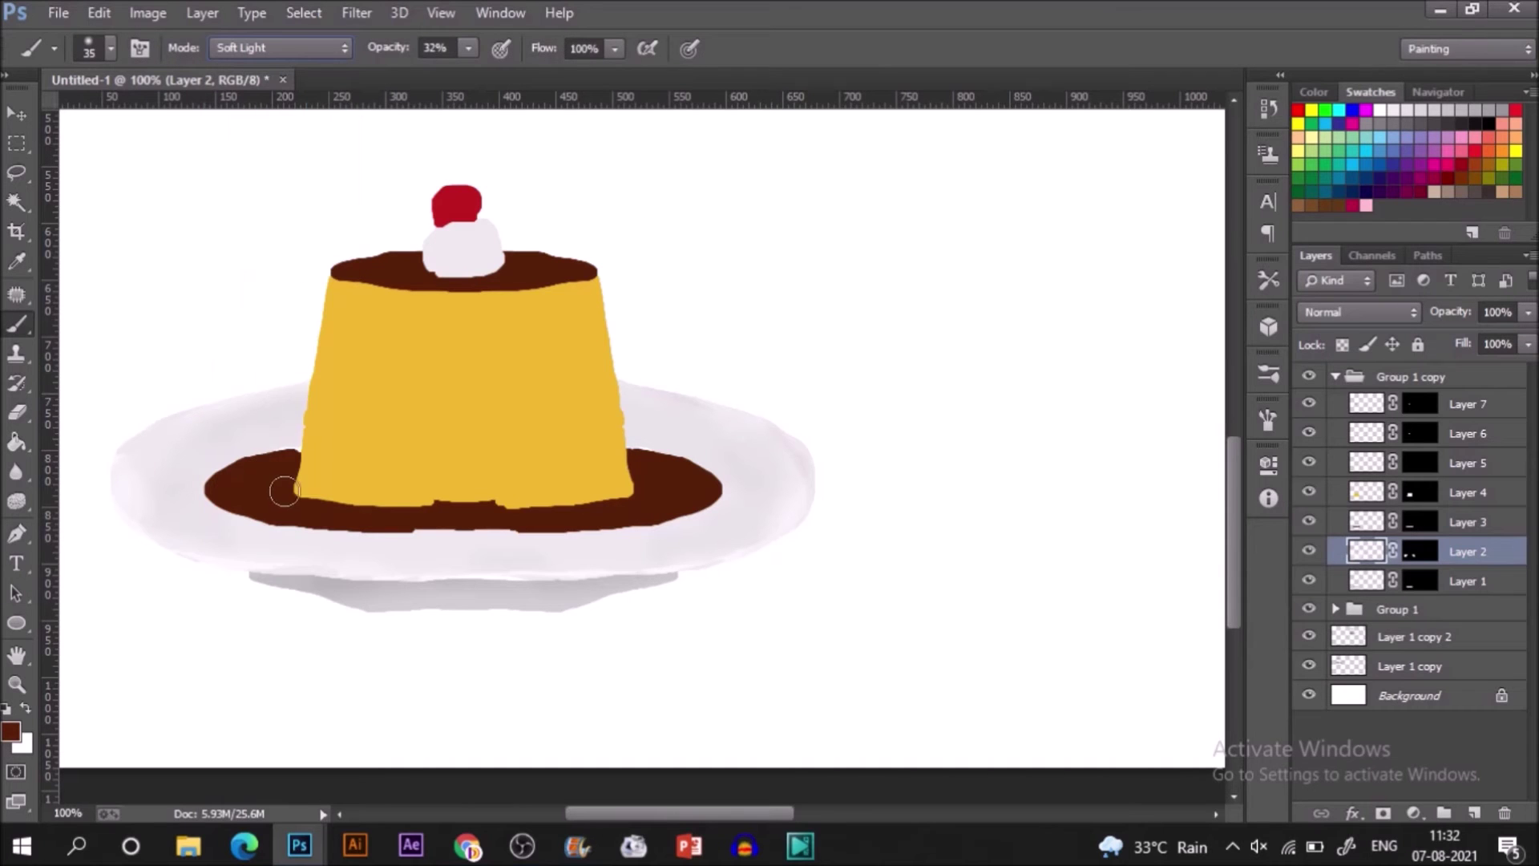
pyautogui.click(1441, 525)
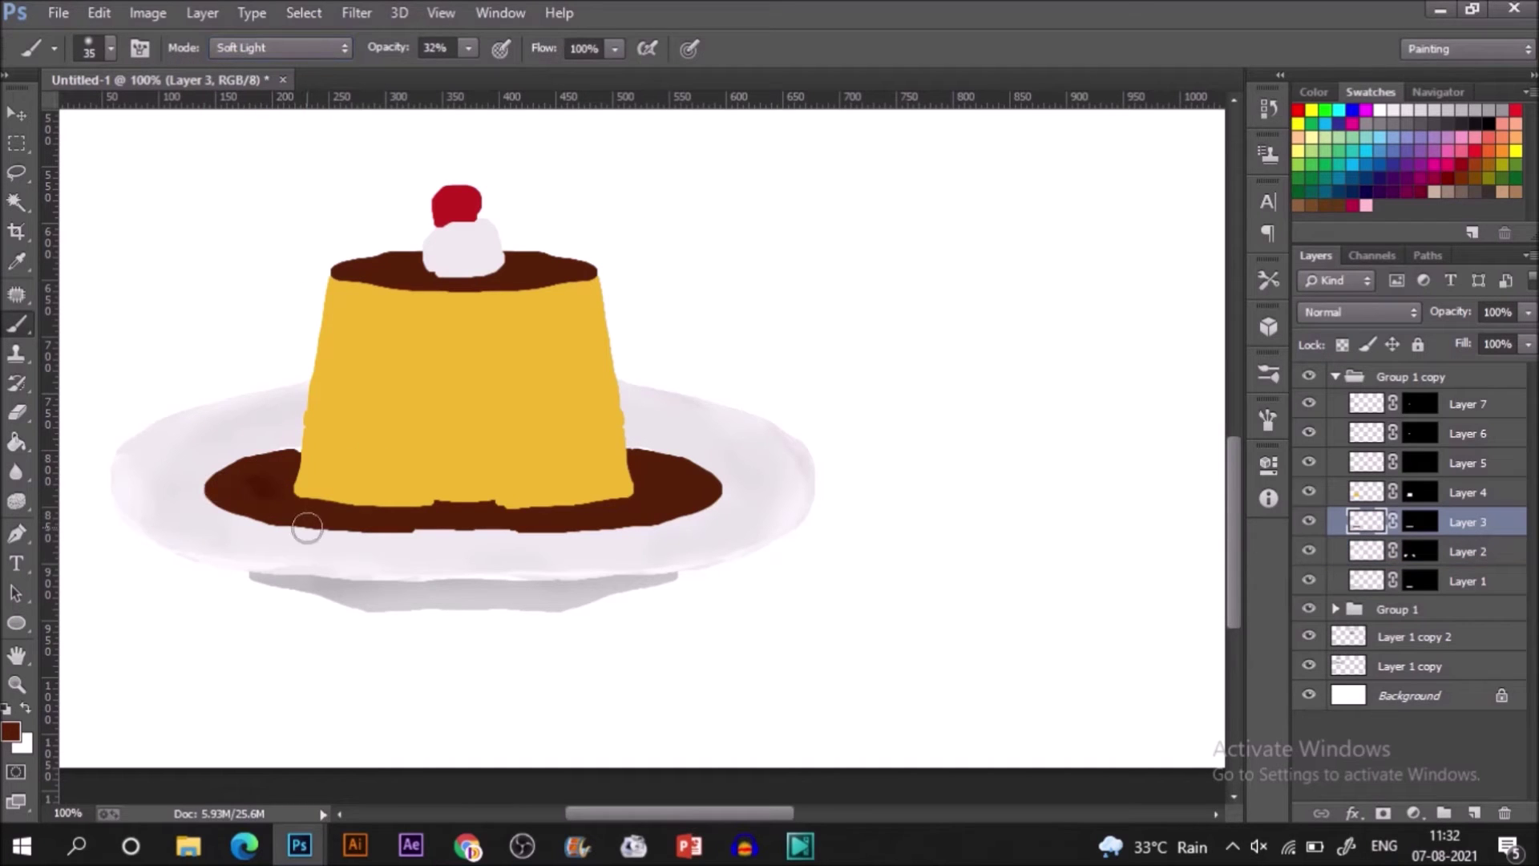
# - Set the foreground to a lighter reddish brown and tint the left part of the caramel pool
pyautogui.click(11, 731)
pyautogui.moveTo(1120, 346); pyautogui.dragTo(1114, 330)
pyautogui.click(1420, 201)
pyautogui.click(1268, 373)
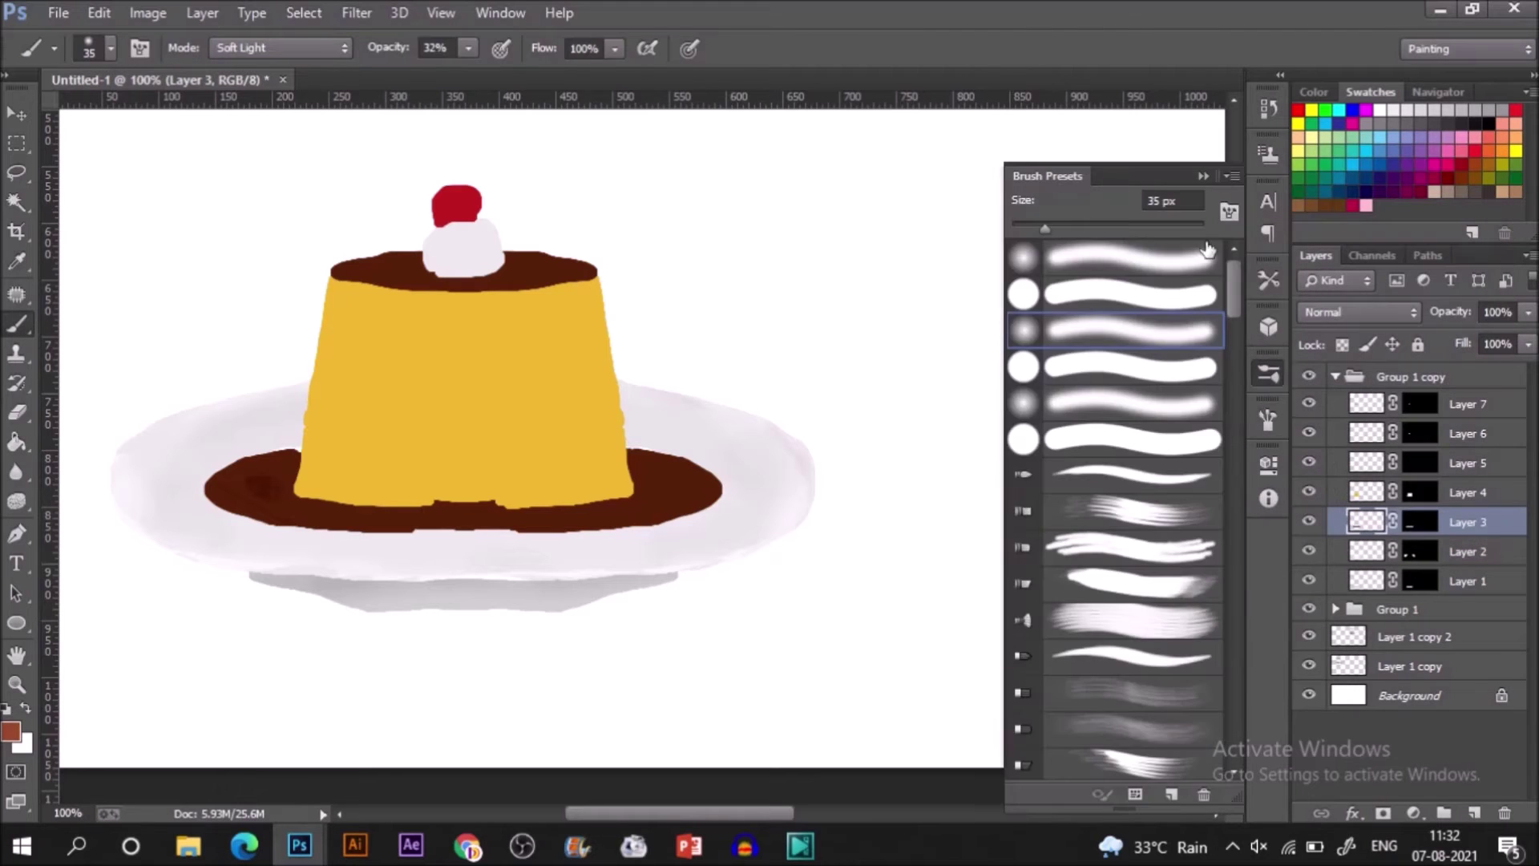
pyautogui.click(1208, 178)
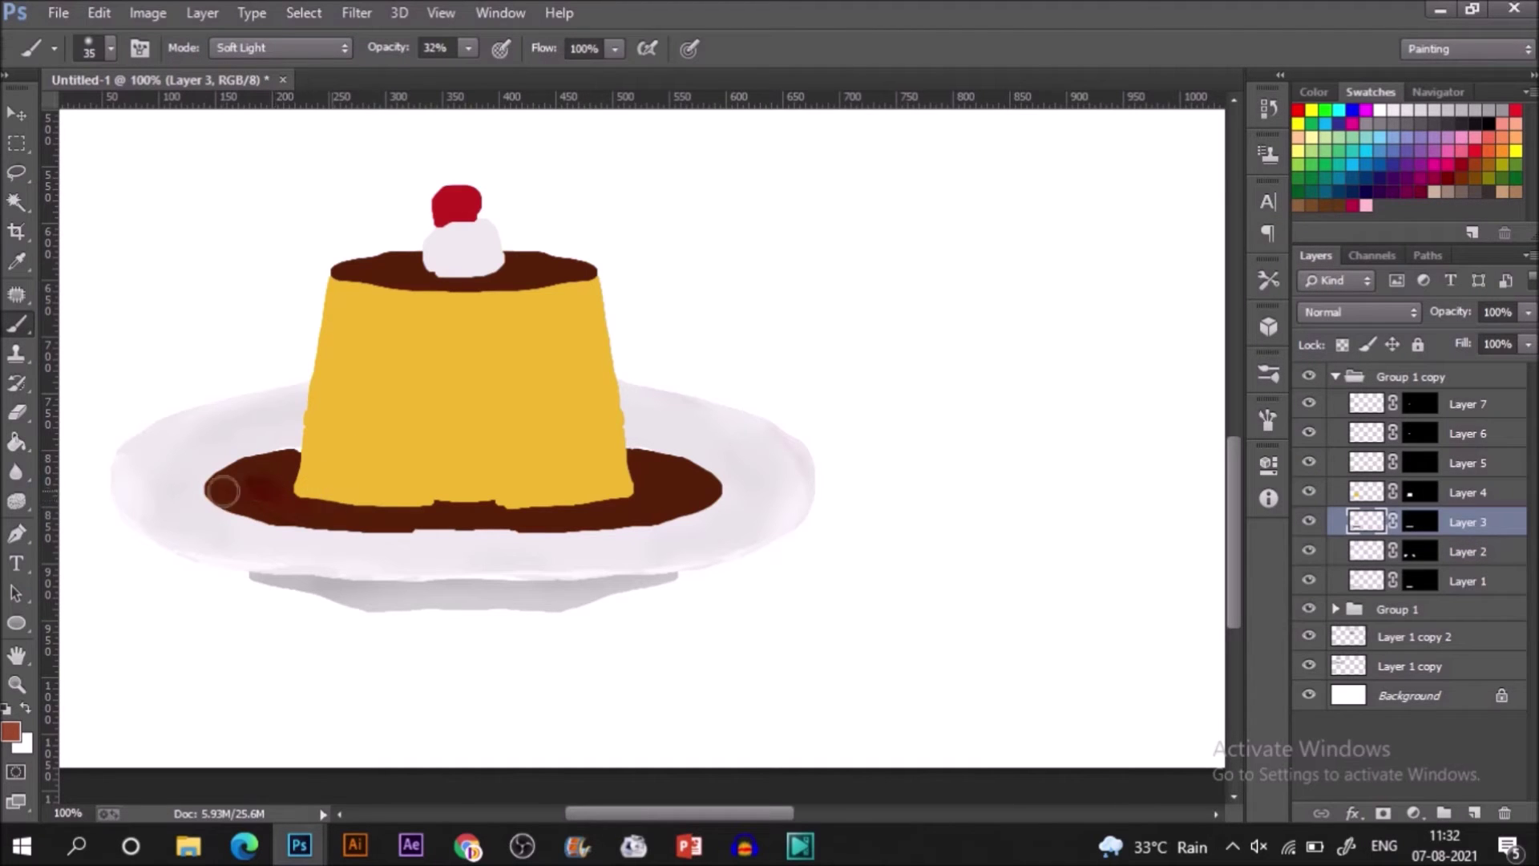
# - Switch the brush to Normal mode with a soft round tip and paint reddish-brown highlights across the caramel pool
pyautogui.click(321, 50)
pyautogui.click(320, 72)
pyautogui.moveTo(265, 474)
pyautogui.mouseDown()
pyautogui.moveTo(289, 507)
pyautogui.moveTo(292, 472)
pyautogui.moveTo(249, 485)
pyautogui.moveTo(426, 519)
pyautogui.moveTo(517, 506)
pyautogui.moveTo(365, 503)
pyautogui.moveTo(583, 509)
pyautogui.moveTo(653, 473)
pyautogui.mouseUp()
pyautogui.click(1268, 374)
pyautogui.click(1199, 260)
pyautogui.click(1204, 176)
pyautogui.moveTo(405, 515); pyautogui.dragTo(603, 491)
# - Sample the caramel brown, darken the foreground to 3b1706 and shade the caramel pool around the pudding's base
pyautogui.keyDown('alt'); pyautogui.click(712, 487); pyautogui.keyUp('alt')
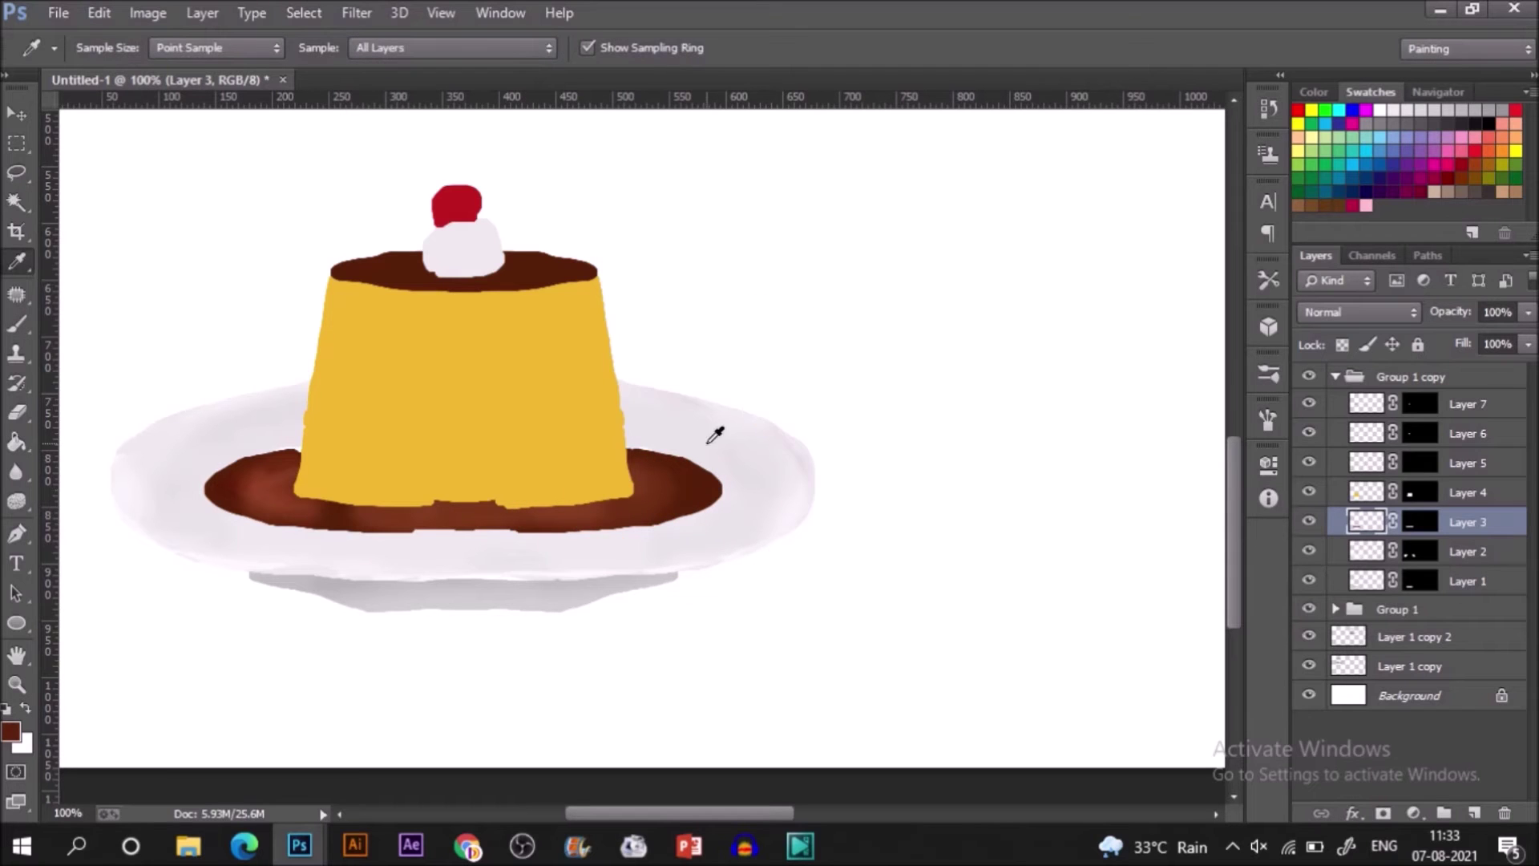
pyautogui.click(11, 731)
pyautogui.click(1156, 443)
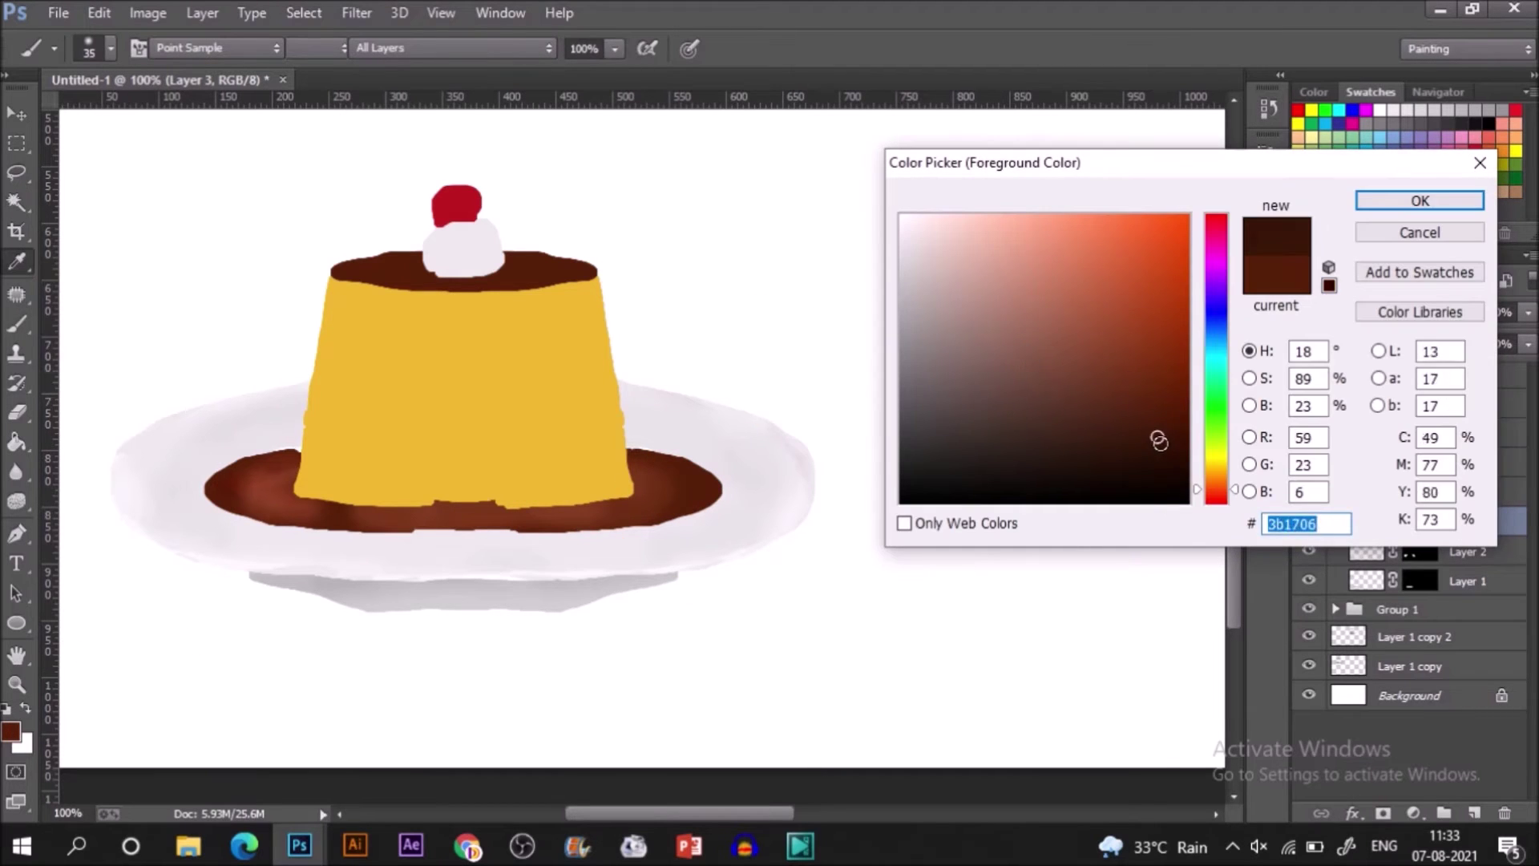
pyautogui.click(1366, 204)
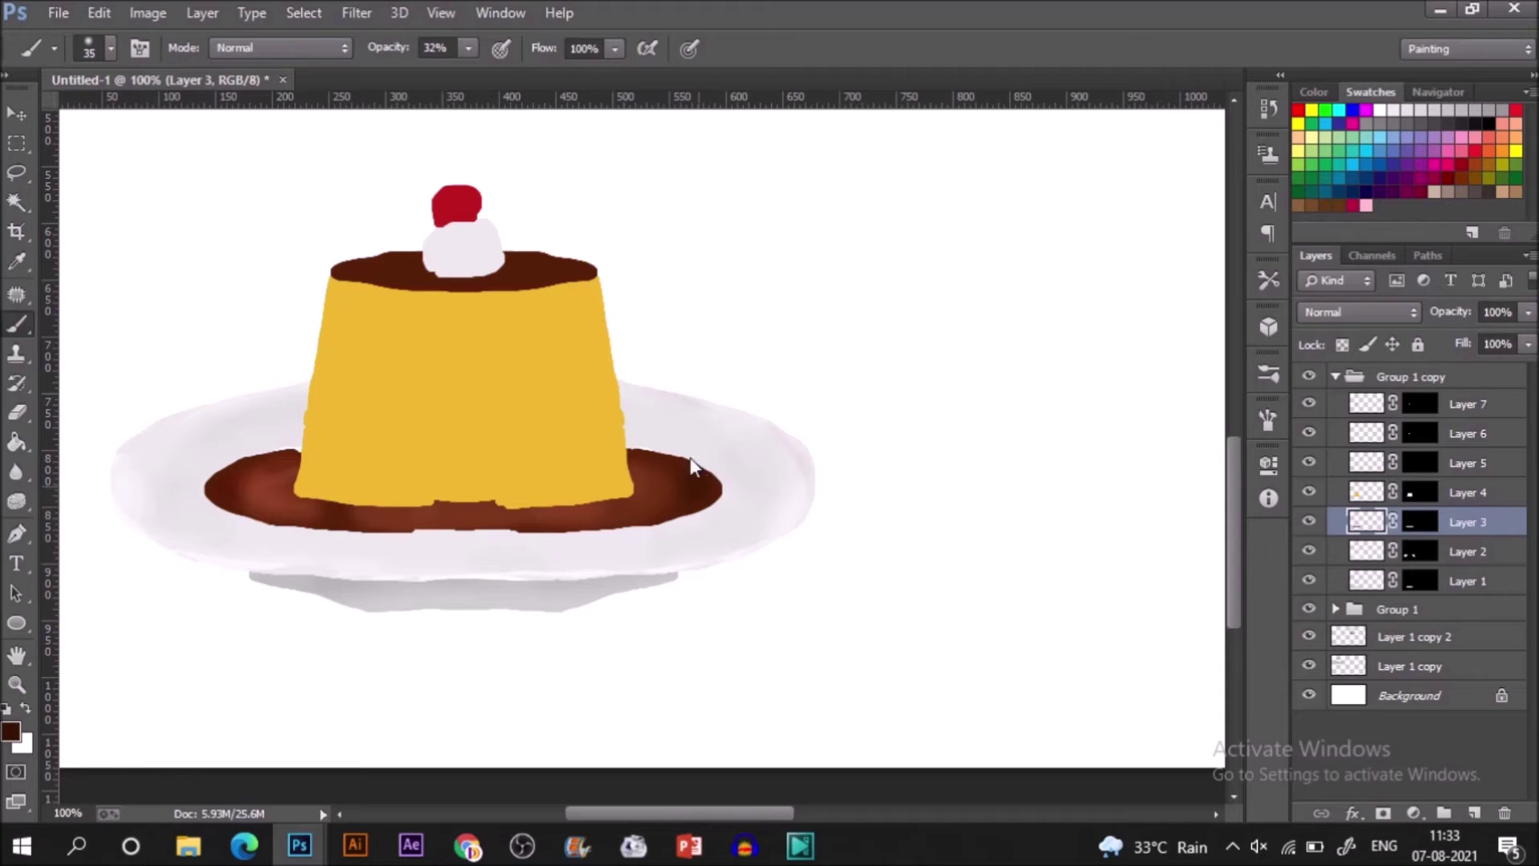
pyautogui.moveTo(333, 517)
pyautogui.mouseDown()
pyautogui.moveTo(294, 467)
pyautogui.moveTo(238, 483)
pyautogui.moveTo(270, 470)
pyautogui.moveTo(297, 507)
pyautogui.moveTo(253, 480)
pyautogui.mouseUp()
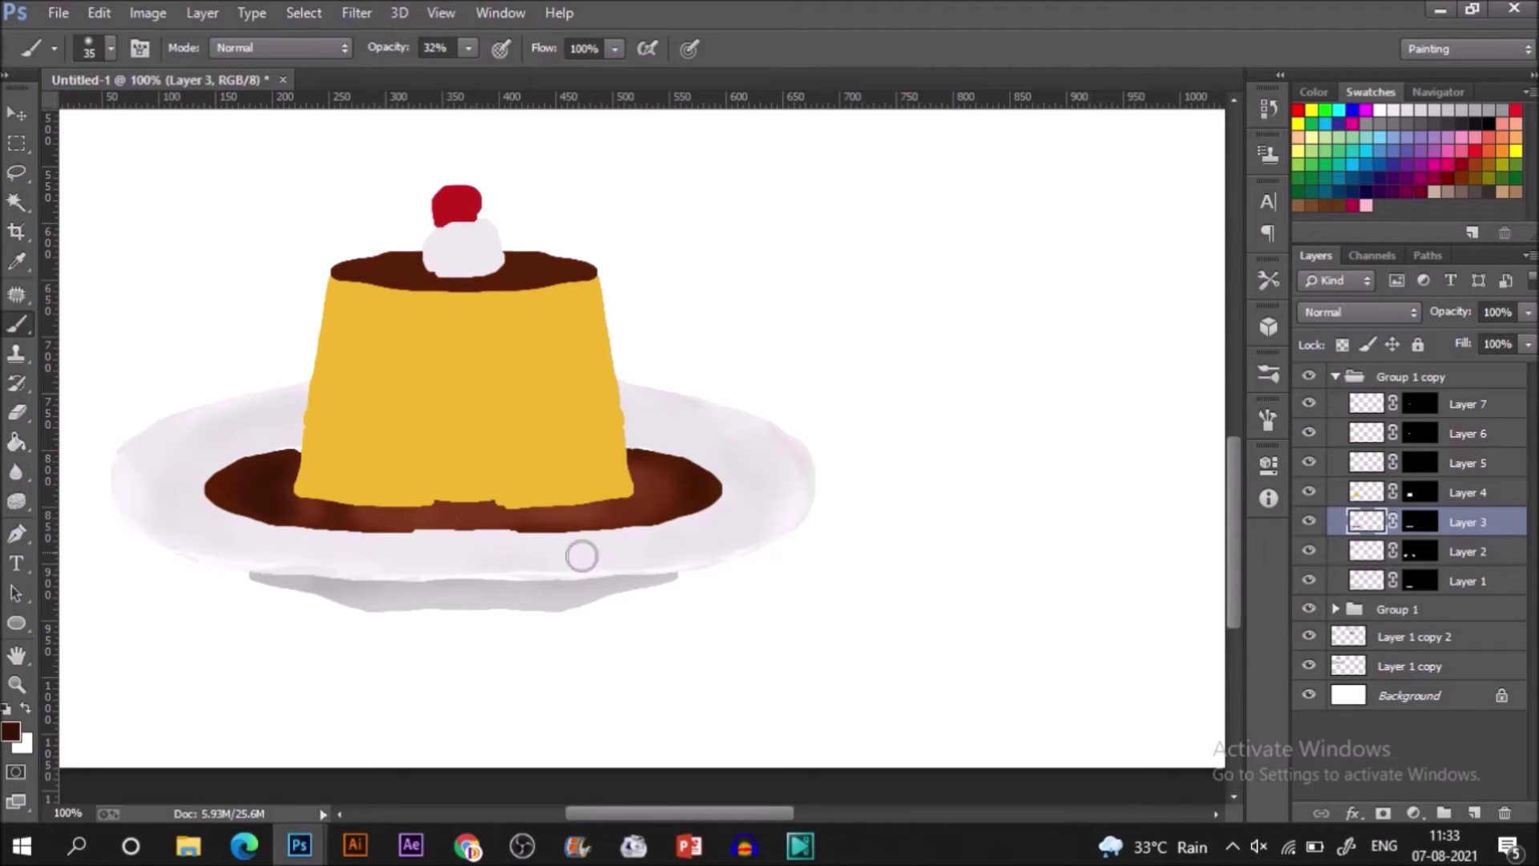
# - Target Layer 3's mask and paint it white with a 20 px brush at 97% opacity along the caramel pool's front edge
pyautogui.click(1268, 374)
pyautogui.click(1269, 373)
pyautogui.click(1411, 525)
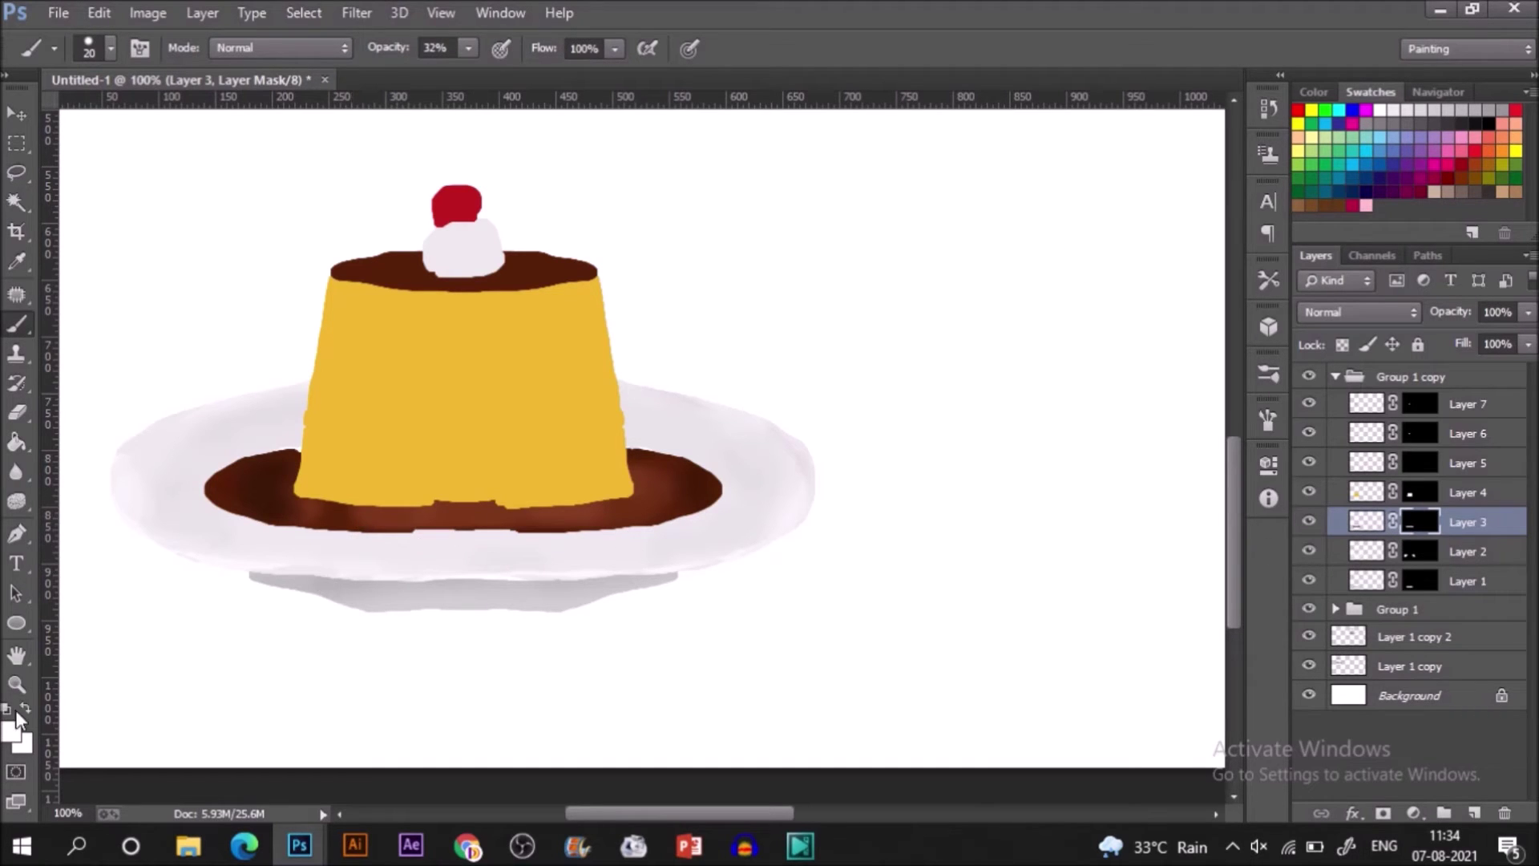
pyautogui.moveTo(410, 538); pyautogui.dragTo(538, 520)
pyautogui.hotkey('ctrl', 'z')
pyautogui.moveTo(407, 532); pyautogui.dragTo(536, 521)
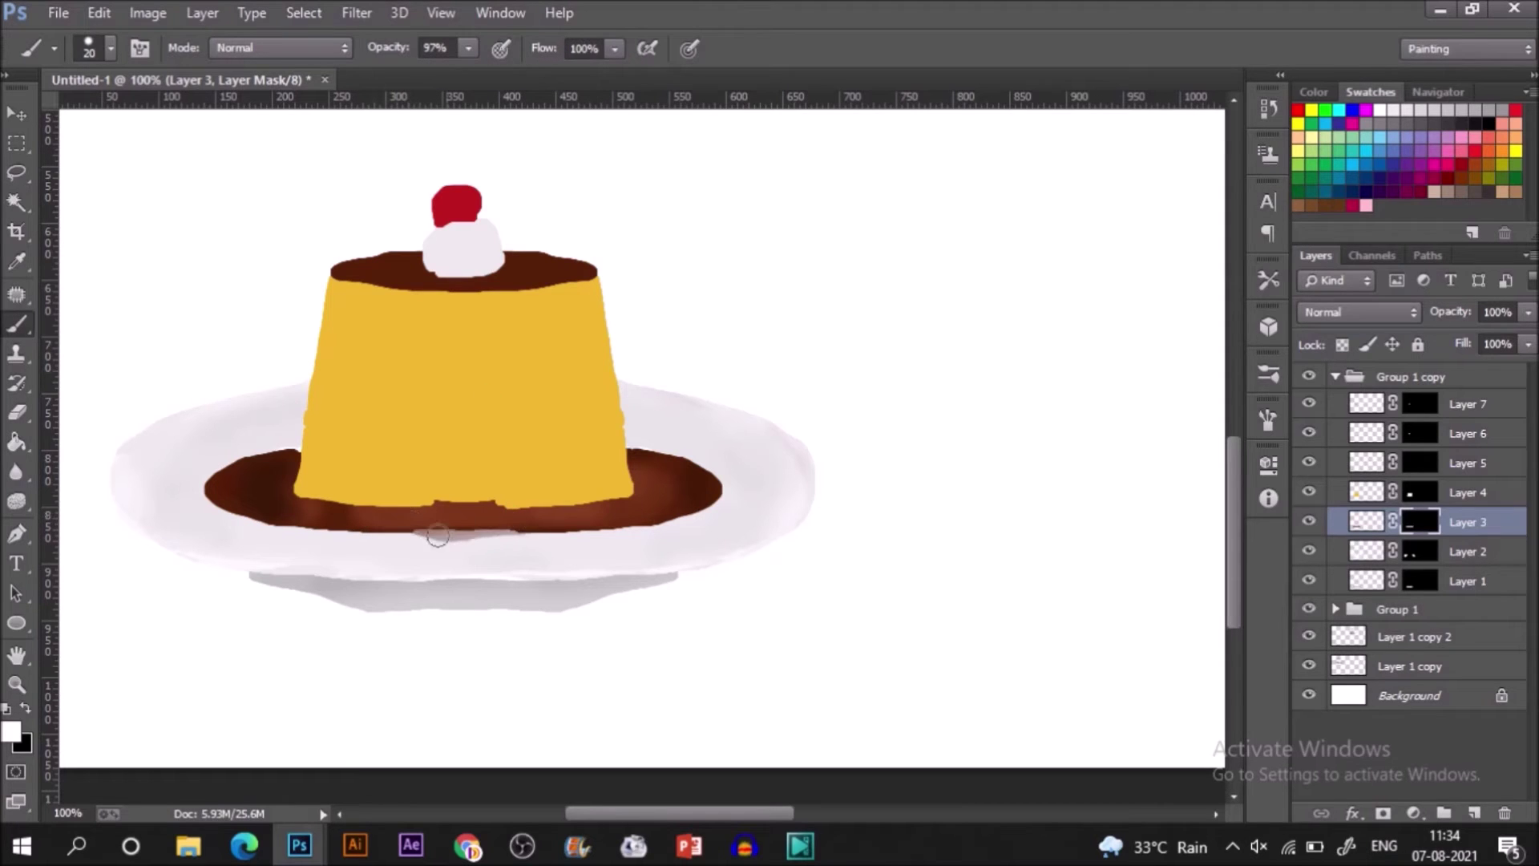
# - Extend Layer 3's mask below the caramel pool's front edge, target the layer's artwork, and darken that patch and the pudding's base at 26% opacity
pyautogui.hotkey('ctrl', 'z')
pyautogui.moveTo(414, 529)
pyautogui.mouseDown()
pyautogui.moveTo(470, 523)
pyautogui.moveTo(449, 531)
pyautogui.mouseUp()
pyautogui.click(1367, 522)
pyautogui.moveTo(409, 527)
pyautogui.mouseDown()
pyautogui.moveTo(488, 540)
pyautogui.moveTo(394, 543)
pyautogui.moveTo(425, 538)
pyautogui.mouseUp()
pyautogui.hotkey('ctrl', 'alt', 'z')
pyautogui.hotkey('ctrl', 'alt', 'z')
pyautogui.moveTo(468, 48); pyautogui.dragTo(393, 81)
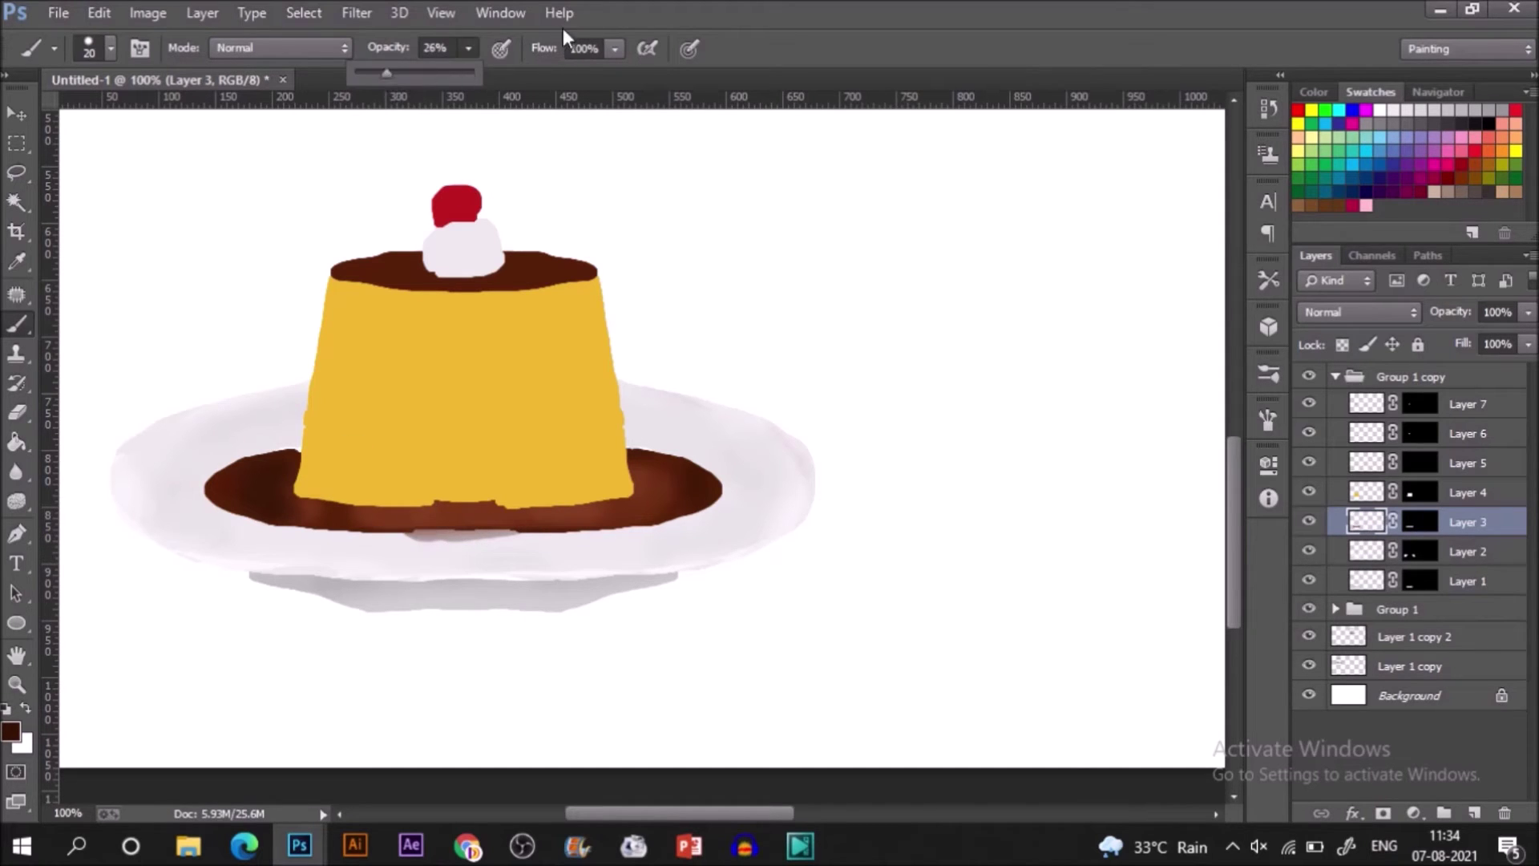
pyautogui.moveTo(406, 539)
pyautogui.mouseDown()
pyautogui.moveTo(518, 537)
pyautogui.moveTo(403, 541)
pyautogui.moveTo(492, 539)
pyautogui.mouseUp()
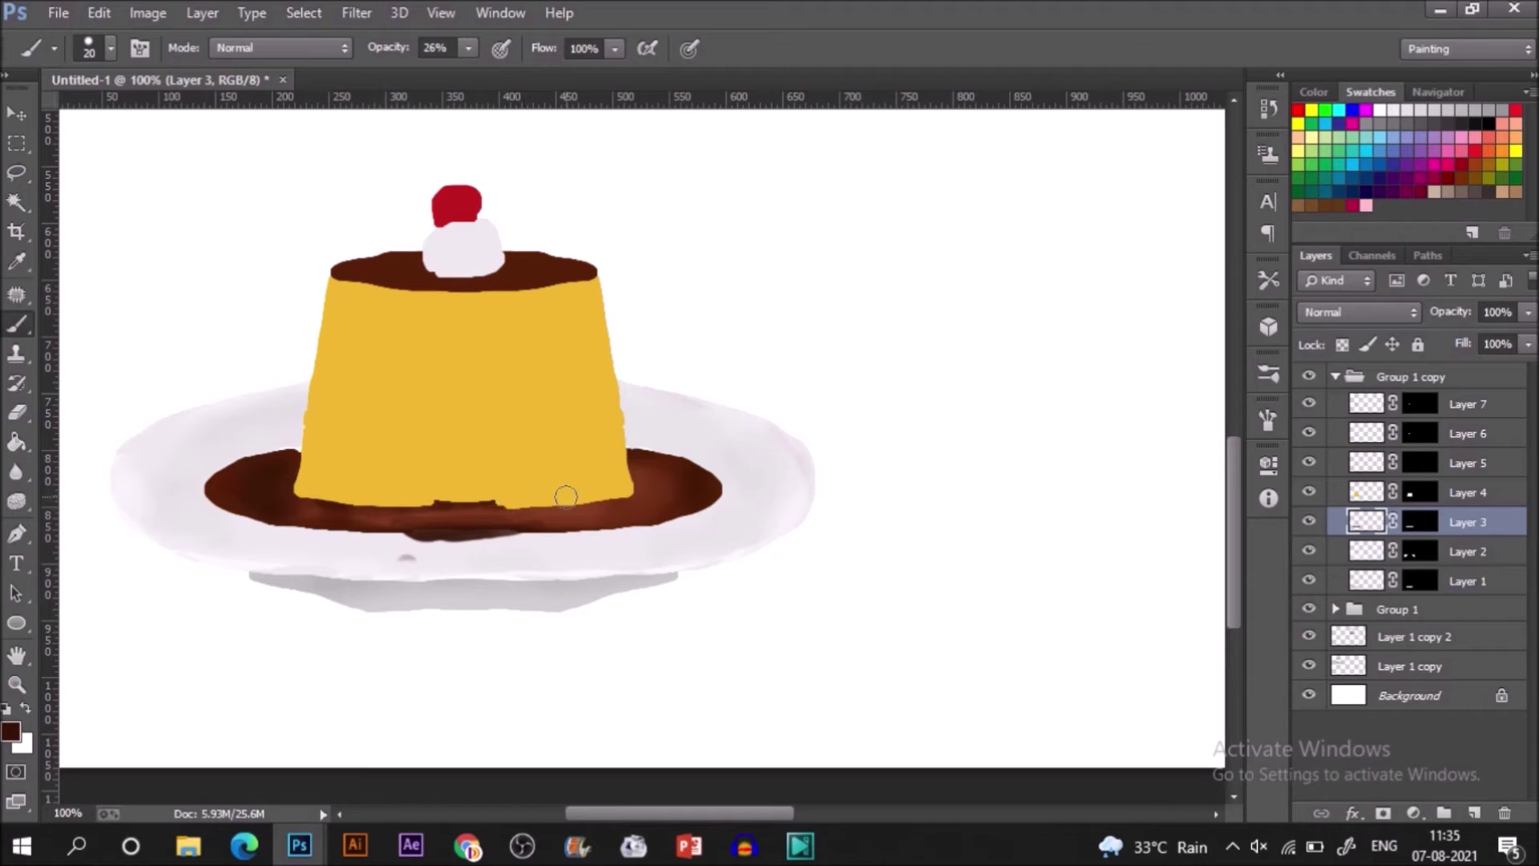
pyautogui.moveTo(602, 501); pyautogui.dragTo(630, 489)
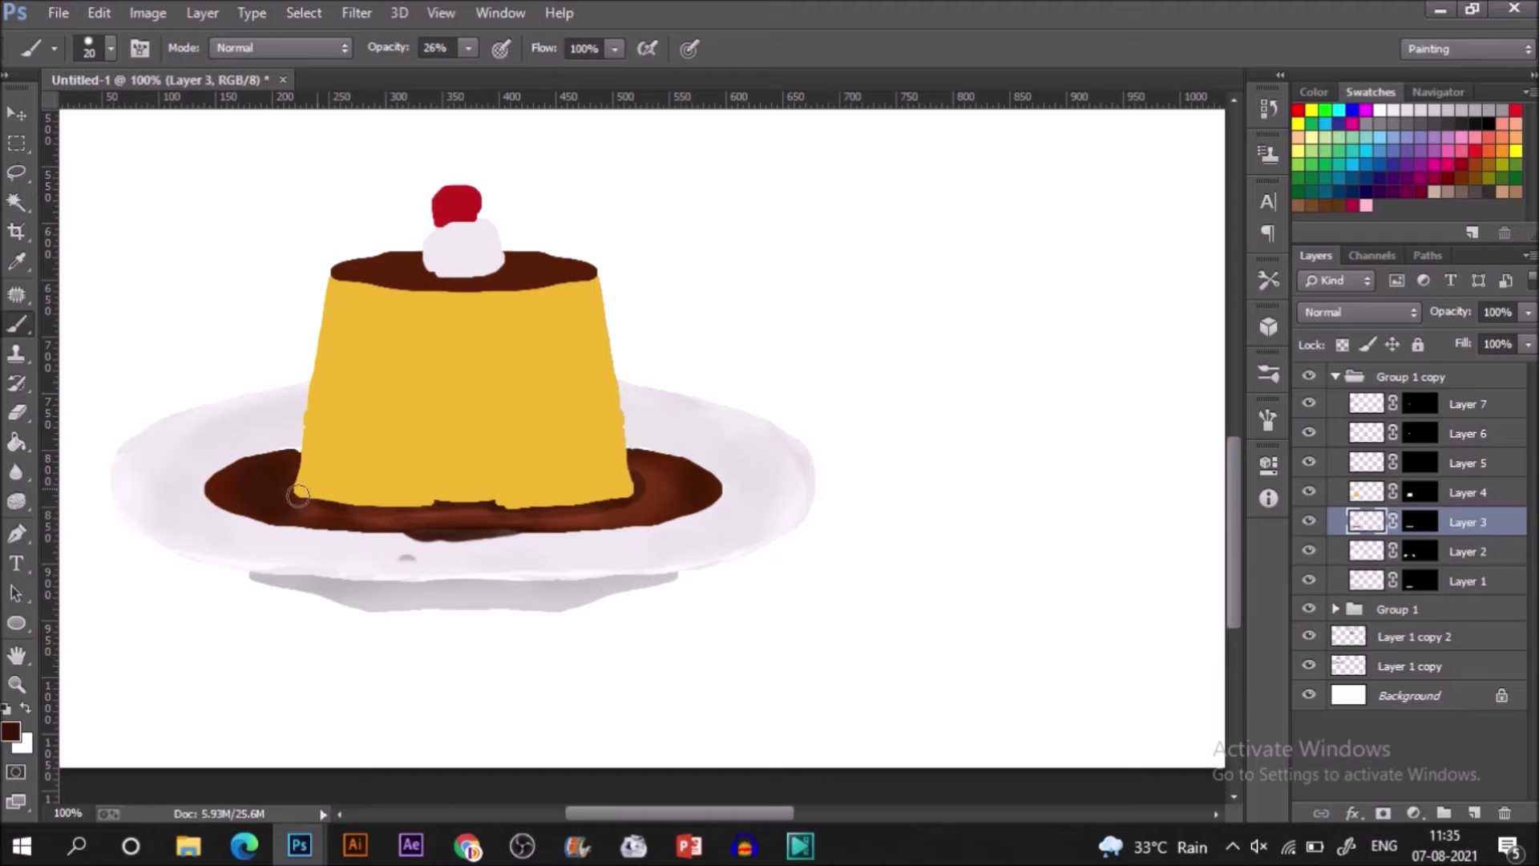
# - Target Layer 4, sample the pudding's yellow and shift its hue to set the foreground to orange eb972a
pyautogui.click(1472, 494)
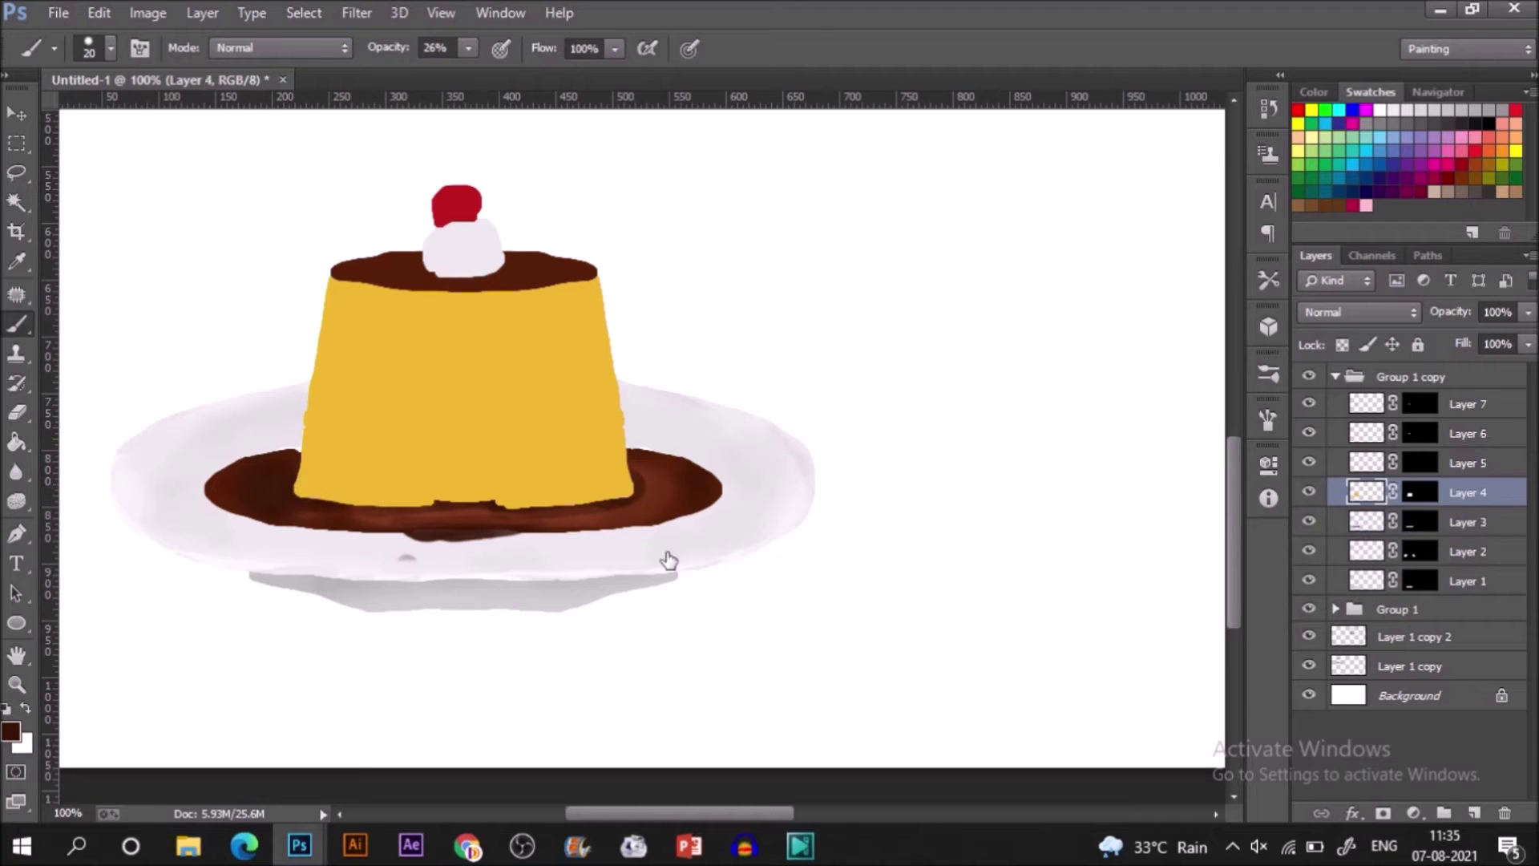
pyautogui.click(19, 730)
pyautogui.click(561, 417)
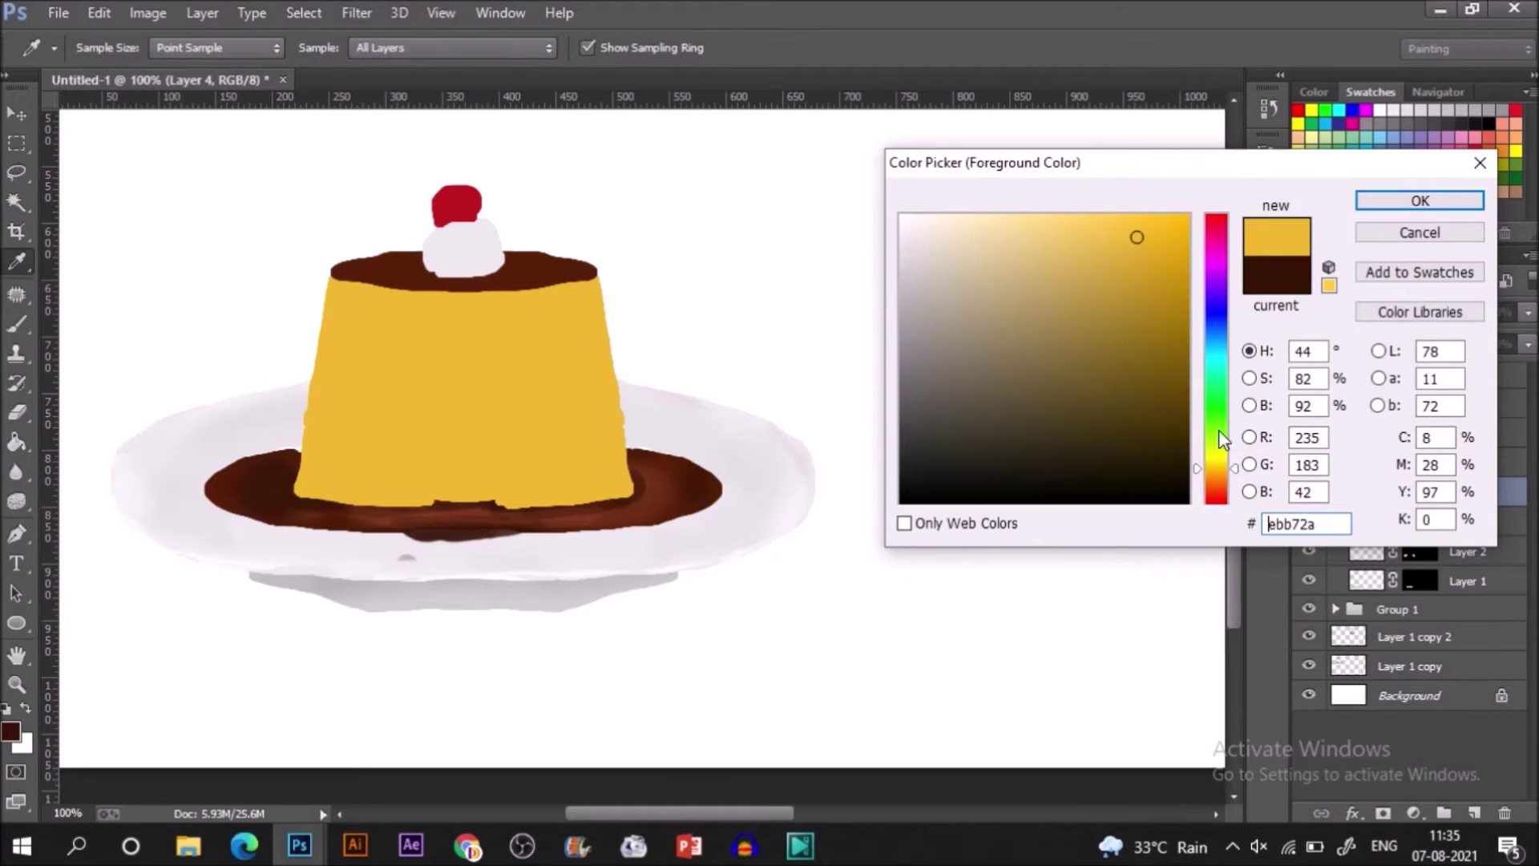
pyautogui.click(1214, 476)
pyautogui.click(1387, 207)
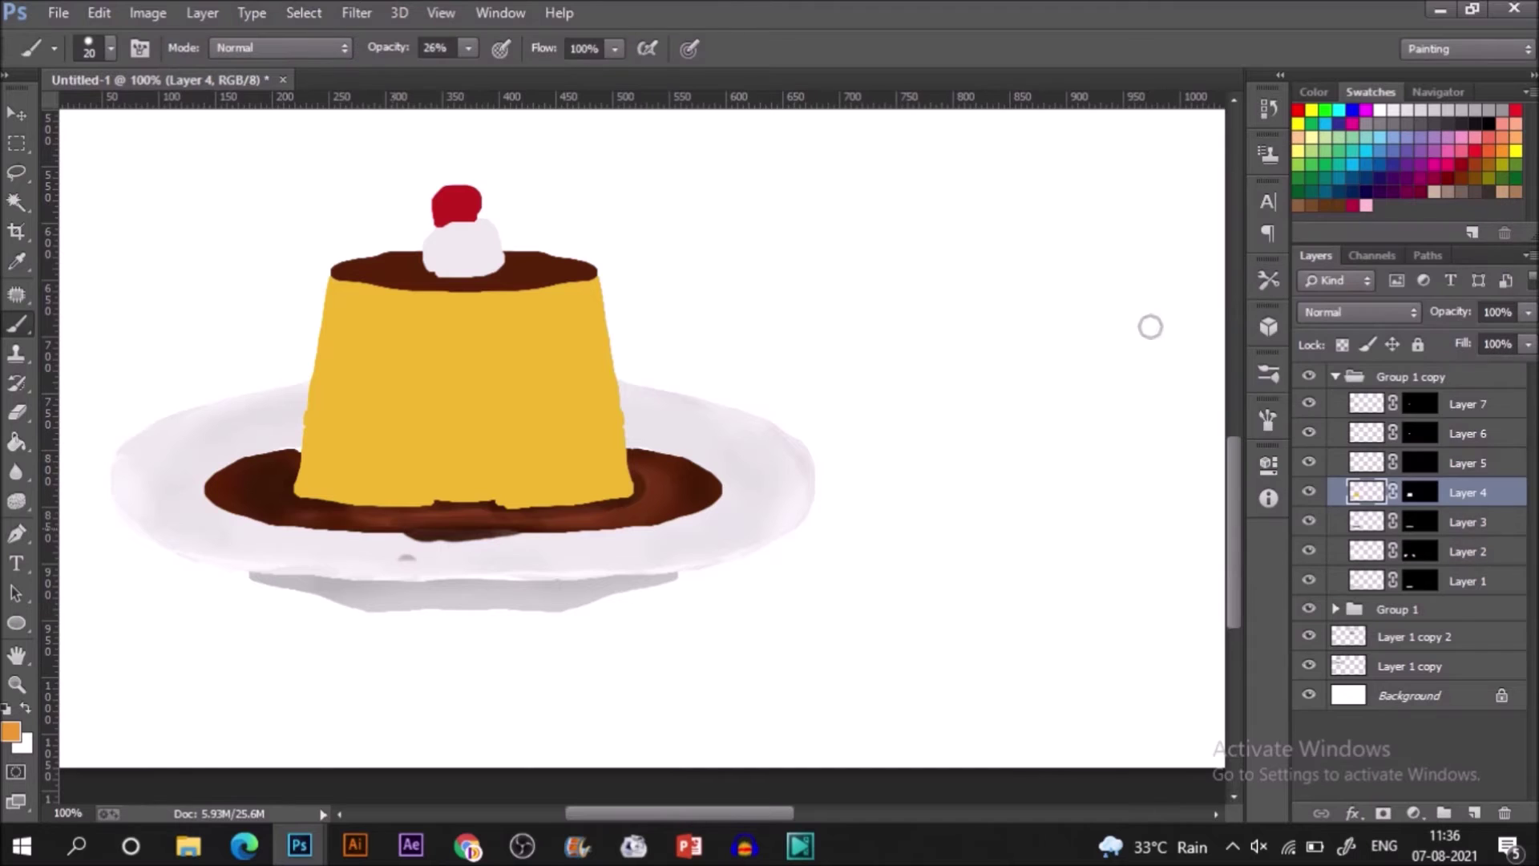
# - Choose a soft round brush at 45 px and 44% opacity and shade the pudding's sides and lower edge in orange
pyautogui.click(1269, 372)
pyautogui.click(1138, 261)
pyautogui.click(841, 295)
pyautogui.click(469, 49)
pyautogui.click(488, 74)
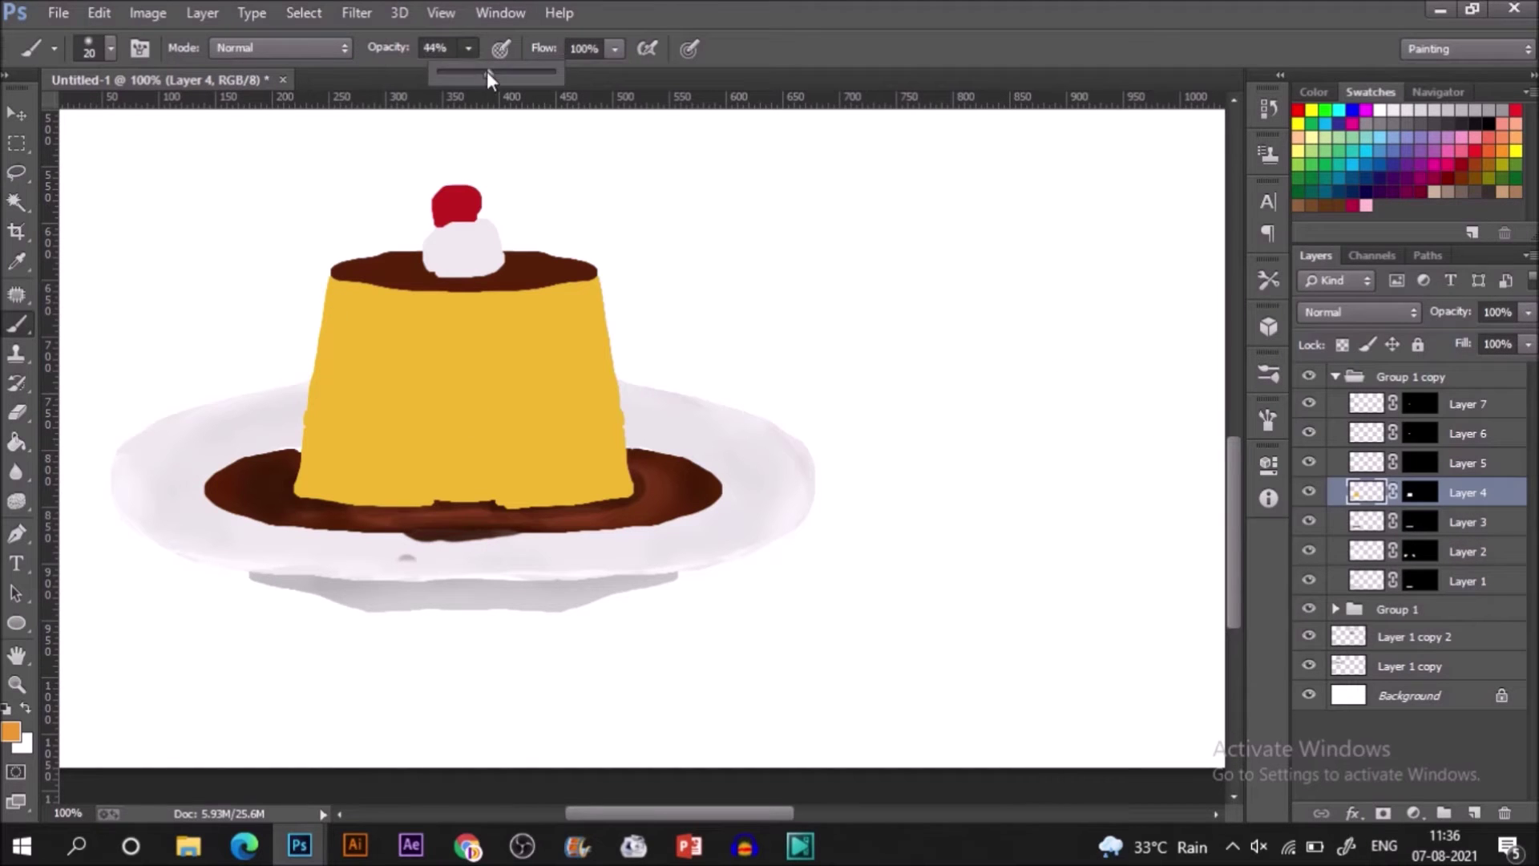
pyautogui.click(679, 16)
pyautogui.moveTo(335, 282); pyautogui.dragTo(286, 464)
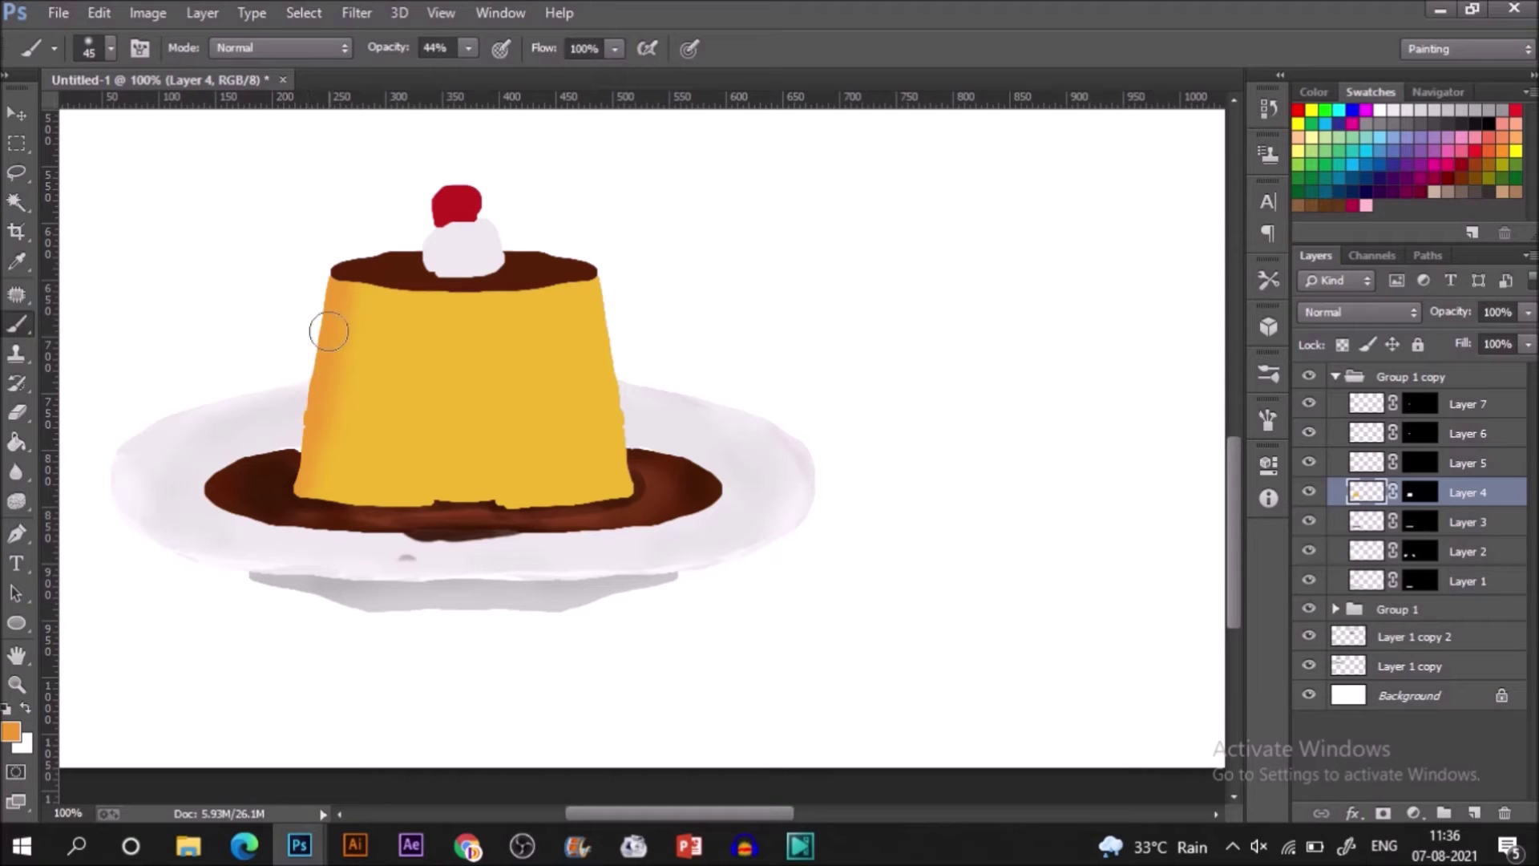
pyautogui.moveTo(585, 372)
pyautogui.mouseDown()
pyautogui.moveTo(555, 304)
pyautogui.moveTo(571, 401)
pyautogui.mouseUp()
pyautogui.moveTo(556, 324); pyautogui.dragTo(563, 283)
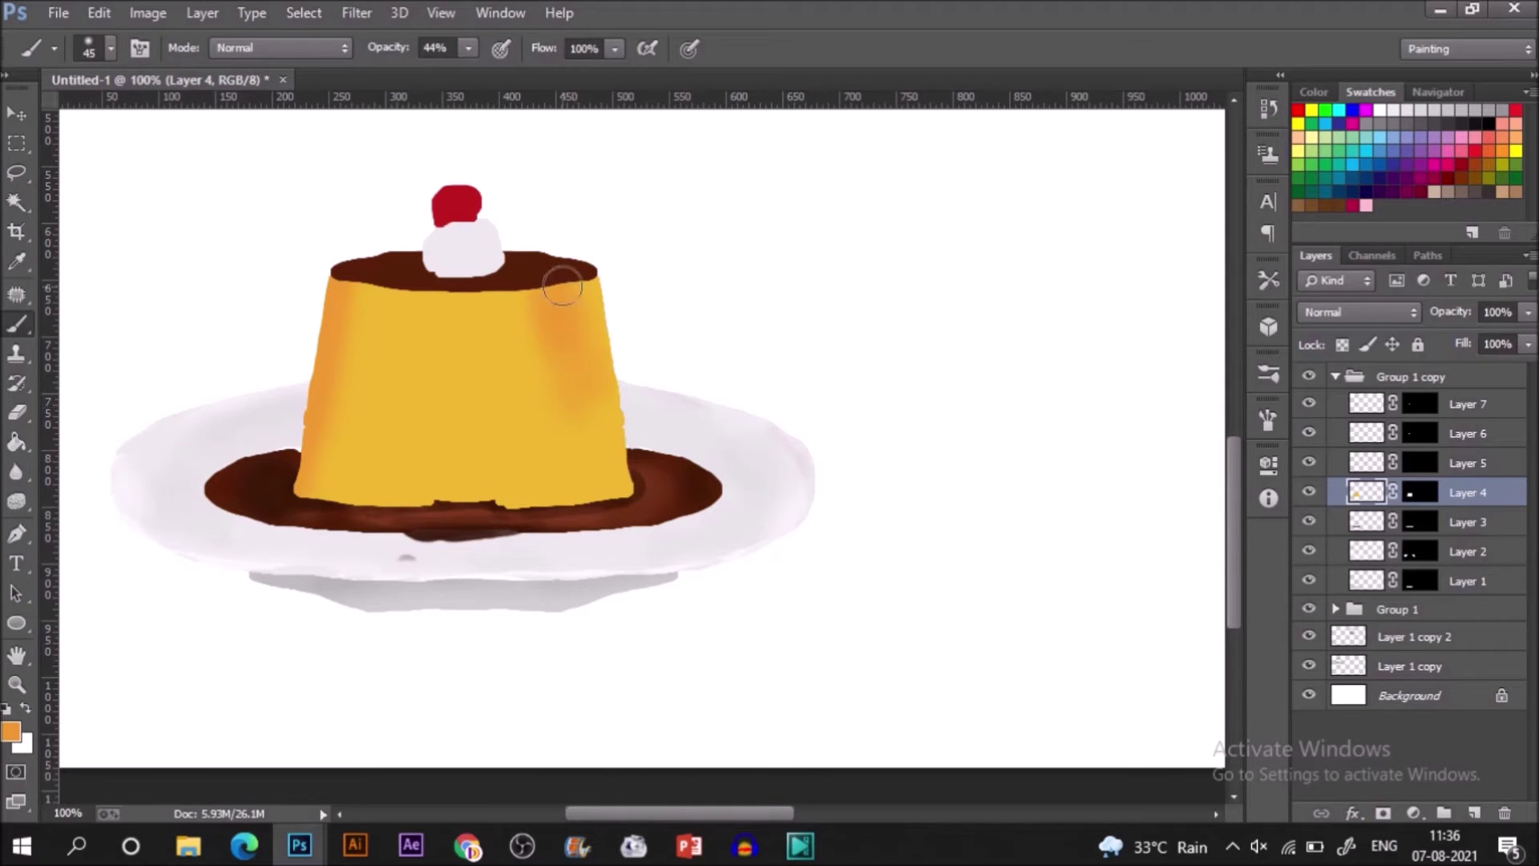
pyautogui.moveTo(543, 503)
pyautogui.mouseDown()
pyautogui.moveTo(645, 495)
pyautogui.moveTo(583, 565)
pyautogui.moveTo(593, 501)
pyautogui.moveTo(643, 512)
pyautogui.moveTo(635, 413)
pyautogui.mouseUp()
pyautogui.moveTo(318, 502); pyautogui.dragTo(440, 512)
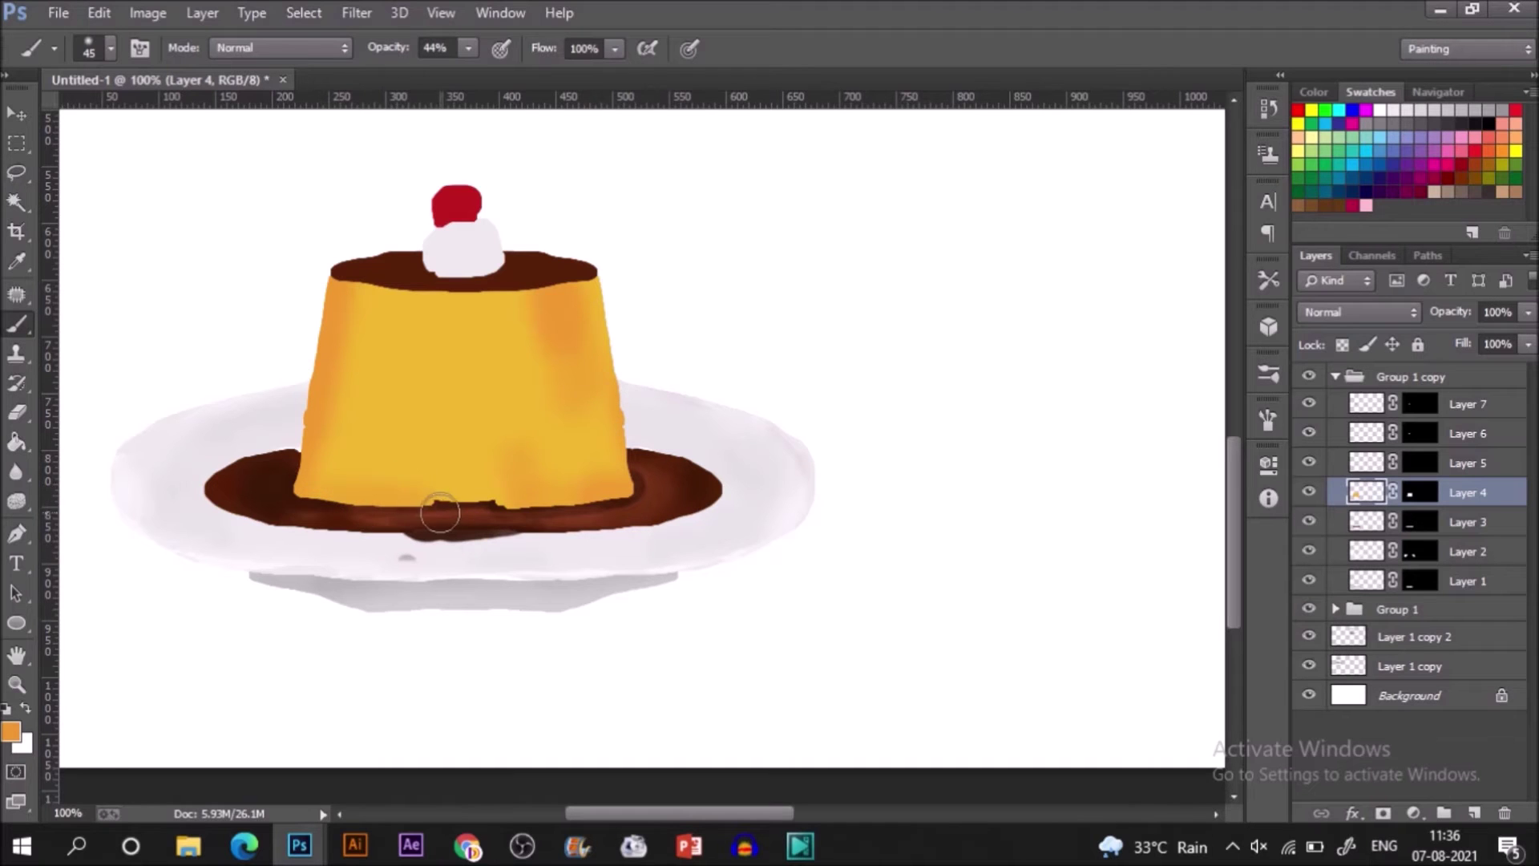
# - Set the foreground to light yellow and paint soft vertical highlights down the pudding's front at 20% brush opacity
pyautogui.click(11, 731)
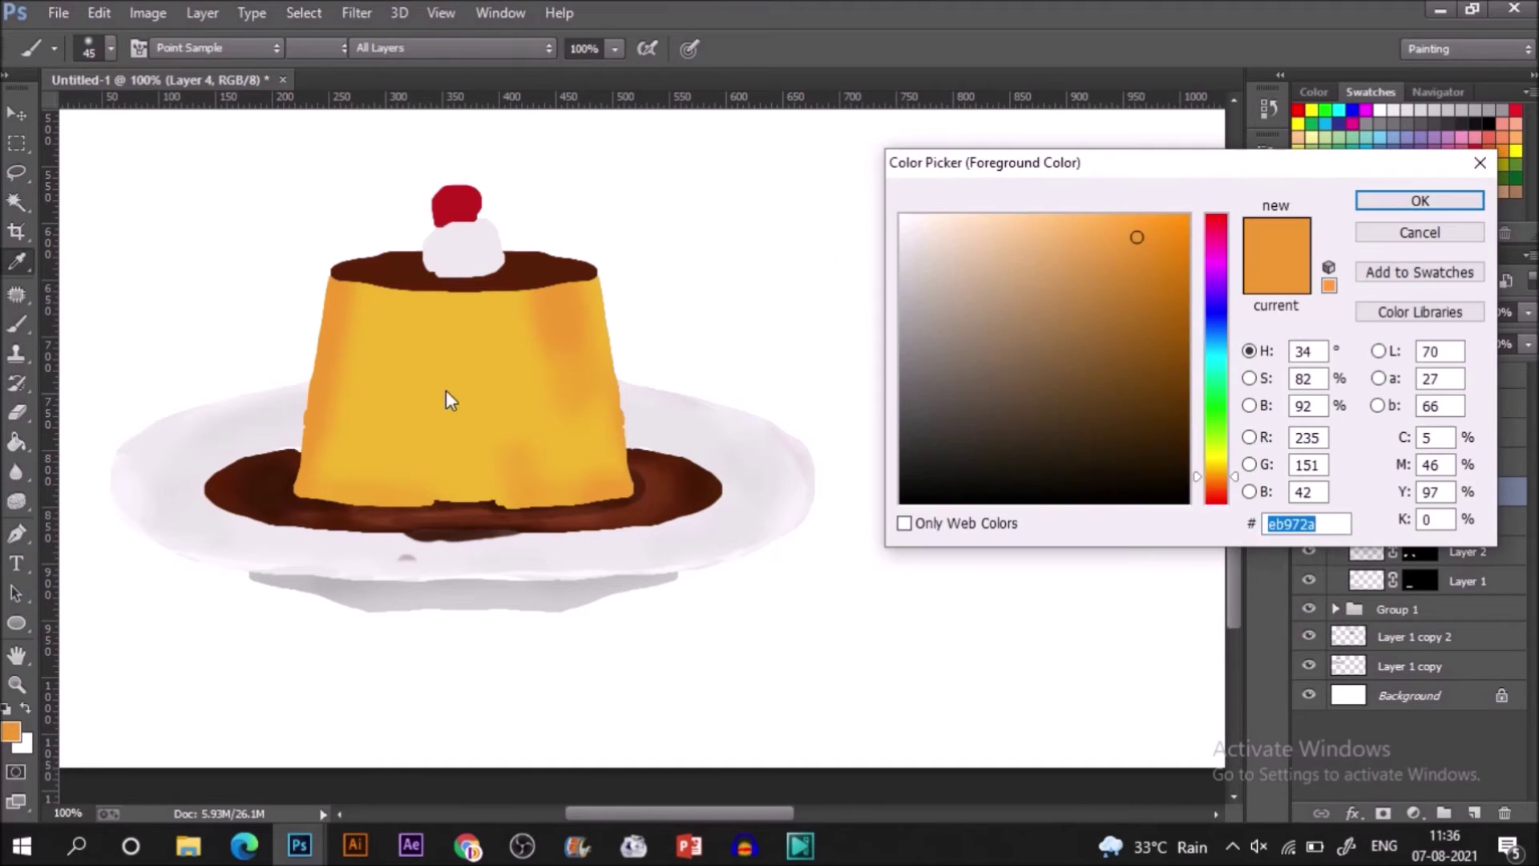
pyautogui.click(1213, 455)
pyautogui.click(1096, 272)
pyautogui.click(1420, 200)
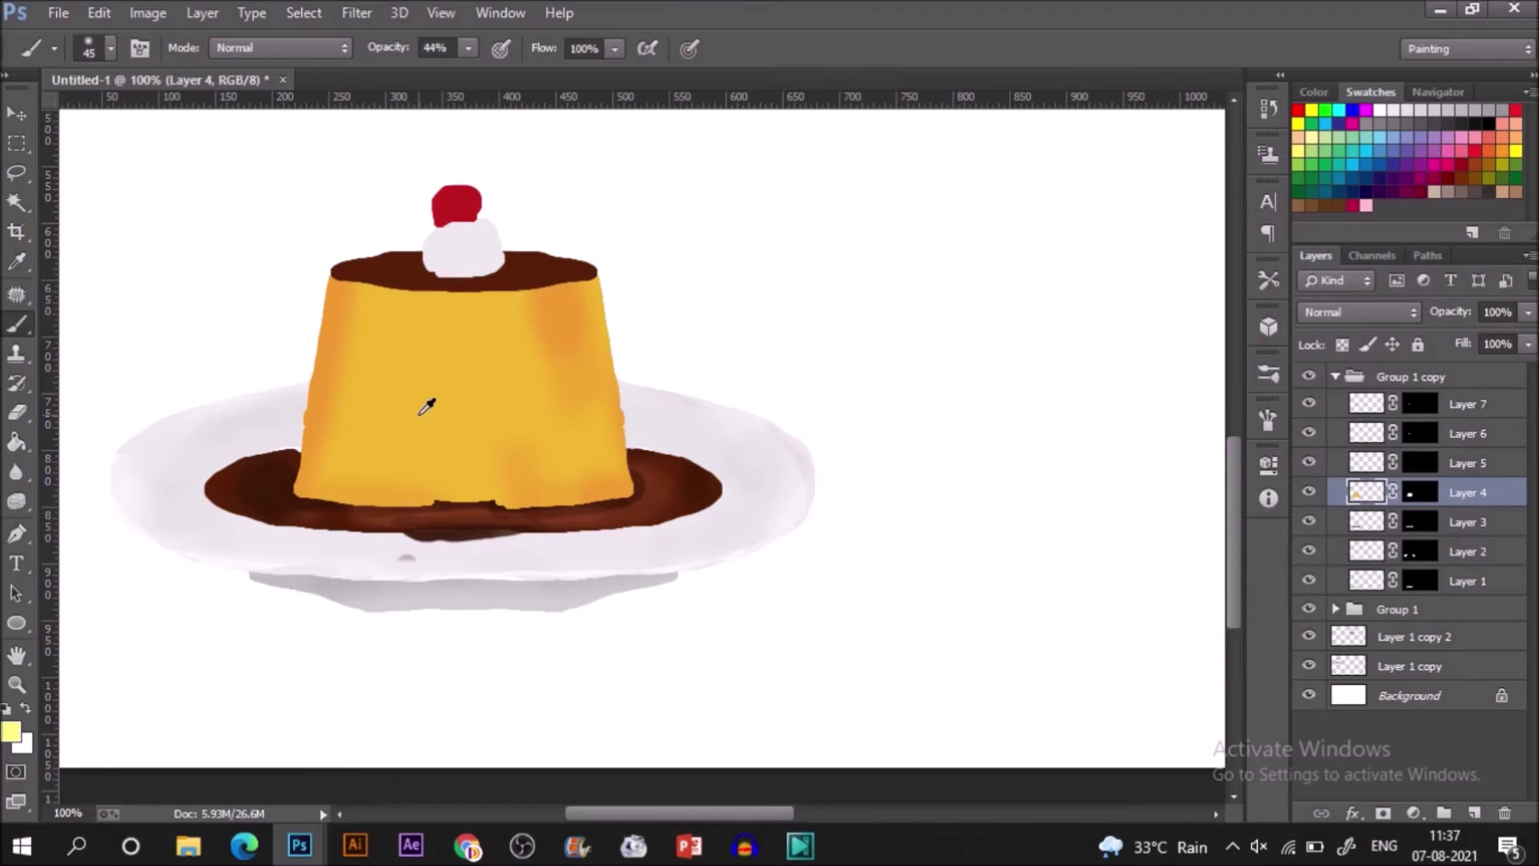
pyautogui.moveTo(449, 481); pyautogui.dragTo(417, 329)
pyautogui.hotkey('ctrl', 'z')
pyautogui.press('2')
pyautogui.moveTo(436, 353)
pyautogui.mouseDown()
pyautogui.moveTo(478, 470)
pyautogui.moveTo(409, 378)
pyautogui.moveTo(383, 453)
pyautogui.mouseUp()
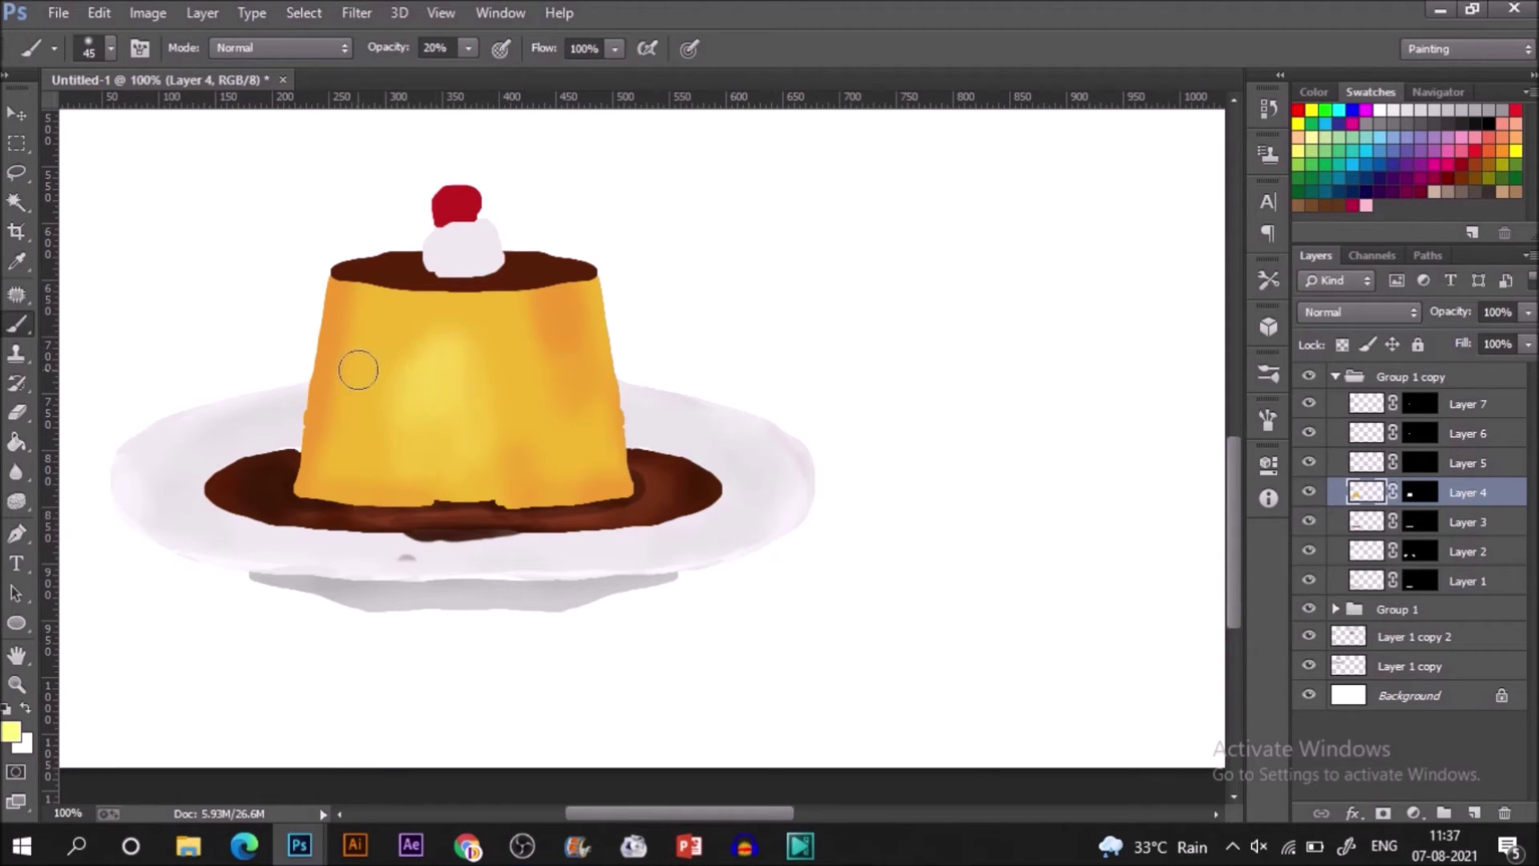
pyautogui.moveTo(358, 370)
pyautogui.mouseDown()
pyautogui.moveTo(560, 498)
pyautogui.moveTo(411, 440)
pyautogui.moveTo(340, 486)
pyautogui.moveTo(419, 335)
pyautogui.moveTo(400, 424)
pyautogui.moveTo(418, 318)
pyautogui.moveTo(395, 491)
pyautogui.mouseUp()
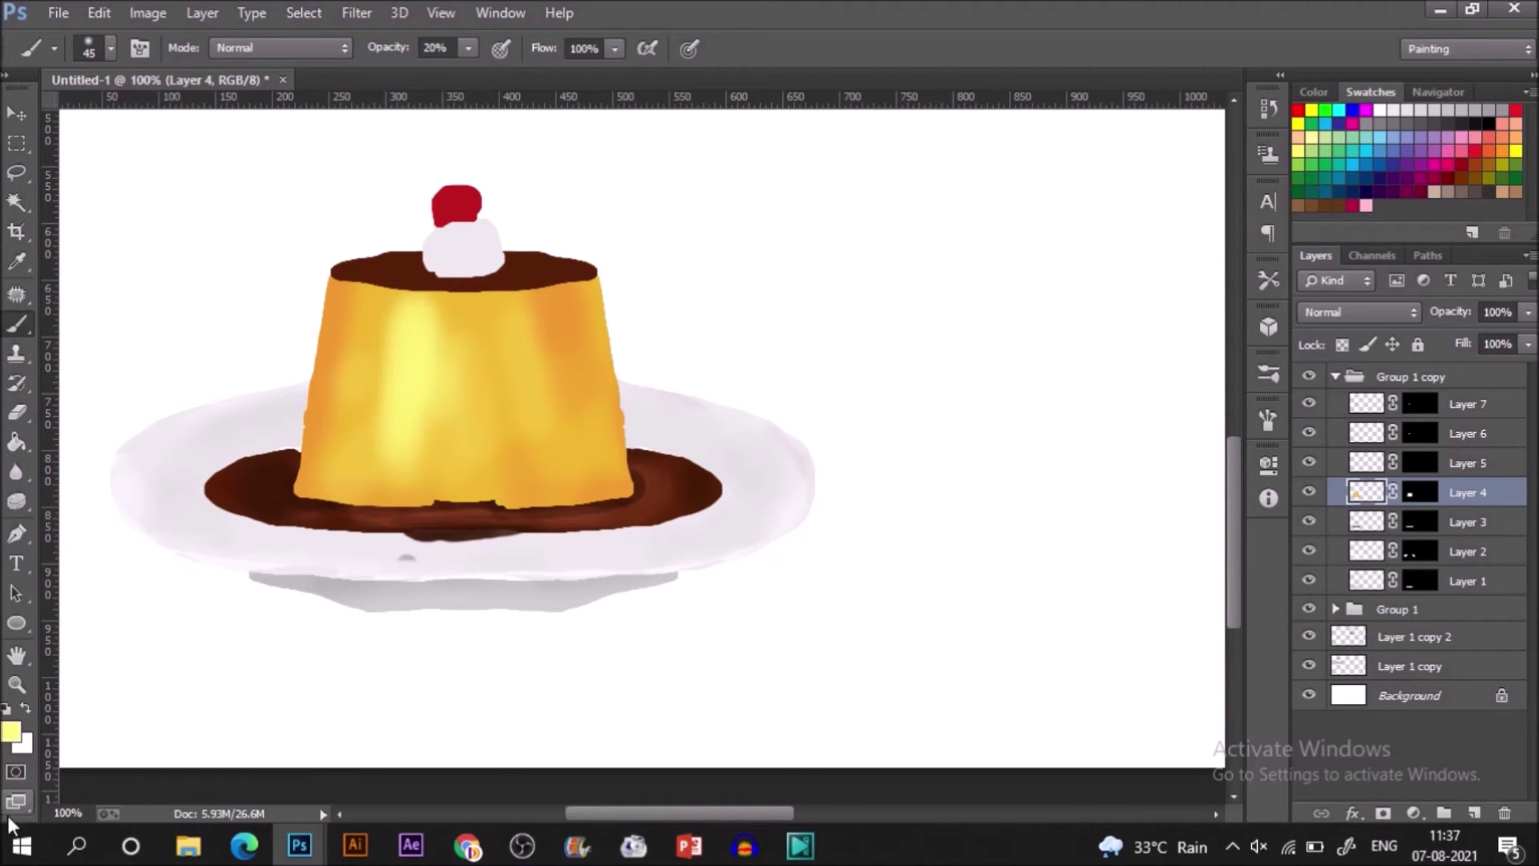
# - Sample the soft orange e8aa57 from the pudding and blend it along the pudding's lower edge
pyautogui.click(11, 731)
pyautogui.click(322, 388)
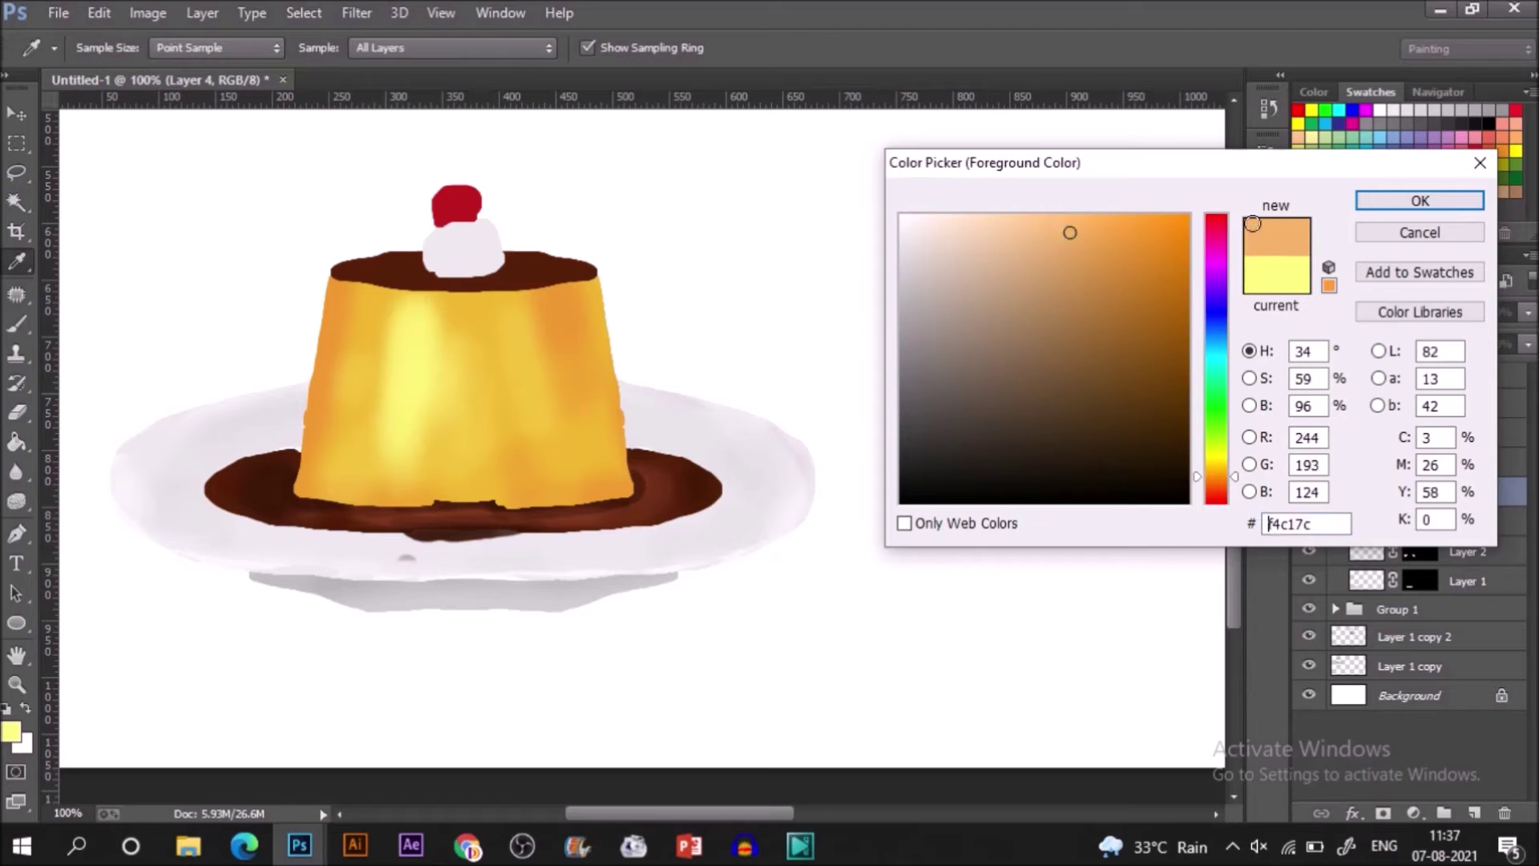
pyautogui.click(1362, 202)
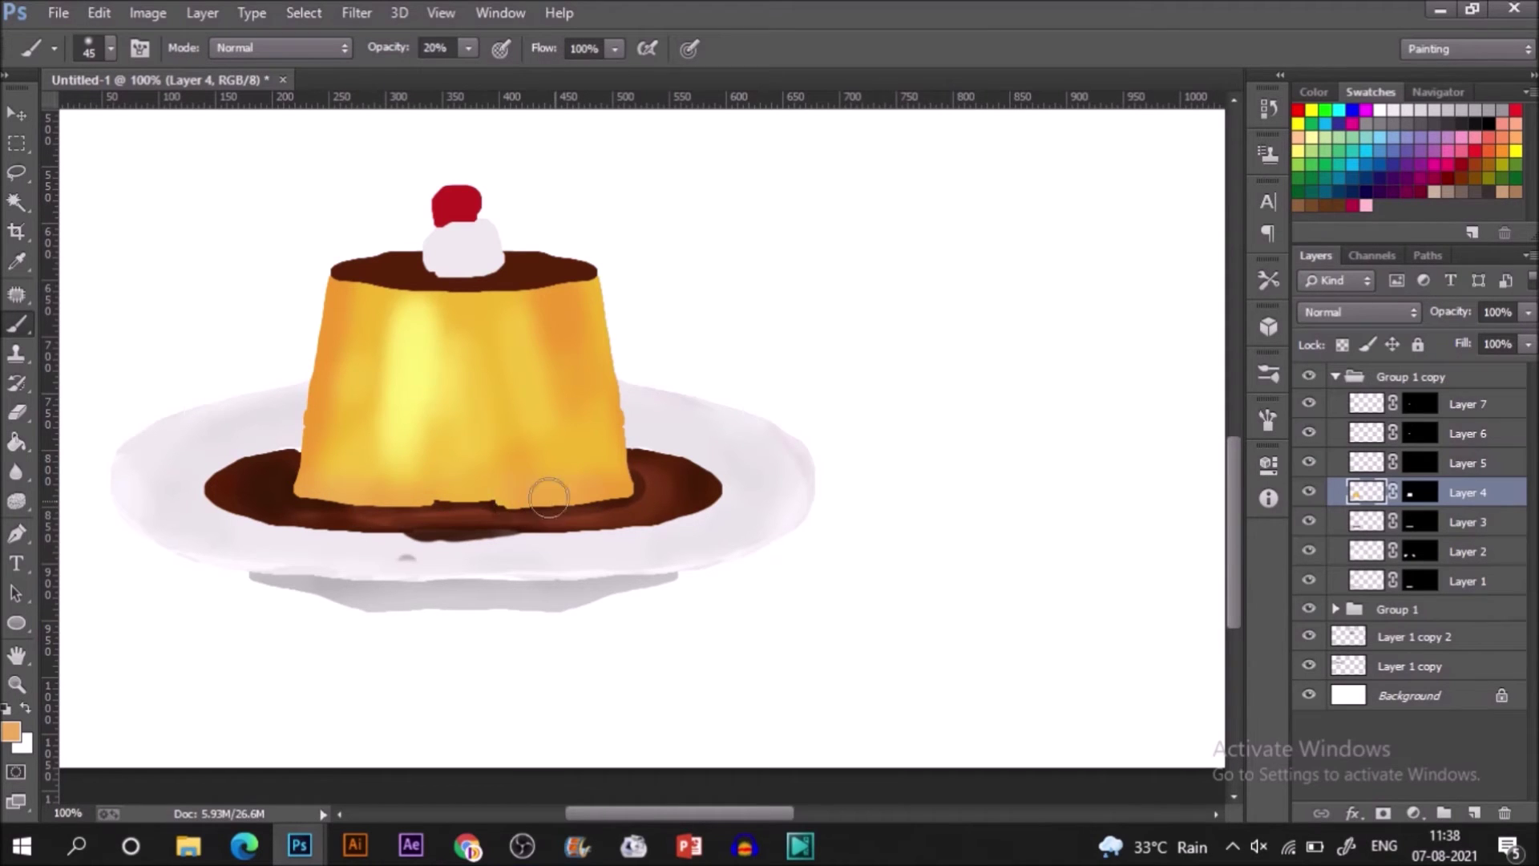
pyautogui.click(398, 479)
# - Set the foreground to a deeper reddish orange and shade the pudding's upper right and lower left sides with a 25 px brush
pyautogui.click(4, 731)
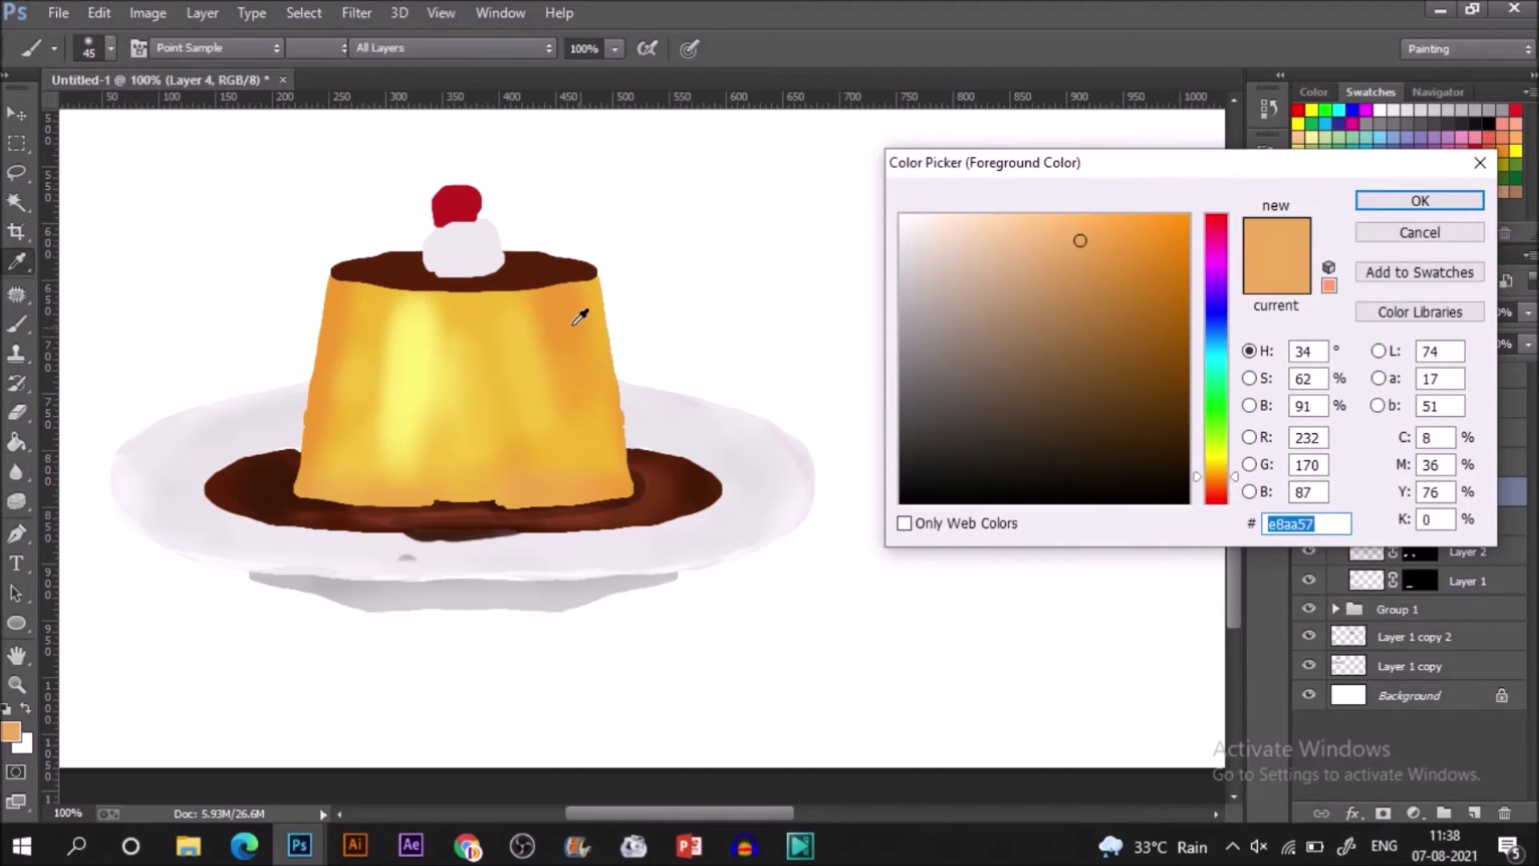
pyautogui.click(572, 325)
pyautogui.click(1153, 295)
pyautogui.click(1218, 473)
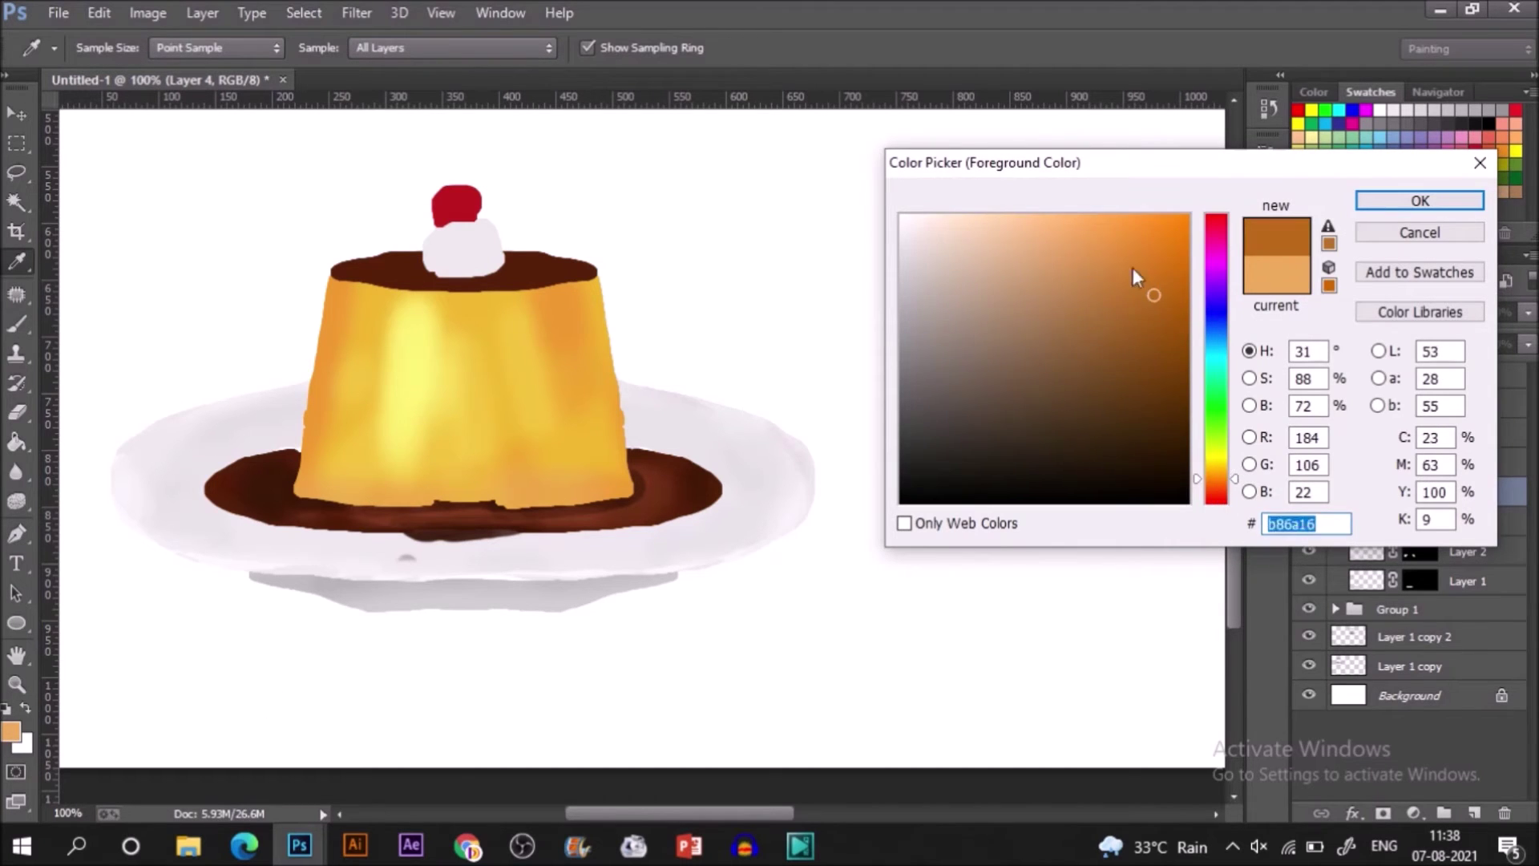
pyautogui.click(1217, 485)
pyautogui.click(1149, 257)
pyautogui.click(1365, 209)
pyautogui.moveTo(558, 285)
pyautogui.mouseDown()
pyautogui.moveTo(561, 375)
pyautogui.moveTo(529, 301)
pyautogui.moveTo(556, 384)
pyautogui.moveTo(582, 400)
pyautogui.mouseUp()
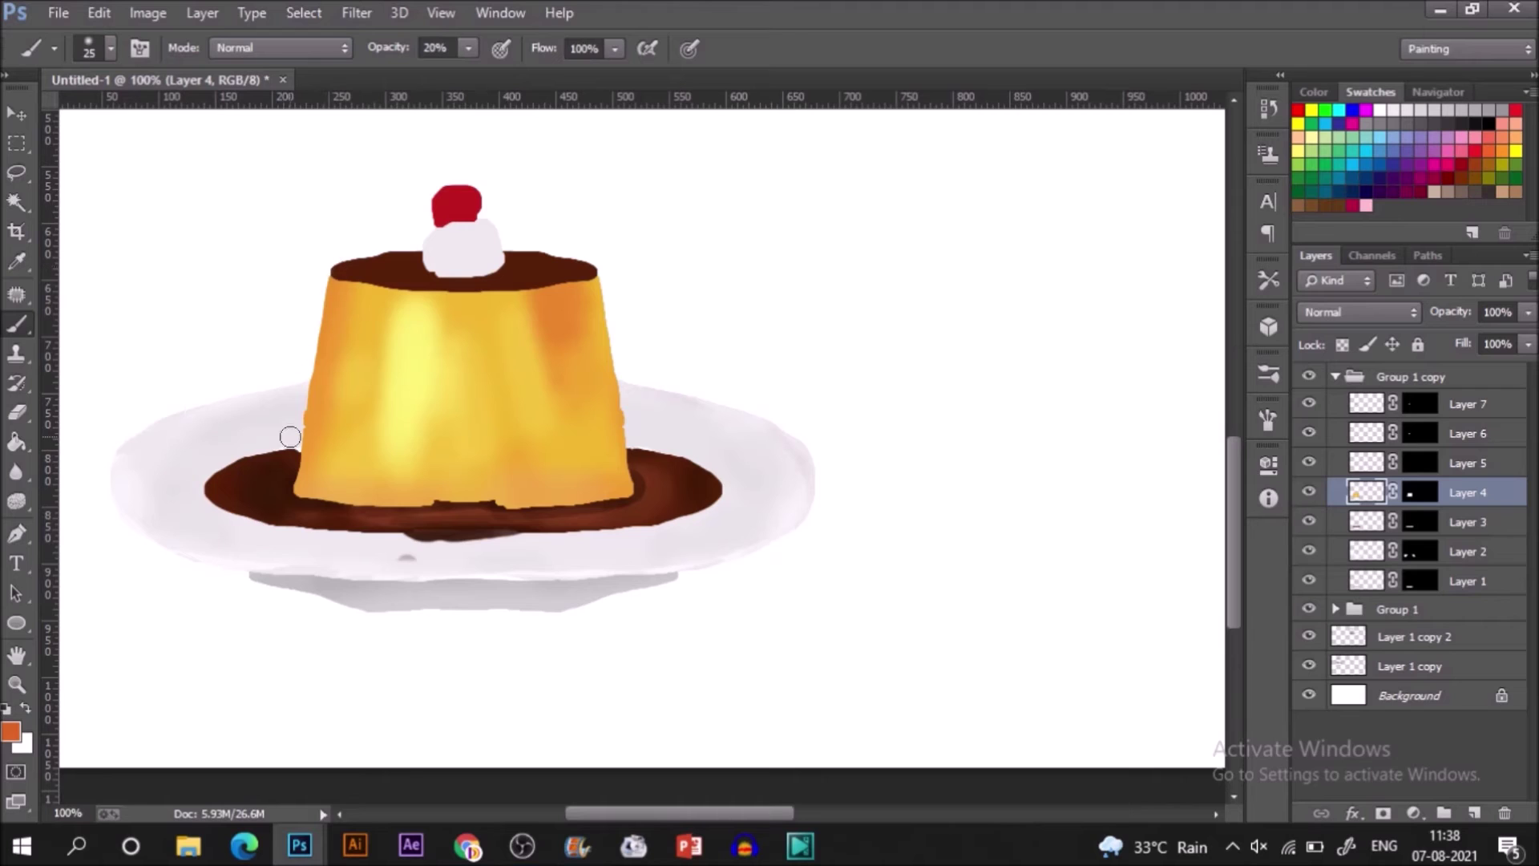
pyautogui.moveTo(336, 412)
pyautogui.mouseDown()
pyautogui.moveTo(325, 501)
pyautogui.moveTo(337, 481)
pyautogui.moveTo(316, 495)
pyautogui.mouseUp()
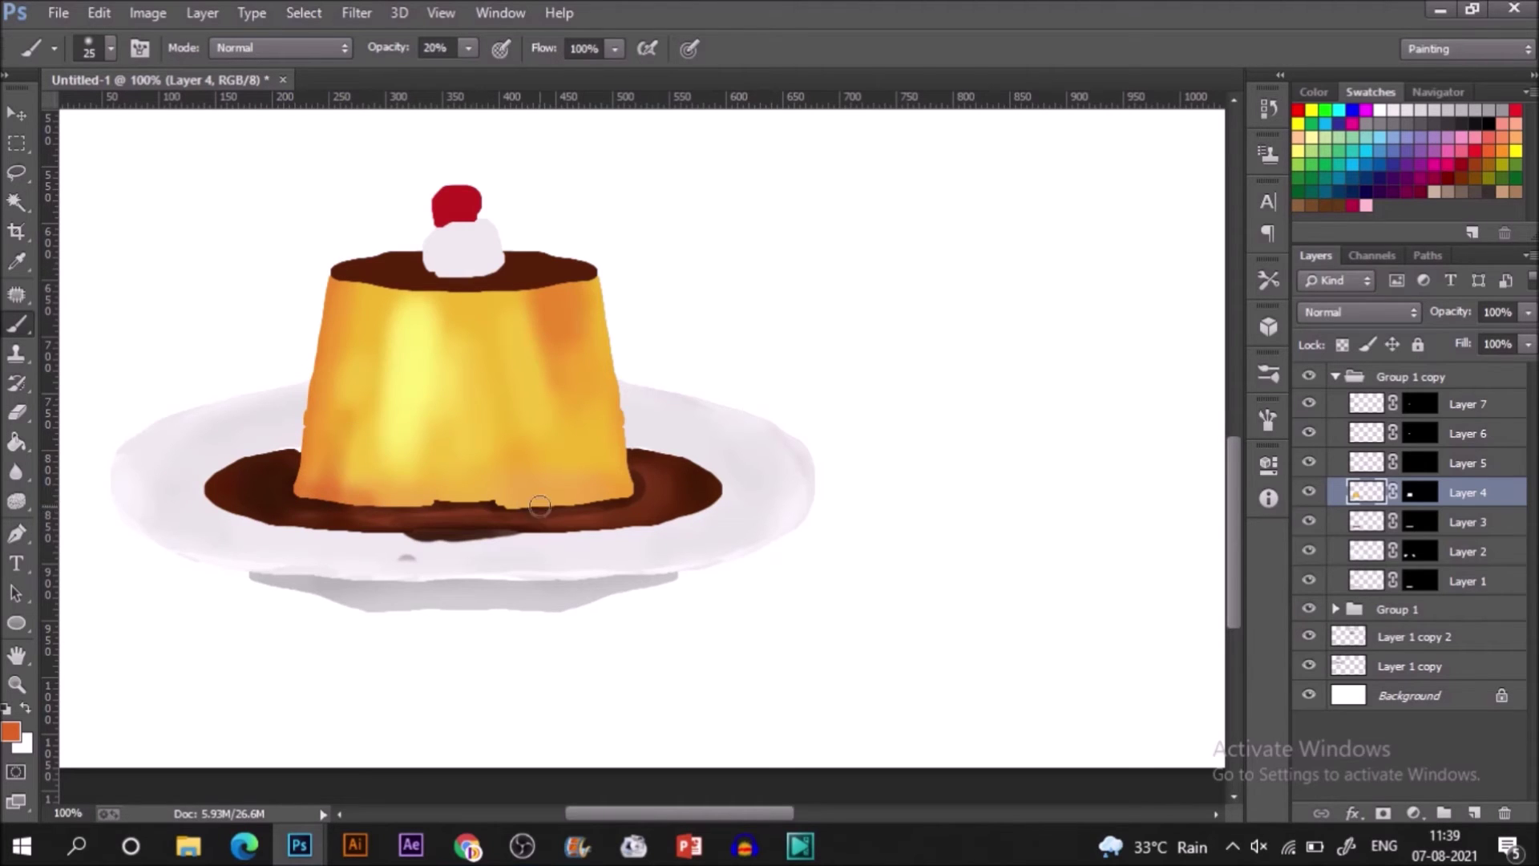
# - Switch to a 9 px hard round brush and blend fine streaks into the pudding in reddish orange and sampled yellow edc337
pyautogui.click(1264, 377)
pyautogui.click(1130, 367)
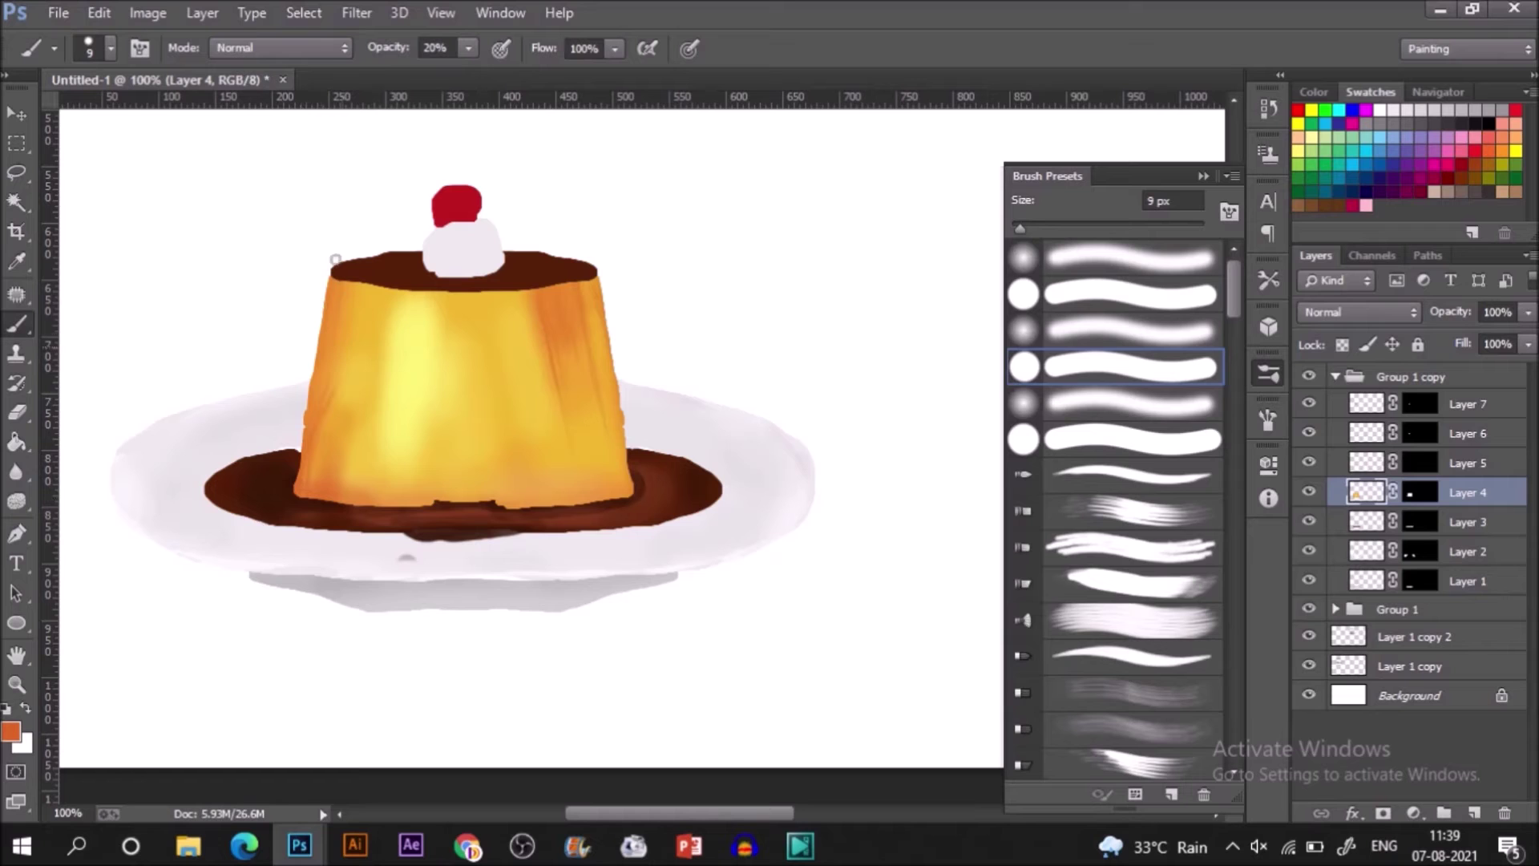
pyautogui.click(11, 731)
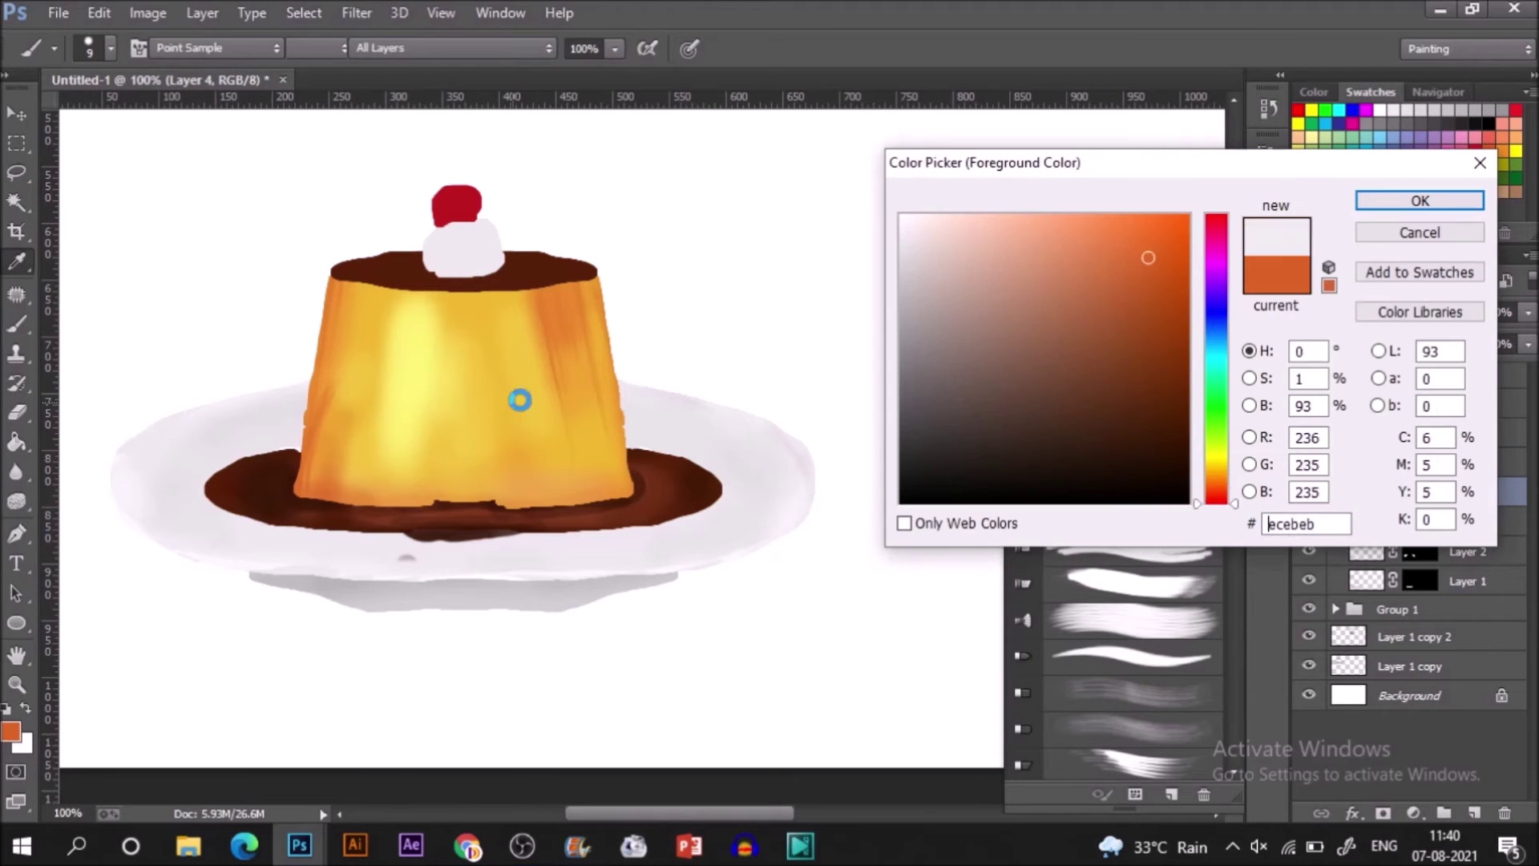
pyautogui.click(515, 402)
pyautogui.click(1370, 207)
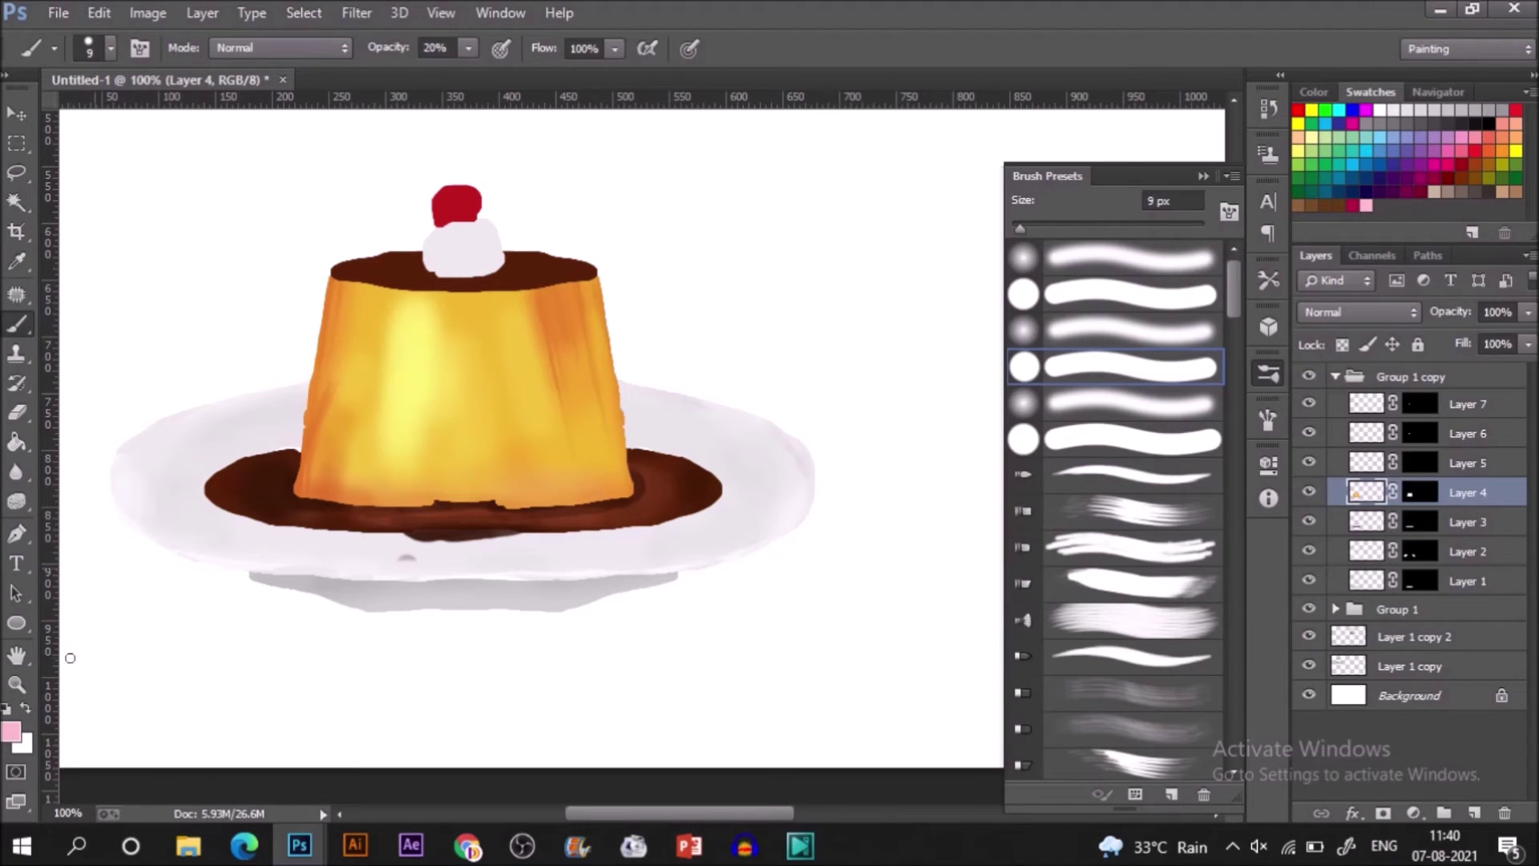
pyautogui.click(10, 731)
pyautogui.click(473, 423)
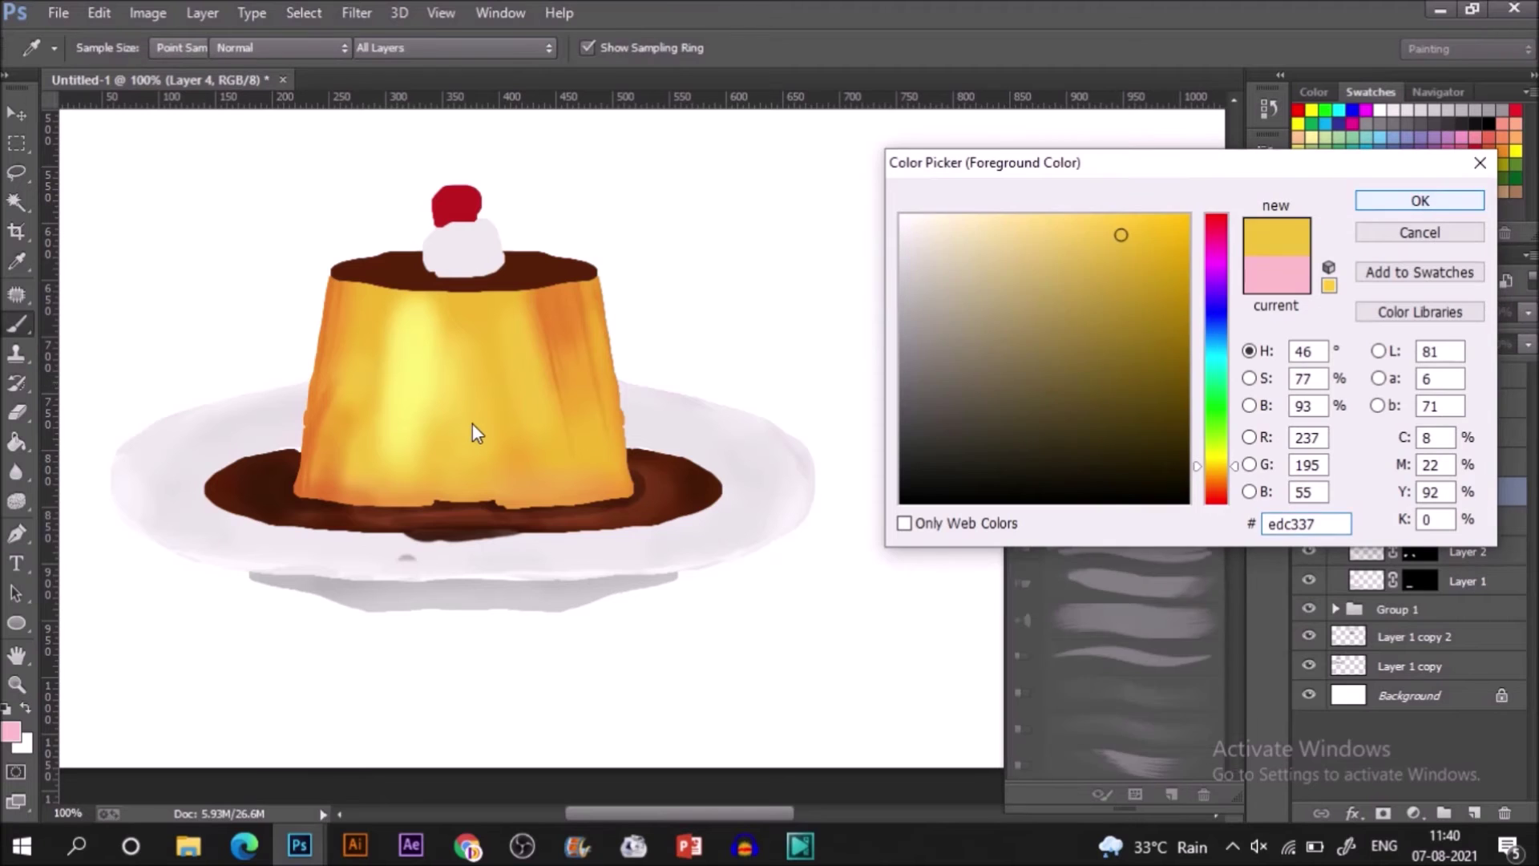
pyautogui.press('Return')
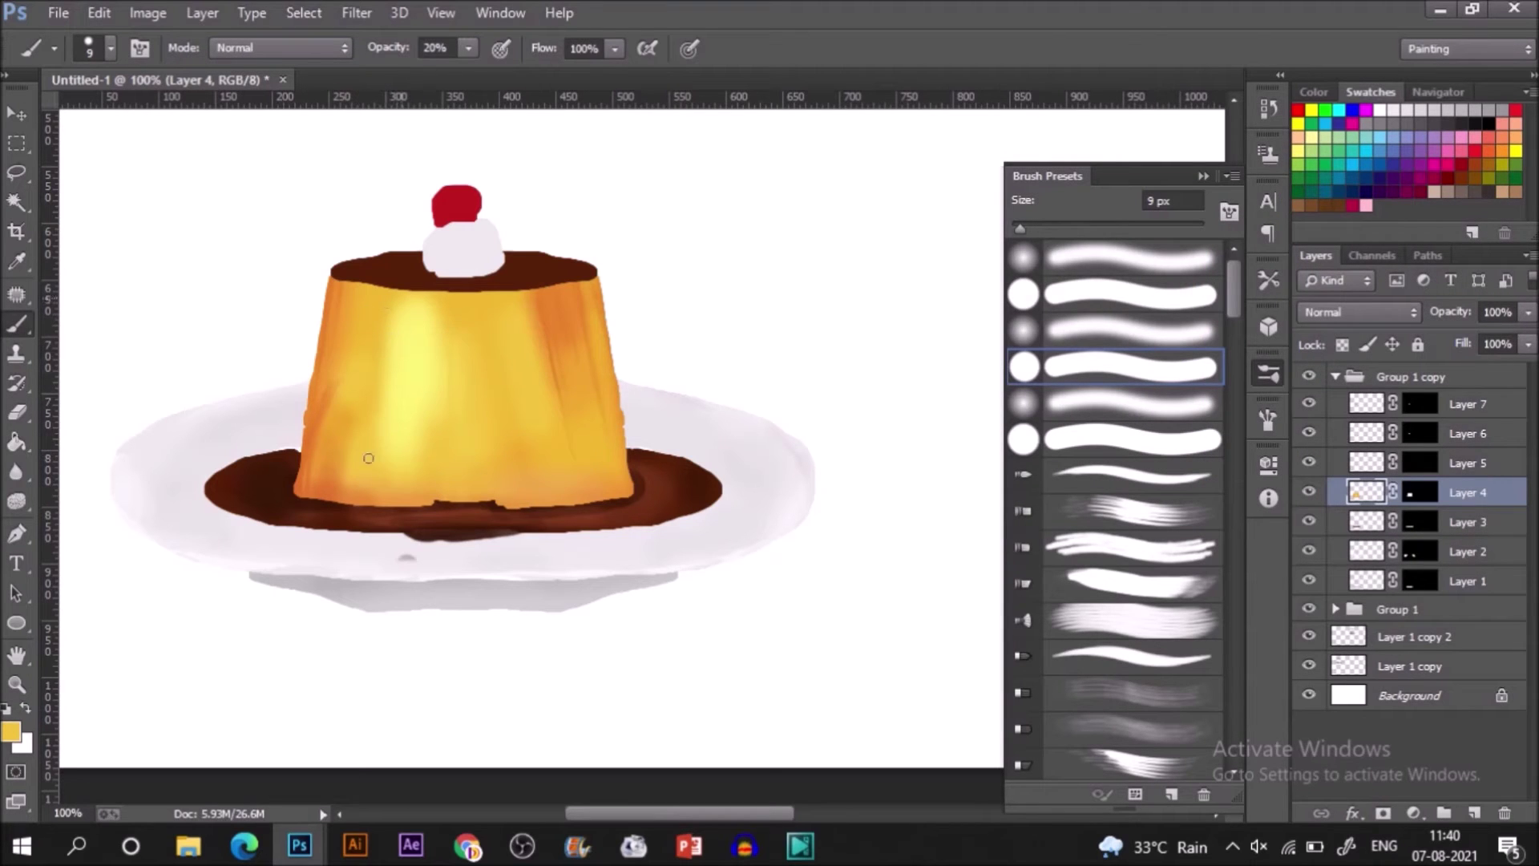
# - Target Layer 5, set the foreground to light brown d39c73 and paint highlights beside the cream on the caramel top with a 25 px soft brush
pyautogui.click(1457, 466)
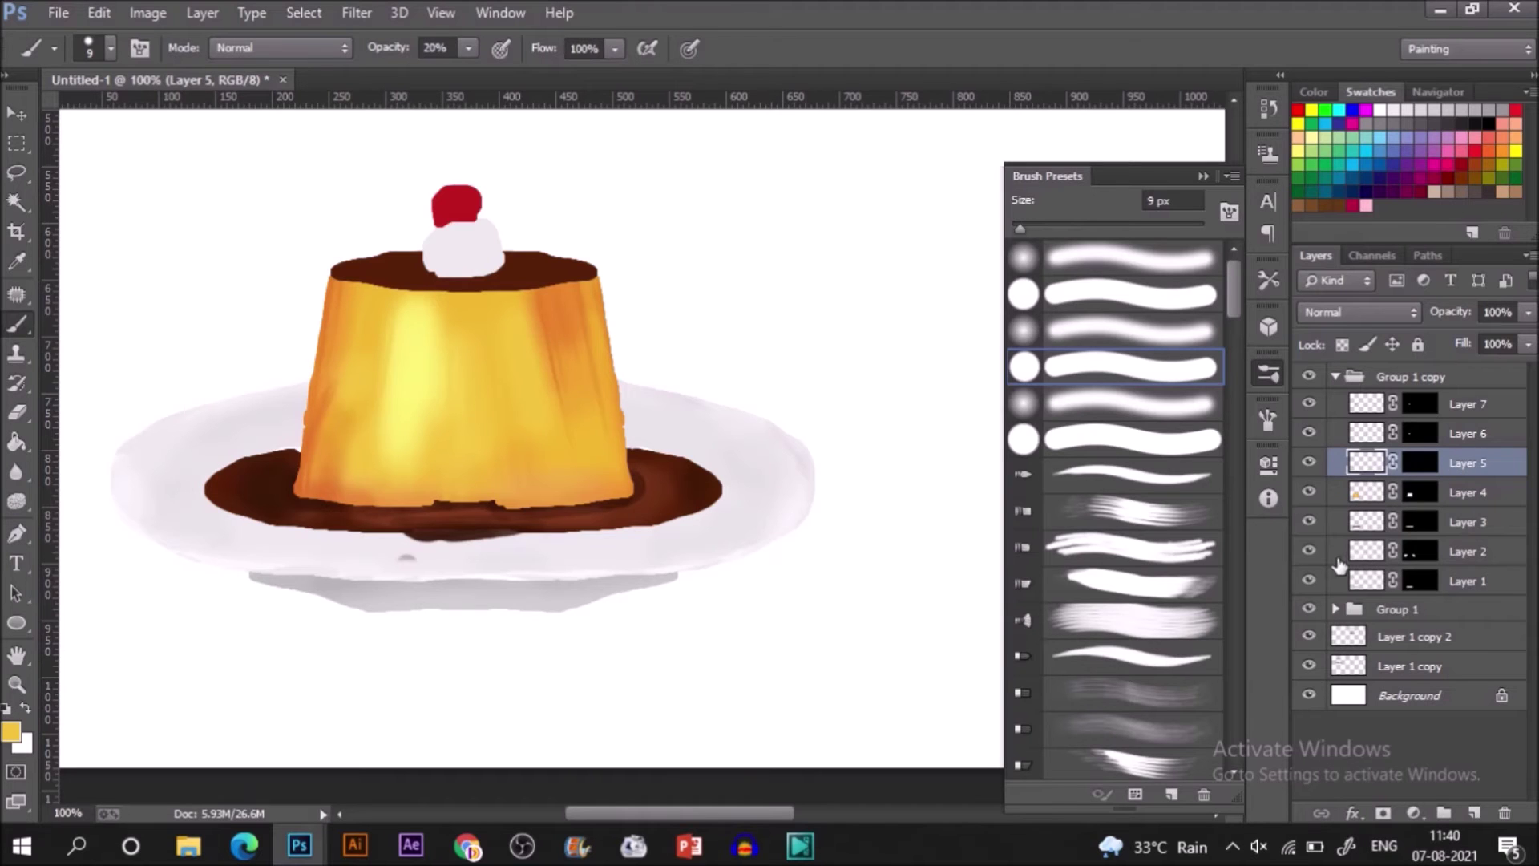
pyautogui.click(12, 732)
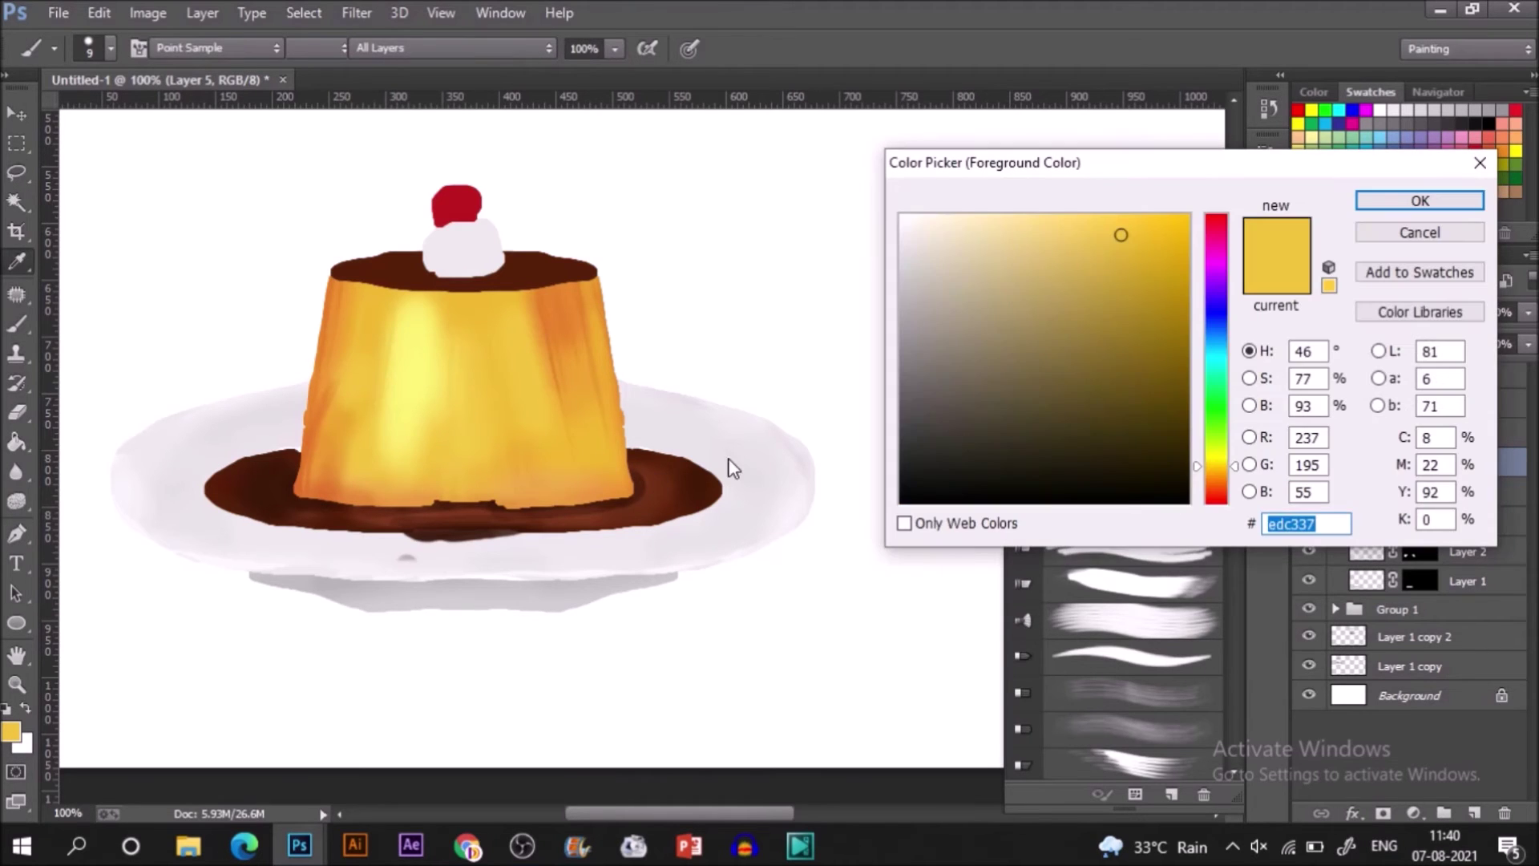
pyautogui.click(1217, 483)
pyautogui.click(1028, 266)
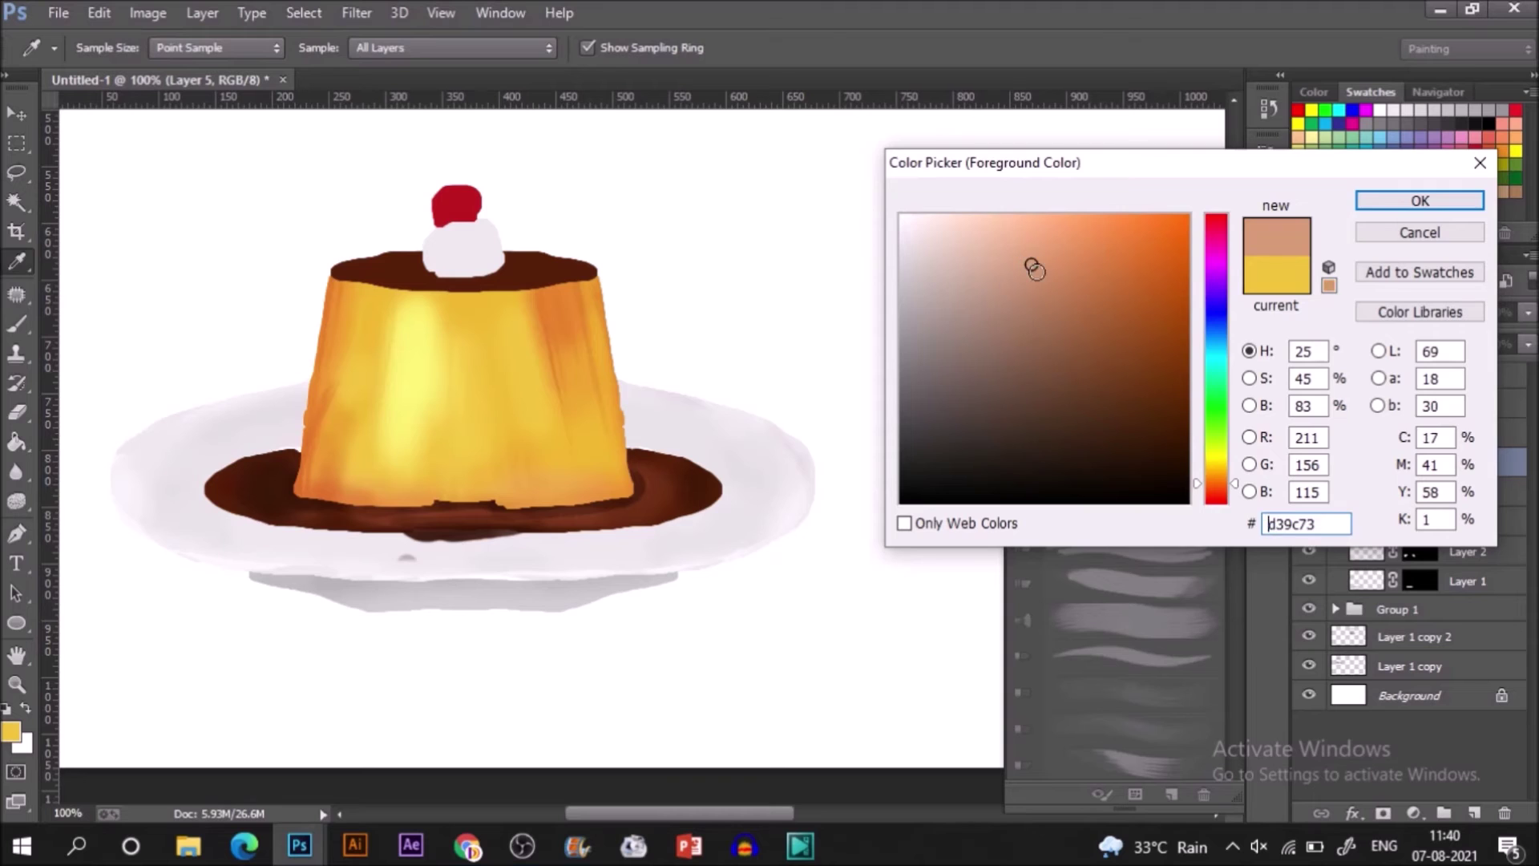
pyautogui.click(1420, 200)
pyautogui.click(1188, 276)
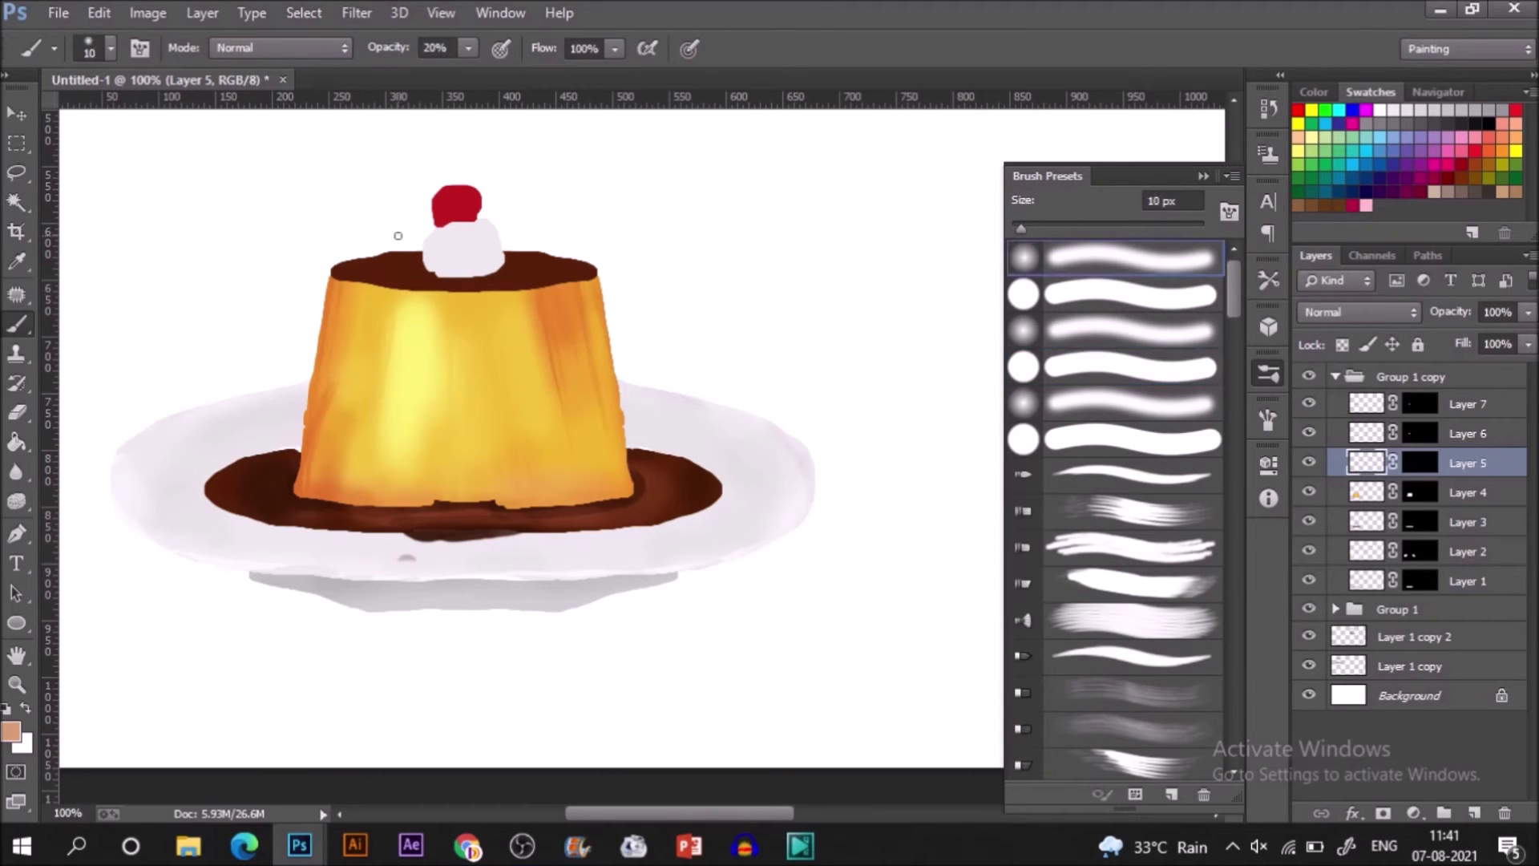
pyautogui.moveTo(355, 268); pyautogui.dragTo(400, 262)
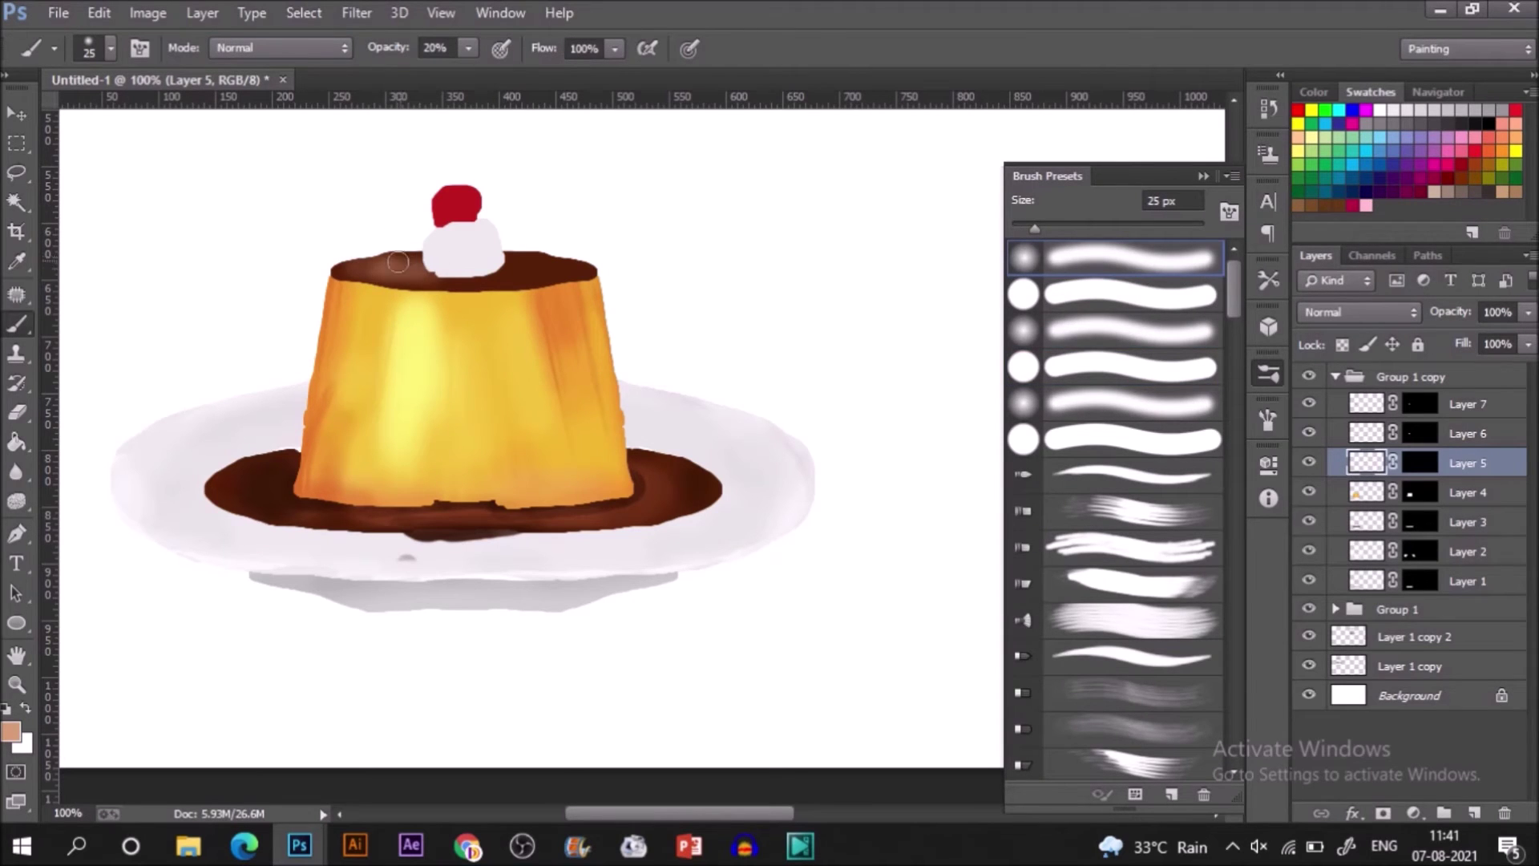
pyautogui.moveTo(510, 271)
pyautogui.mouseDown()
pyautogui.moveTo(561, 270)
pyautogui.moveTo(525, 282)
pyautogui.mouseUp()
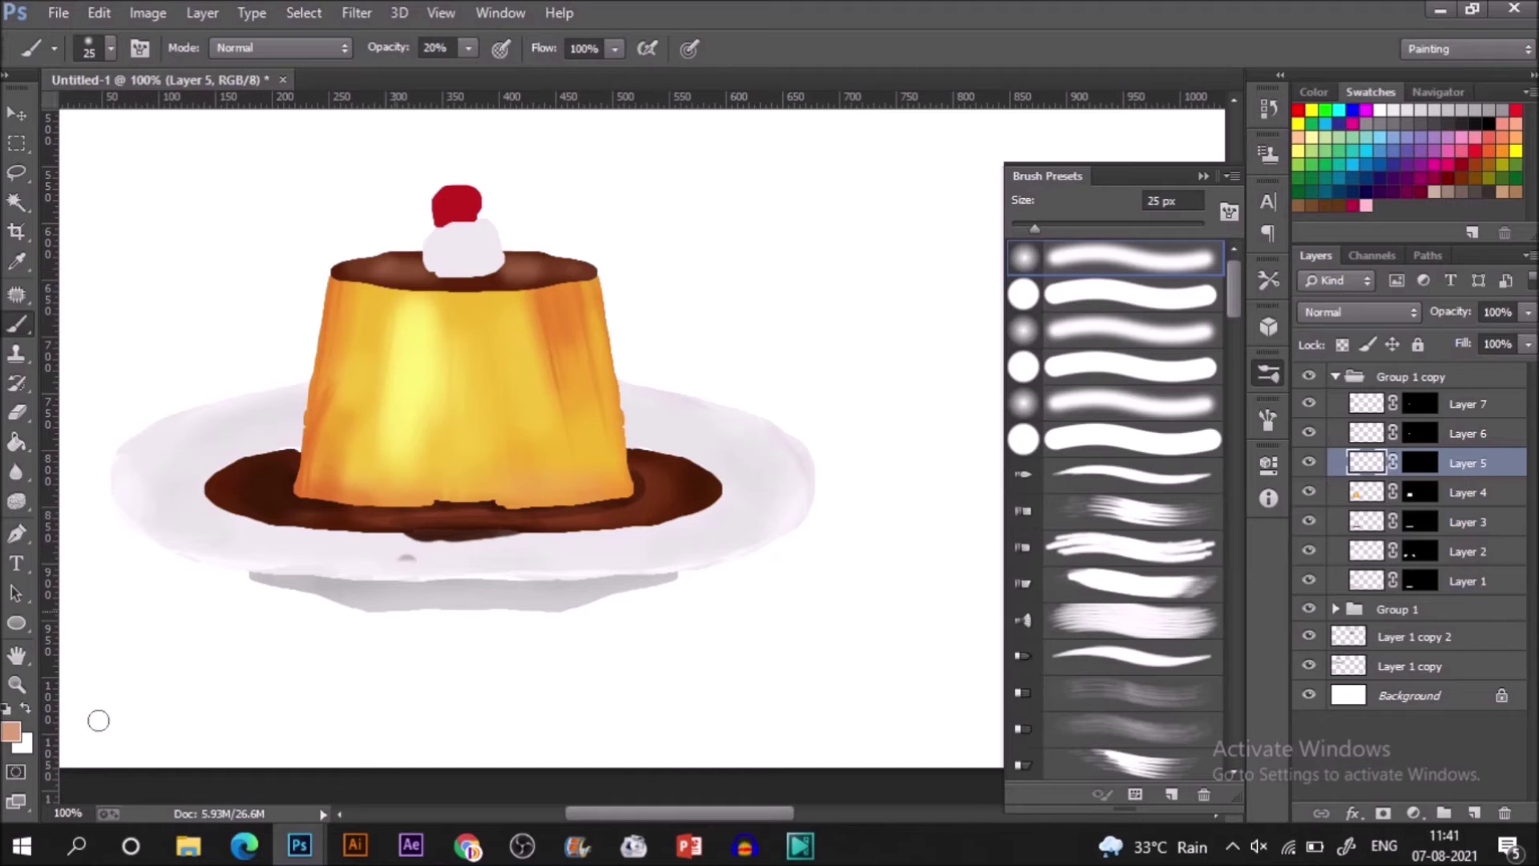
# - Sample the reddish brown 712d0f from the caramel top and blend it over the highlights there
pyautogui.click(11, 731)
pyautogui.click(481, 292)
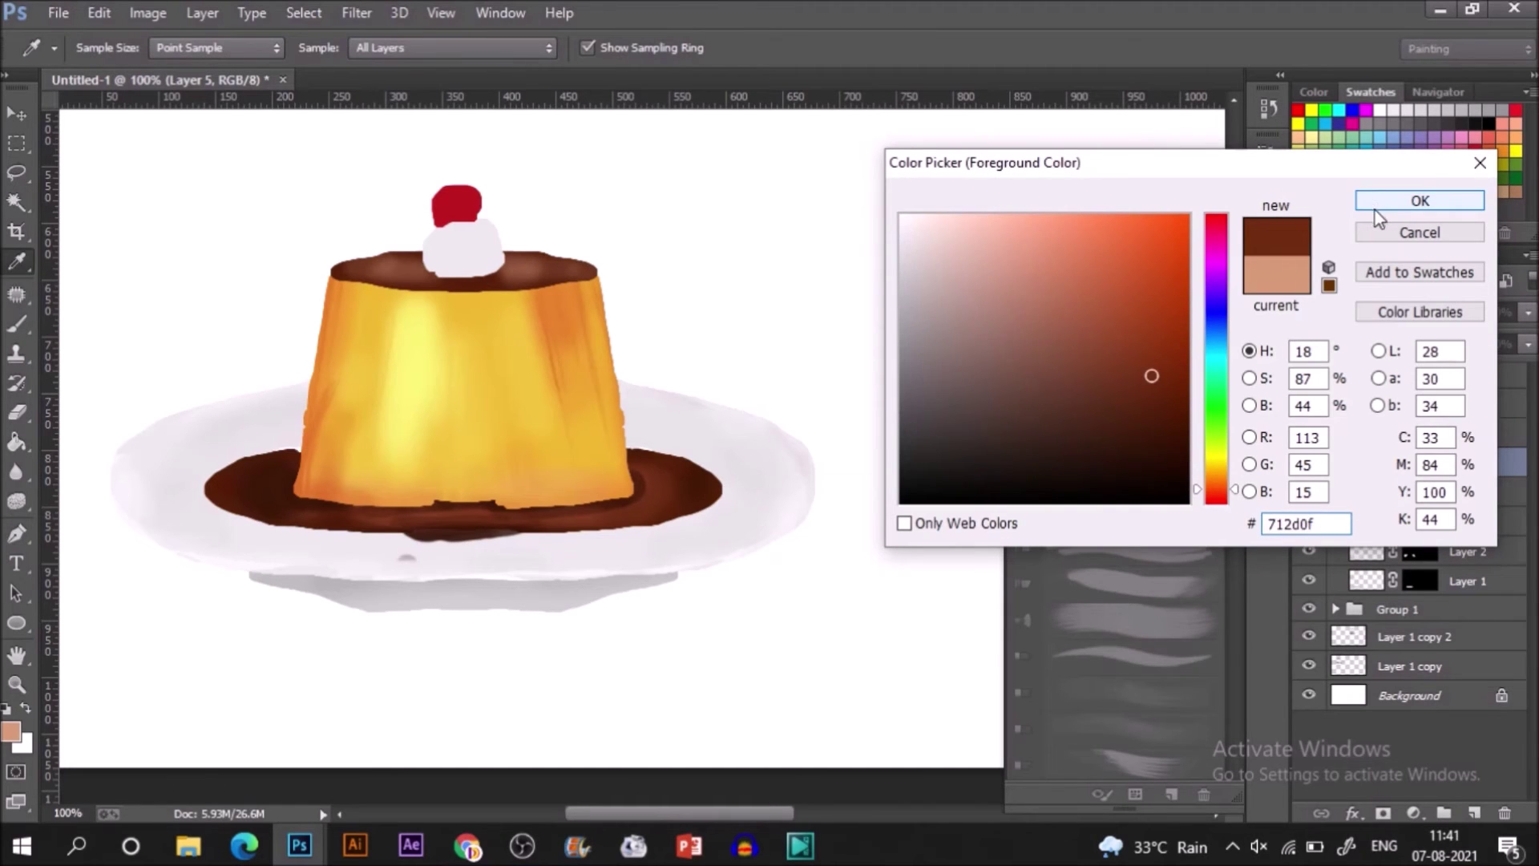
pyautogui.press('Return')
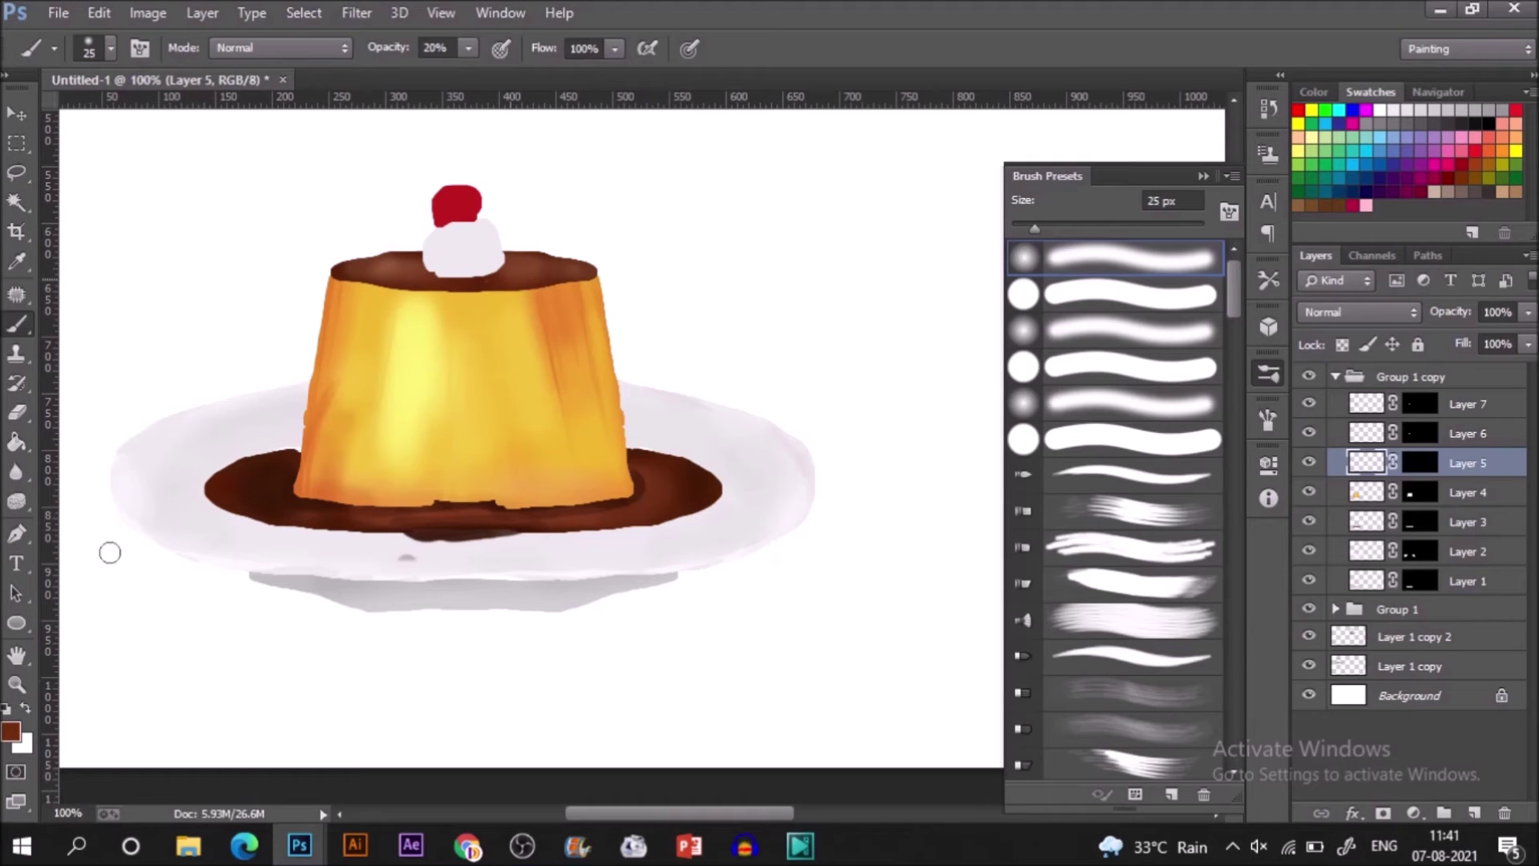
# - Darken the foreground to 3e1808 and shade across the caramel top from its right end to its left
pyautogui.click(12, 730)
pyautogui.click(1152, 433)
pyautogui.click(1378, 207)
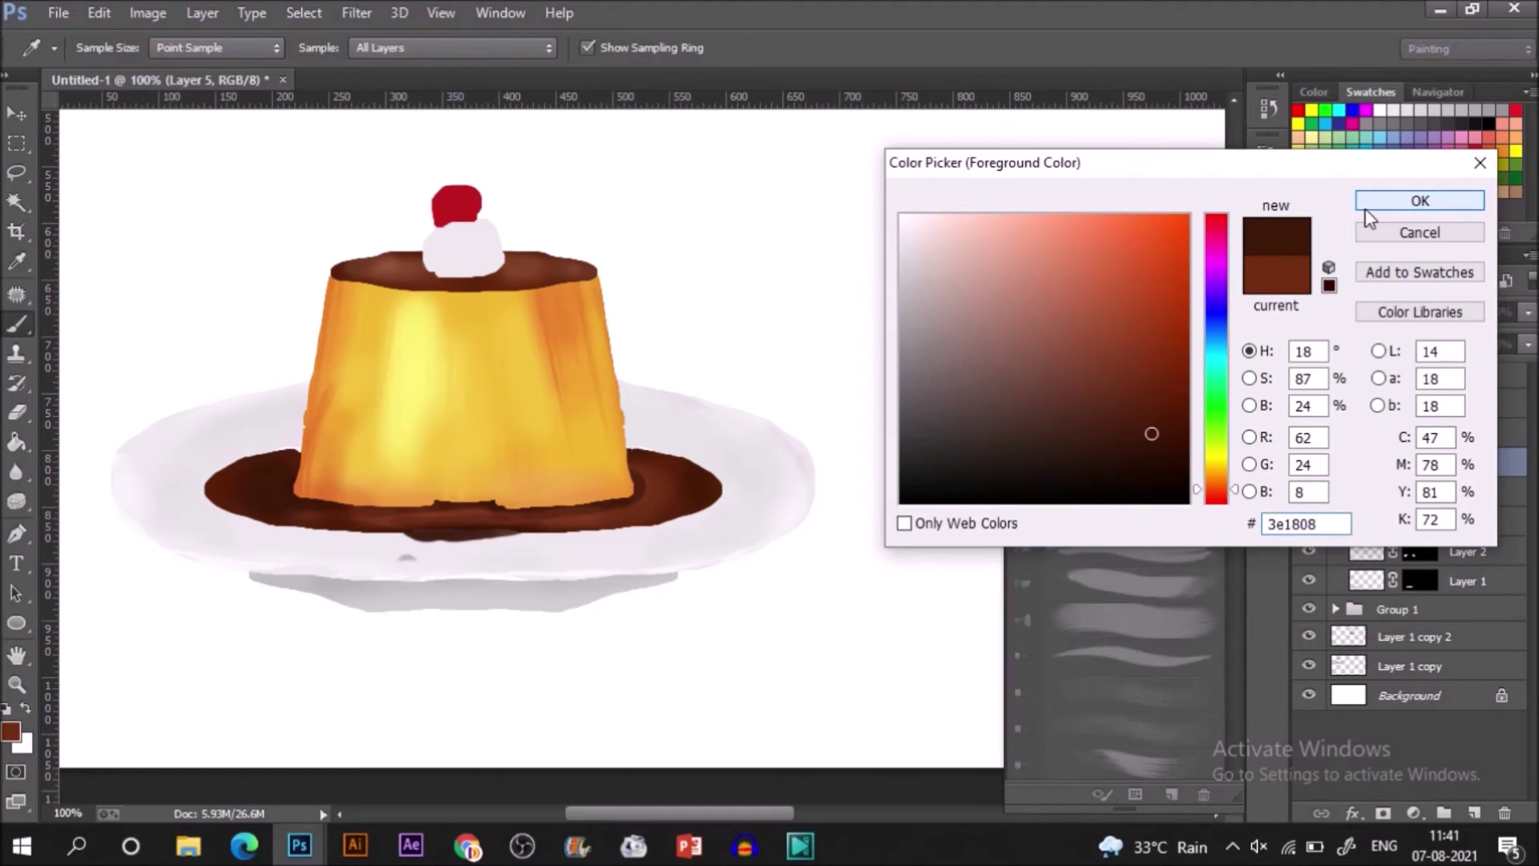
pyautogui.moveTo(589, 278); pyautogui.dragTo(349, 271)
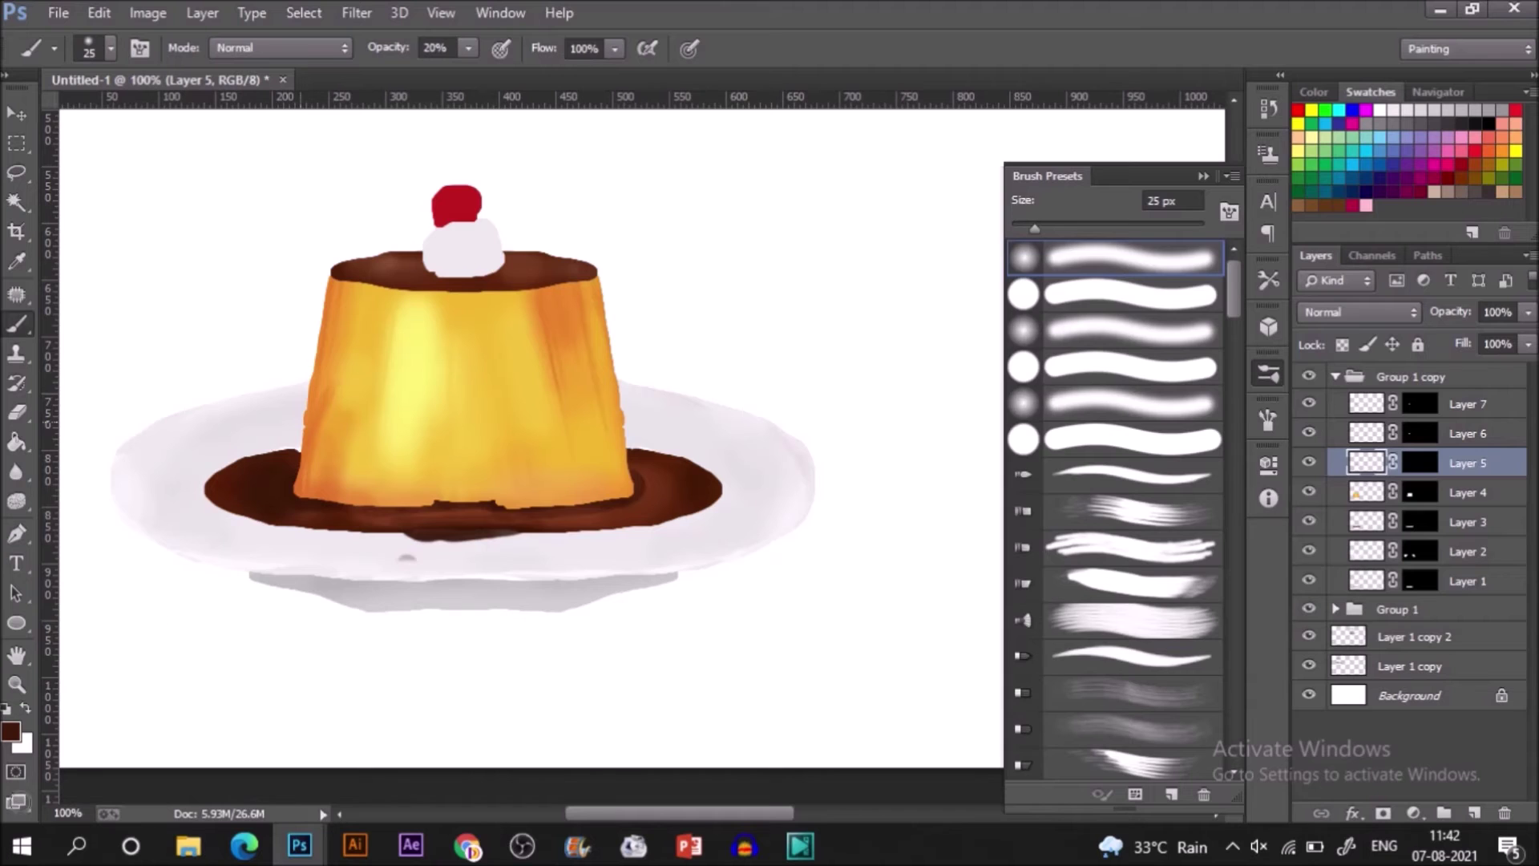
# - Set the foreground to dark red and shade Layer 4 along the pudding's upper edge with the 25 px soft brush
pyautogui.click(11, 736)
pyautogui.click(1165, 392)
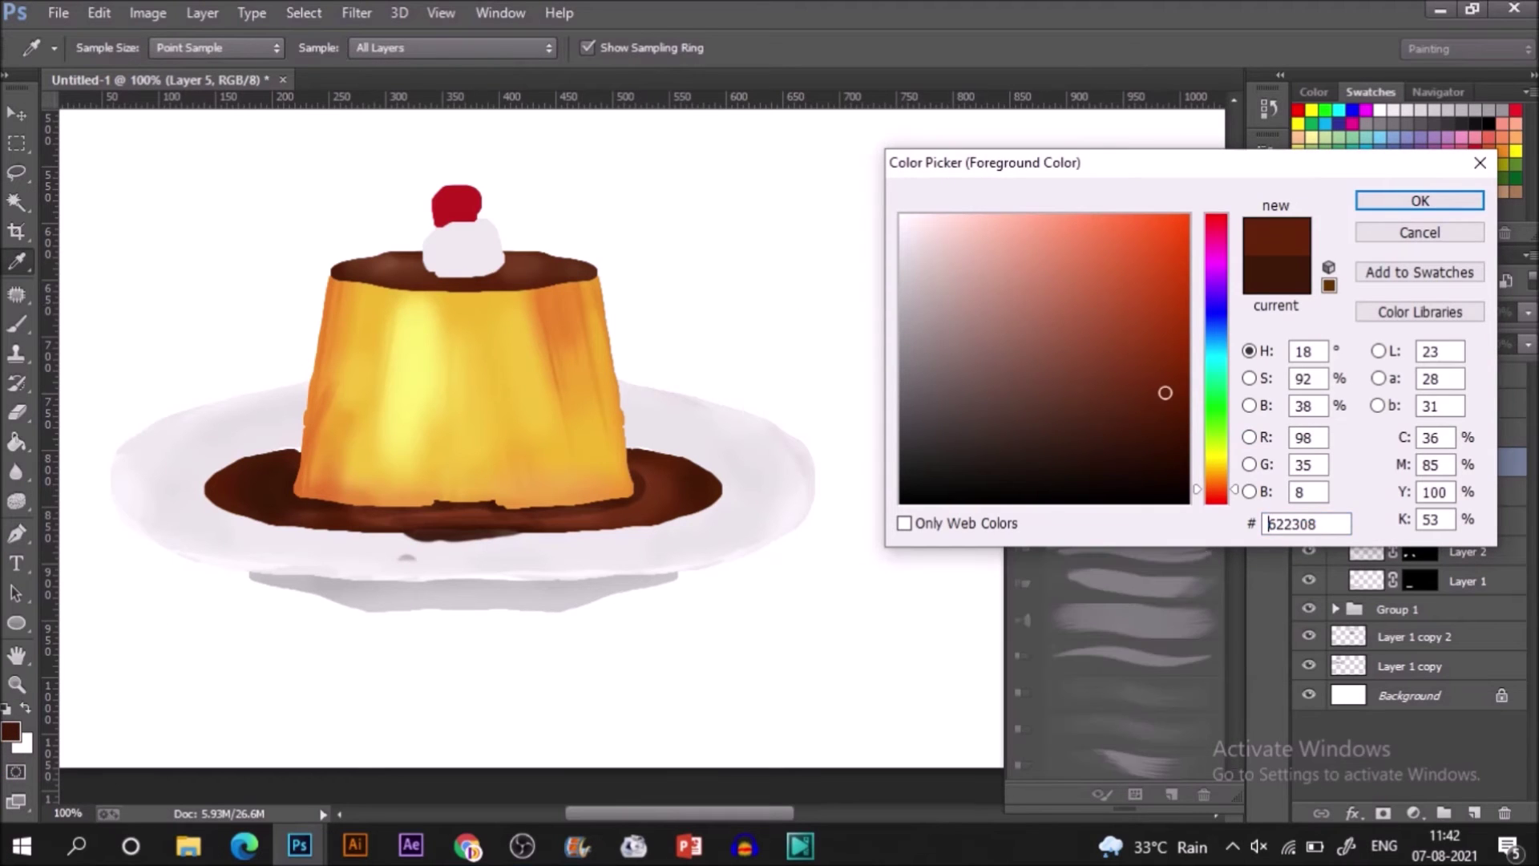
pyautogui.click(1216, 501)
pyautogui.moveTo(1171, 373); pyautogui.dragTo(1170, 364)
pyautogui.press('Return')
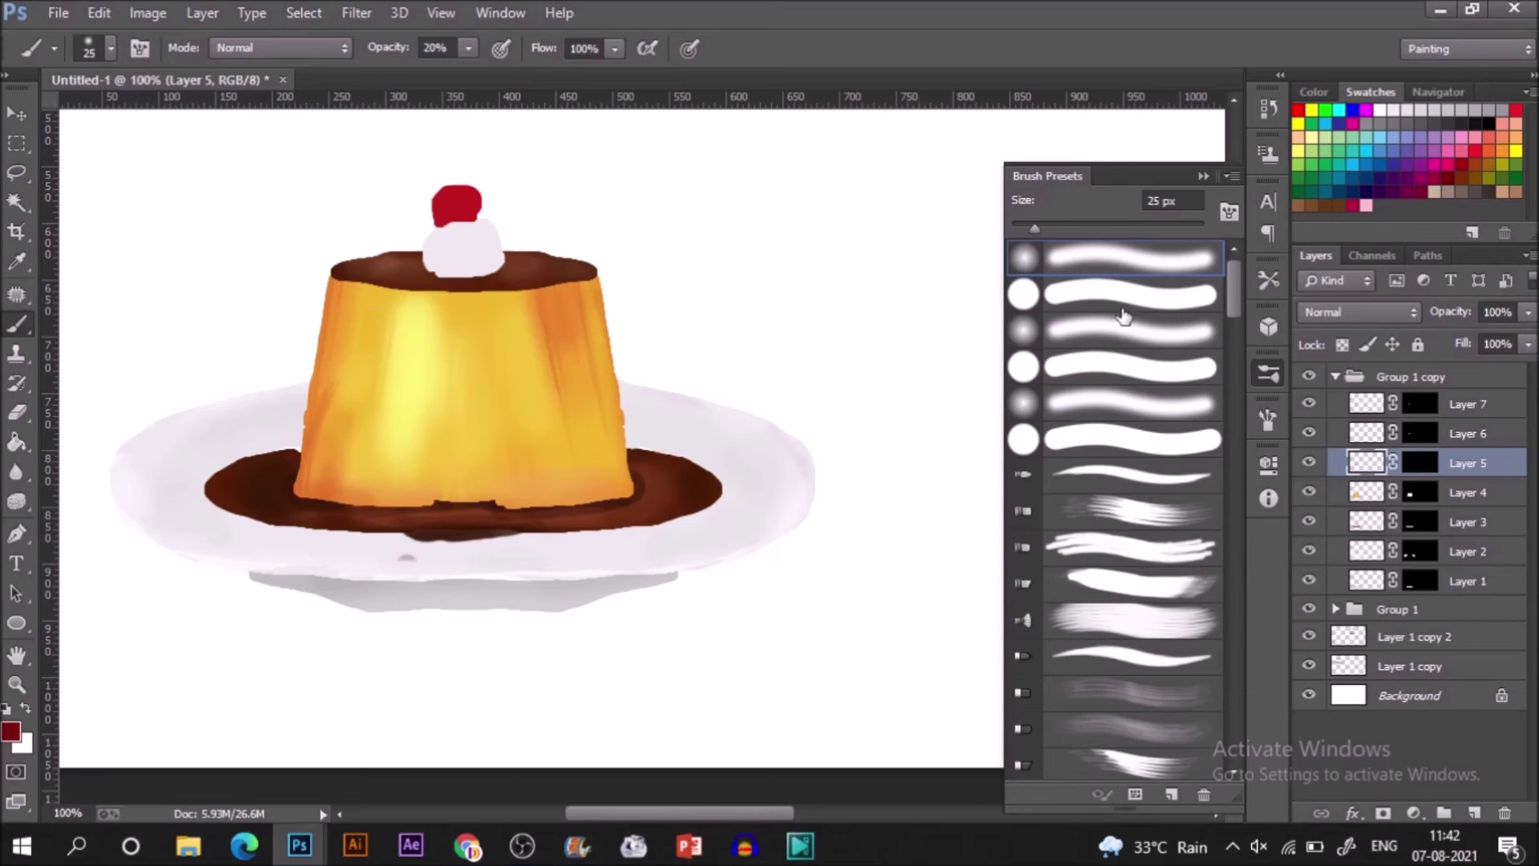
pyautogui.click(1452, 493)
pyautogui.moveTo(332, 267)
pyautogui.mouseDown()
pyautogui.moveTo(396, 288)
pyautogui.moveTo(368, 274)
pyautogui.moveTo(446, 285)
pyautogui.moveTo(405, 286)
pyautogui.moveTo(578, 276)
pyautogui.moveTo(475, 288)
pyautogui.moveTo(600, 275)
pyautogui.moveTo(328, 269)
pyautogui.moveTo(575, 277)
pyautogui.mouseUp()
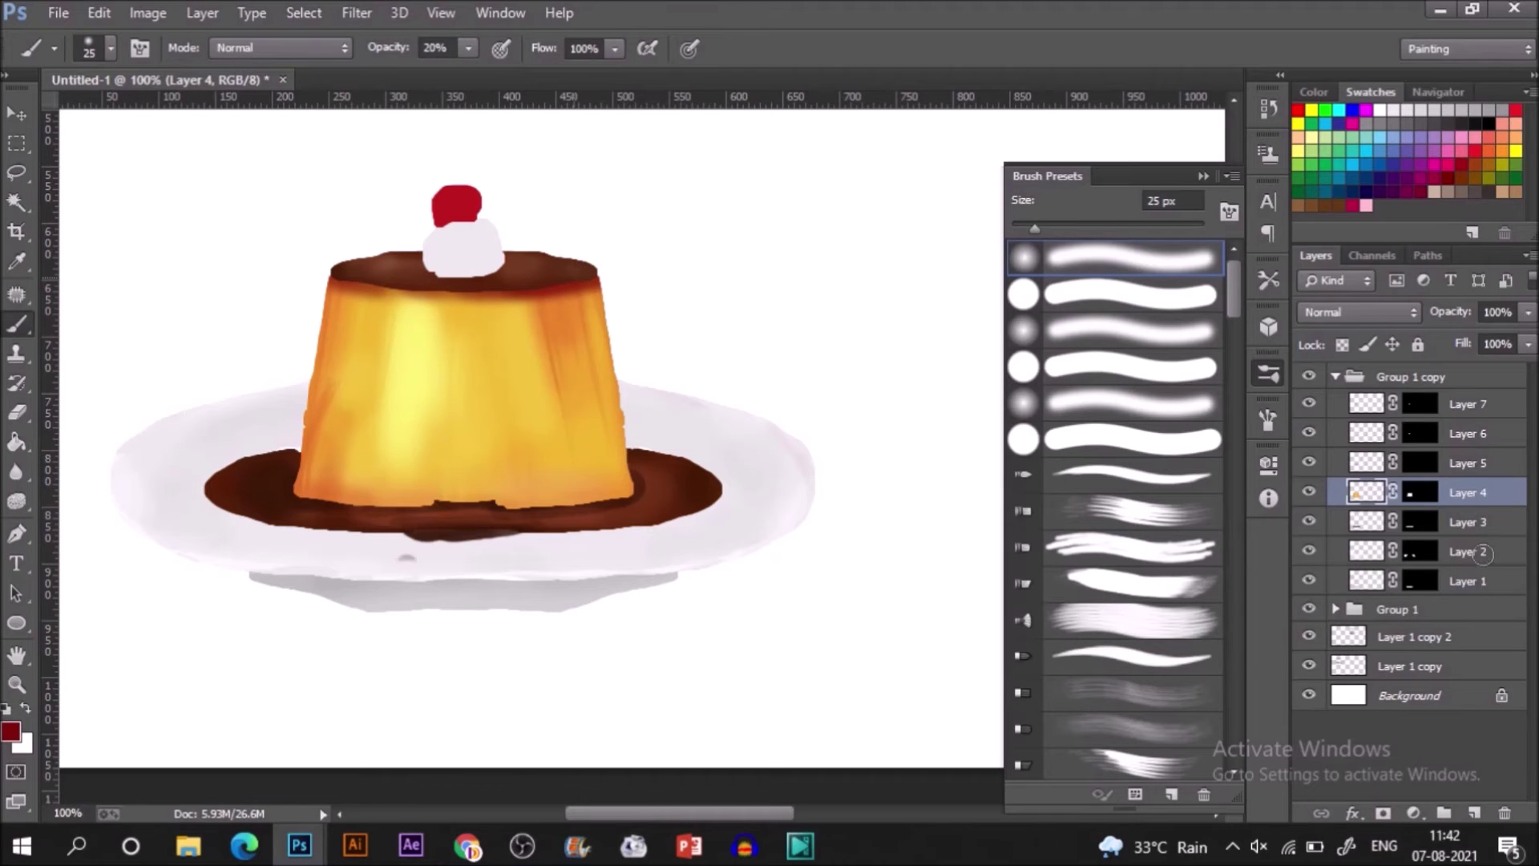
# - Switch to a 9 px hard round brush and strengthen the dark red edge below the caramel top on Layer 4, raising the opacity partway
pyautogui.hotkey('alt', ']')
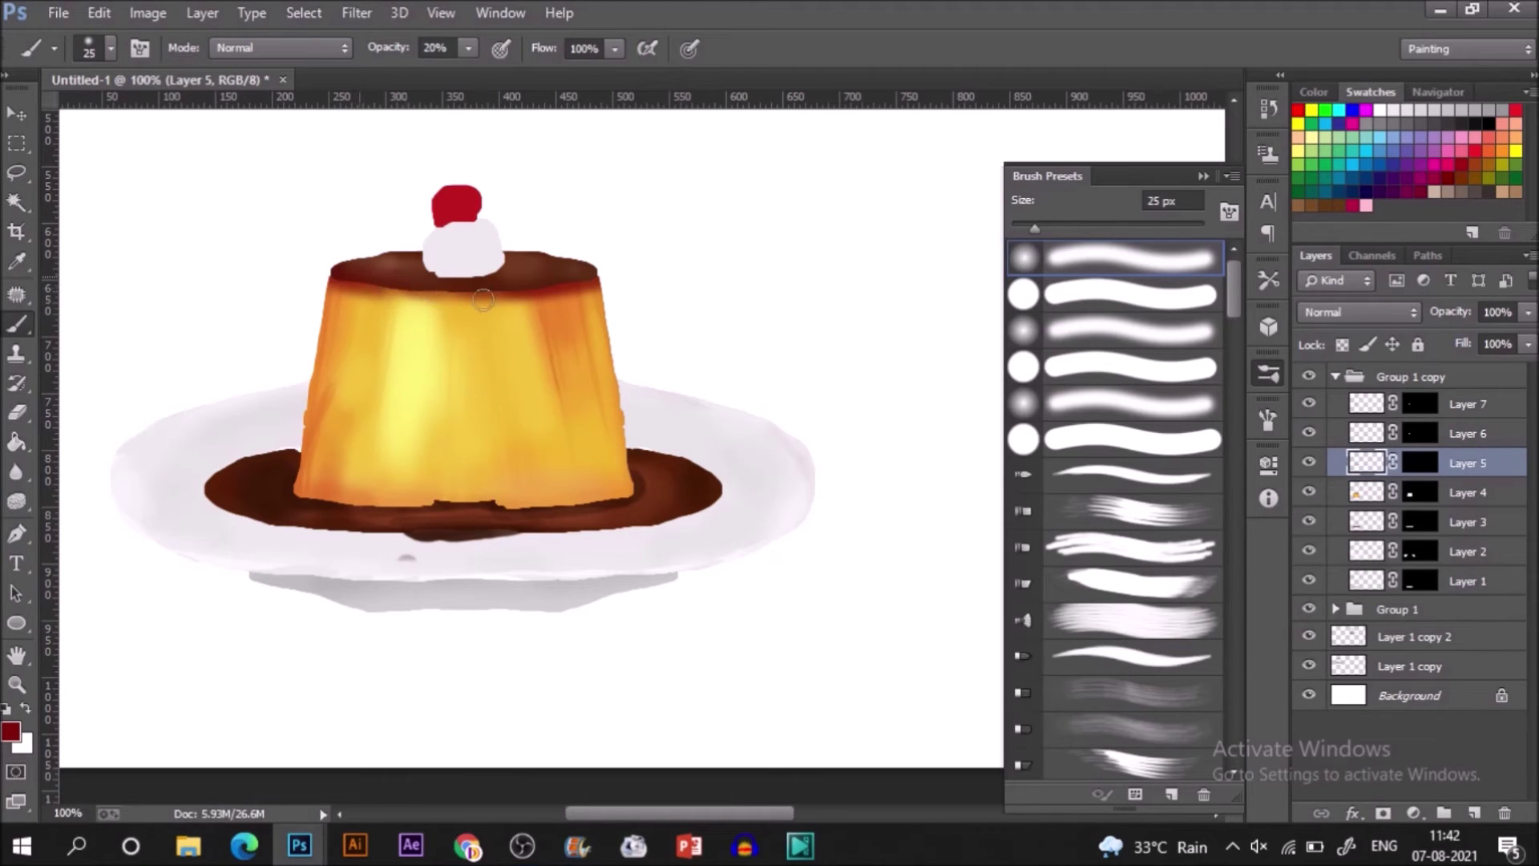
pyautogui.click(1122, 368)
pyautogui.press('[')
pyautogui.press('[')
pyautogui.press('[')
pyautogui.press('[')
pyautogui.press('[')
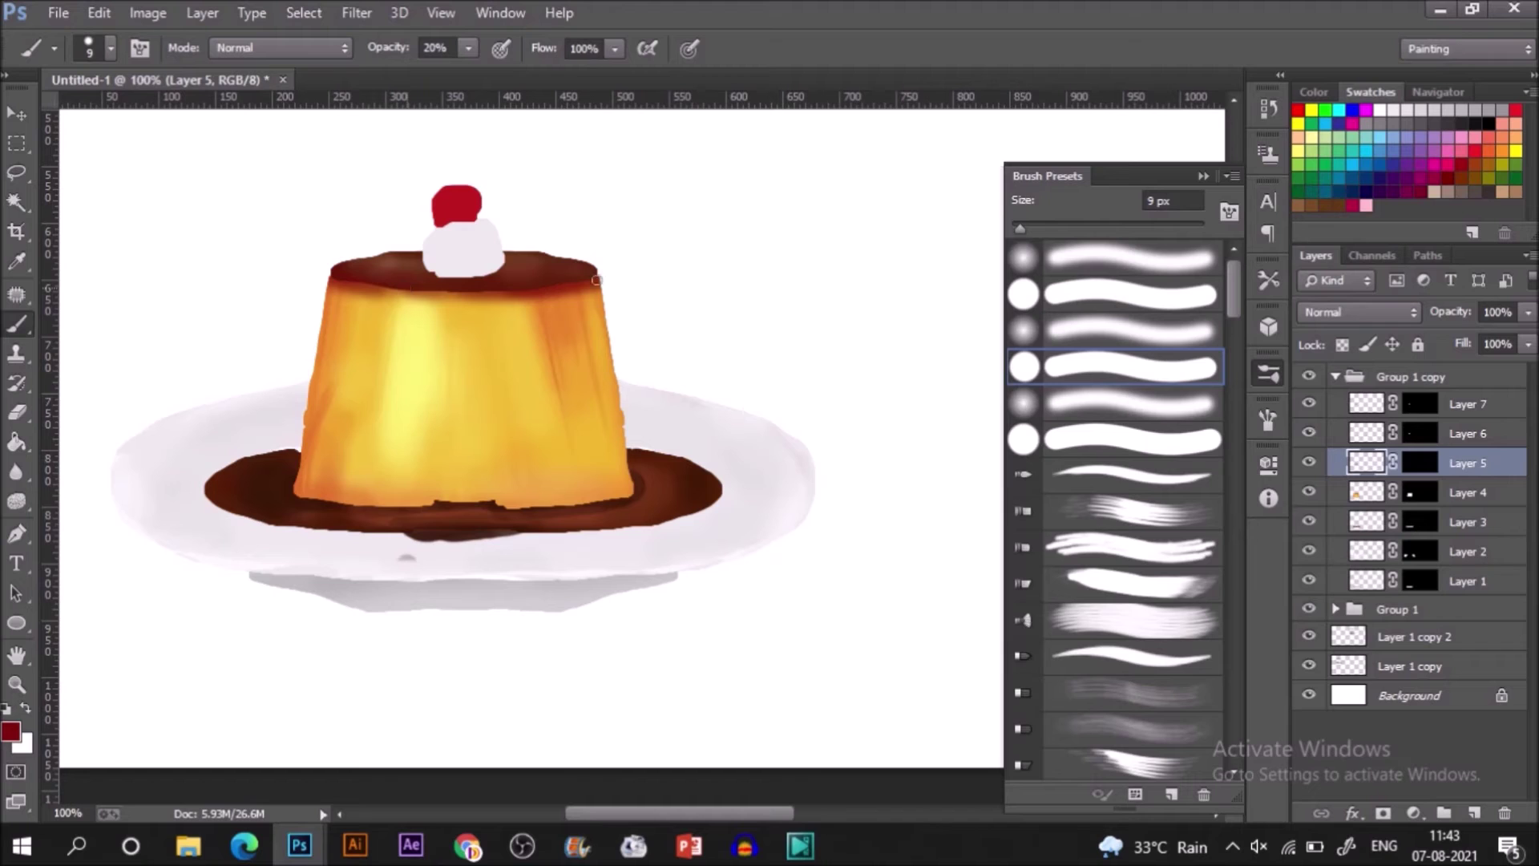
pyautogui.click(1475, 497)
pyautogui.moveTo(361, 289); pyautogui.dragTo(472, 296)
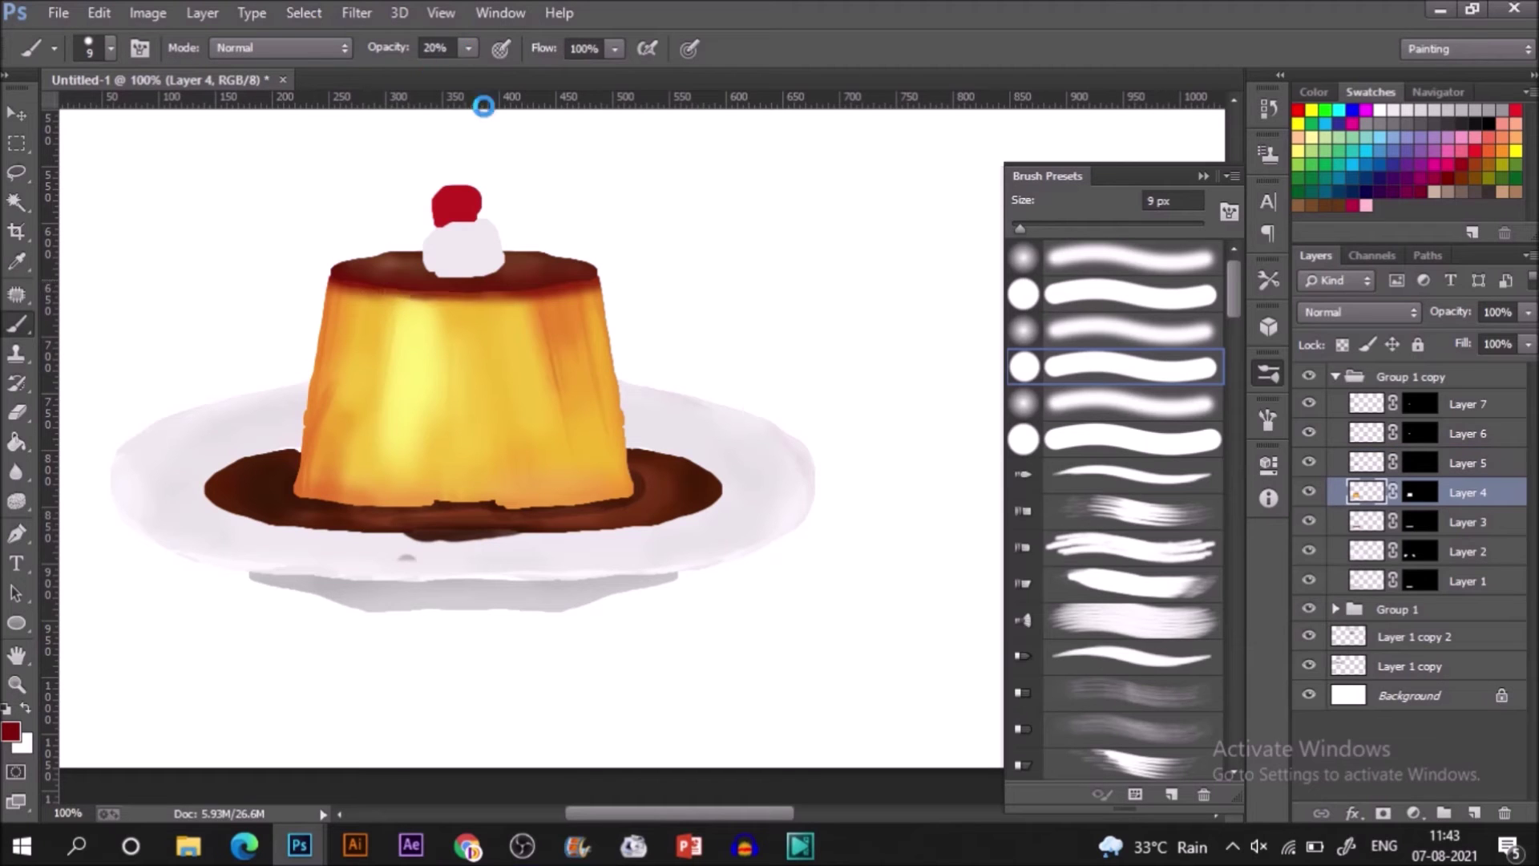
pyautogui.click(468, 48)
pyautogui.moveTo(468, 74); pyautogui.dragTo(498, 73)
pyautogui.moveTo(475, 296); pyautogui.dragTo(574, 290)
# - Sample yellow from the pudding, lower the brush opacity to 20% and blend along the underside of the caramel rim
pyautogui.keyDown('alt'); pyautogui.click(416, 329); pyautogui.keyUp('alt')
pyautogui.click(468, 49)
pyautogui.moveTo(499, 74); pyautogui.dragTo(468, 73)
pyautogui.moveTo(381, 291); pyautogui.dragTo(468, 299)
# - Set the foreground to light pink and touch small highlights onto the right end of the caramel rim
pyautogui.click(14, 729)
pyautogui.click(592, 280)
pyautogui.click(988, 253)
pyautogui.click(1419, 200)
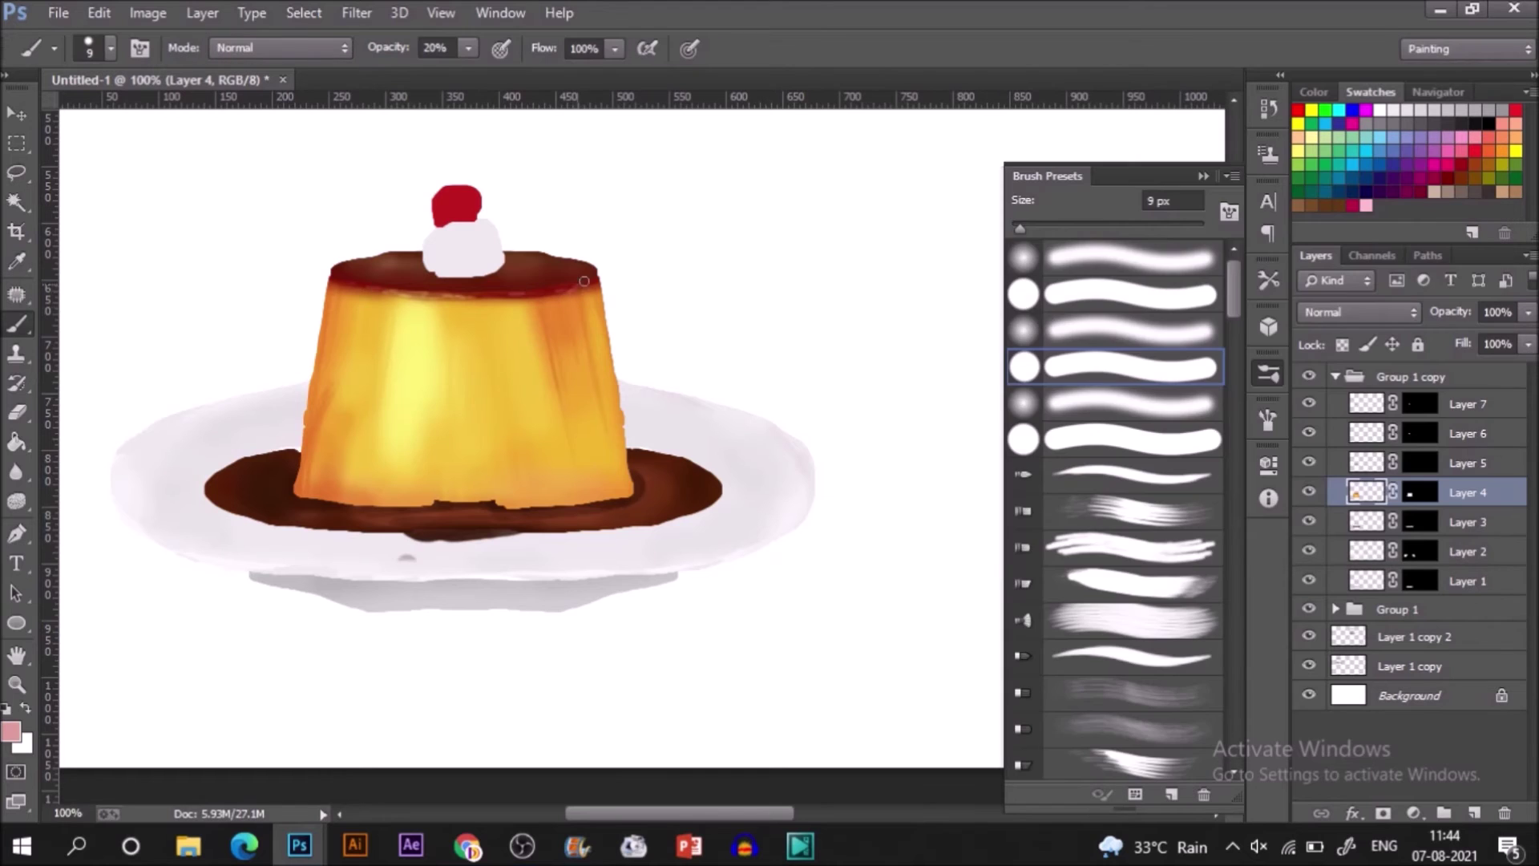
# - Choose a dusty red foreground and paint a highlight on Layer 5 beside the cream on the caramel top with a 30 px soft brush
pyautogui.click(11, 731)
pyautogui.press('Return')
pyautogui.click(1177, 262)
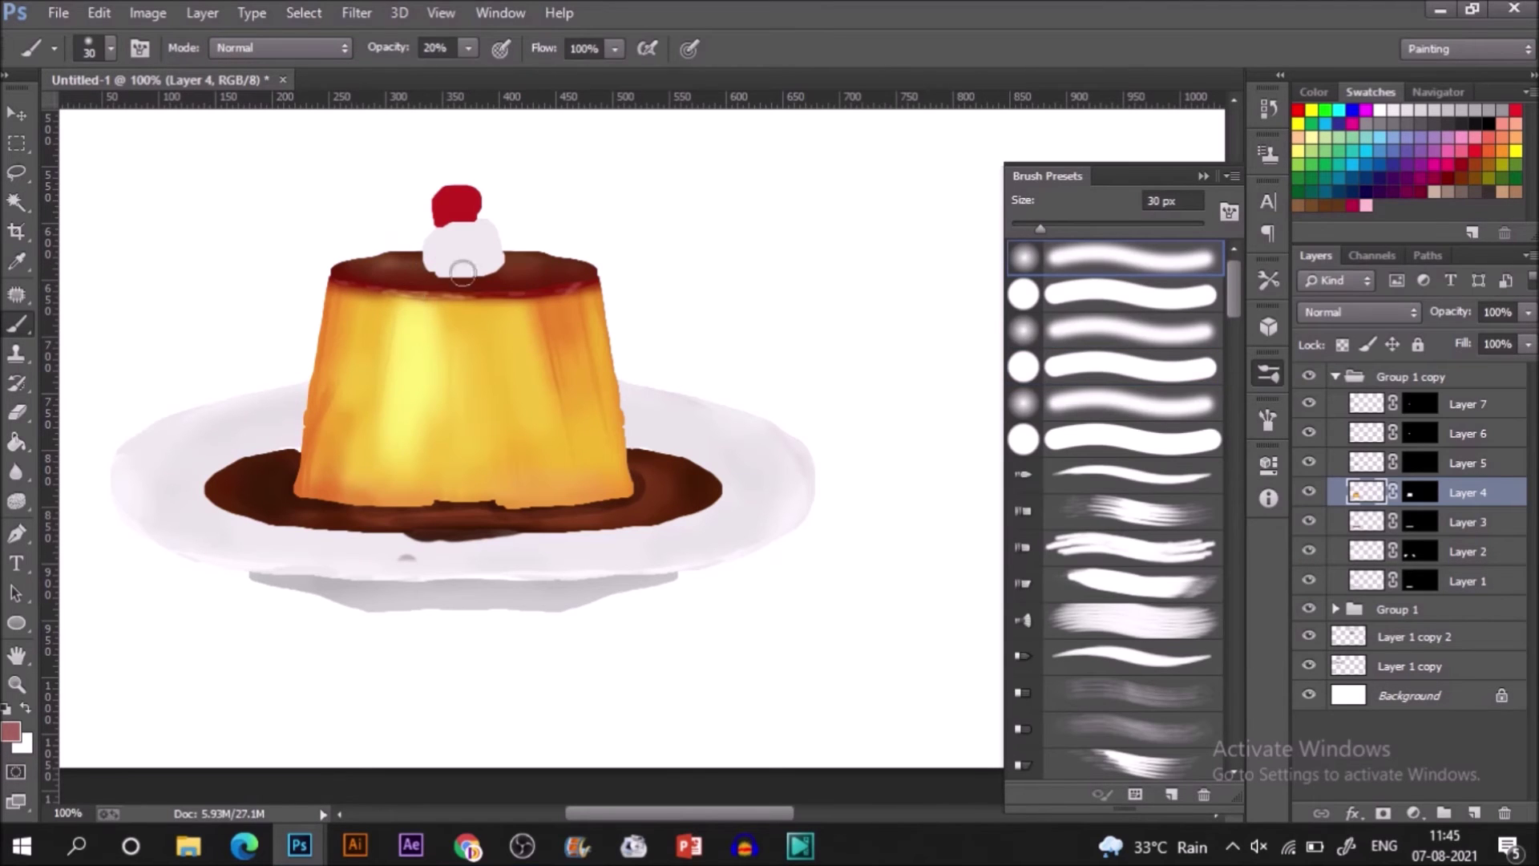
pyautogui.hotkey('alt', ']')
pyautogui.moveTo(509, 262); pyautogui.dragTo(574, 265)
# - Pick dark brown and shade the caramel top on both sides of the cream with a 10 px hard round brush, raising opacity to 41%
pyautogui.click(1114, 367)
pyautogui.click(11, 732)
pyautogui.click(513, 282)
pyautogui.press('Return')
pyautogui.press('[')
pyautogui.press('[')
pyautogui.moveTo(421, 252); pyautogui.dragTo(353, 260)
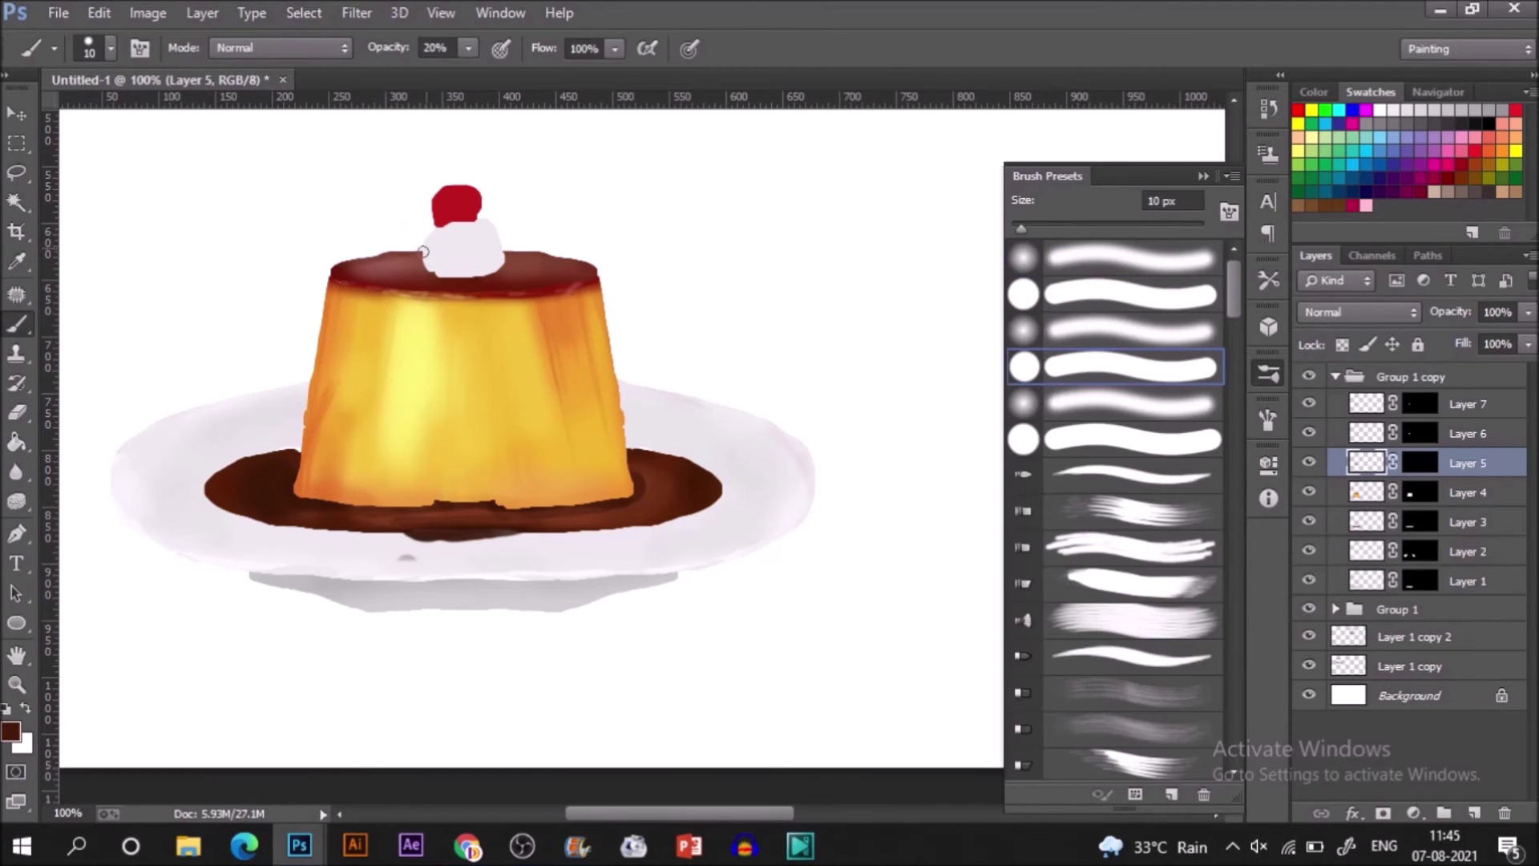
pyautogui.moveTo(505, 254); pyautogui.dragTo(548, 258)
pyautogui.press('4')
pyautogui.press('1')
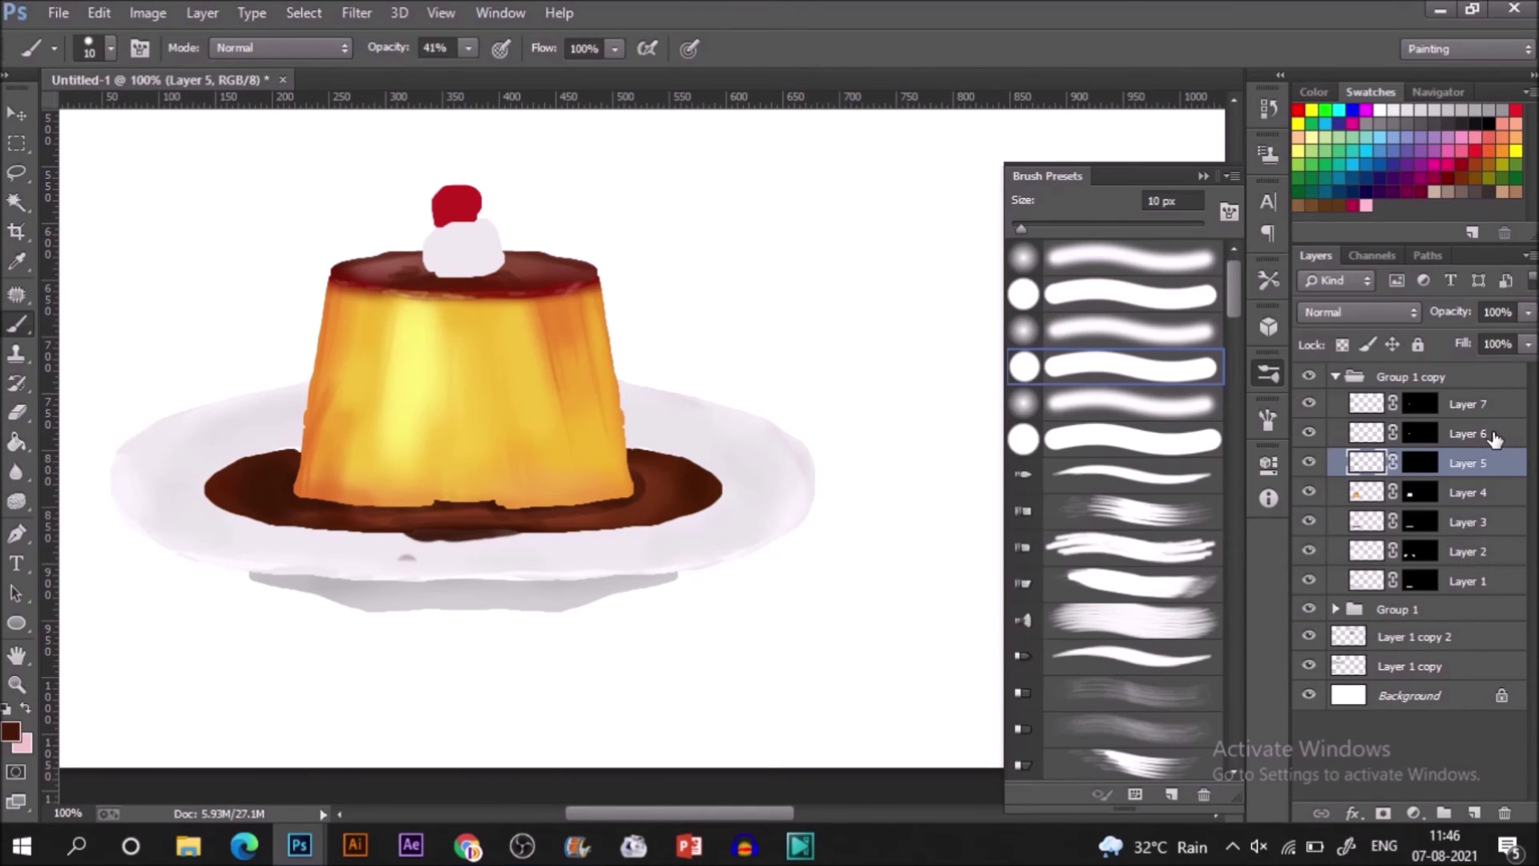
# - Paint light pink streaks on the cream in Layer 6 with a 10 px soft brush and soften them with off-white sampled from the plate
pyautogui.click(1441, 425)
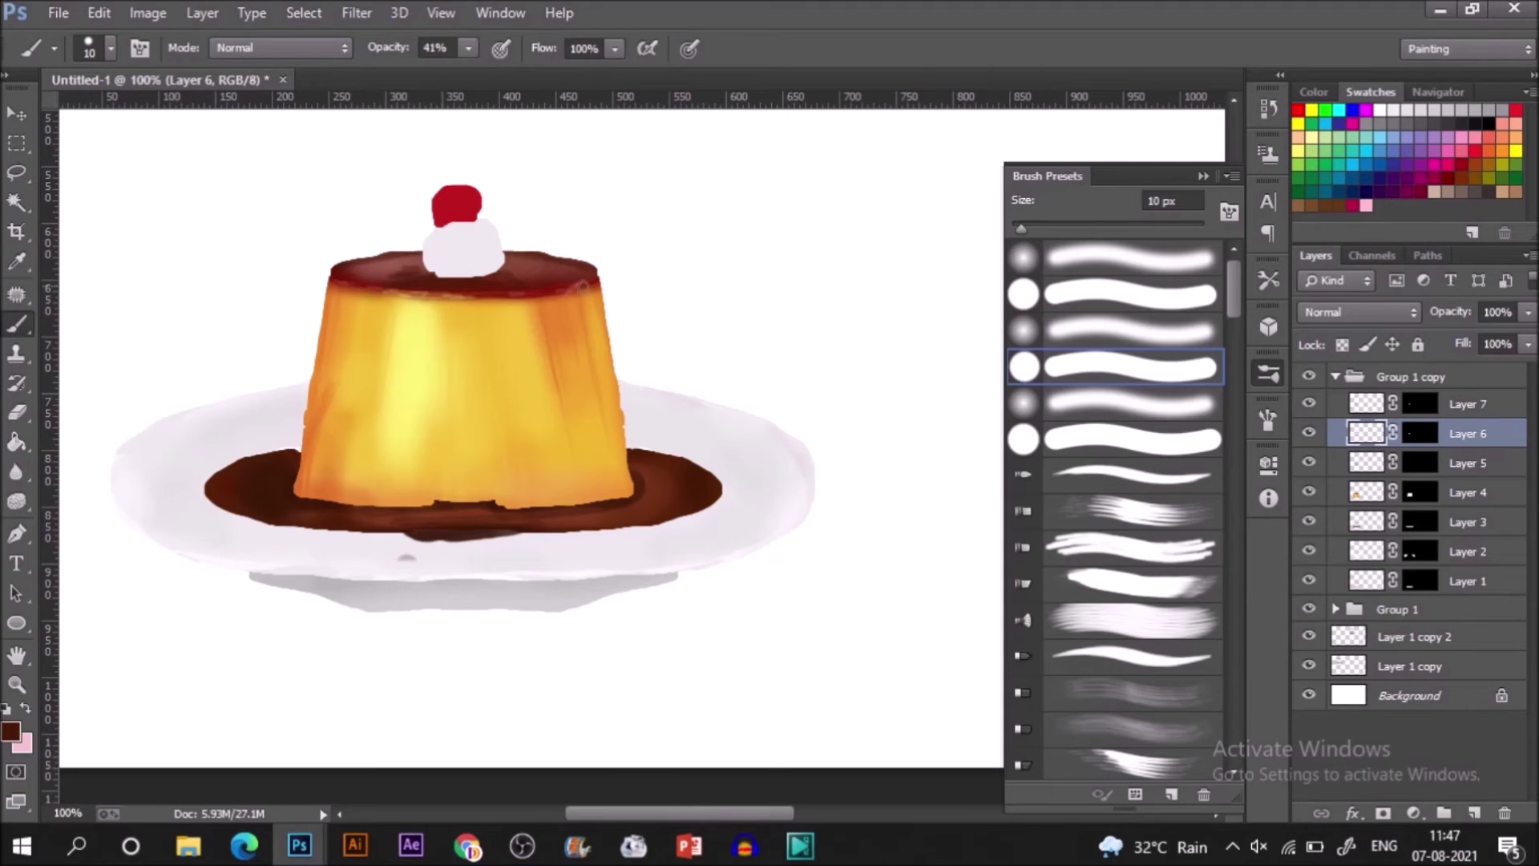
pyautogui.moveTo(438, 231)
pyautogui.mouseDown()
pyautogui.moveTo(481, 297)
pyautogui.moveTo(493, 229)
pyautogui.moveTo(479, 212)
pyautogui.moveTo(490, 267)
pyautogui.moveTo(467, 228)
pyautogui.mouseUp()
pyautogui.hotkey('ctrl', 'z')
pyautogui.click(11, 731)
pyautogui.click(26, 708)
pyautogui.click(1126, 259)
pyautogui.moveTo(490, 225); pyautogui.dragTo(494, 249)
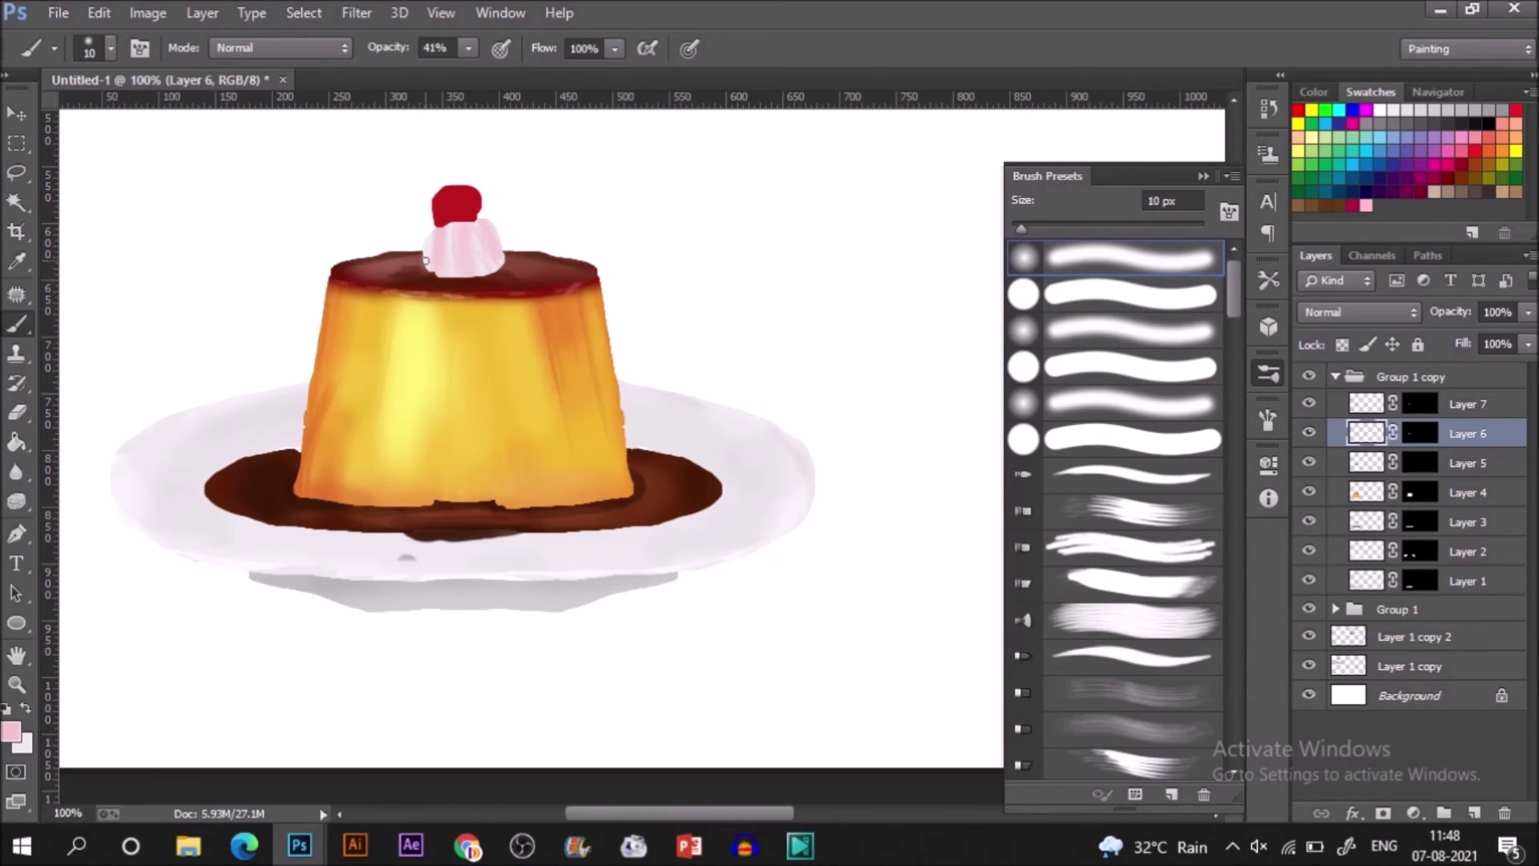
pyautogui.keyDown('alt'); pyautogui.click(644, 358); pyautogui.keyUp('alt')
# - Set the foreground to dusty pink and softly shade the cream at 20% opacity with a 25 px soft brush
pyautogui.click(11, 731)
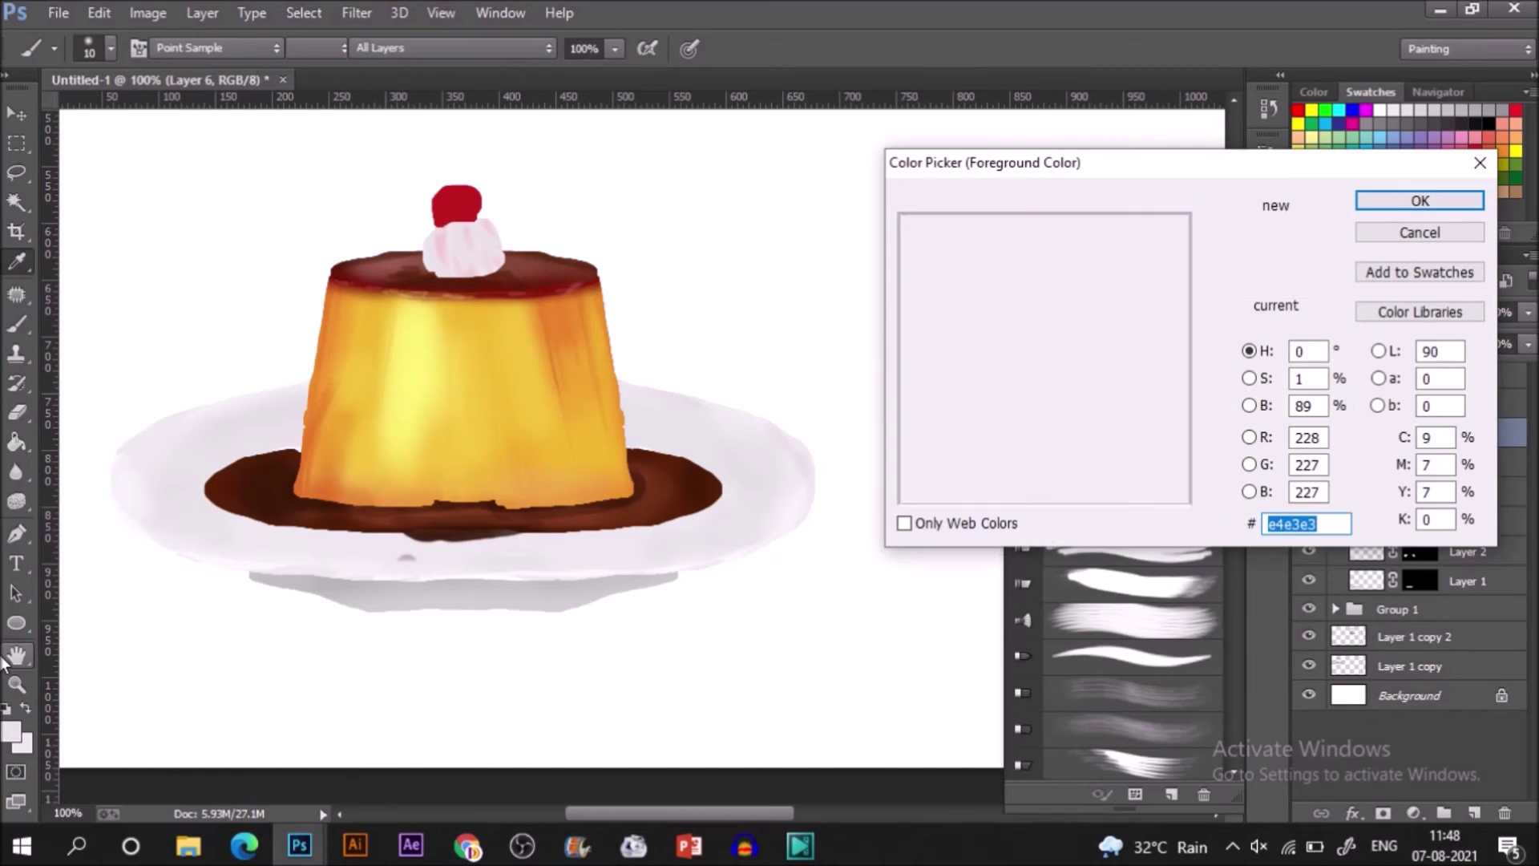
pyautogui.click(1217, 491)
pyautogui.click(1072, 354)
pyautogui.click(972, 237)
pyautogui.click(978, 266)
pyautogui.click(1367, 204)
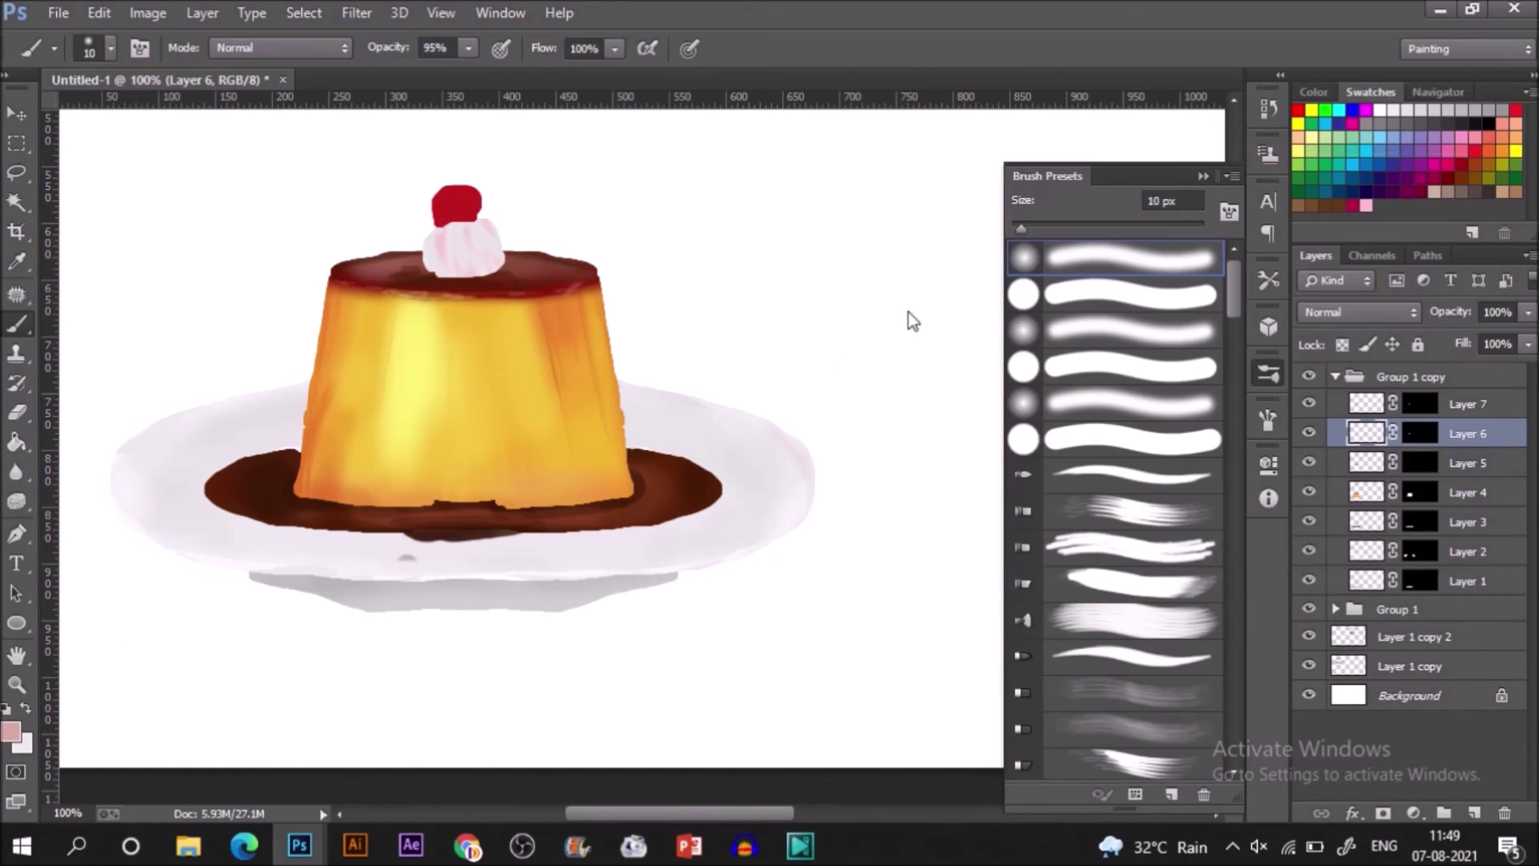
pyautogui.press('2')
pyautogui.moveTo(434, 268); pyautogui.dragTo(419, 240)
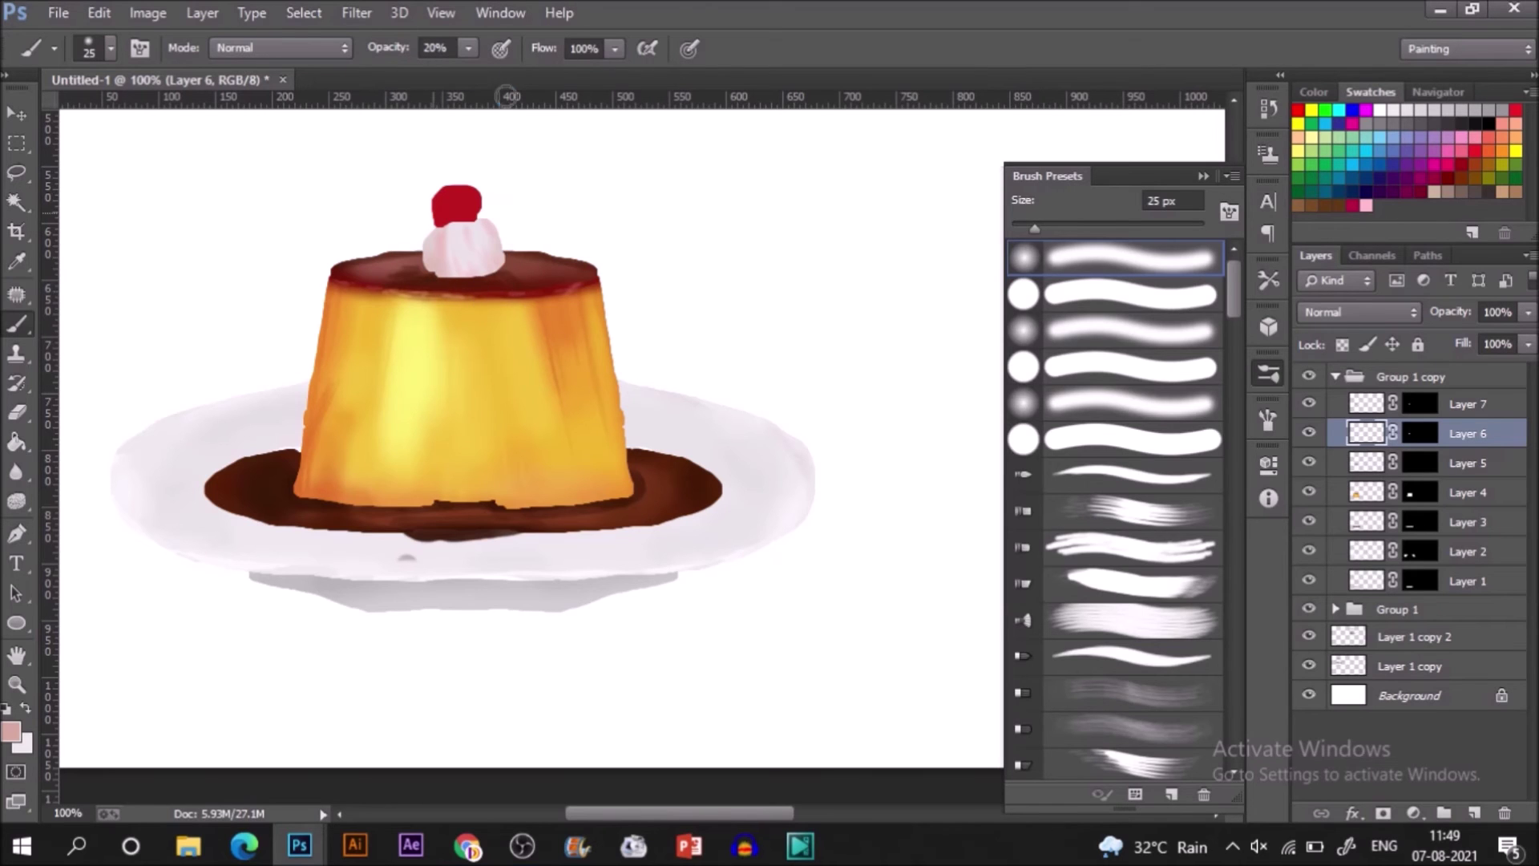
# - Shade the cream's base with dark red sampled from the caramel, and brighten the cream with sampled white, reducing the brush to 10 px
pyautogui.keyDown('alt'); pyautogui.click(497, 277); pyautogui.keyUp('alt')
pyautogui.moveTo(497, 276)
pyautogui.mouseDown()
pyautogui.moveTo(414, 279)
pyautogui.moveTo(519, 275)
pyautogui.mouseUp()
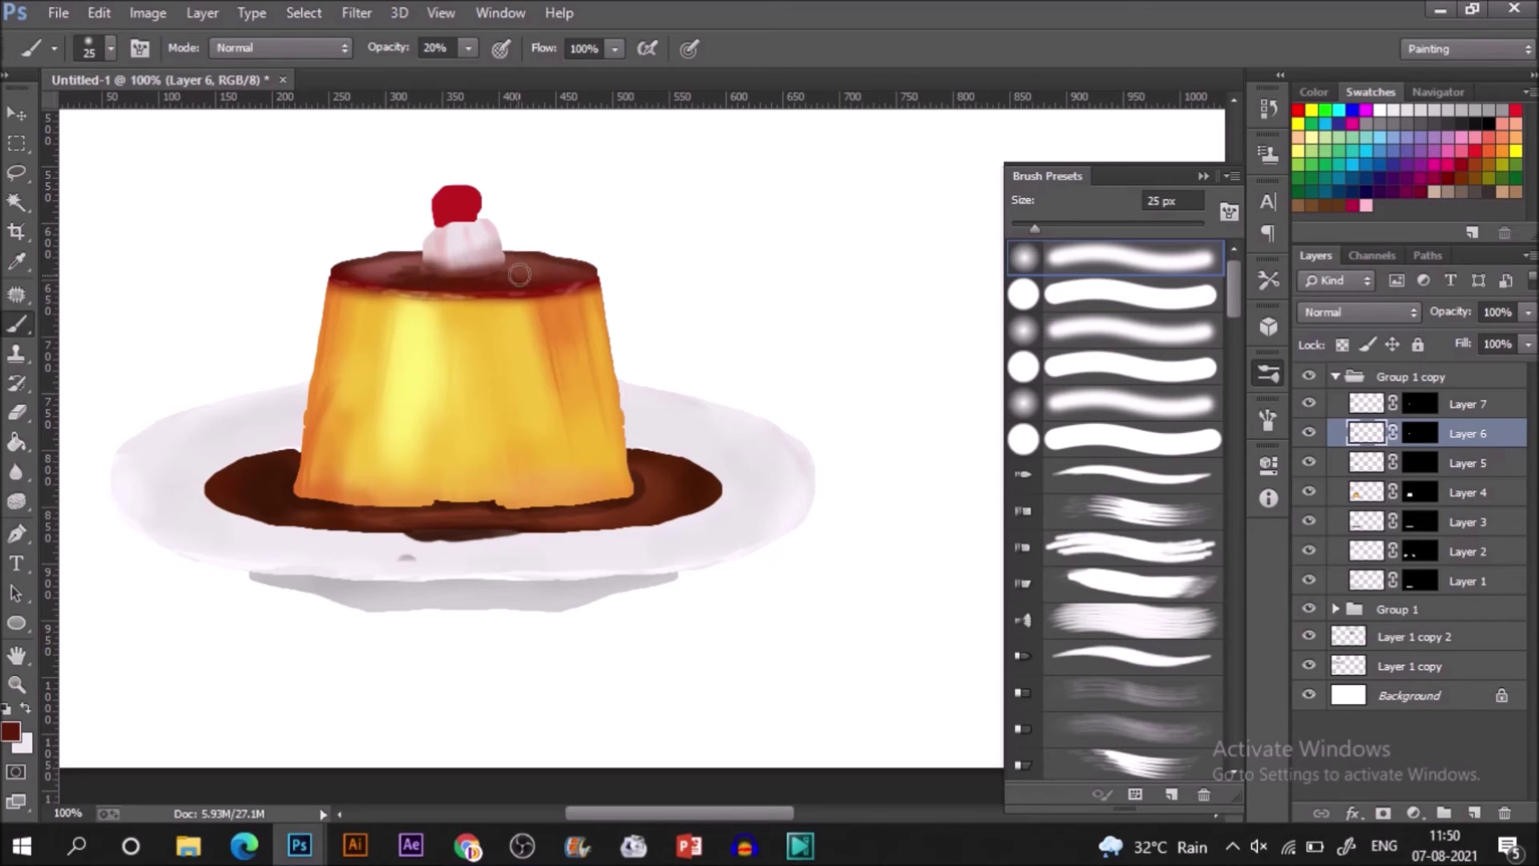
pyautogui.keyDown('alt'); pyautogui.click(522, 158); pyautogui.keyUp('alt')
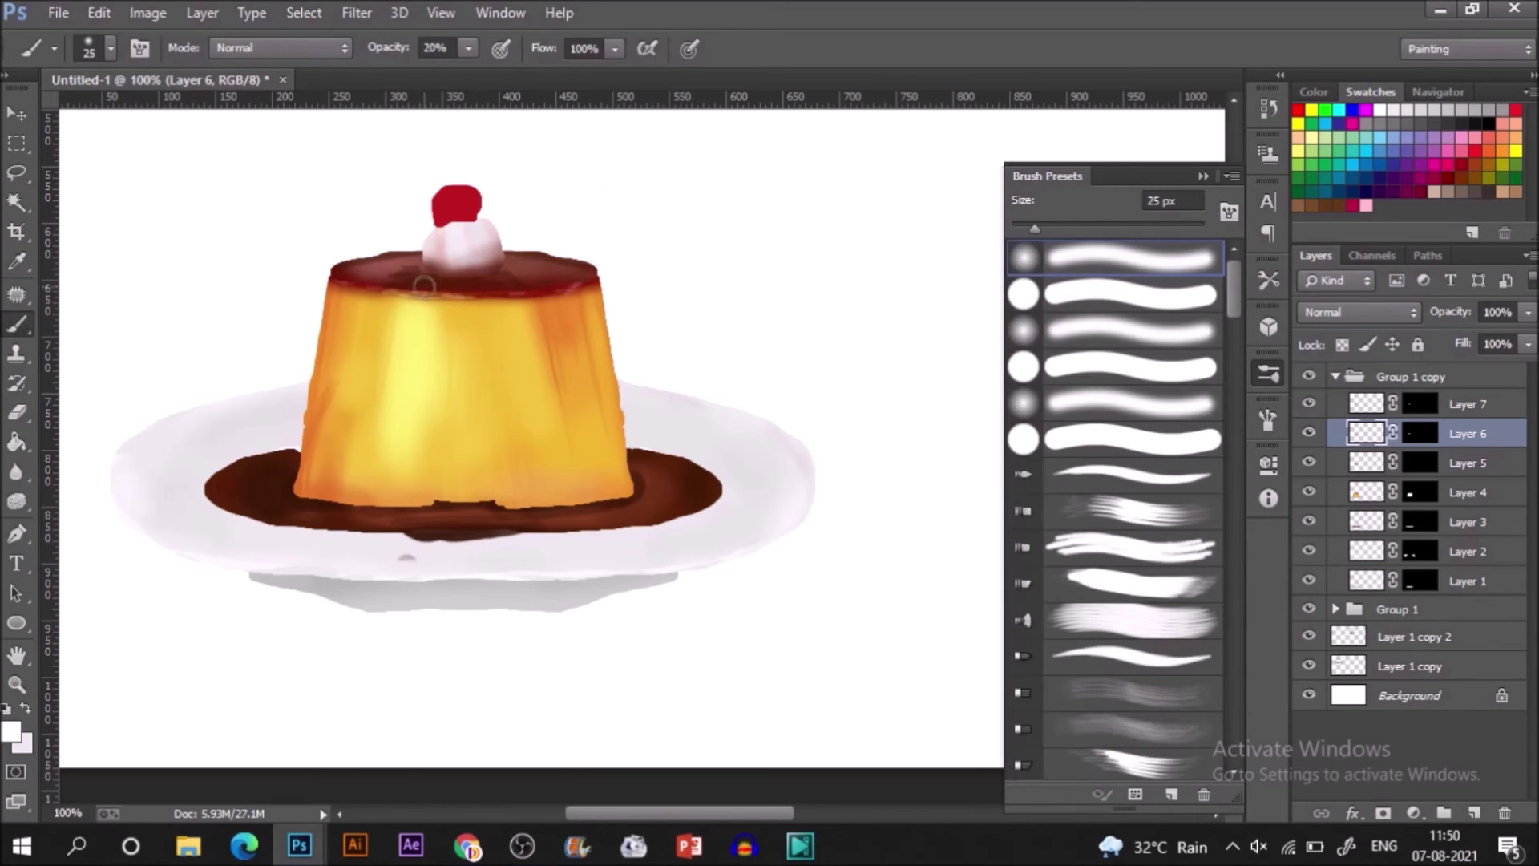
pyautogui.press('[')
pyautogui.press('[')
pyautogui.press('[')
# - Set the foreground to a darker cherry red and shade the cherry on Layer 7 with a 20 px soft brush
pyautogui.click(16, 729)
pyautogui.click(454, 205)
pyautogui.click(1154, 357)
pyautogui.click(1426, 201)
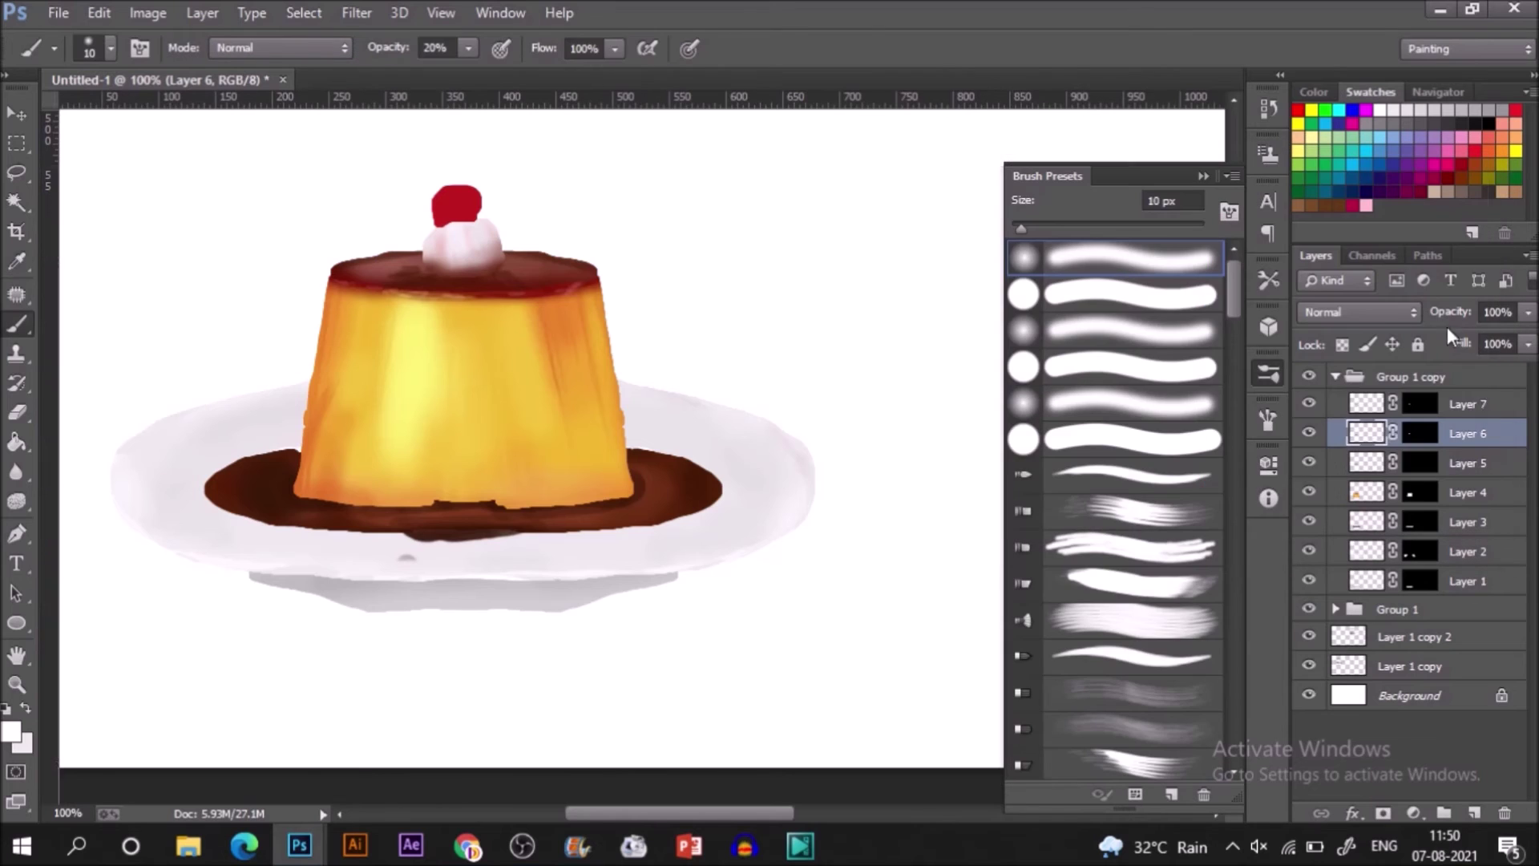
pyautogui.hotkey('alt', ']')
pyautogui.press(']')
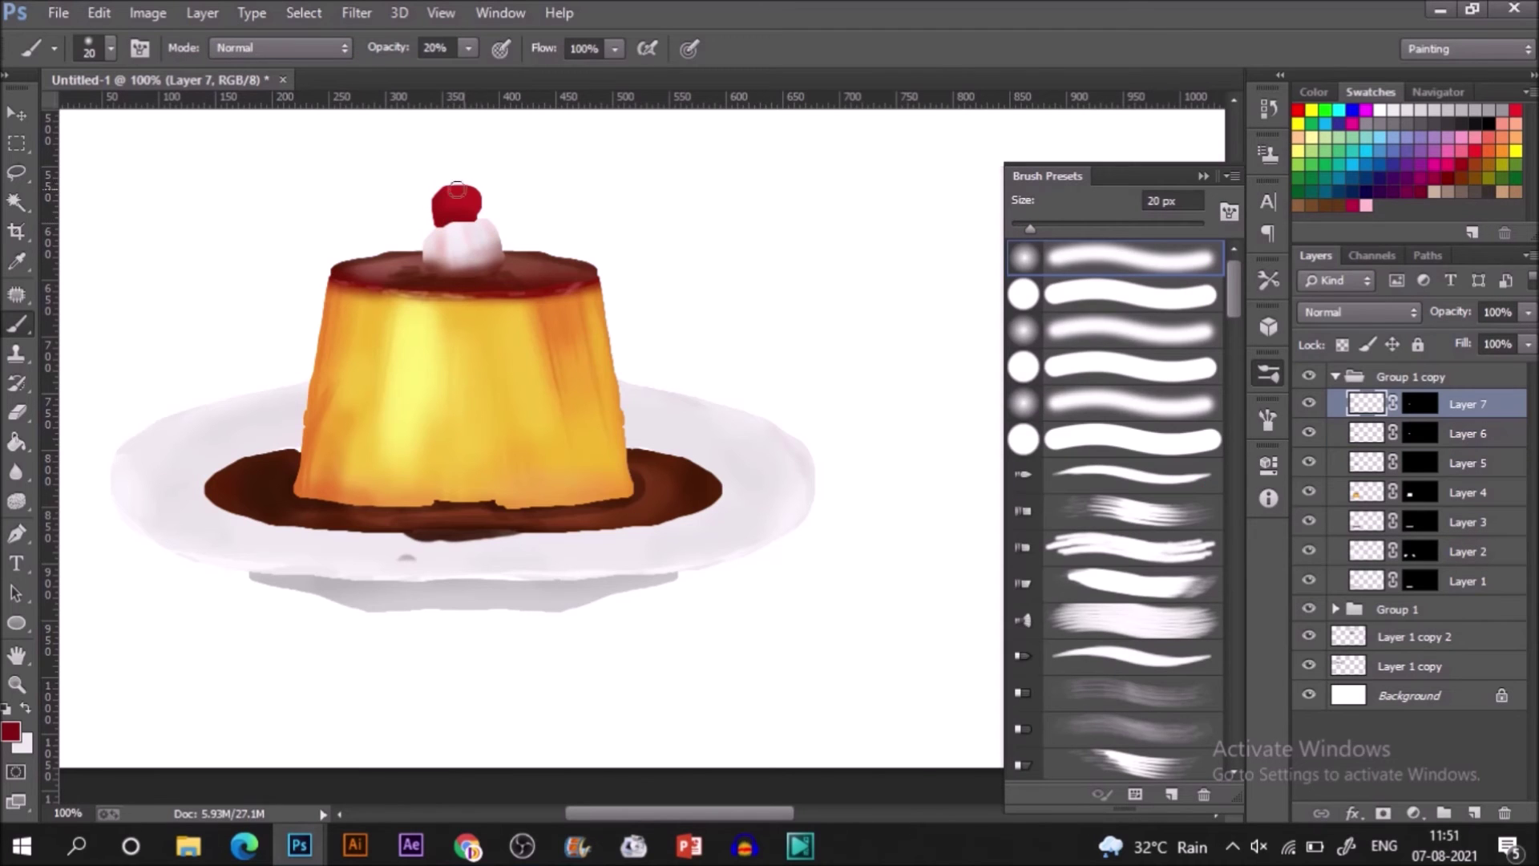
# - Set the foreground to light pink f8cbcb and add highlights to the cherry with an 8 px soft brush
pyautogui.click(13, 733)
pyautogui.click(952, 224)
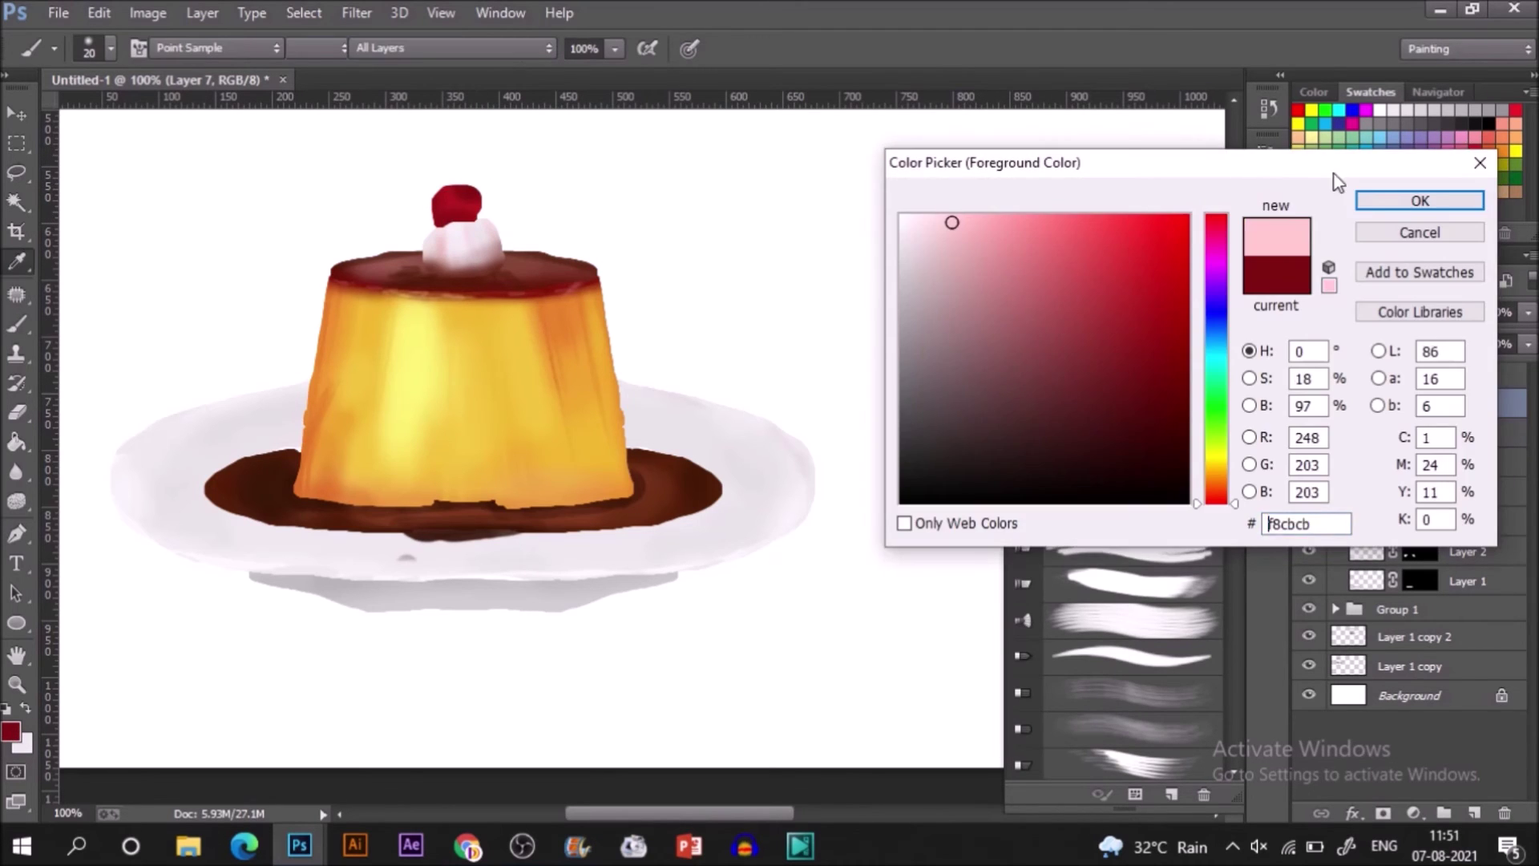
pyautogui.click(1419, 200)
pyautogui.press('[')
pyautogui.press('[')
pyautogui.press('[')
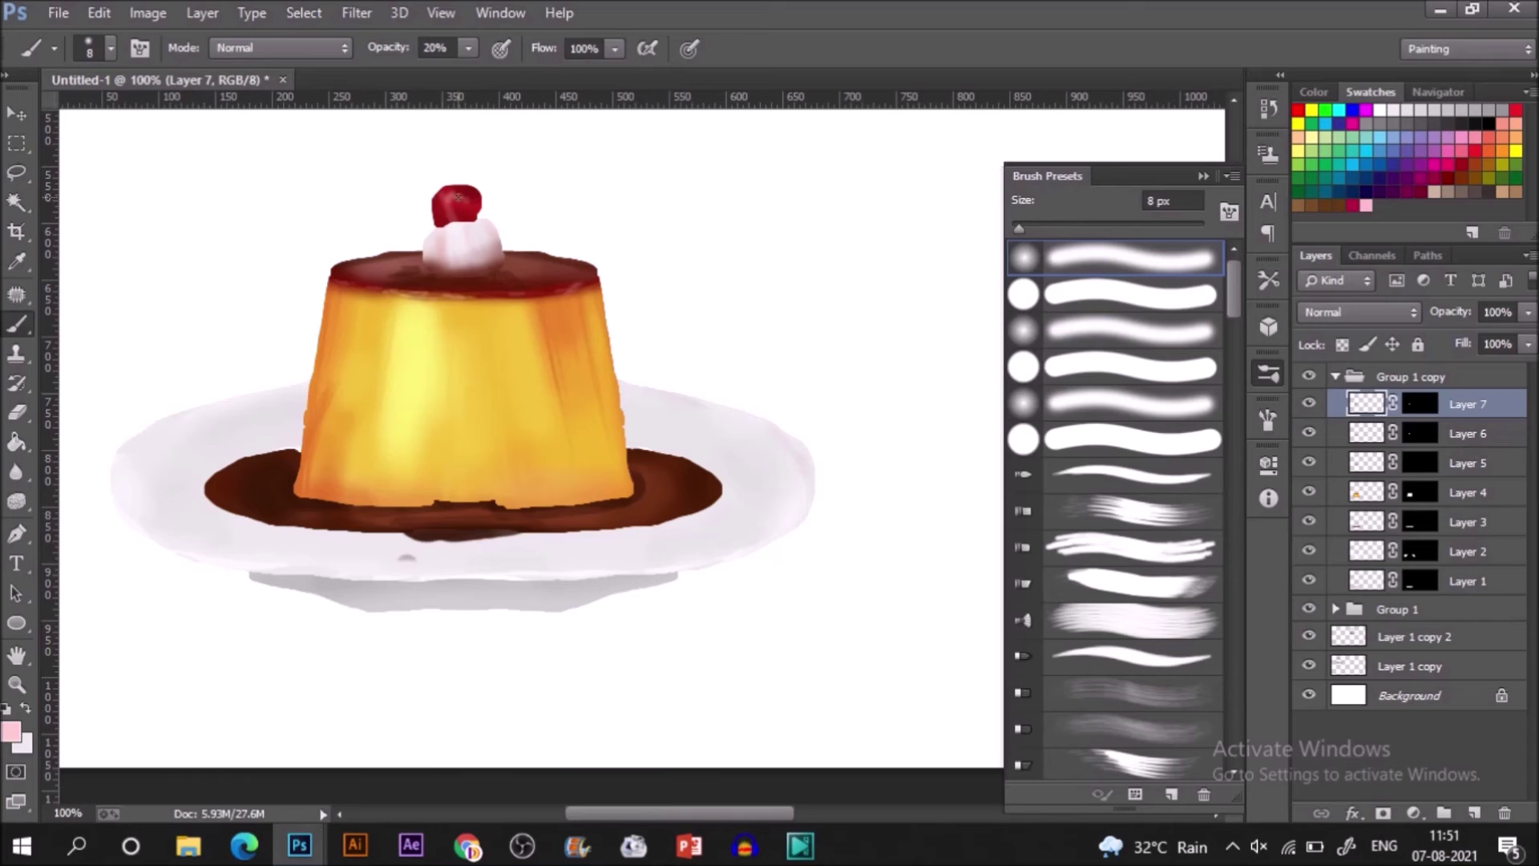
# - Add a new layer above Layer 7 and draw a thin curved cherry stem in sampled dark red with an 8 px hard round brush
pyautogui.hotkey('ctrl', '-')
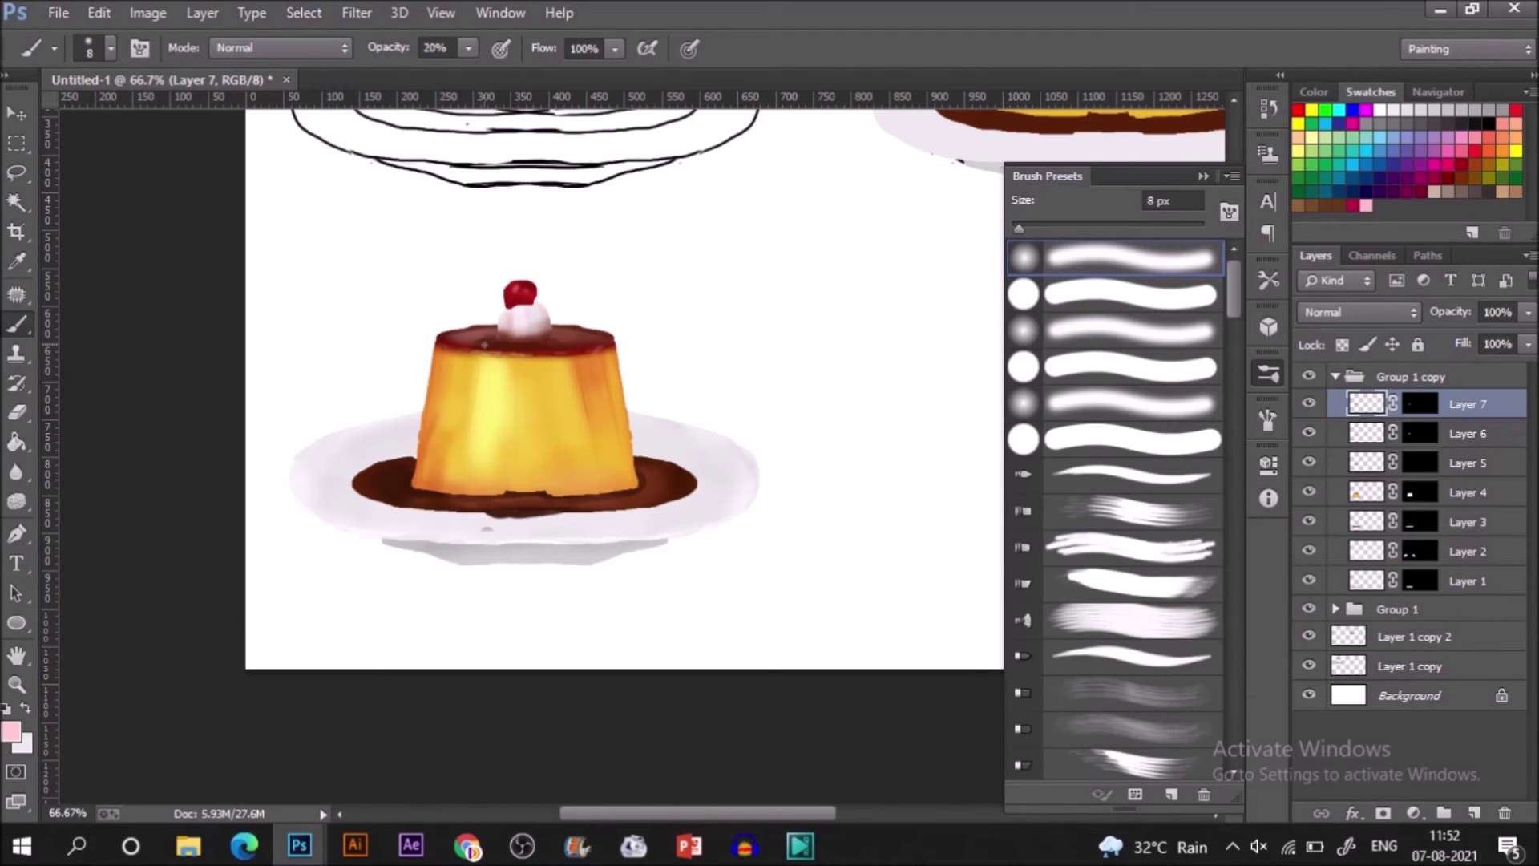
pyautogui.click(1474, 812)
pyautogui.click(1138, 370)
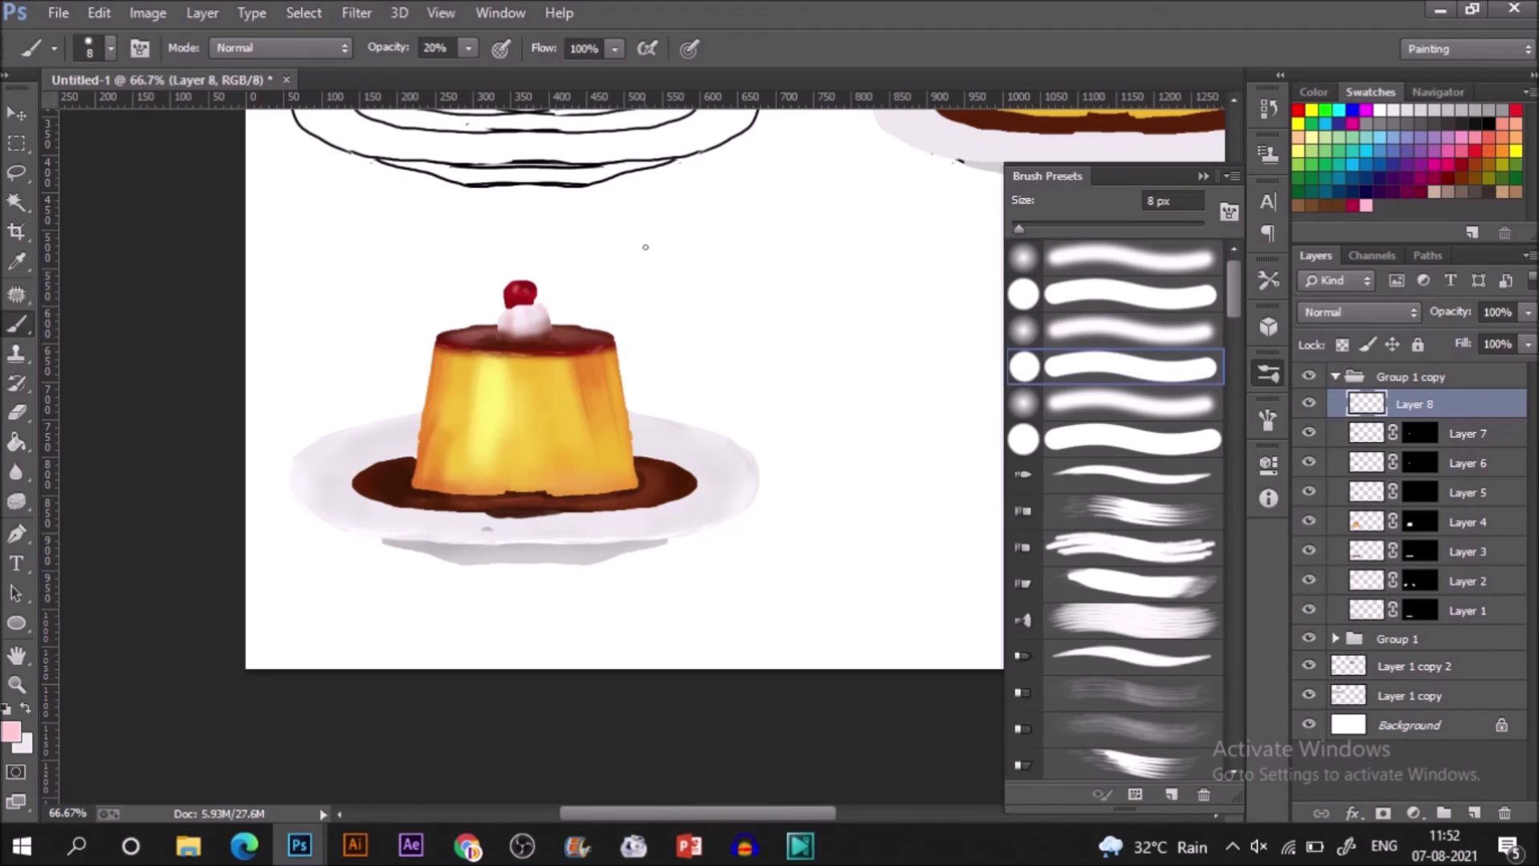
pyautogui.keyDown('alt'); pyautogui.click(513, 295); pyautogui.keyUp('alt')
pyautogui.hotkey('ctrl', '-')
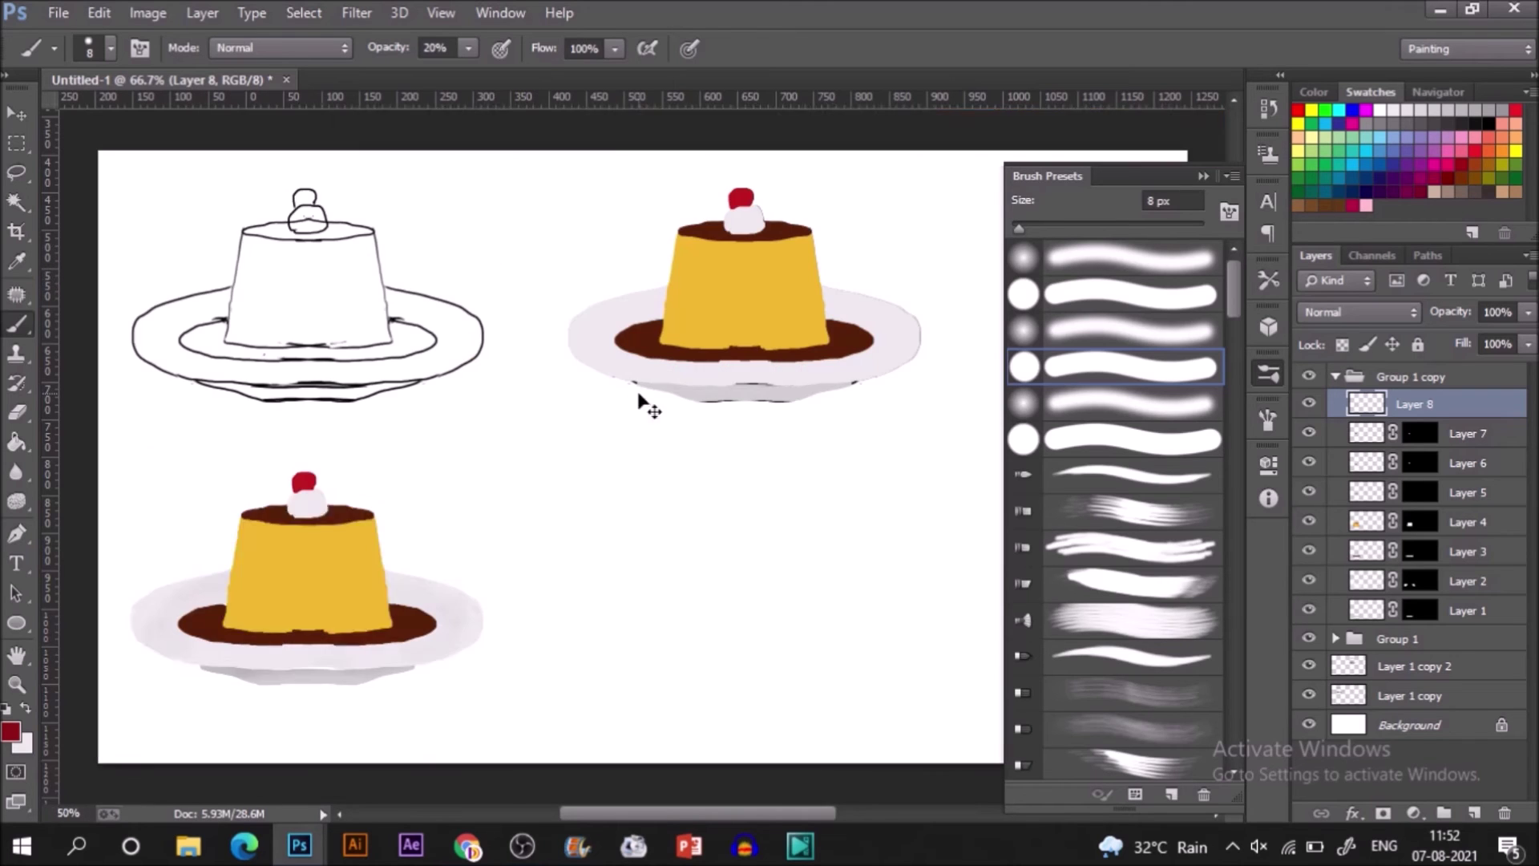
pyautogui.hotkey('ctrl', '+')
pyautogui.hotkey('ctrl', '+')
pyautogui.hotkey('ctrl', '+')
pyautogui.hotkey('ctrl', '-')
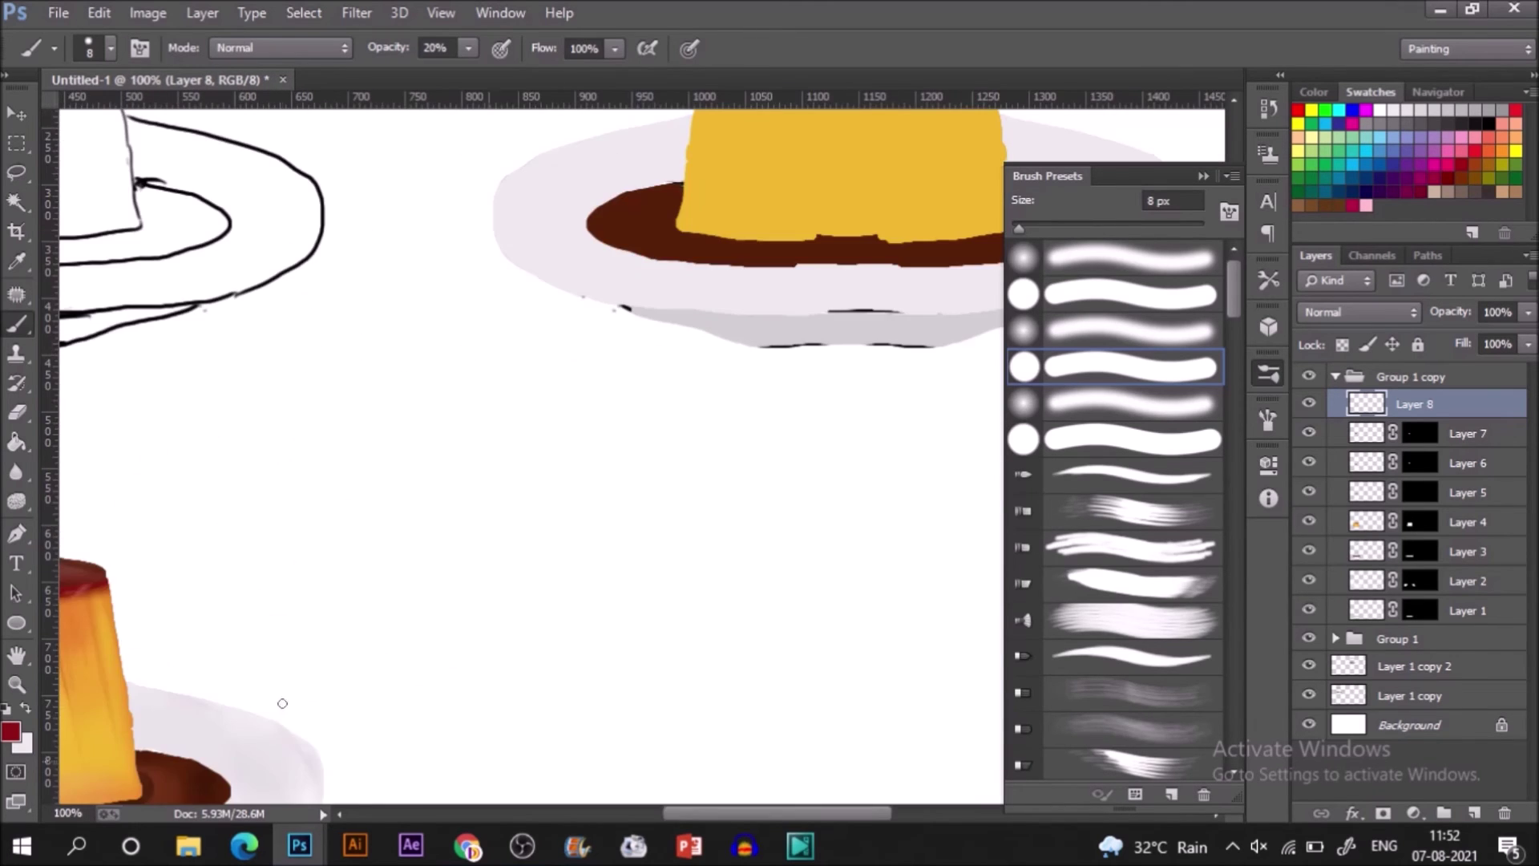
pyautogui.moveTo(816, 813); pyautogui.dragTo(751, 814)
pyautogui.scroll(-3, 474, 522)
pyautogui.moveTo(644, 812); pyautogui.dragTo(587, 812)
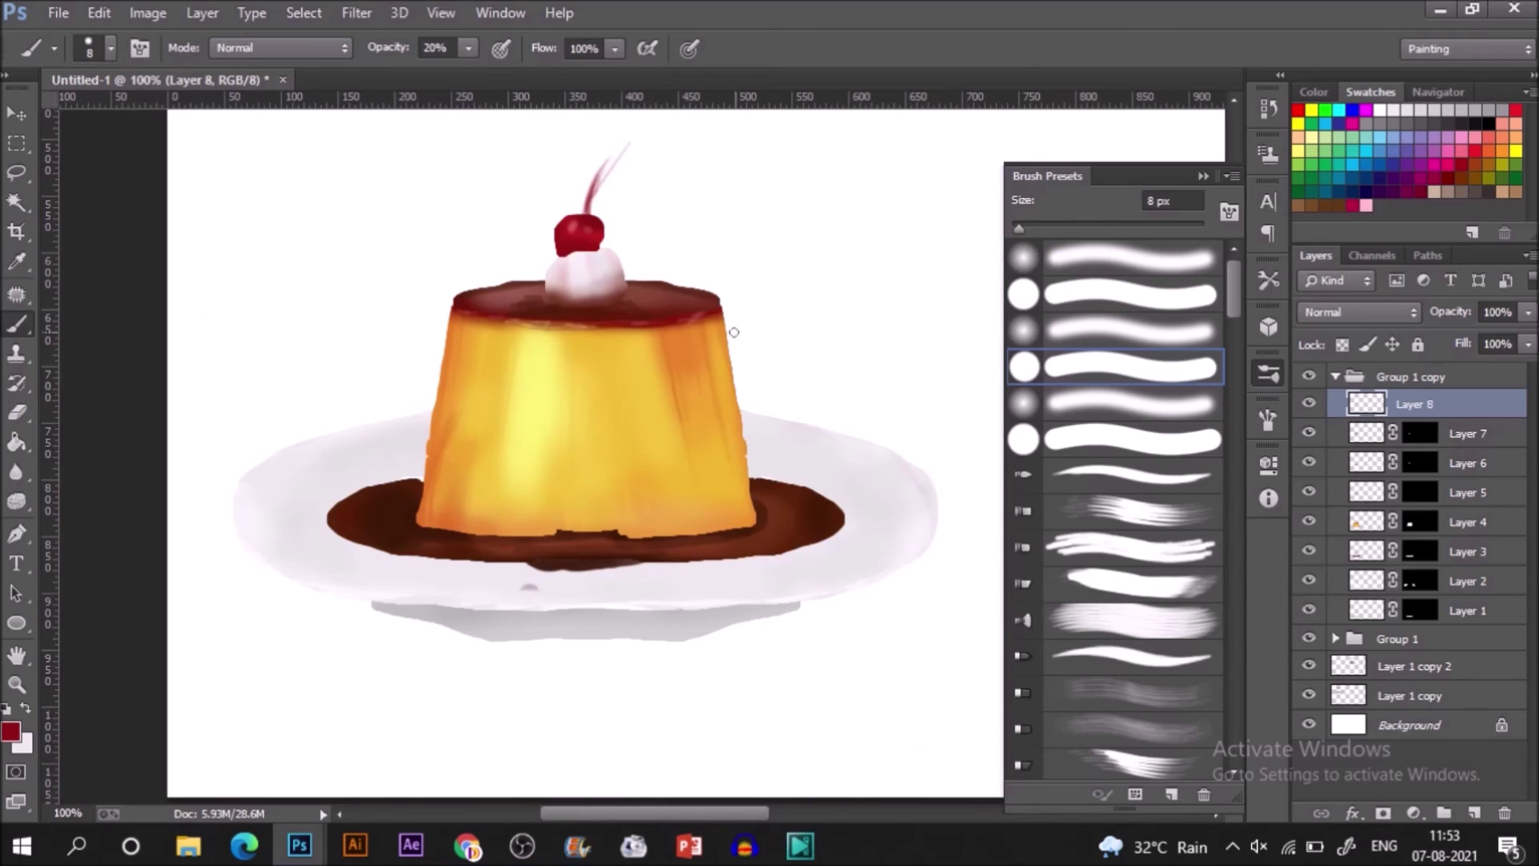
# - Target Layer 3, set the foreground to light pink and paint thin highlights on the sauce around the pudding's base
pyautogui.click(1505, 548)
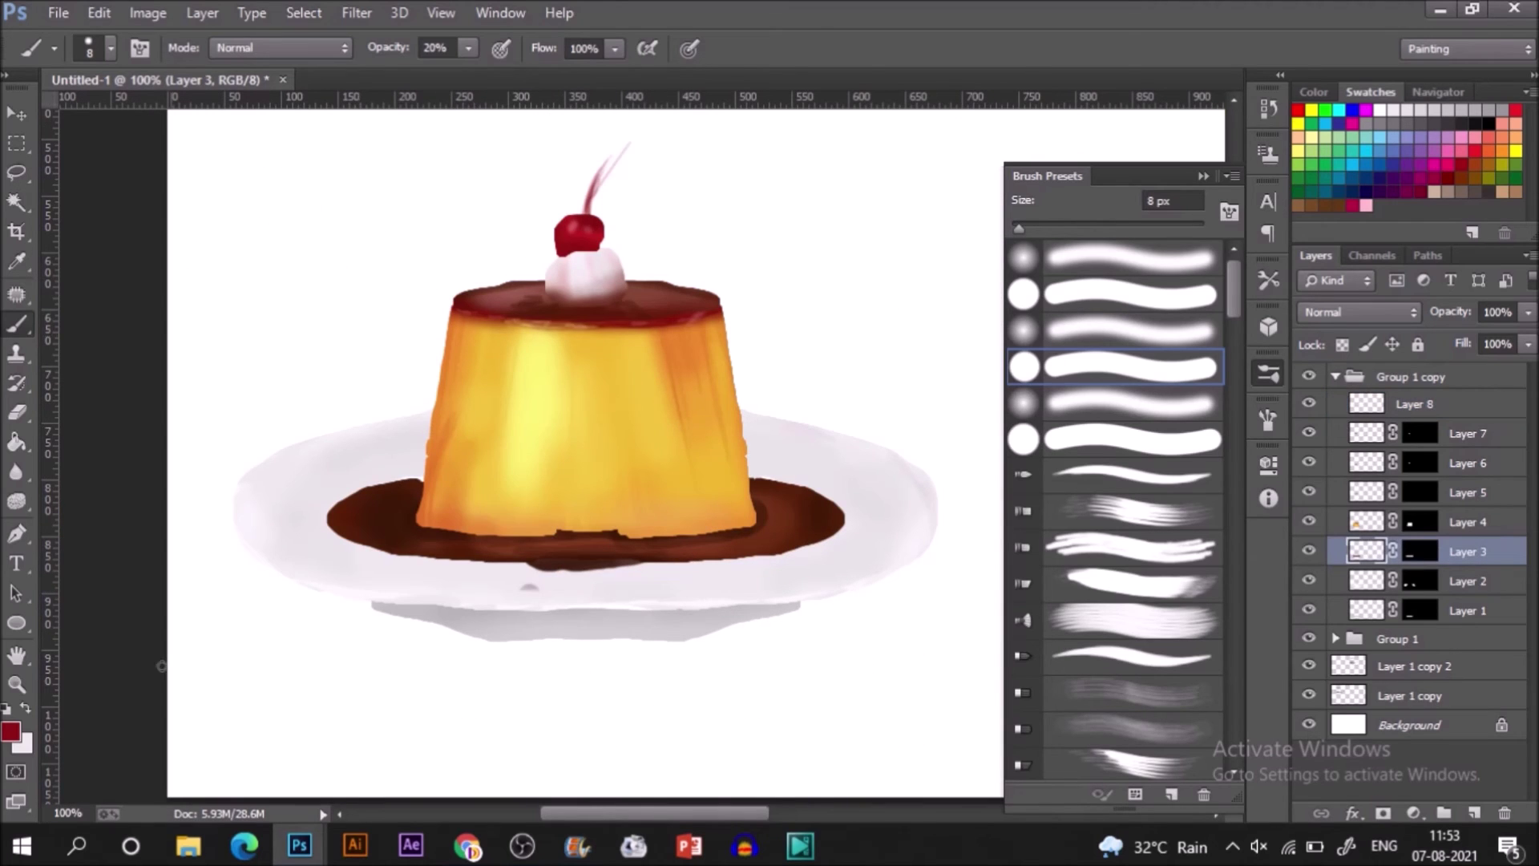
pyautogui.click(10, 730)
pyautogui.click(517, 550)
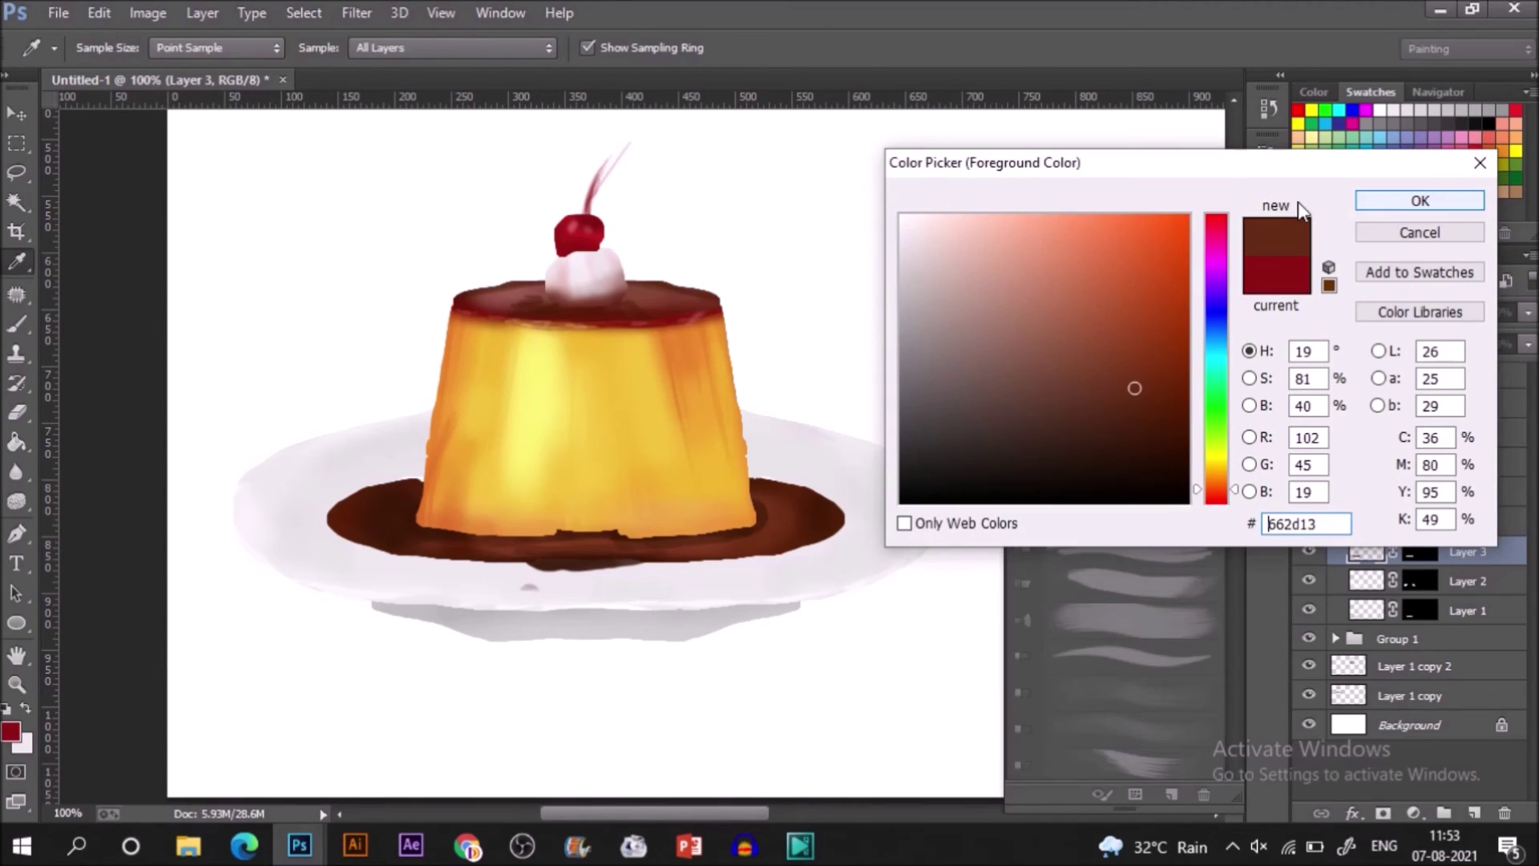
pyautogui.click(951, 231)
pyautogui.click(1418, 201)
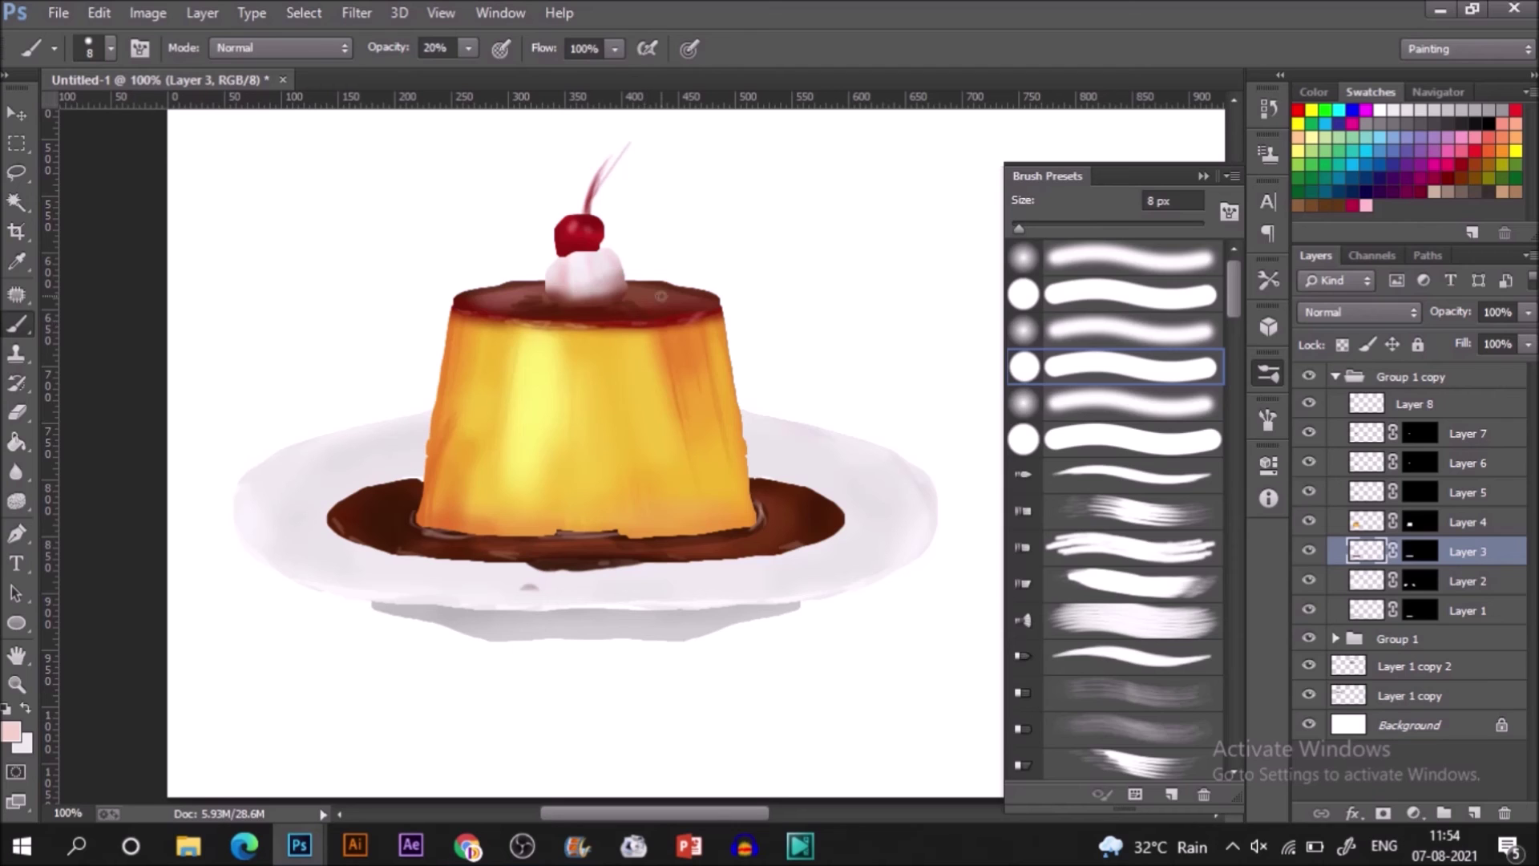
# - Sample dark red from the caramel rim and glaze the sauce in front of the pudding with a 25 px soft brush
pyautogui.press('i')
pyautogui.click(645, 323)
pyautogui.press('b')
pyautogui.press(']')
pyautogui.press(']')
pyautogui.press(']')
pyautogui.press(']')
pyautogui.press(']')
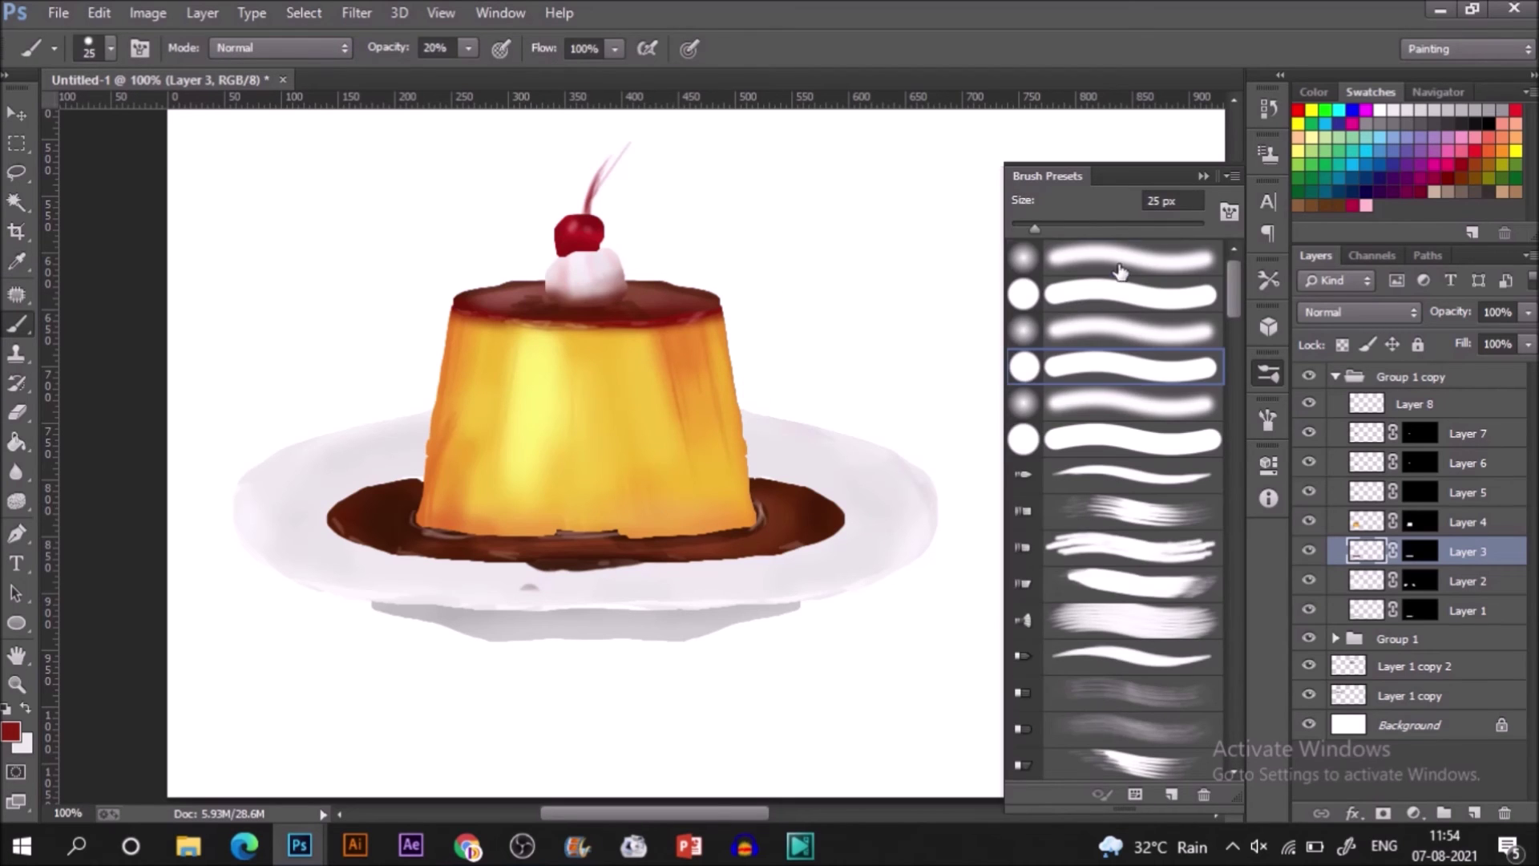
pyautogui.click(1119, 273)
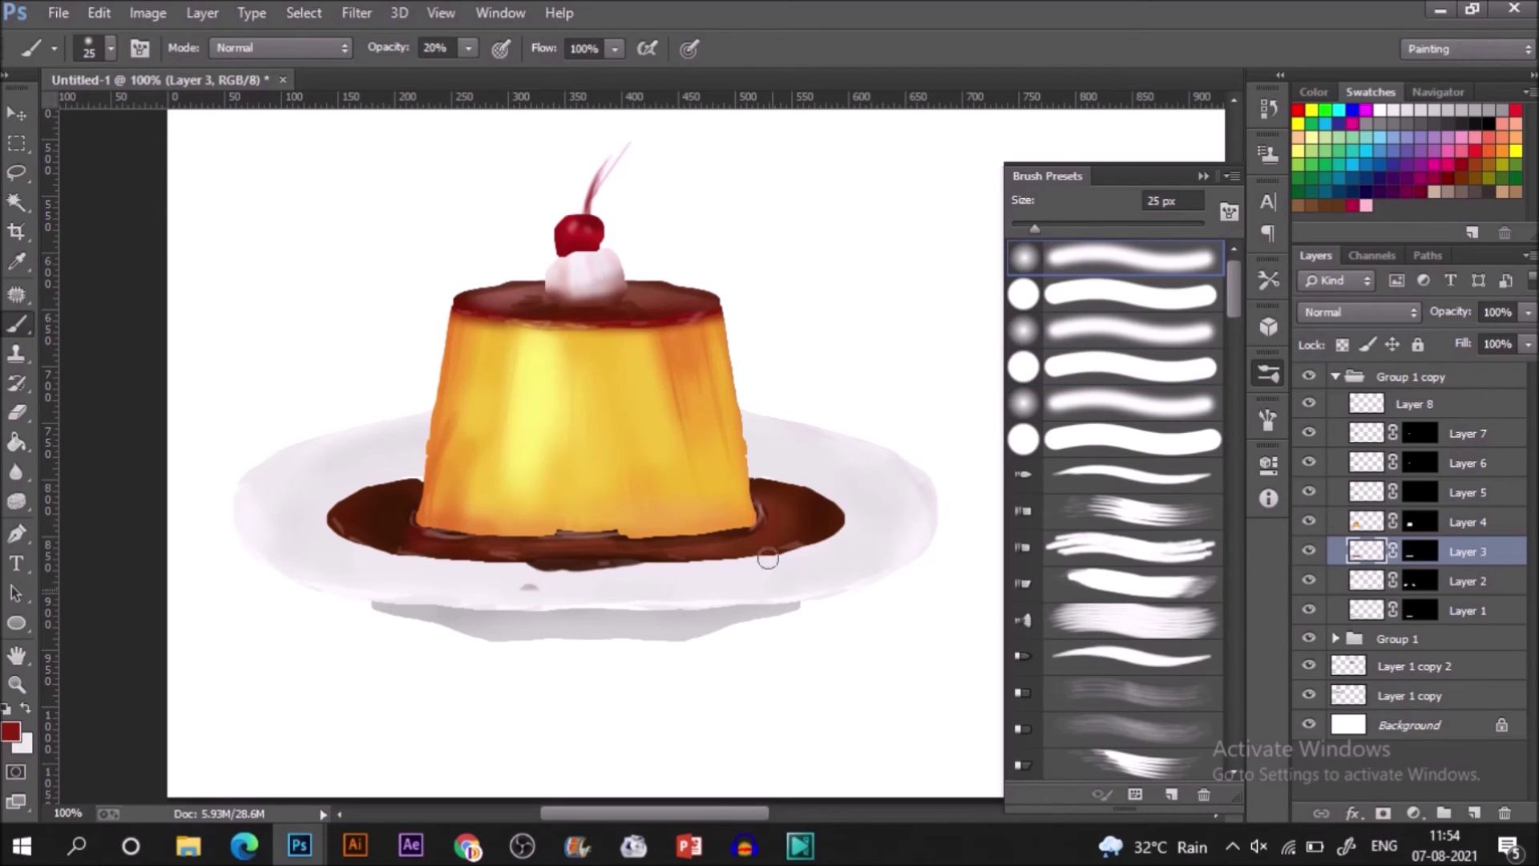
pyautogui.moveTo(768, 559); pyautogui.dragTo(483, 549)
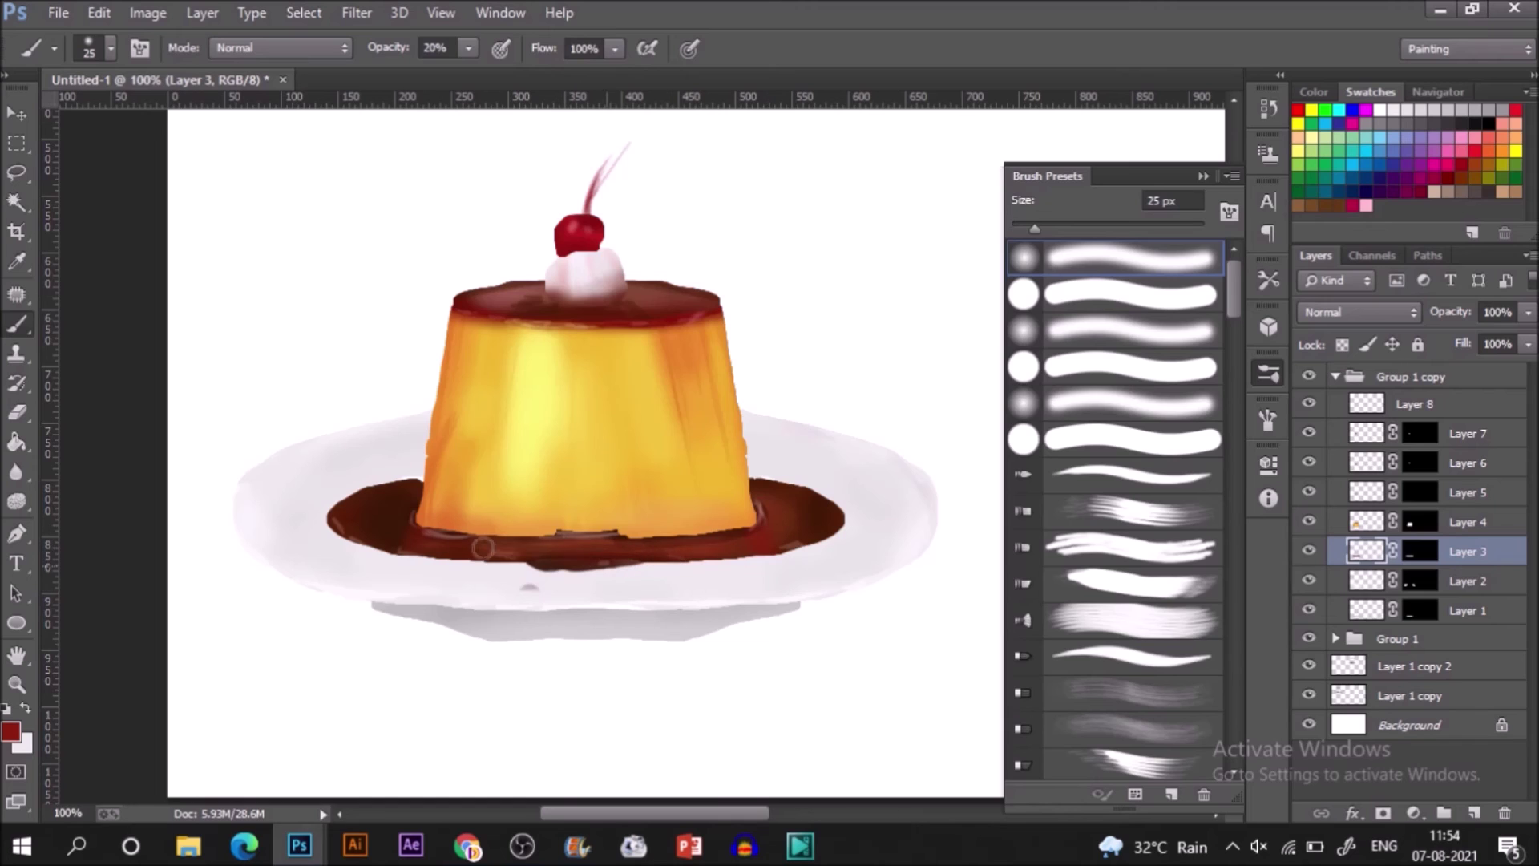
# - Blend yellow sampled from the pudding over the front sauce, and tone it with dark red sampled from the caramel rim
pyautogui.keyDown('alt'); pyautogui.click(638, 397); pyautogui.keyUp('alt')
pyautogui.moveTo(465, 549); pyautogui.dragTo(750, 542)
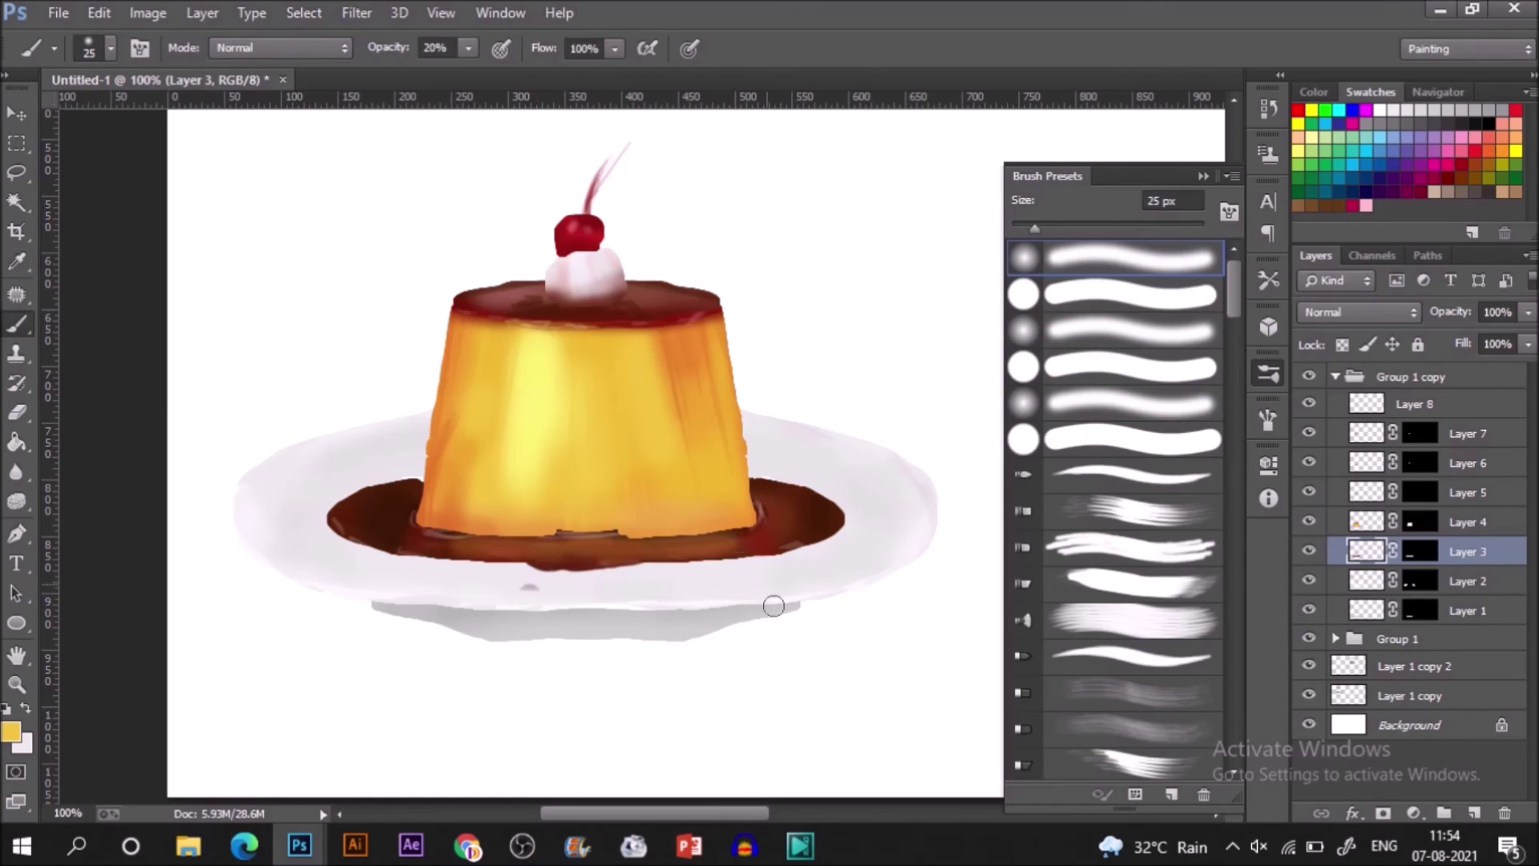
pyautogui.press('i')
pyautogui.click(672, 321)
pyautogui.press('b')
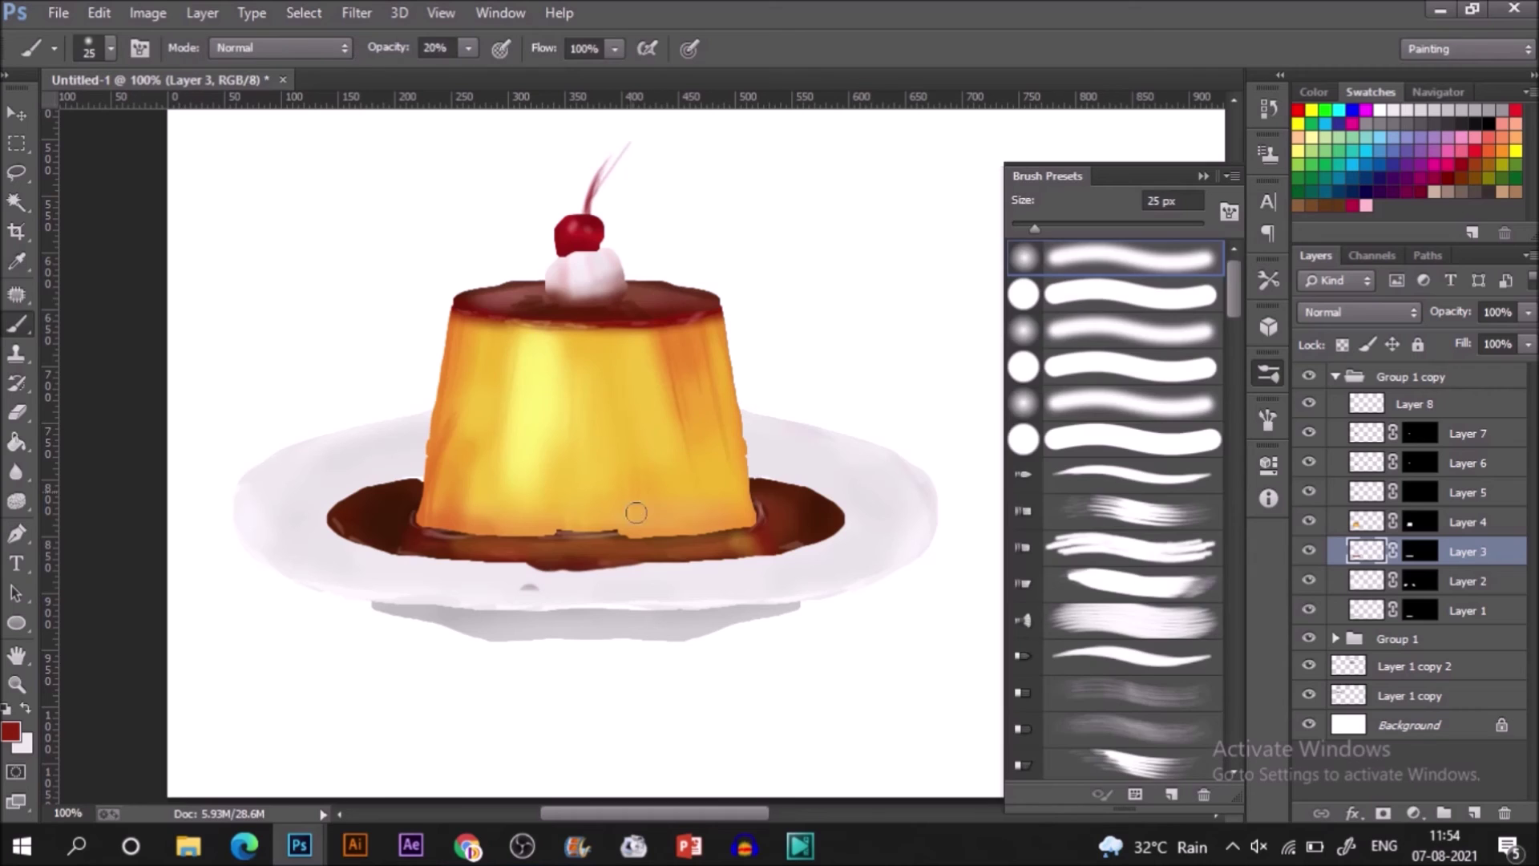
pyautogui.moveTo(469, 549); pyautogui.dragTo(771, 576)
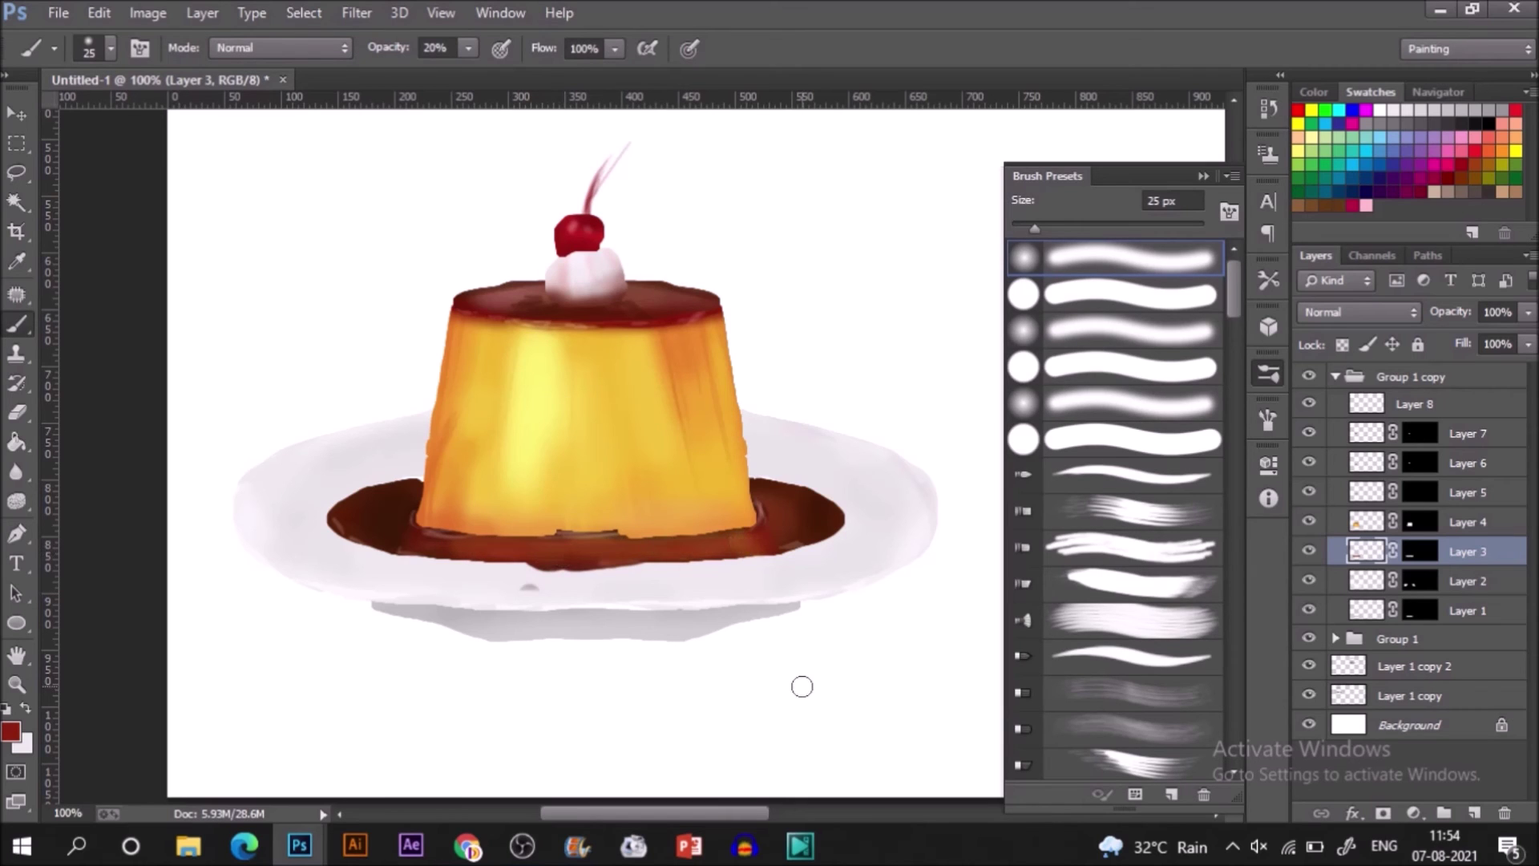
pyautogui.press('i')
pyautogui.click(837, 133)
pyautogui.press('b')
pyautogui.press('[')
pyautogui.press('[')
pyautogui.press('[')
pyautogui.moveTo(414, 508); pyautogui.dragTo(421, 538)
pyautogui.hotkey('ctrl', 'z')
# - Paint thin highlights along the pudding's base and in the sauce with a 9 px hard round brush, using yellow sampled from the pudding
pyautogui.click(1114, 366)
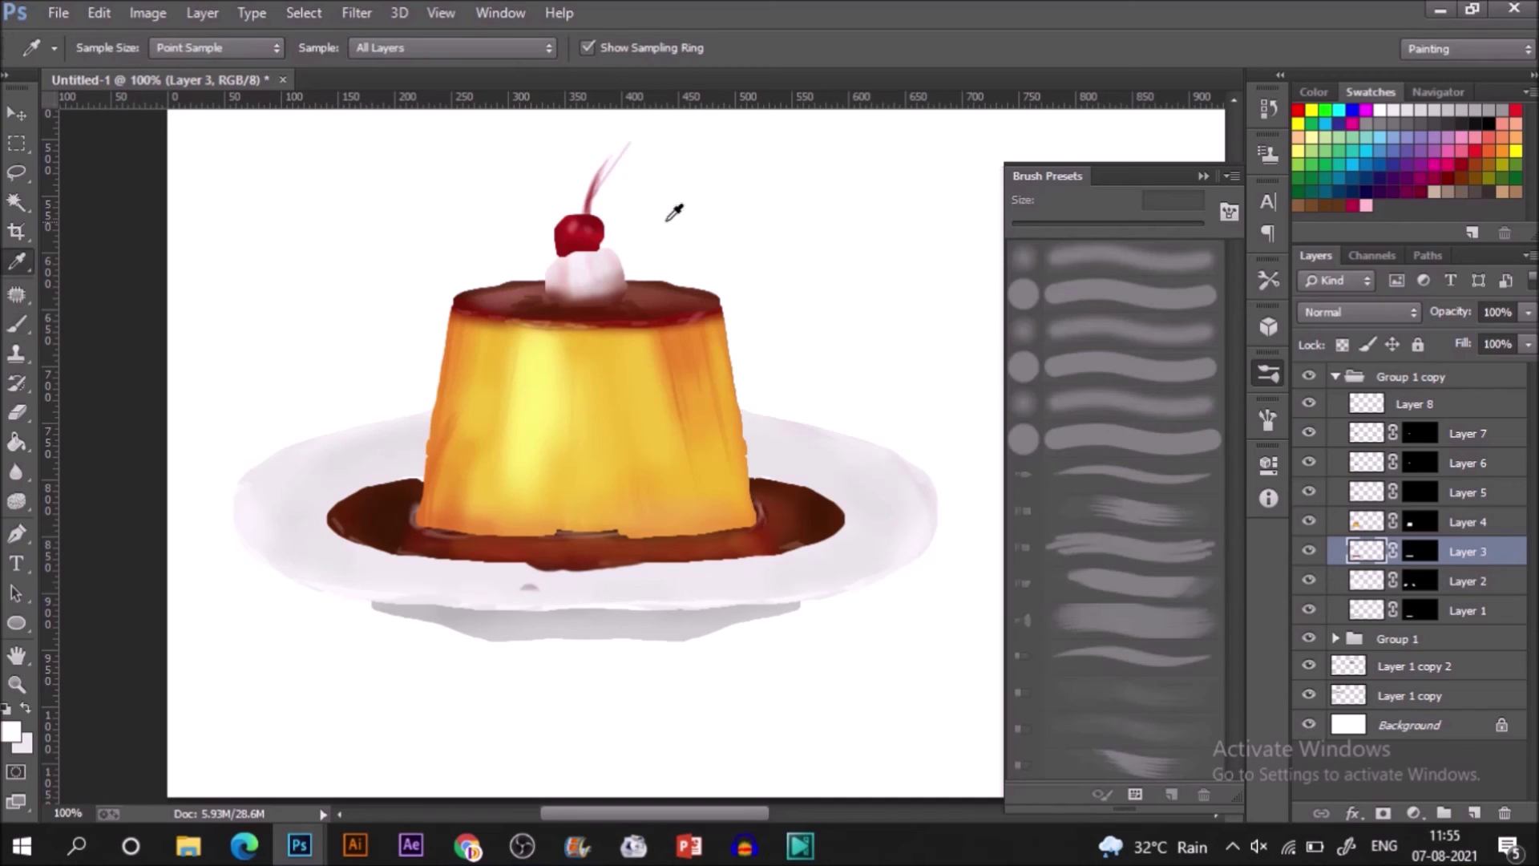
pyautogui.keyDown('alt'); pyautogui.click(613, 401); pyautogui.keyUp('alt')
pyautogui.moveTo(412, 504); pyautogui.dragTo(419, 526)
pyautogui.moveTo(427, 531); pyautogui.dragTo(568, 538)
pyautogui.moveTo(565, 543); pyautogui.dragTo(607, 536)
pyautogui.moveTo(760, 501); pyautogui.dragTo(761, 517)
pyautogui.moveTo(776, 553); pyautogui.dragTo(831, 532)
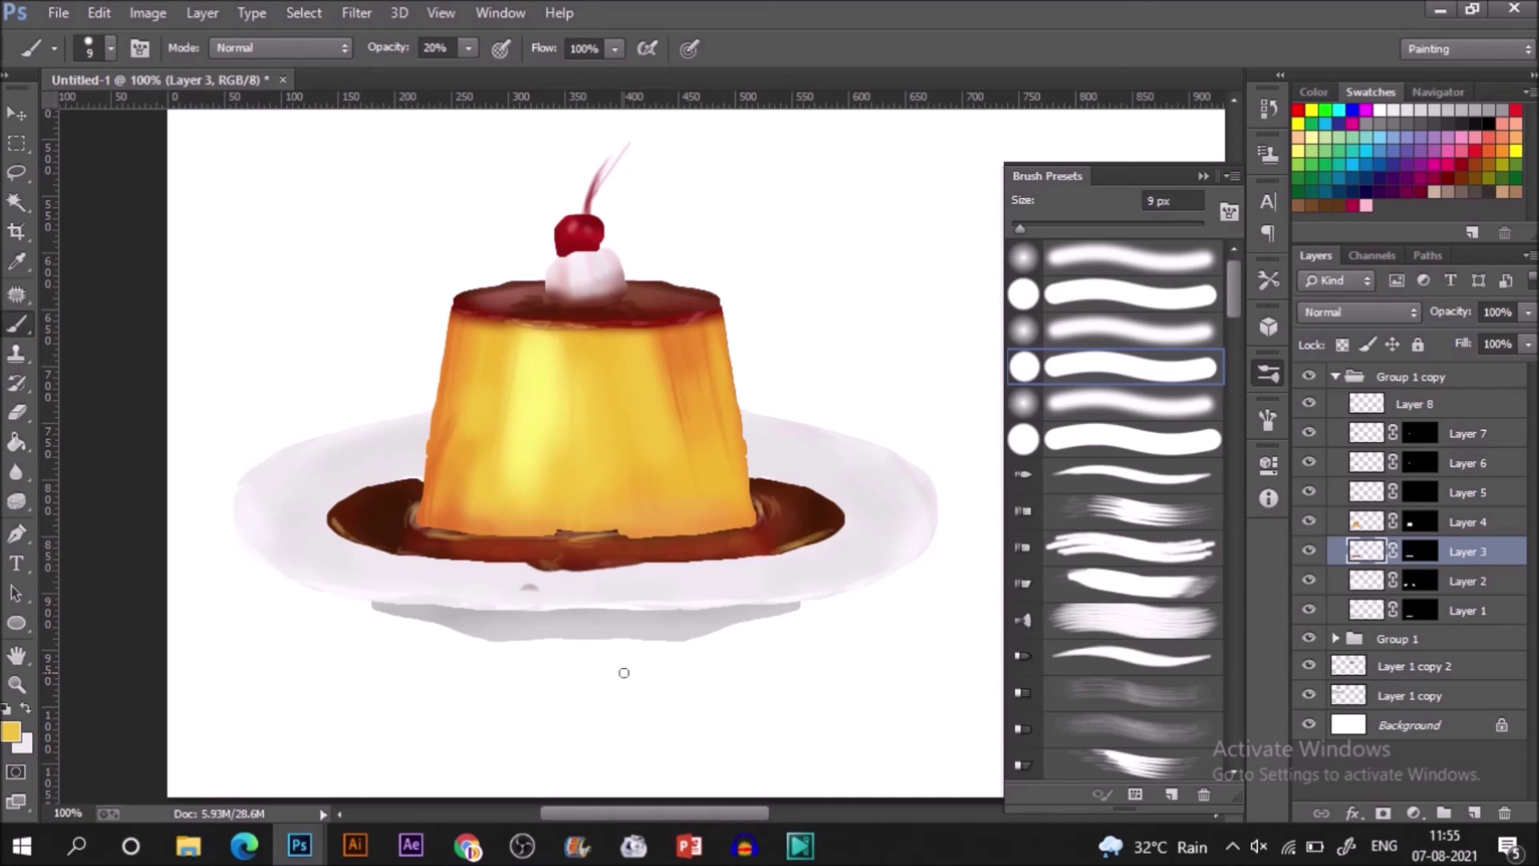
# - Collapse Group 1 copy and duplicate it, placing the copy of the shaded pudding directly beneath the flat-color version
pyautogui.hotkey('ctrl', '-')
pyautogui.hotkey('ctrl', '-')
pyautogui.press('v')
pyautogui.click(1411, 377)
pyautogui.click(1336, 377)
pyautogui.keyDown('alt'); pyautogui.moveTo(308, 573); pyautogui.dragTo(767, 573); pyautogui.keyUp('alt')
pyautogui.click(1203, 177)
# - Add a new layer above Group 1 copy and make a rectangular marquee selection around the duplicated pudding
pyautogui.press('m')
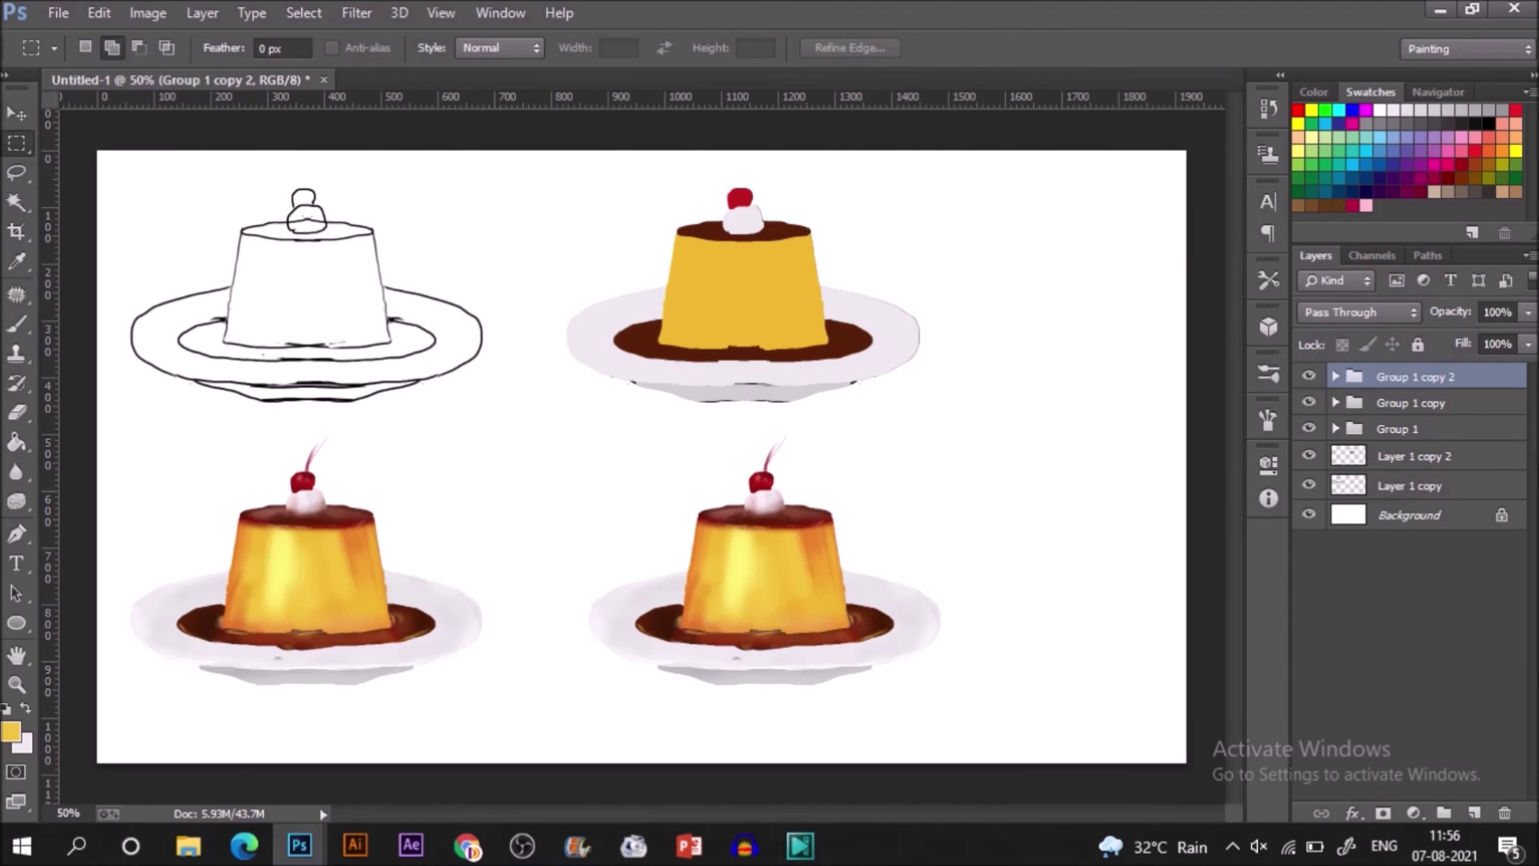
pyautogui.click(1411, 403)
pyautogui.click(1474, 814)
pyautogui.moveTo(585, 445); pyautogui.dragTo(965, 767)
pyautogui.hotkey('ctrl', 'd')
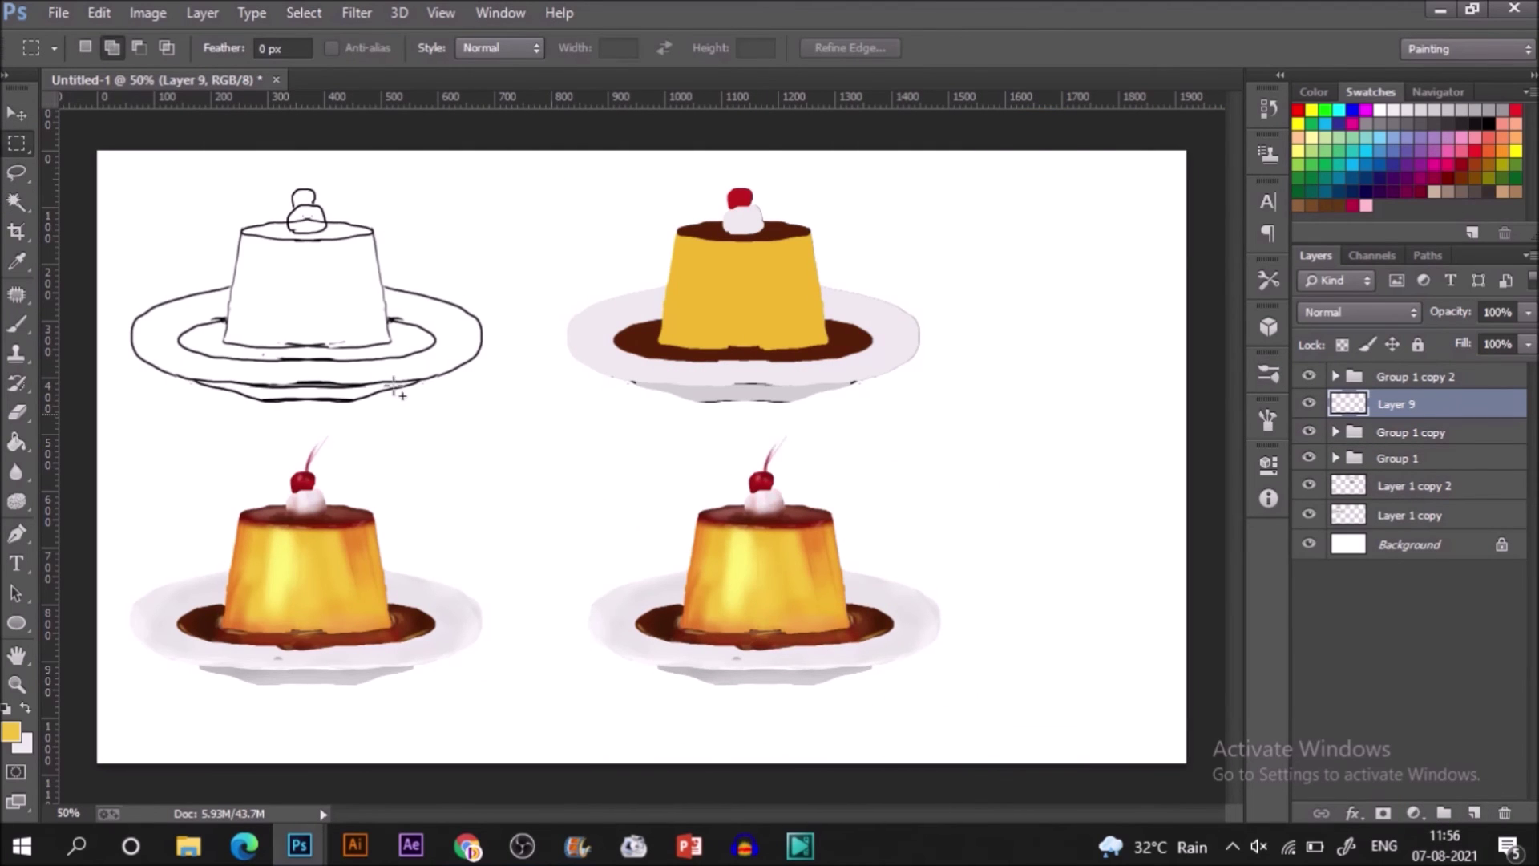
pyautogui.hotkey('ctrl', 'z')
pyautogui.click(89, 49)
pyautogui.moveTo(959, 687); pyautogui.dragTo(945, 657)
# - Fill the rectangular selection behind the duplicated pudding with light peach
pyautogui.click(11, 731)
pyautogui.click(937, 230)
pyautogui.click(1419, 201)
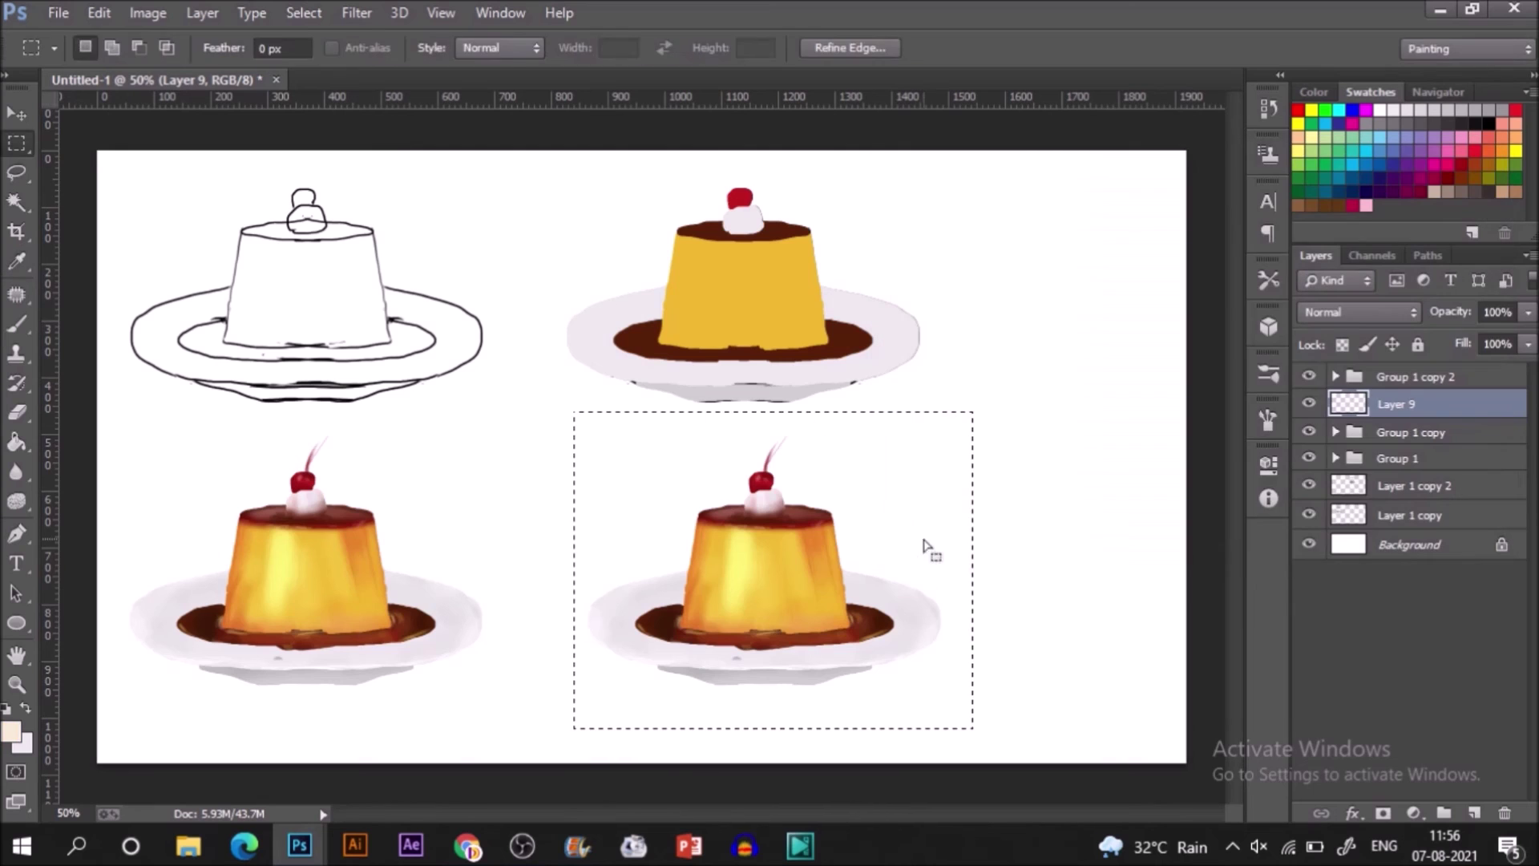
pyautogui.press('g')
pyautogui.click(926, 550)
# - Choose a pale pink foreground color and refill the rectangular backdrop behind the duplicated pudding with it
pyautogui.click(11, 732)
pyautogui.click(913, 227)
pyautogui.click(1466, 199)
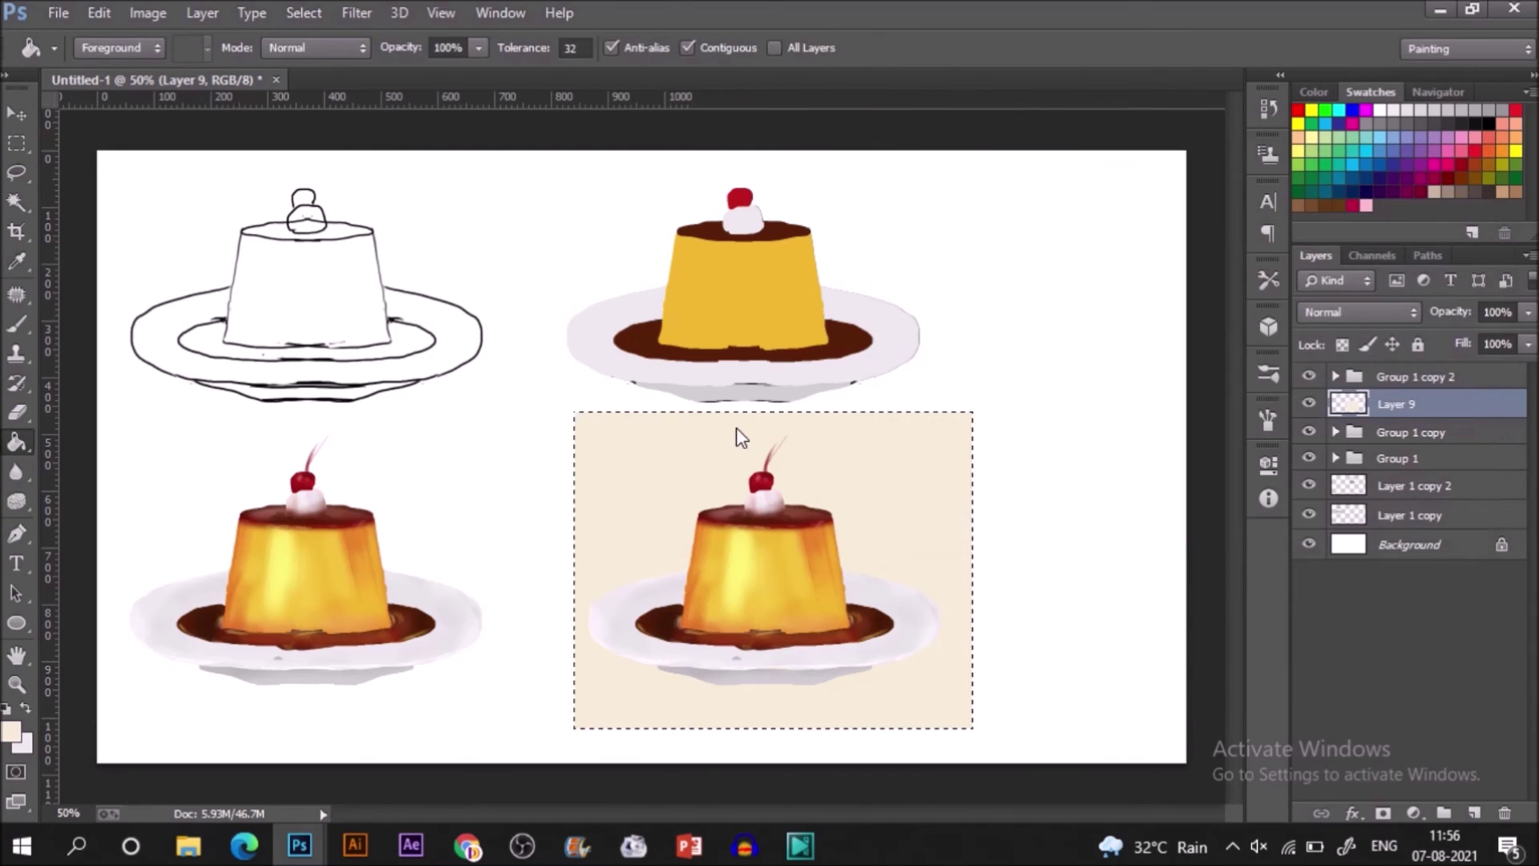
pyautogui.click(752, 662)
# - Mask Layer 9 to the backdrop rectangle and marquee-select a wide strip across the backdrop's lower part
pyautogui.click(1382, 813)
pyautogui.click(16, 144)
pyautogui.moveTo(547, 634); pyautogui.dragTo(1119, 764)
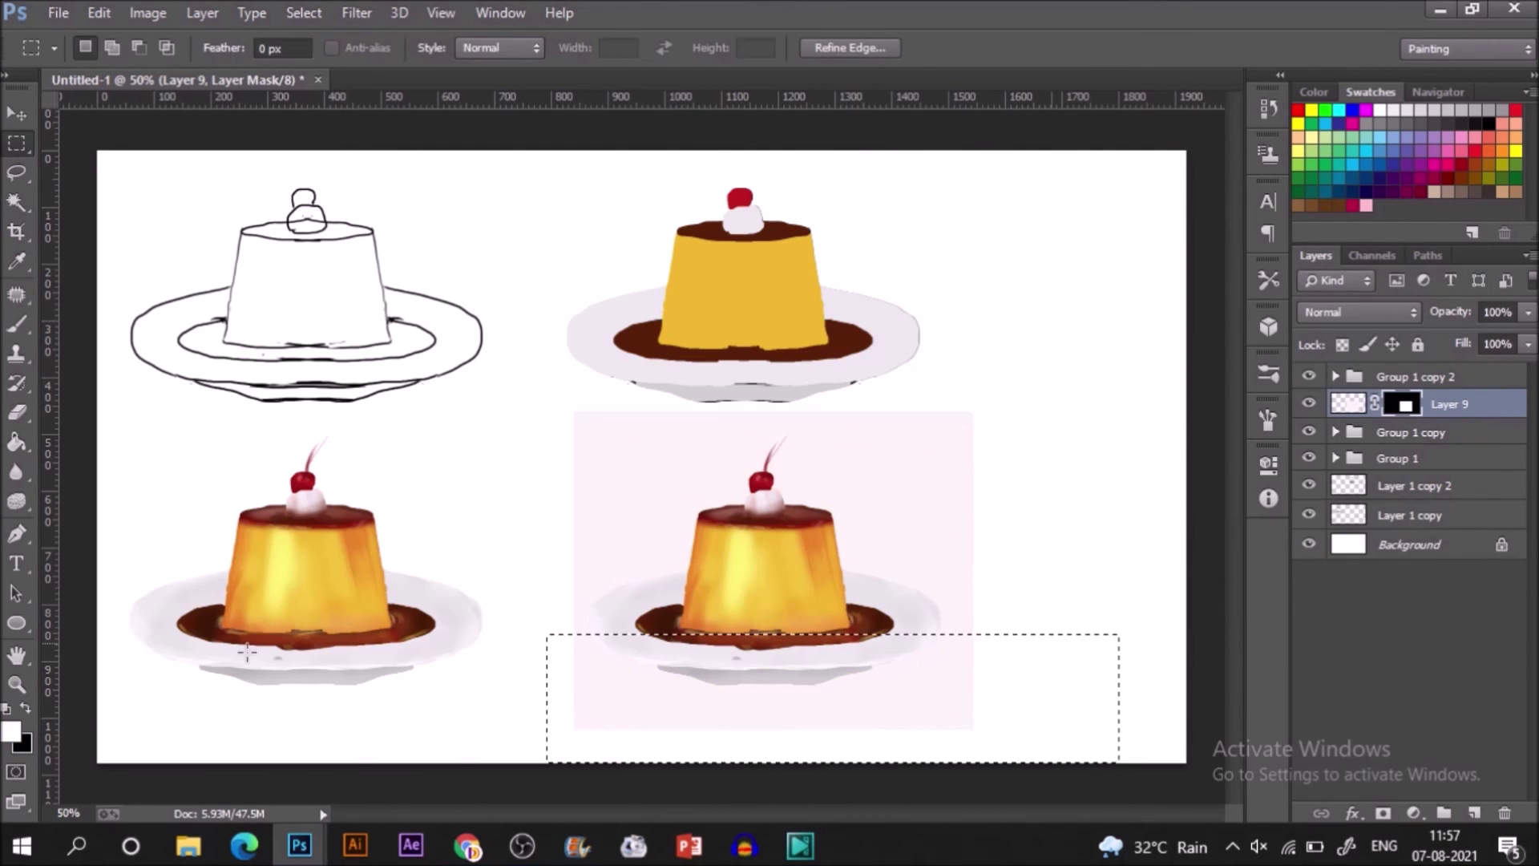
# - Try to fill the selected lower strip of the backdrop with light gray #e2e4e7
pyautogui.click(11, 731)
pyautogui.click(1219, 330)
pyautogui.click(930, 246)
pyautogui.click(910, 235)
pyautogui.click(907, 241)
pyautogui.click(1420, 201)
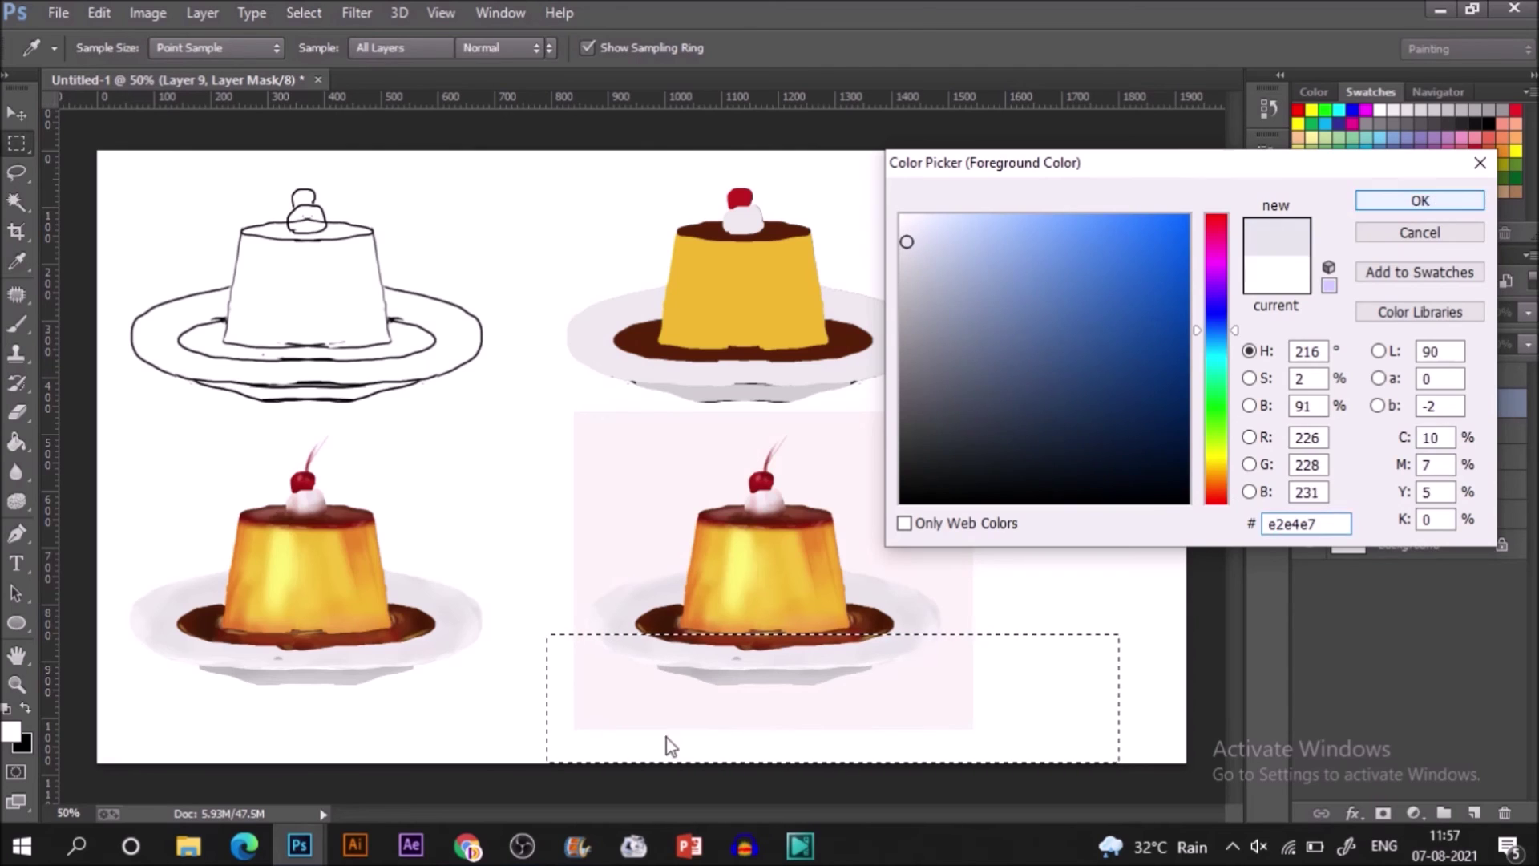
pyautogui.press('g')
pyautogui.click(720, 719)
# - Target Layer 9's image instead of its mask and fill the selected lower strip with pale blue-gray #dee2ec as a tabletop
pyautogui.click(1352, 403)
pyautogui.click(11, 731)
pyautogui.click(1217, 325)
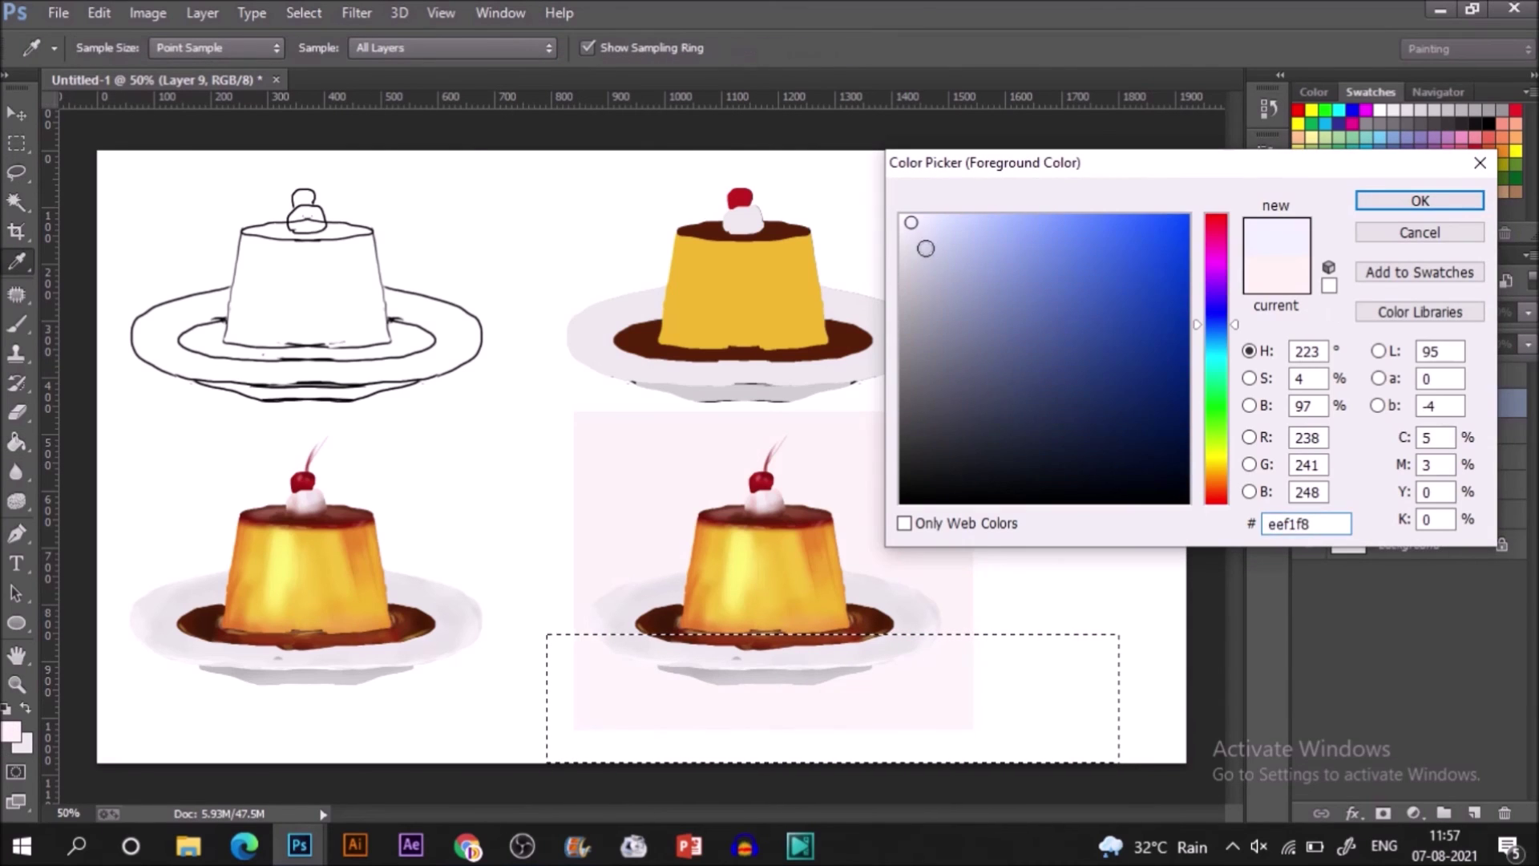
pyautogui.click(917, 236)
pyautogui.press('Return')
pyautogui.click(948, 708)
# - Clear the selection and paint the plate's cast shadow across the tabletop in gray #94969a with the brush at 100% opacity
pyautogui.click(11, 731)
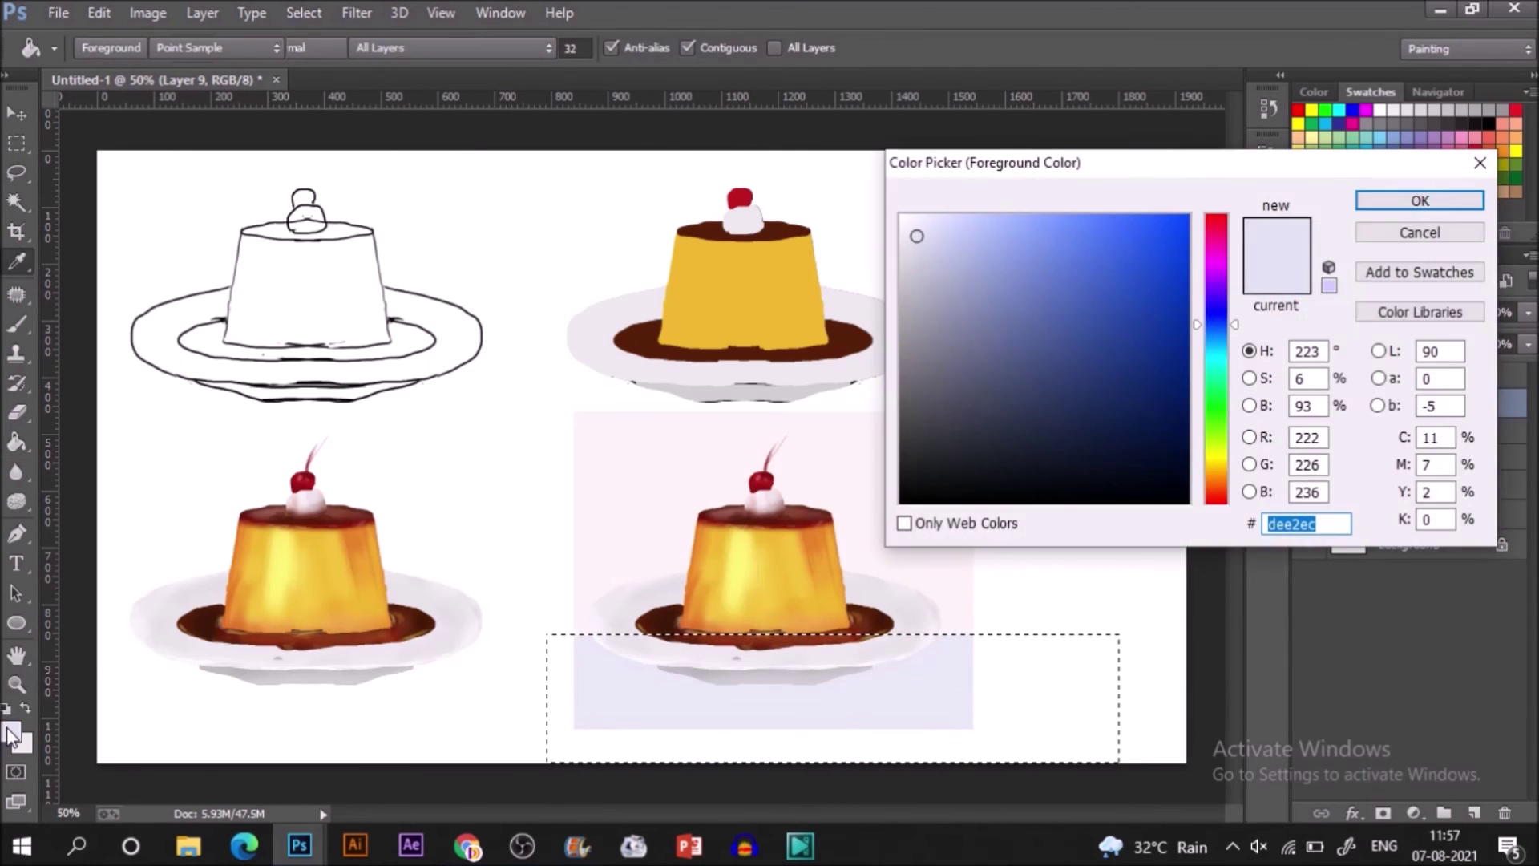
pyautogui.moveTo(914, 237); pyautogui.dragTo(911, 329)
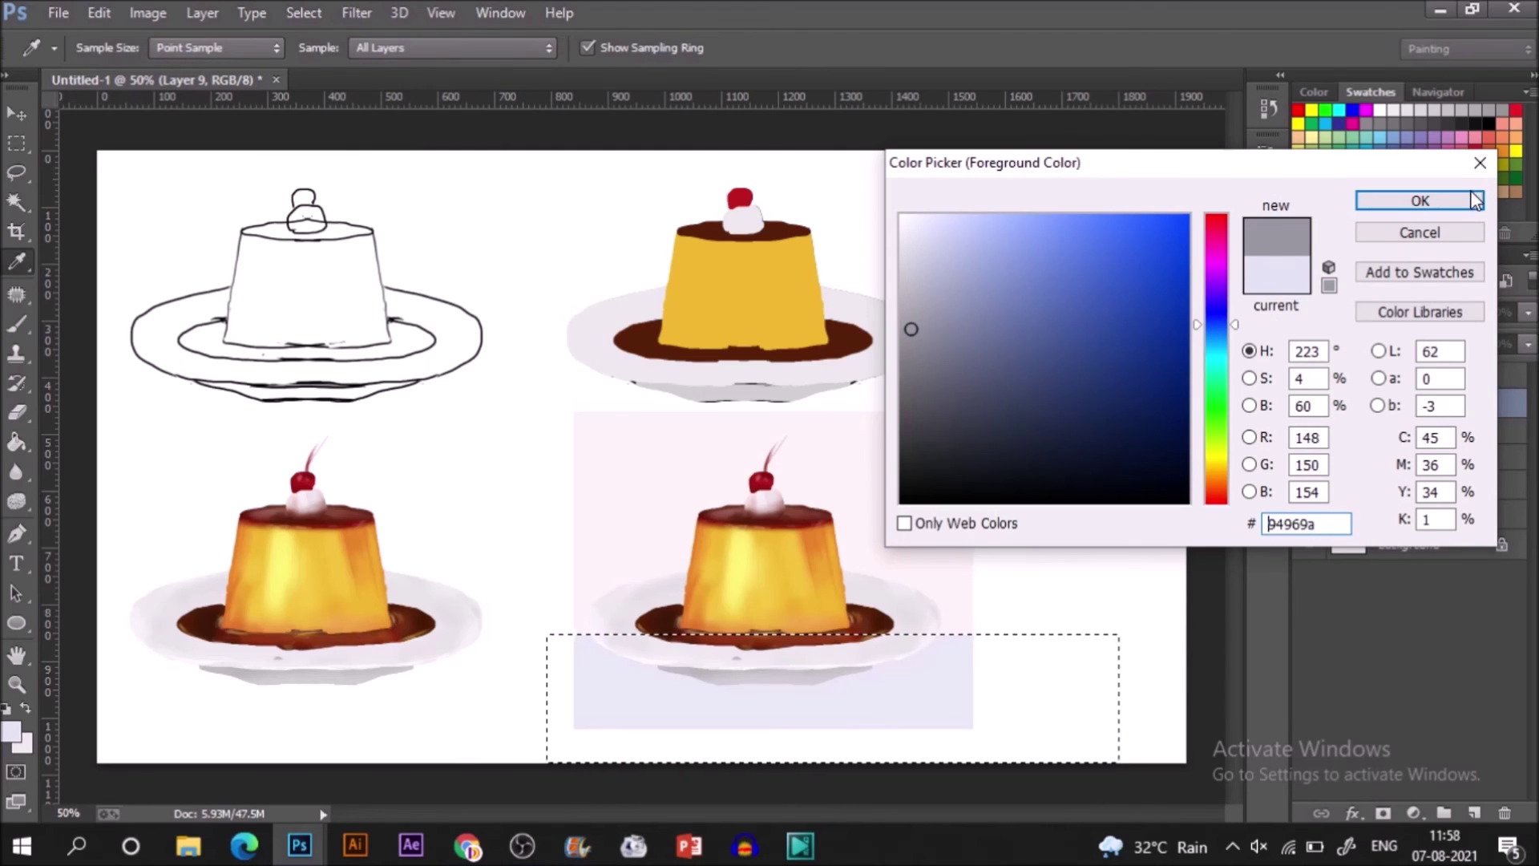
pyautogui.click(1418, 201)
pyautogui.hotkey('ctrl', 'd')
pyautogui.press('b')
pyautogui.click(468, 48)
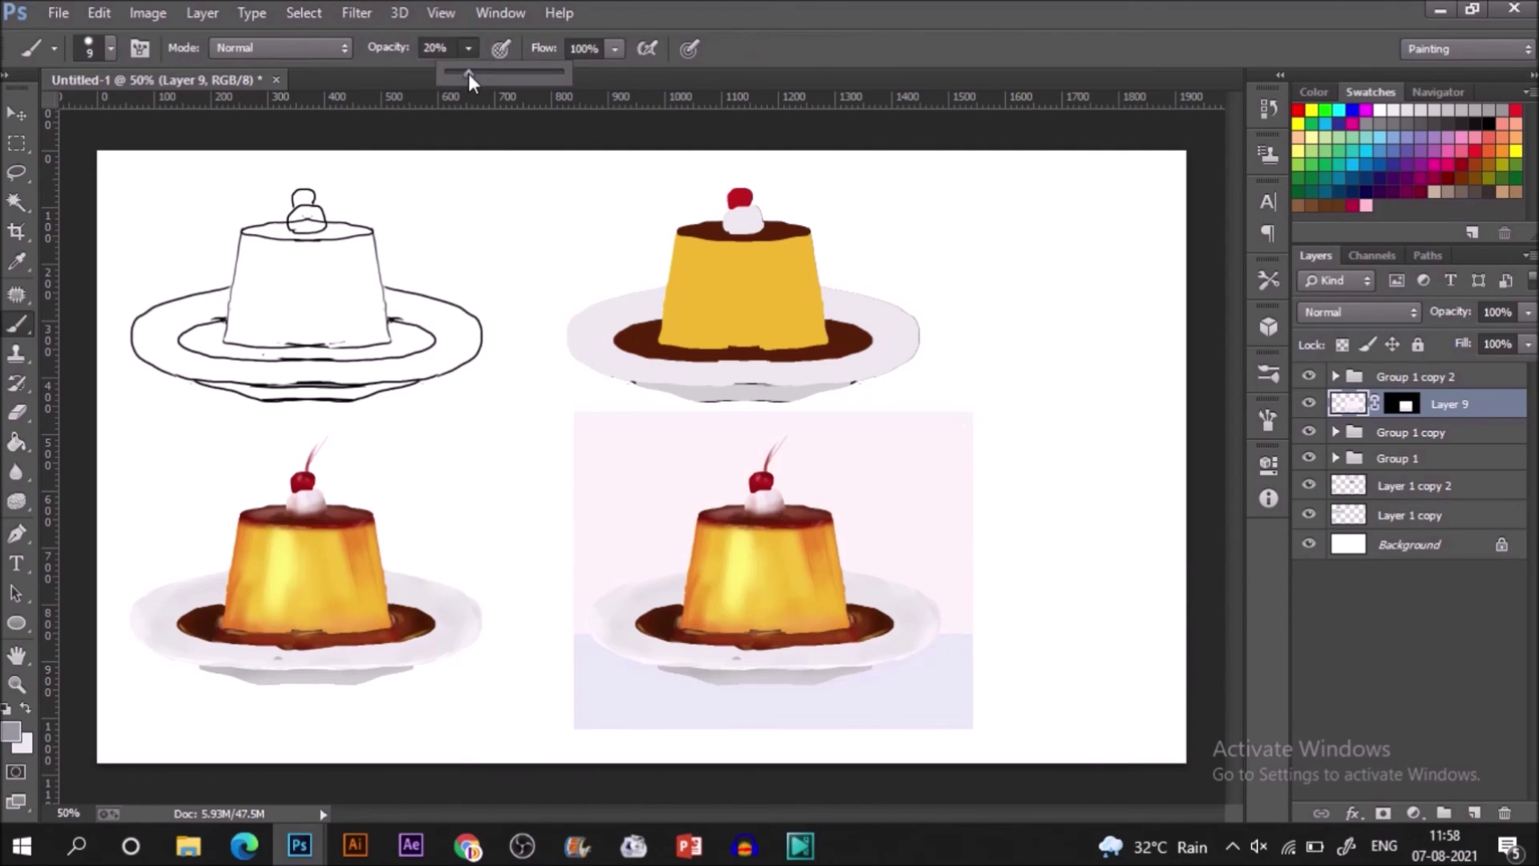
pyautogui.moveTo(468, 73); pyautogui.dragTo(571, 75)
pyautogui.click(1268, 375)
pyautogui.click(1204, 177)
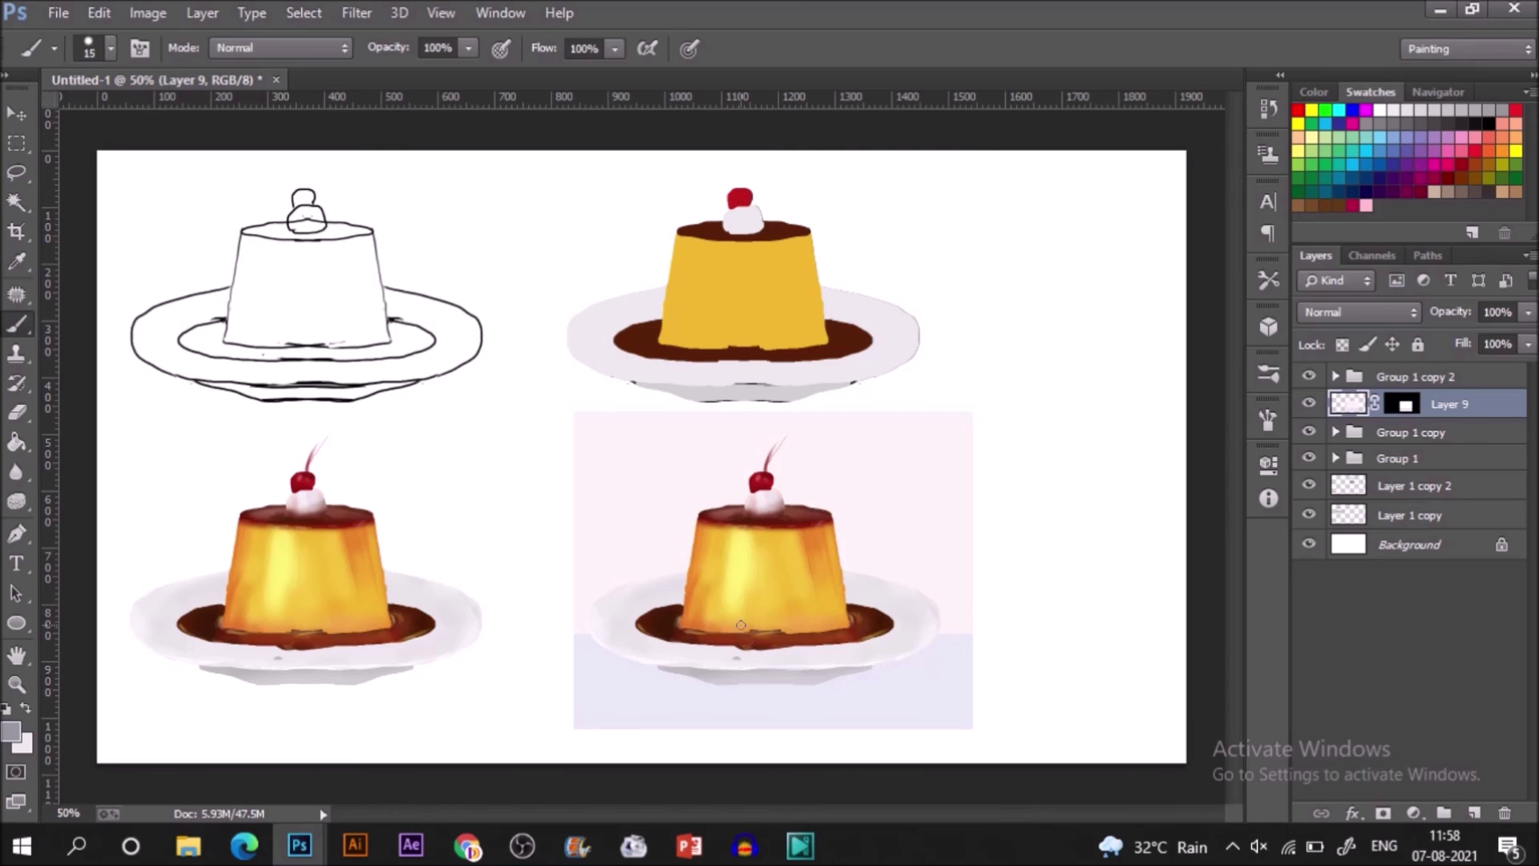
pyautogui.moveTo(735, 681)
pyautogui.mouseDown()
pyautogui.moveTo(654, 662)
pyautogui.moveTo(721, 682)
pyautogui.moveTo(706, 689)
pyautogui.moveTo(854, 681)
pyautogui.moveTo(782, 694)
pyautogui.moveTo(854, 689)
pyautogui.moveTo(829, 696)
pyautogui.moveTo(929, 662)
pyautogui.moveTo(842, 679)
pyautogui.moveTo(919, 659)
pyautogui.mouseUp()
pyautogui.moveTo(901, 670)
pyautogui.mouseDown()
pyautogui.moveTo(948, 635)
pyautogui.moveTo(942, 665)
pyautogui.moveTo(966, 657)
pyautogui.mouseUp()
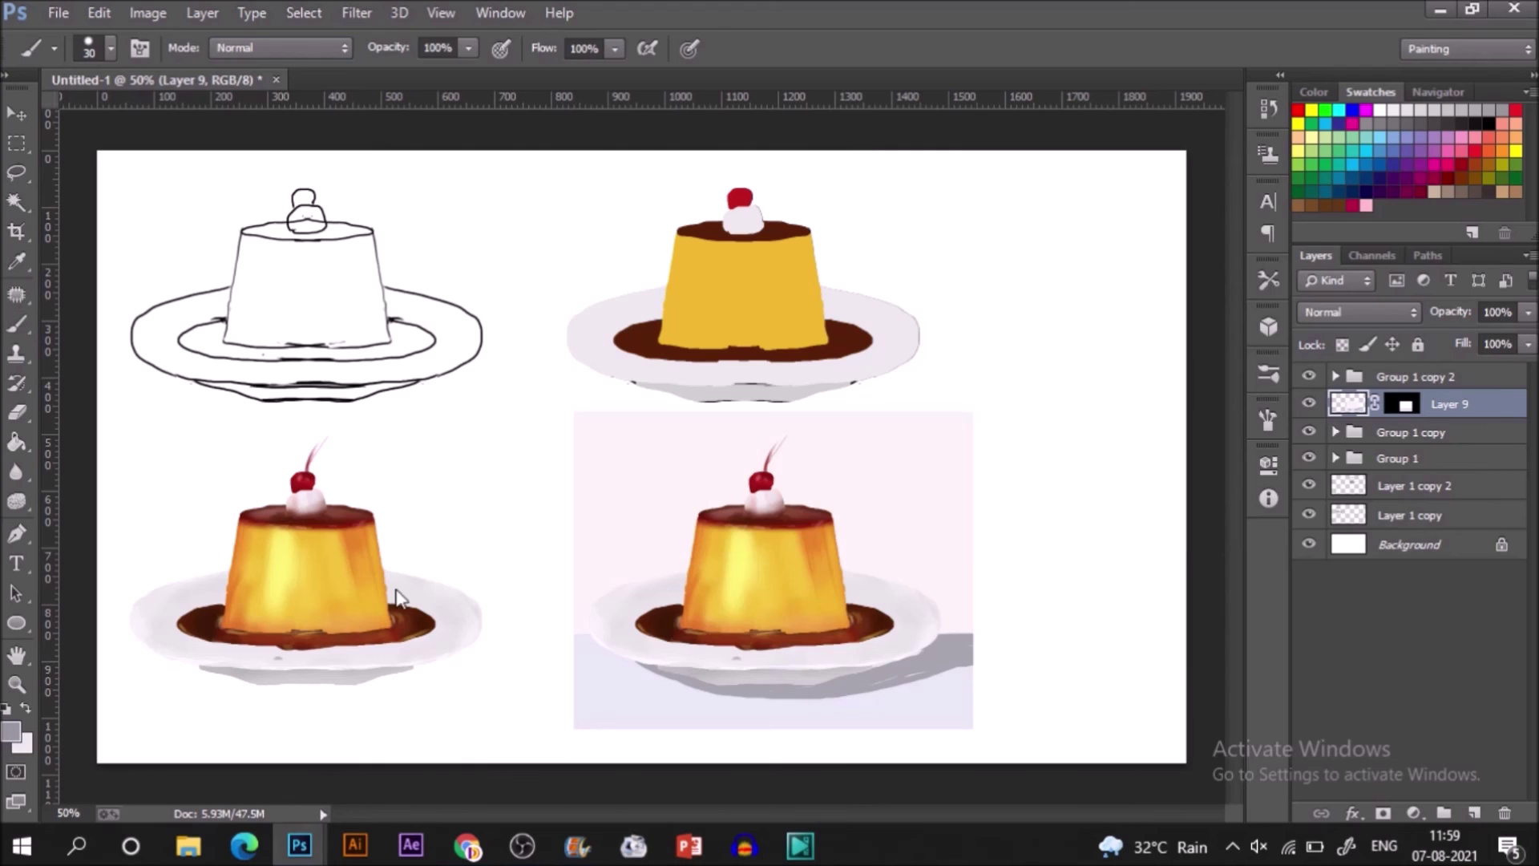
# - Choose a darker gray and deepen the cast shadow along the plate's underside and its far end with a 30 px brush
pyautogui.click(9, 742)
pyautogui.click(918, 386)
pyautogui.press('Return')
pyautogui.moveTo(645, 660)
pyautogui.mouseDown()
pyautogui.moveTo(756, 692)
pyautogui.moveTo(827, 686)
pyautogui.moveTo(973, 636)
pyautogui.mouseUp()
pyautogui.moveTo(847, 685); pyautogui.dragTo(961, 643)
# - Add a new layer above Group 1 copy 2, paint dark gray patches along both sides of the pudding, and lower the layer's opacity to 18%
pyautogui.click(1465, 376)
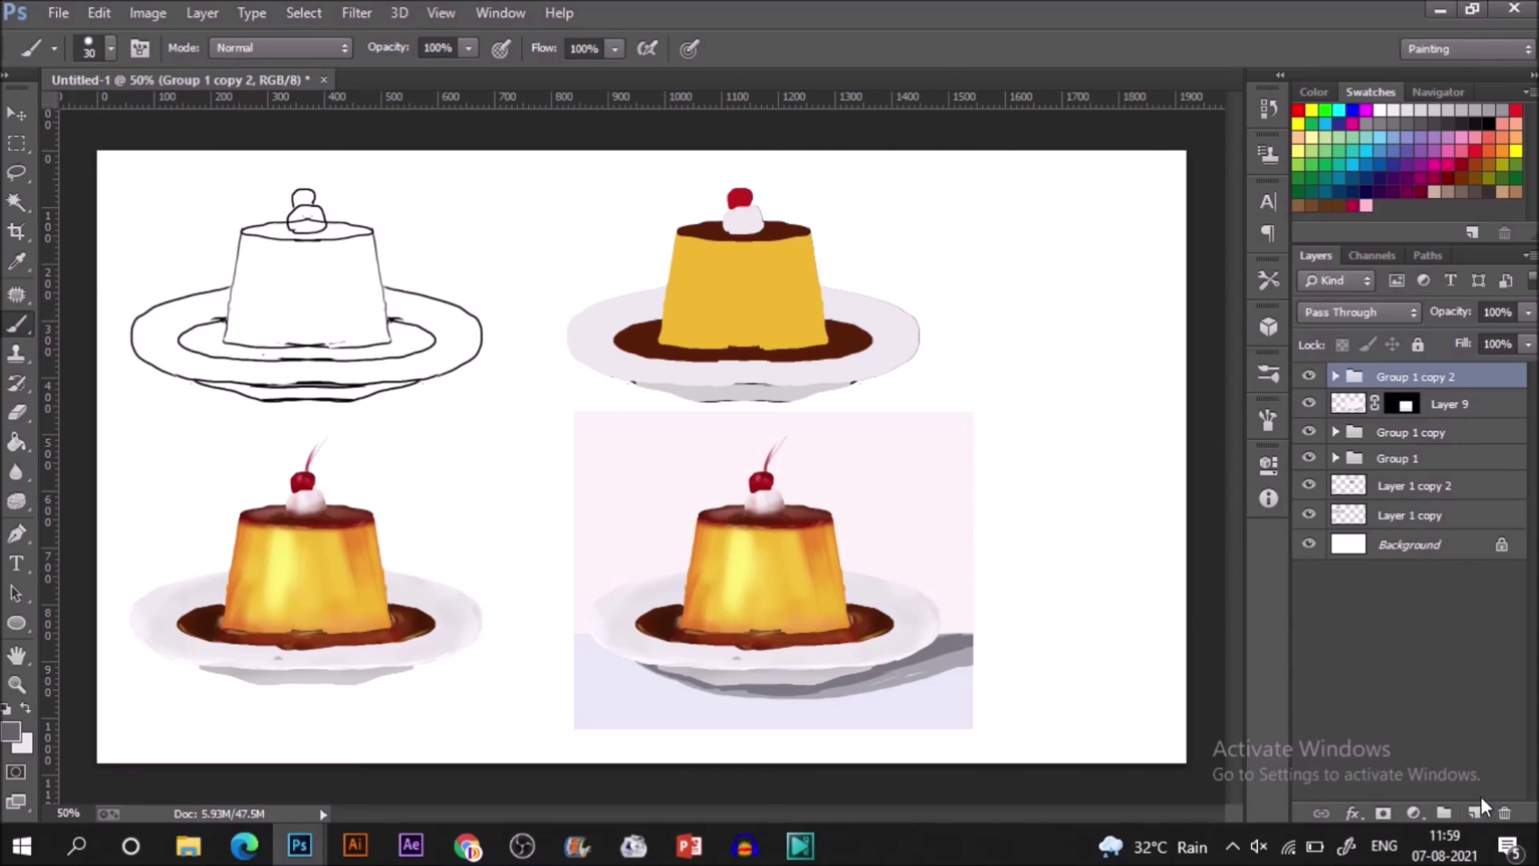
pyautogui.click(1474, 812)
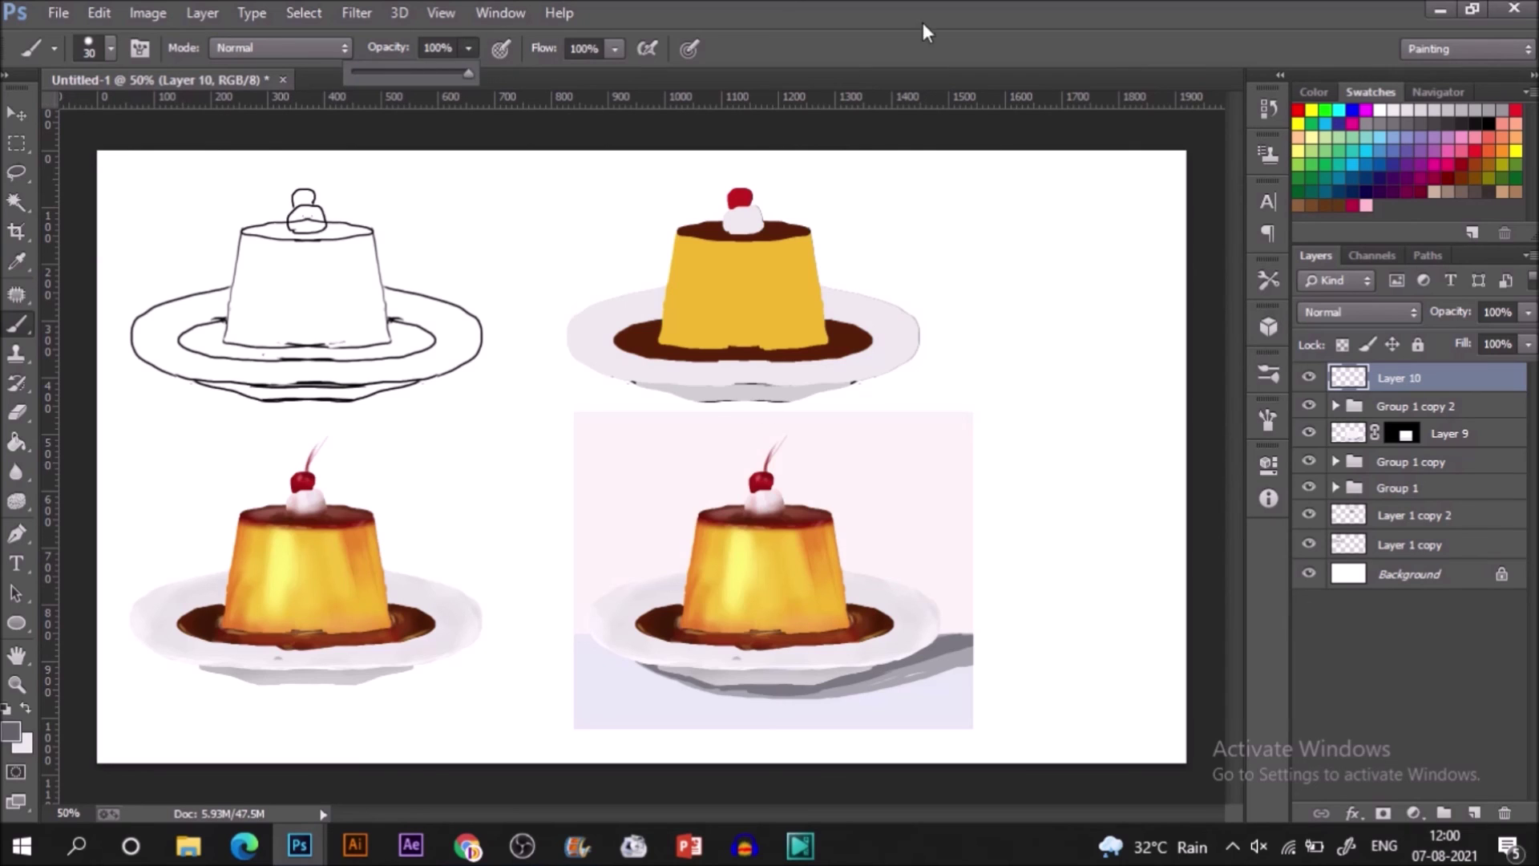
pyautogui.moveTo(849, 580)
pyautogui.mouseDown()
pyautogui.moveTo(865, 593)
pyautogui.moveTo(848, 585)
pyautogui.moveTo(855, 611)
pyautogui.mouseUp()
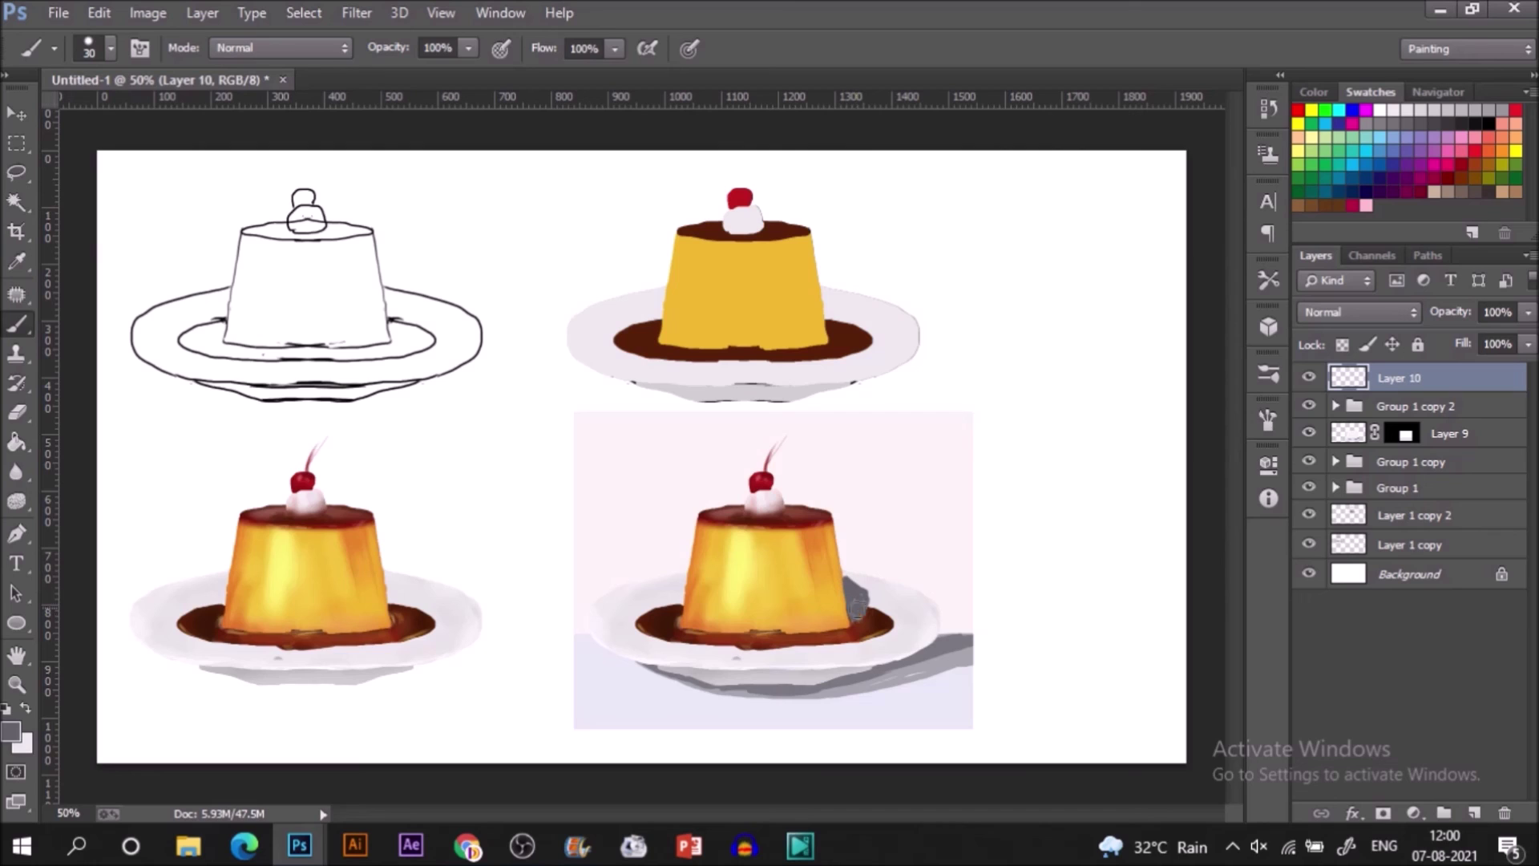
pyautogui.moveTo(681, 531)
pyautogui.mouseDown()
pyautogui.moveTo(680, 561)
pyautogui.moveTo(690, 536)
pyautogui.mouseUp()
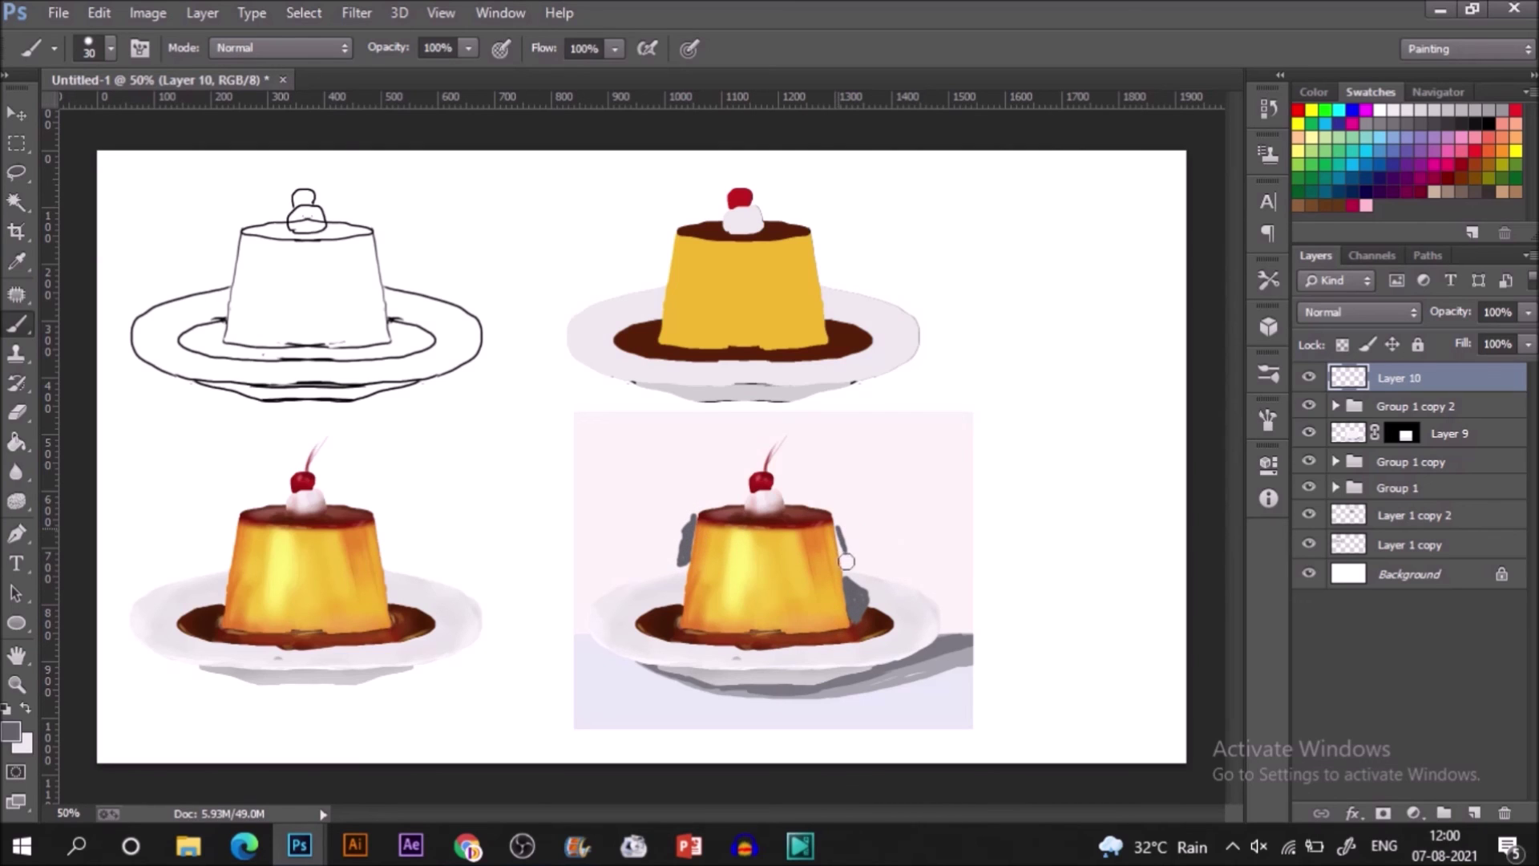
pyautogui.moveTo(847, 562); pyautogui.dragTo(847, 545)
pyautogui.moveTo(1529, 313); pyautogui.dragTo(1430, 343)
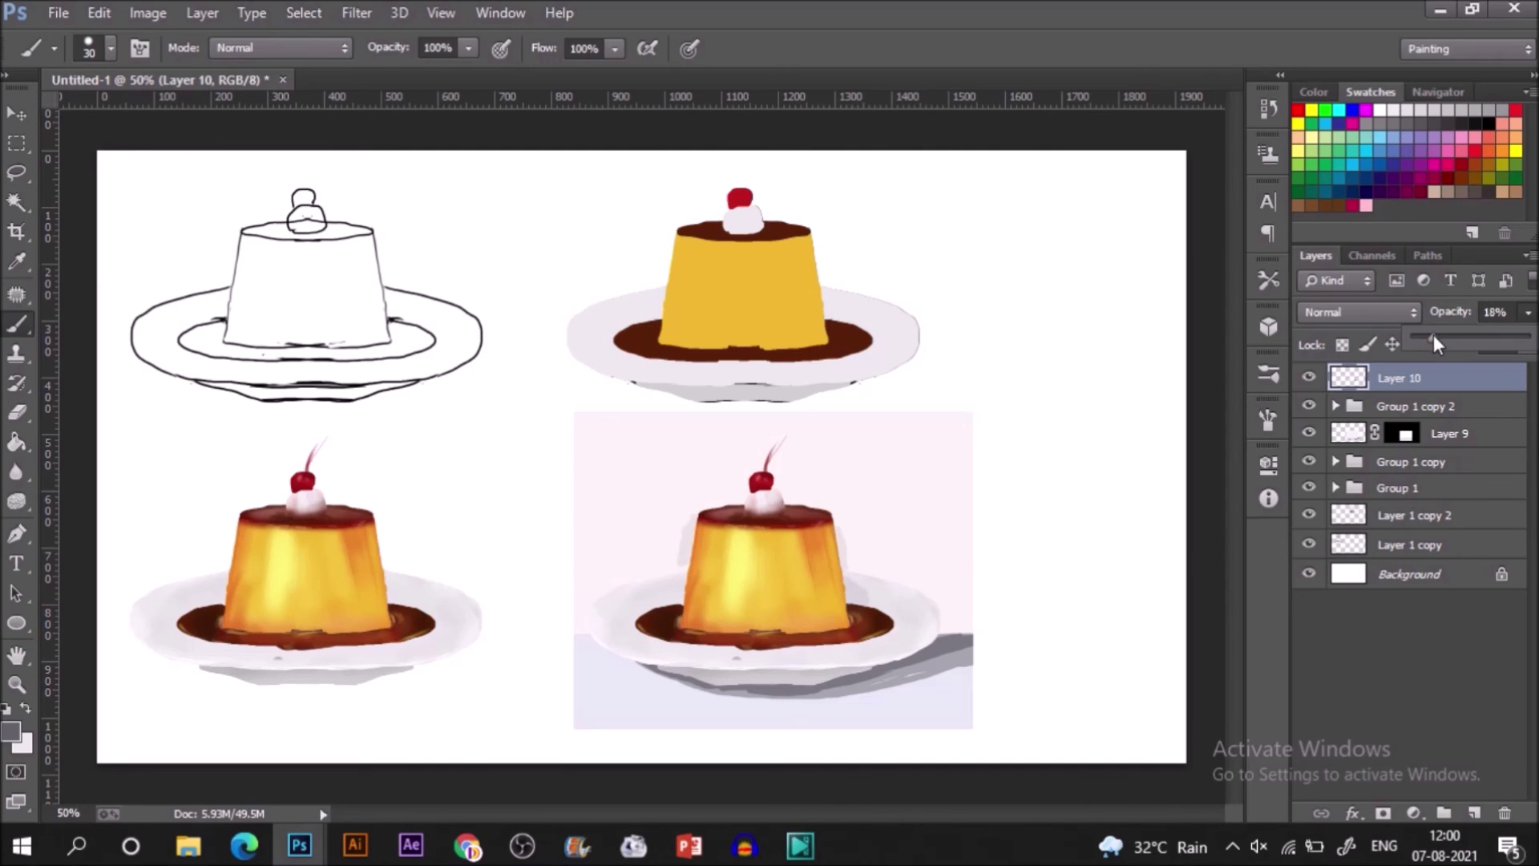